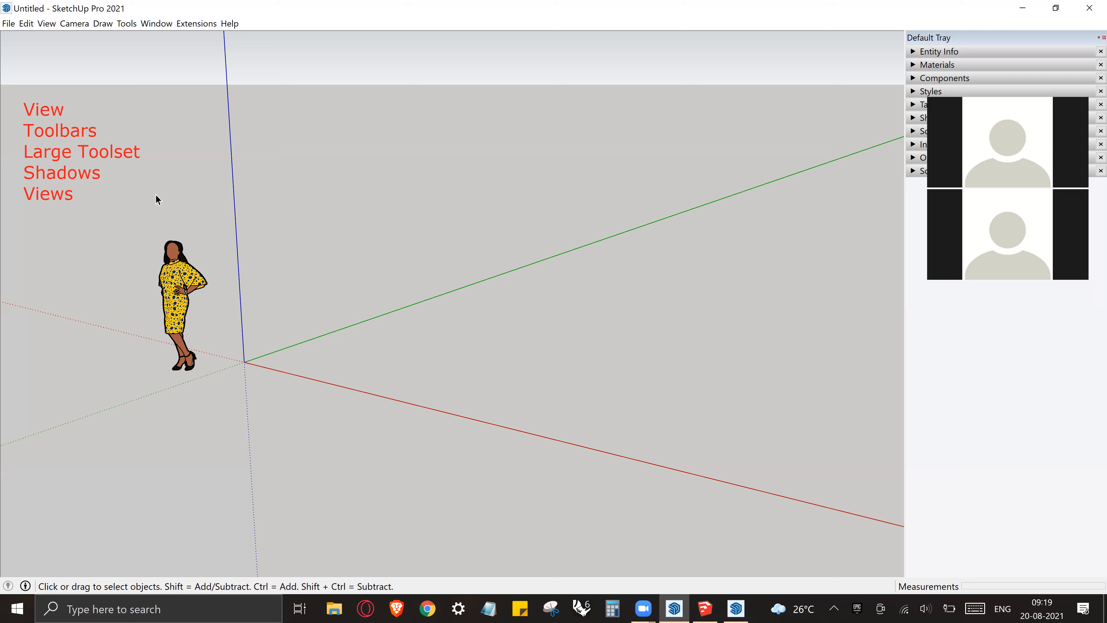
Turn on the Shadows, Views and Large Tool Set toolbars
drag(13, 81, 94, 136)
click(45, 24)
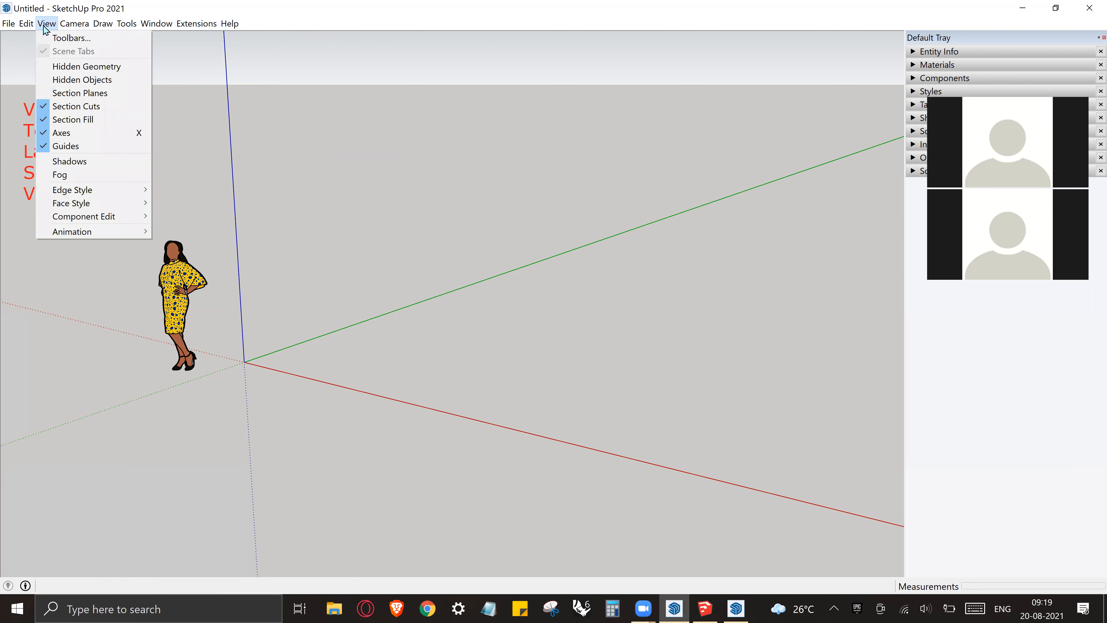
click(63, 38)
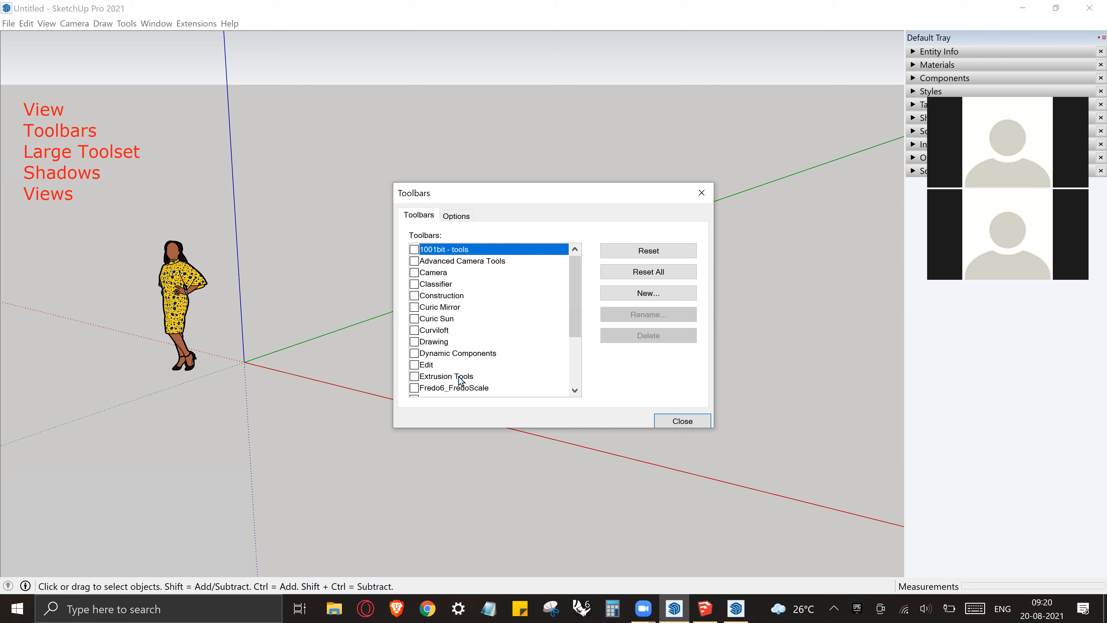
scroll(482, 359, down, 6)
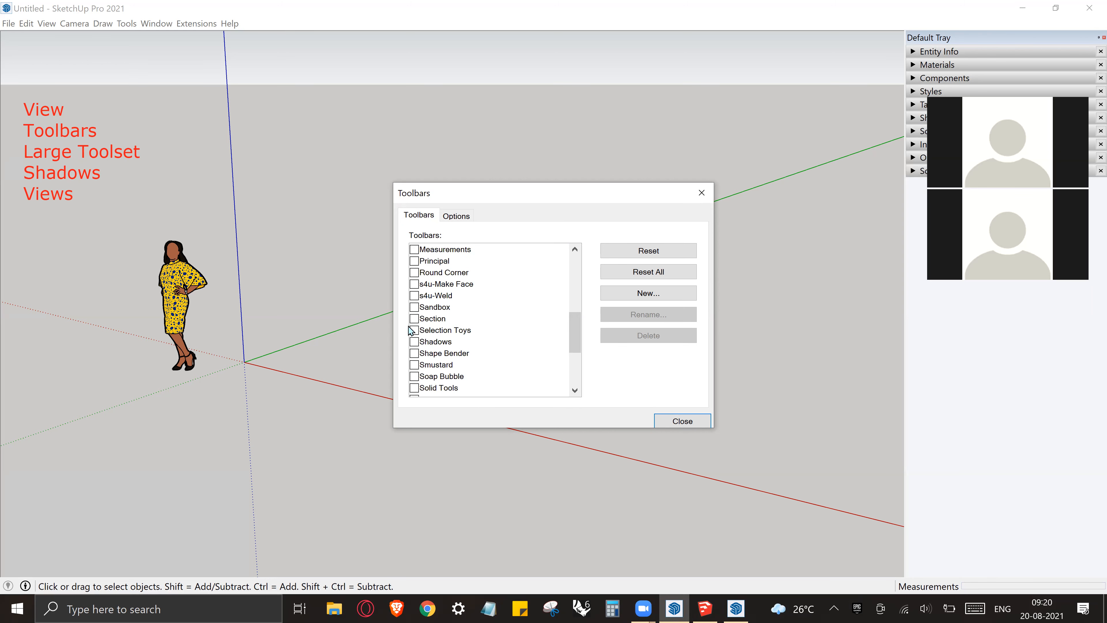
click(414, 342)
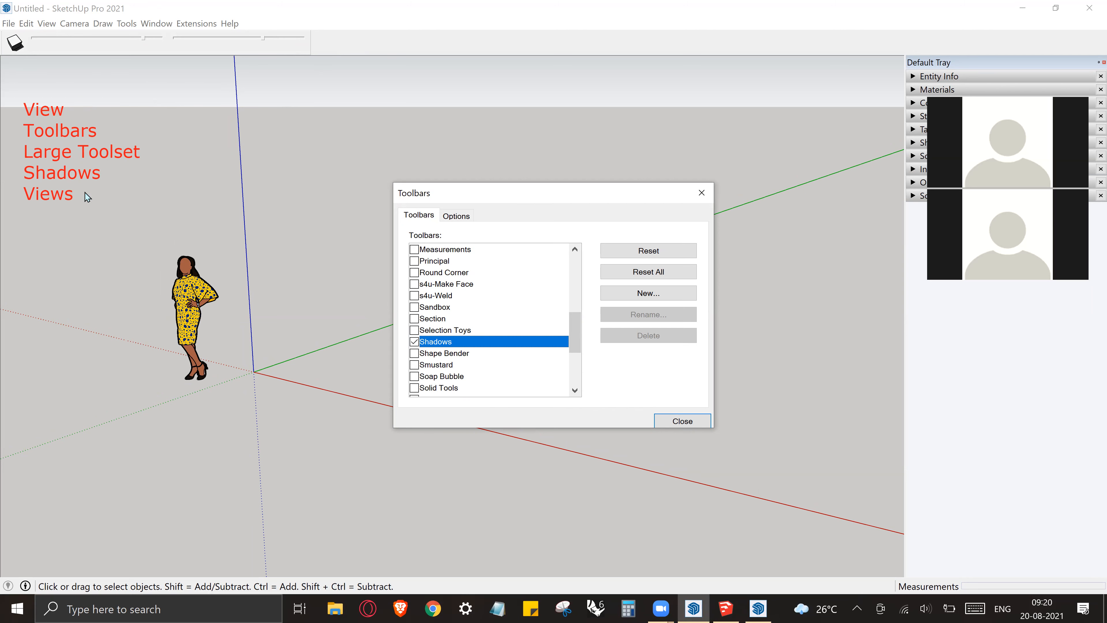
scroll(410, 323, down, 3)
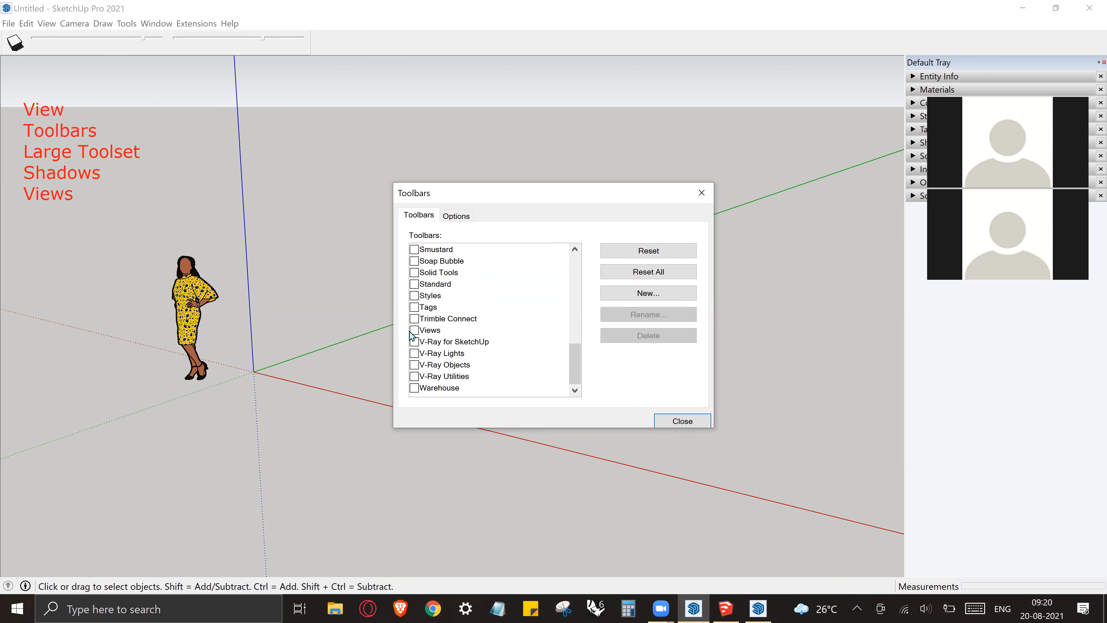
click(414, 330)
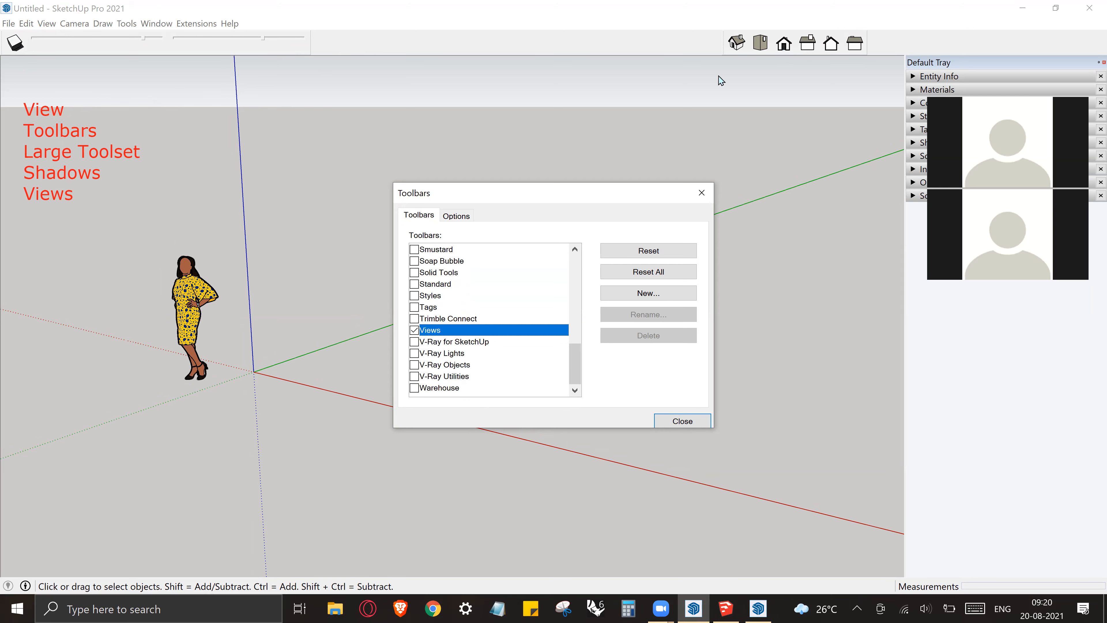
scroll(499, 360, up, 6)
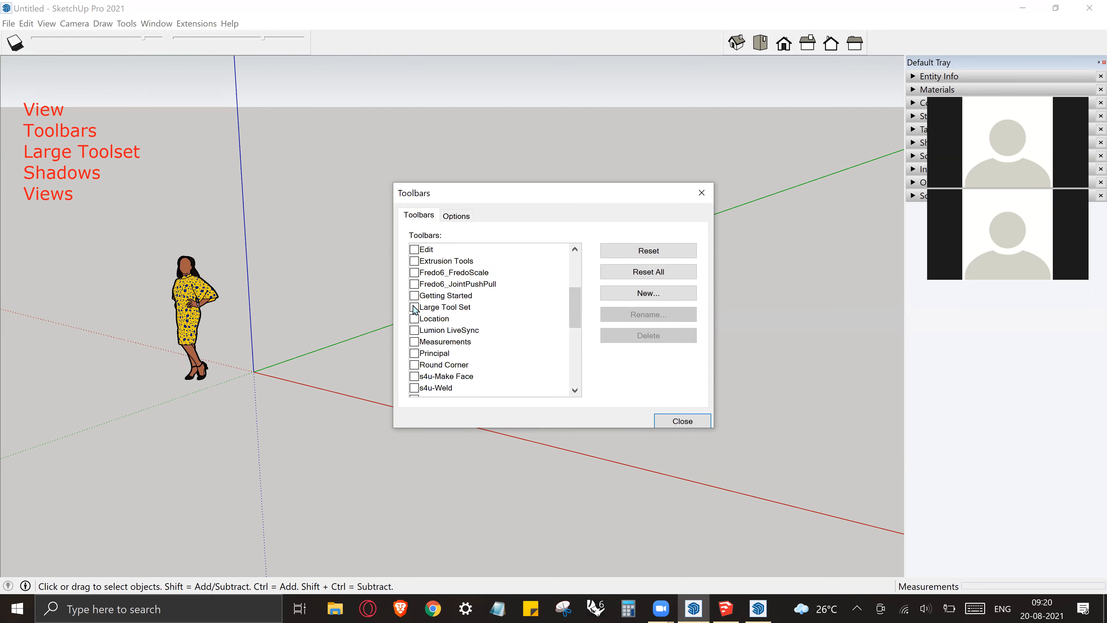
click(414, 307)
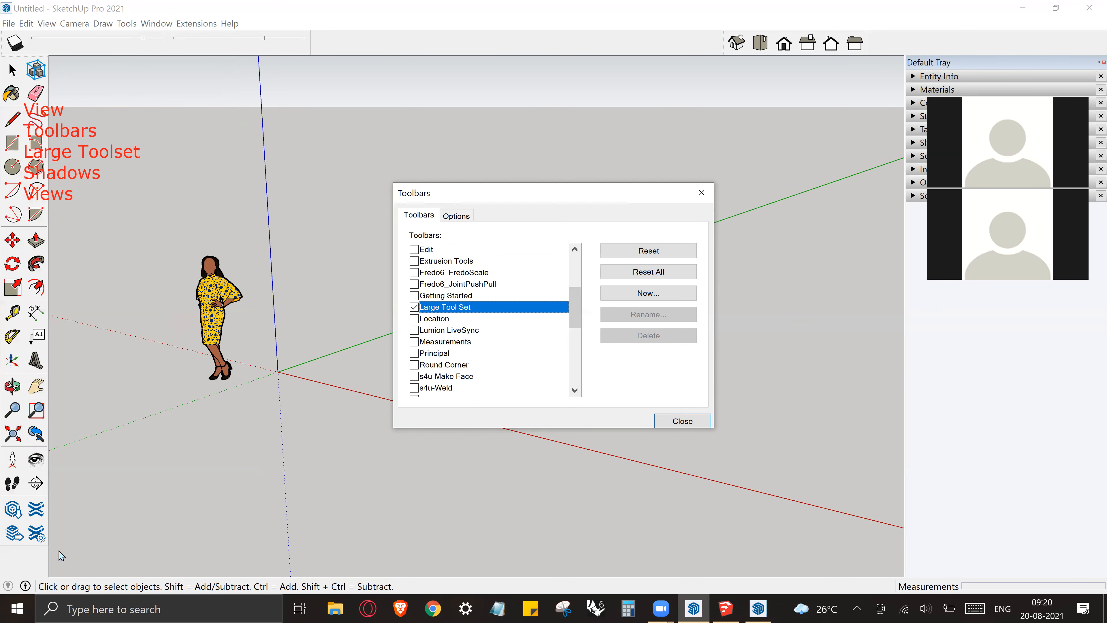
click(701, 186)
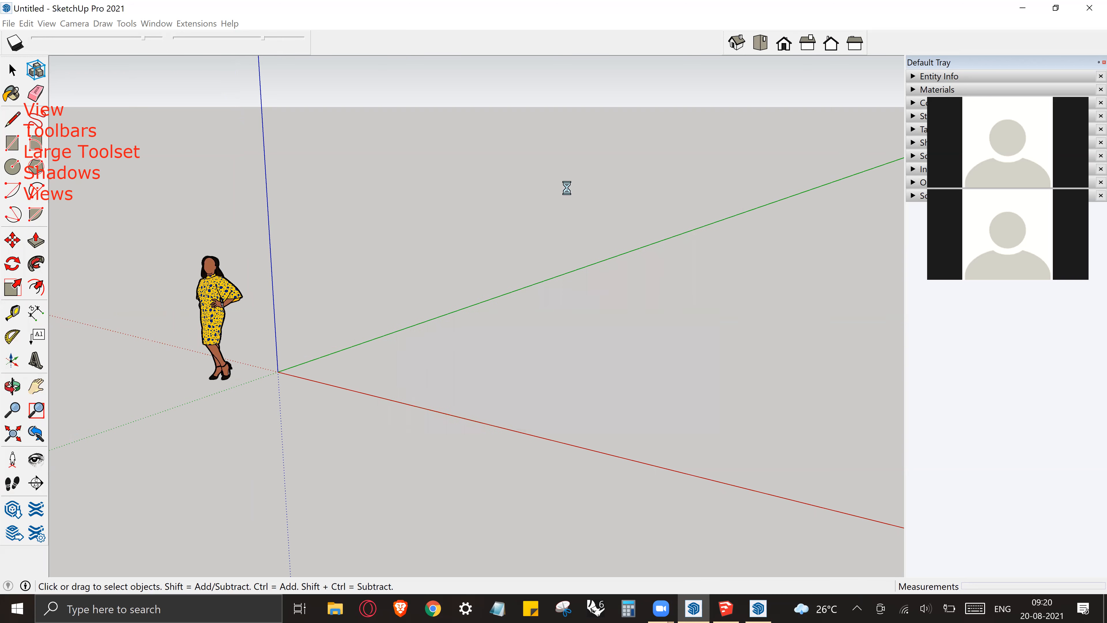
Review the toolbar list to check that Large Tool Set, Shadows and Views are enabled
click(47, 24)
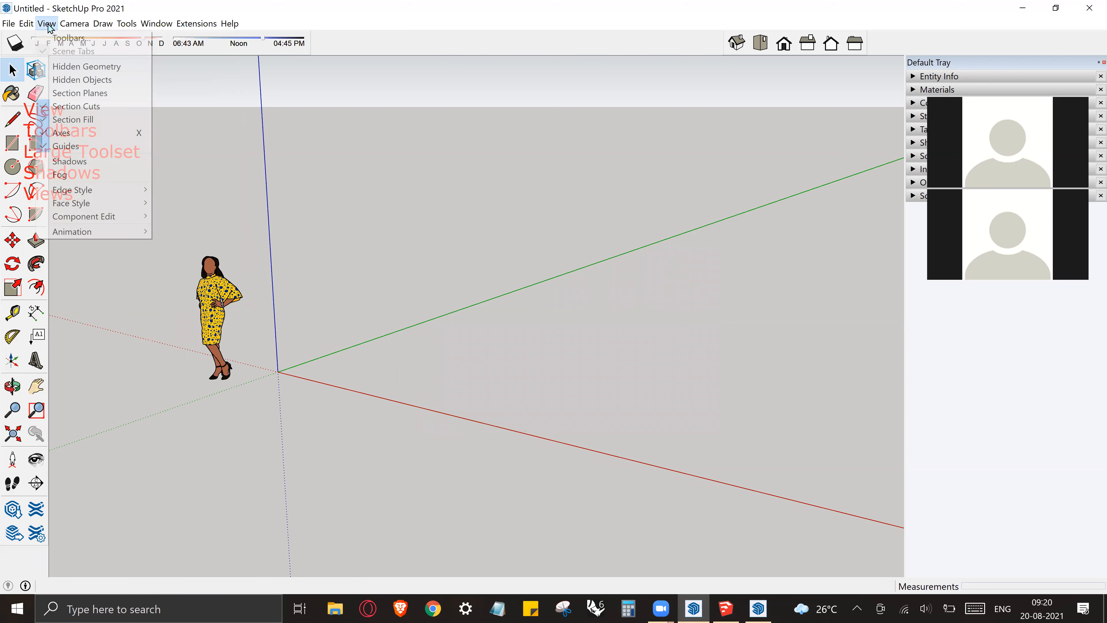
click(64, 38)
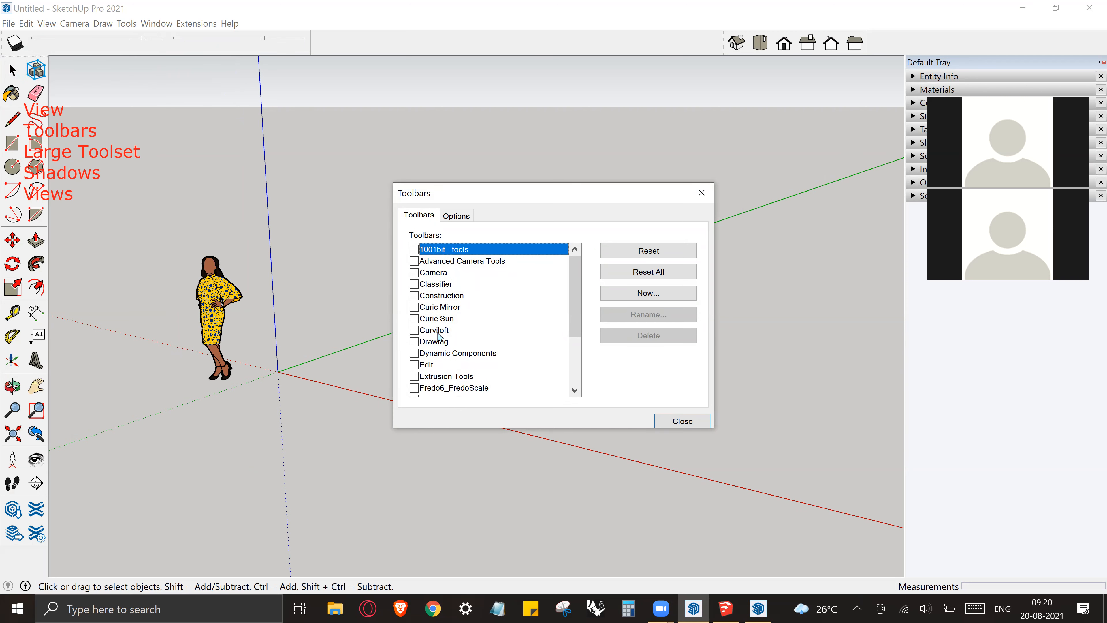
scroll(437, 336, down, 2)
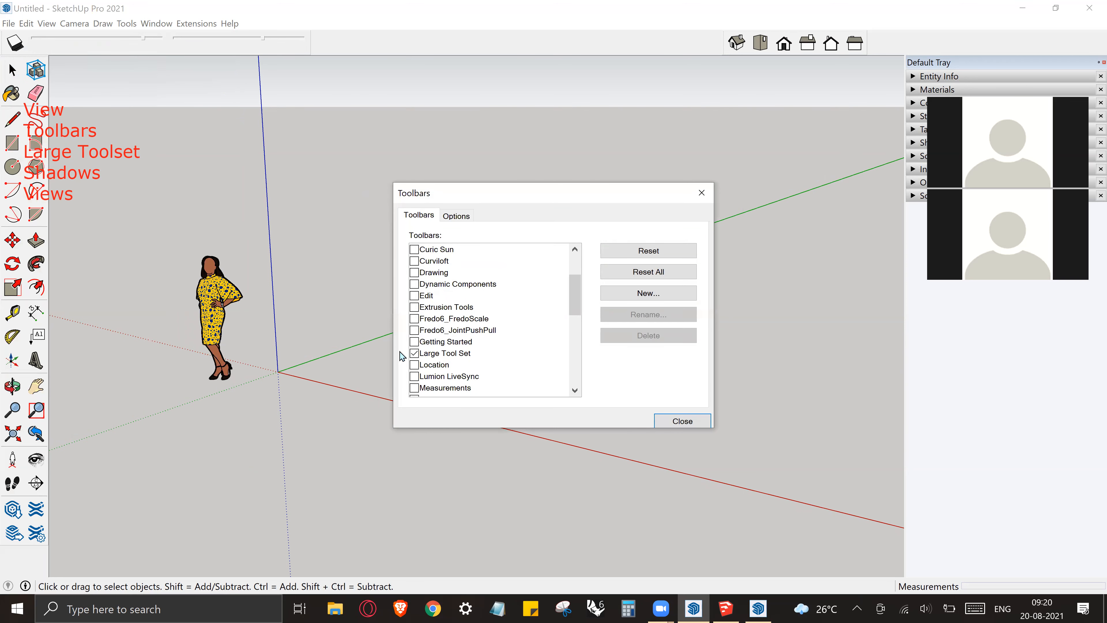
scroll(462, 353, down, 4)
click(439, 344)
scroll(438, 348, down, 2)
click(441, 378)
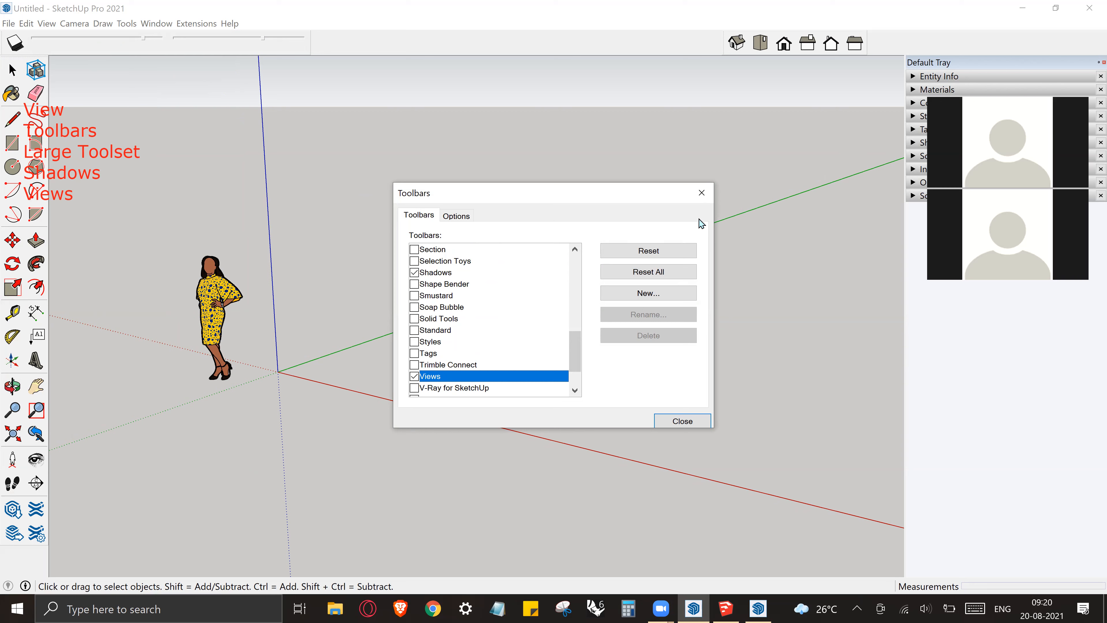
click(702, 194)
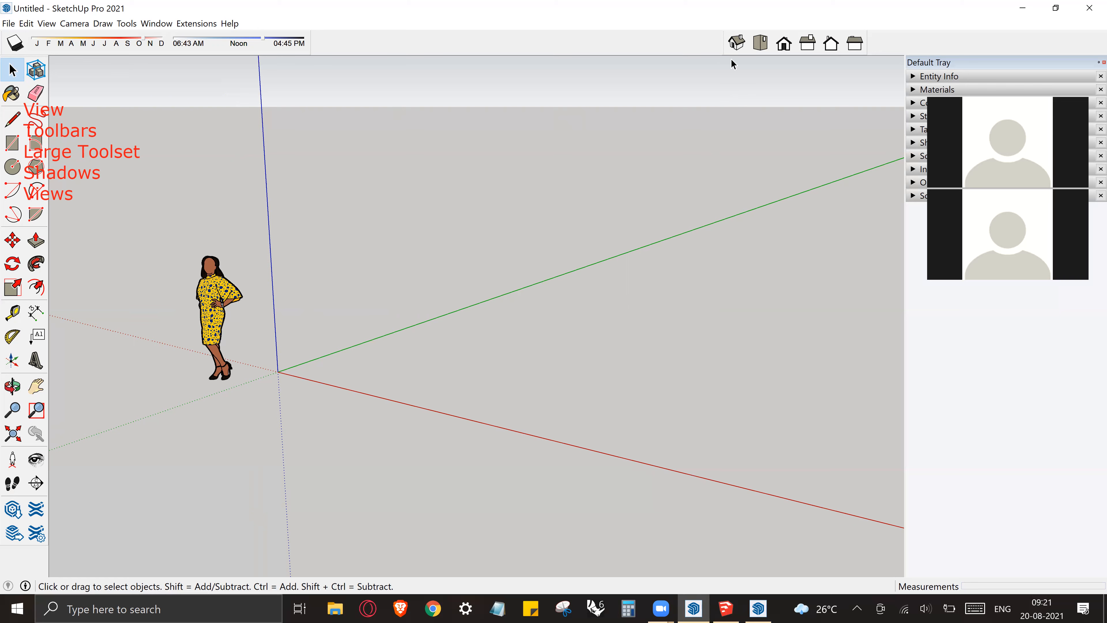
Undock the Views, Shadows and Large Tool Set toolbars and arrange them as floating toolbars over the drawing area
drag(722, 42, 674, 139)
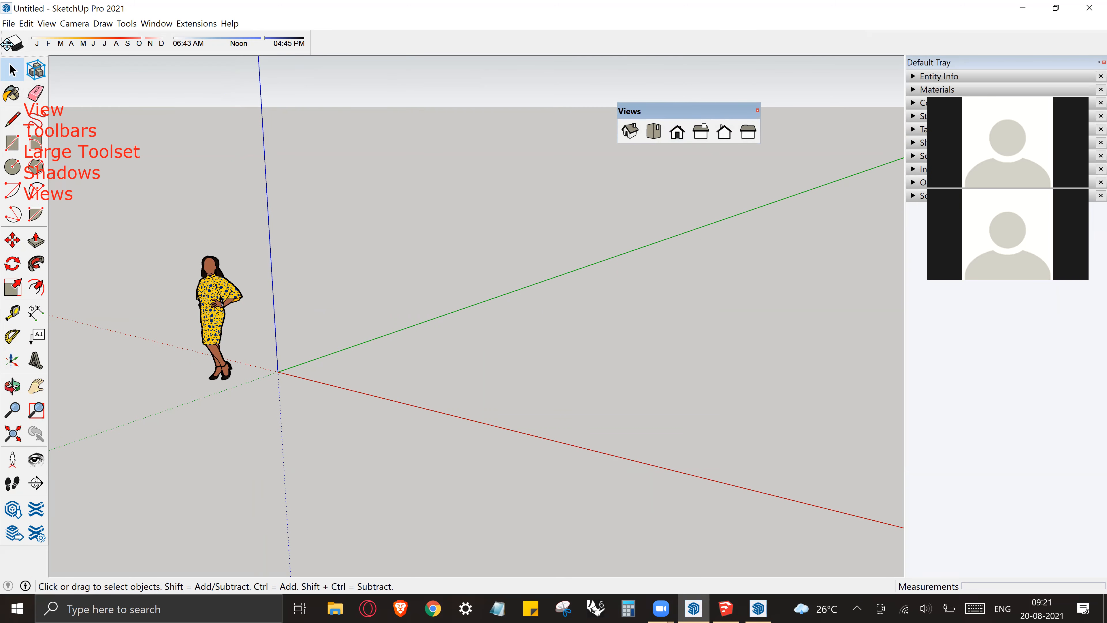
drag(2, 43, 220, 136)
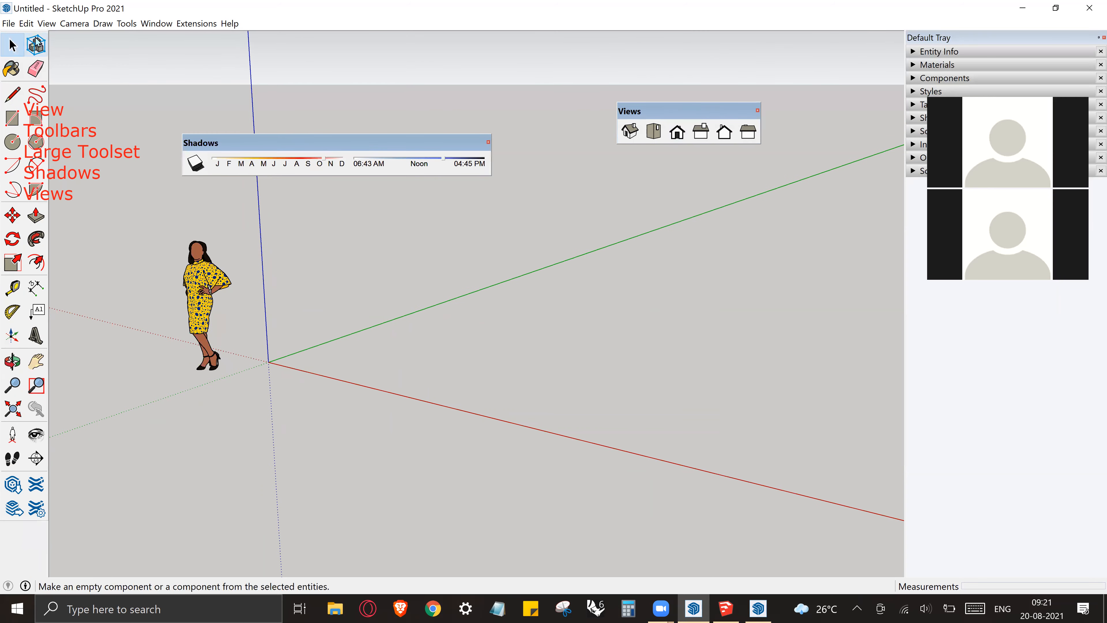
drag(221, 84, 183, 76)
drag(298, 145, 421, 92)
drag(167, 74, 223, 69)
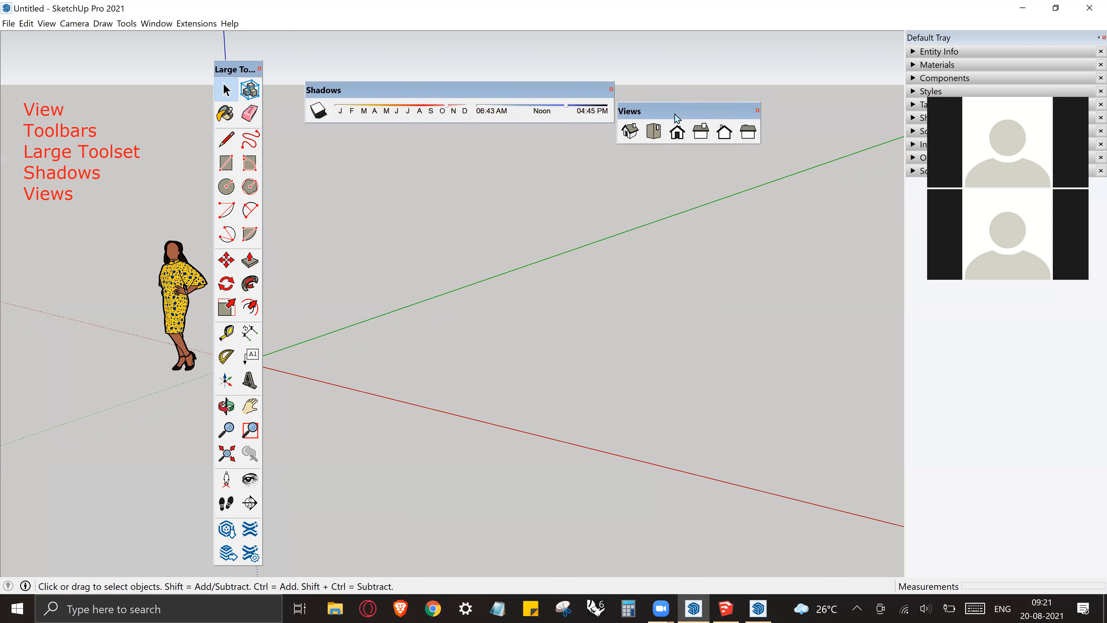
drag(693, 111, 687, 123)
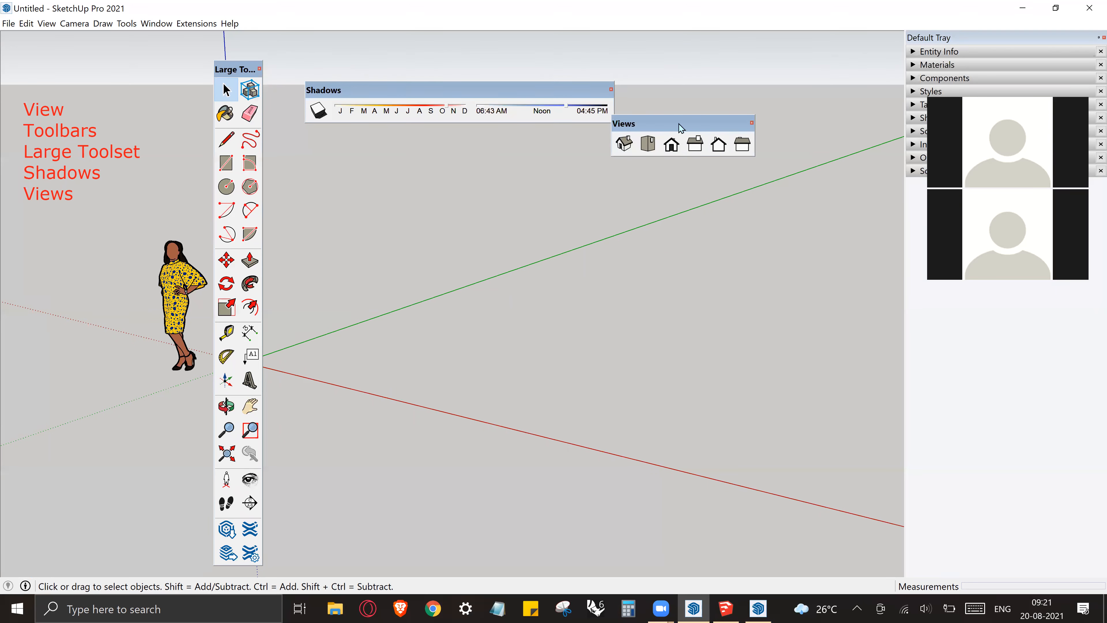
drag(676, 128, 618, 23)
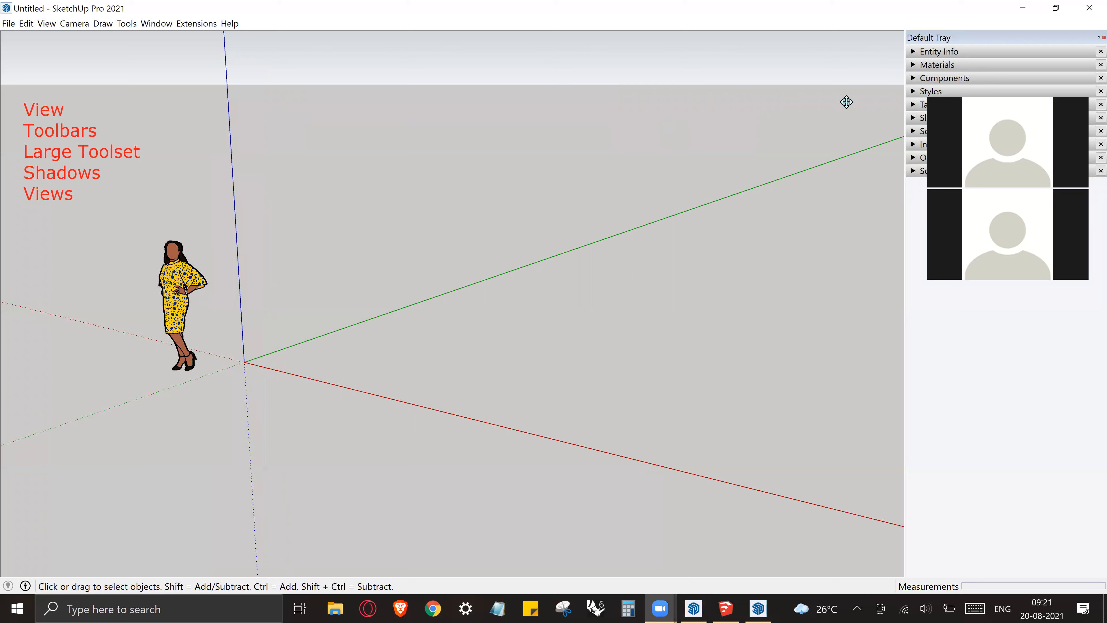
click(502, 131)
mouse_move(635, 88)
mouse_down()
mouse_move(683, 164)
mouse_move(663, 175)
mouse_up()
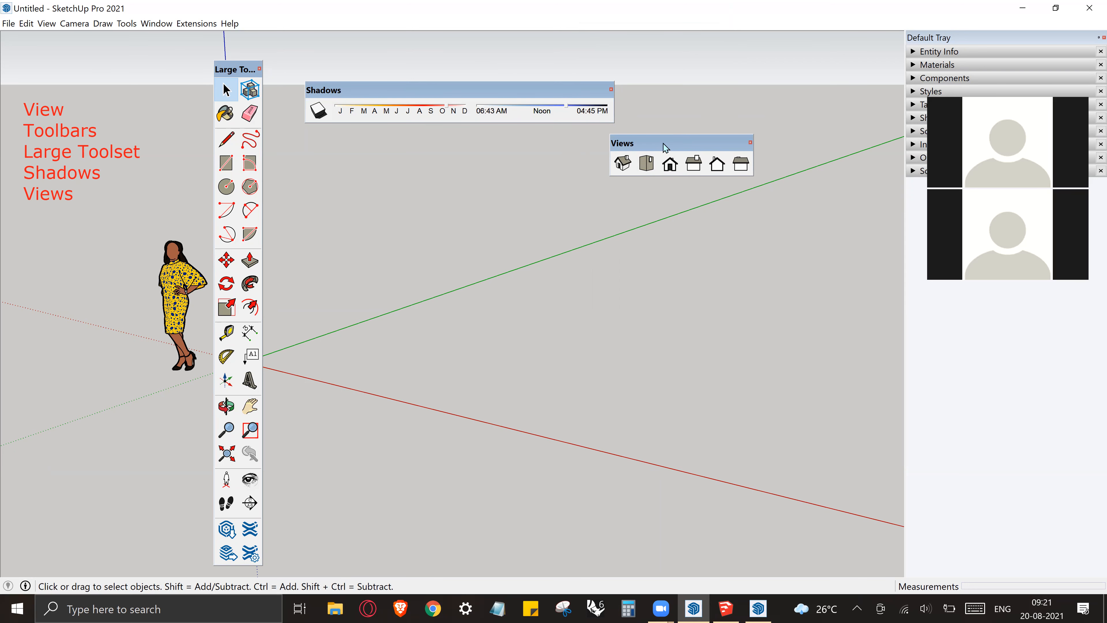
Dock the Views and Shadows toolbars side by side above the drawing area and the Large Tool Set along its left edge
drag(663, 147, 743, 110)
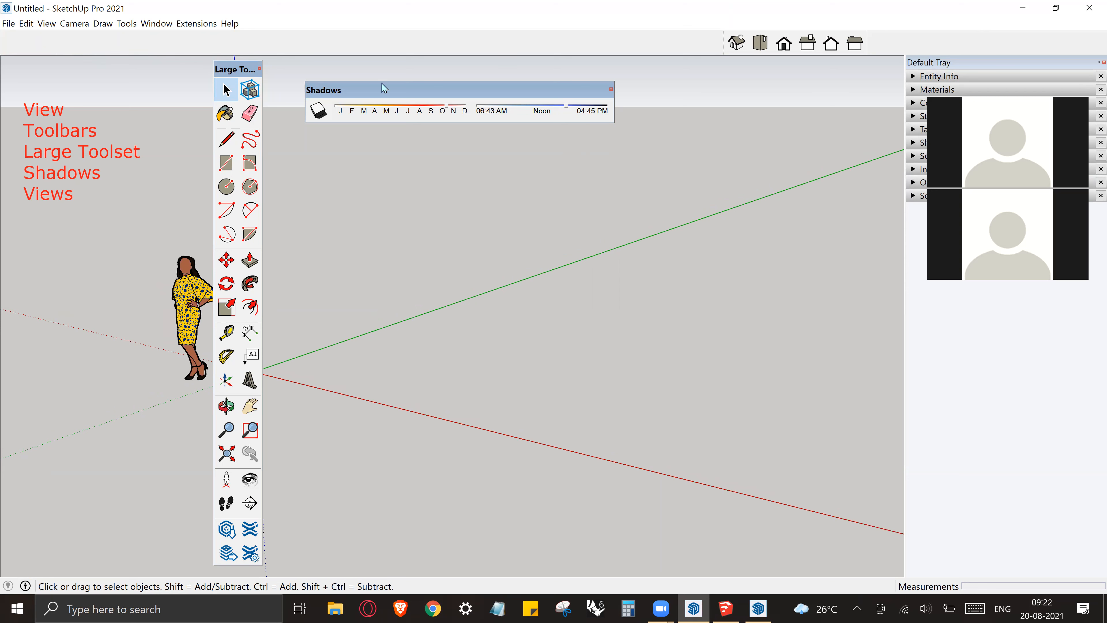
drag(385, 90, 503, 38)
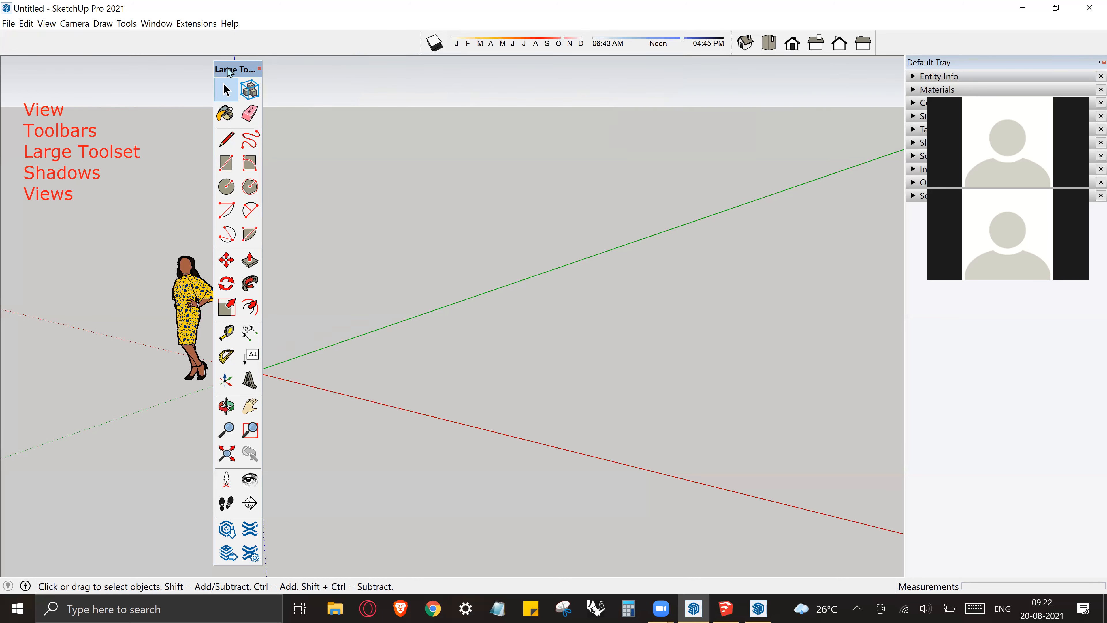
drag(230, 72, 7, 293)
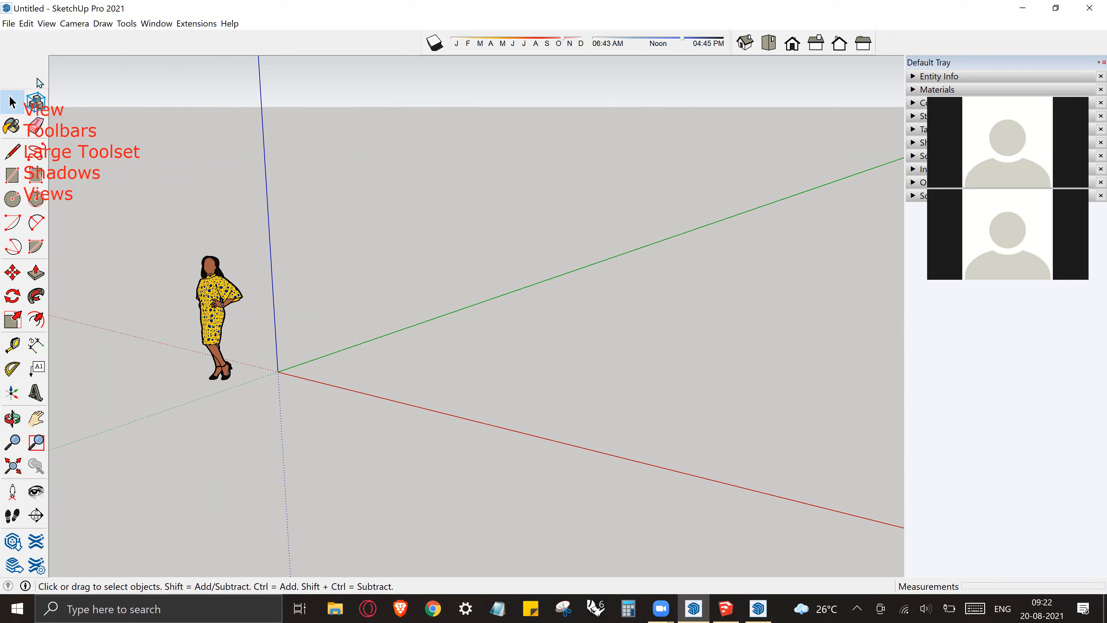
Float the Large Tool Set over the drawing area and dock it back along the left edge, twice
drag(26, 88, 360, 101)
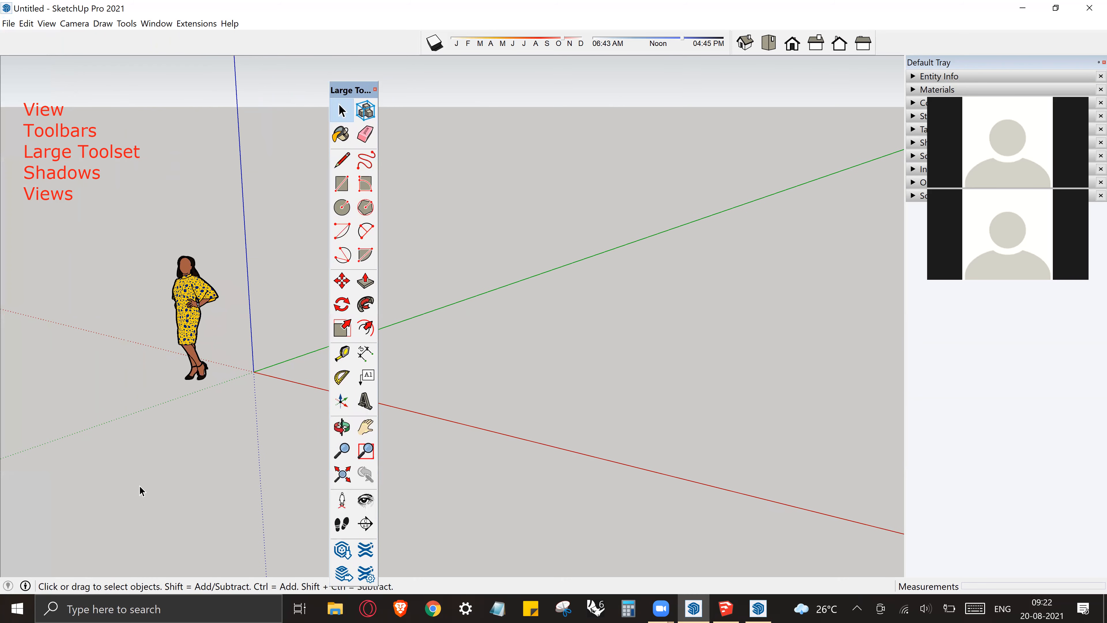
double_click(353, 91)
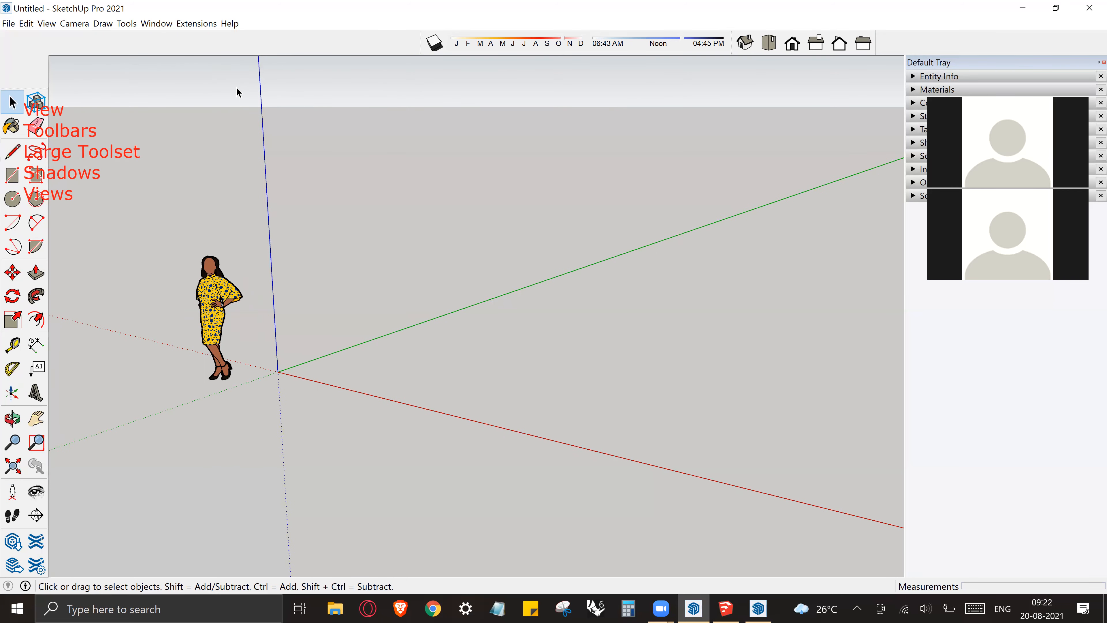
drag(4, 91, 265, 93)
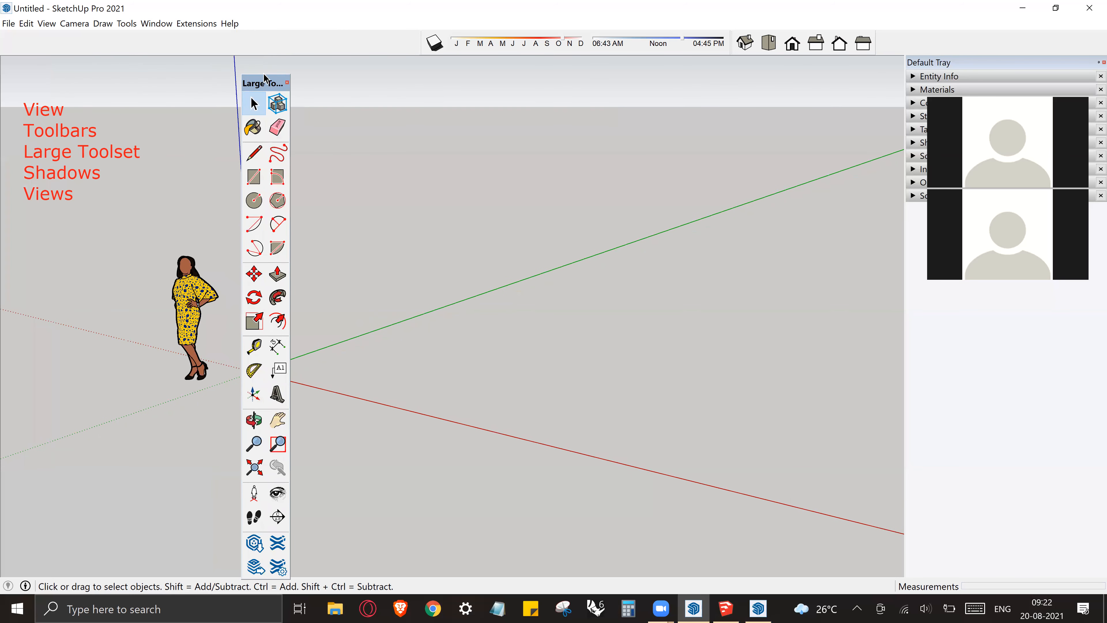
drag(273, 83, 163, 213)
drag(132, 286, 2, 301)
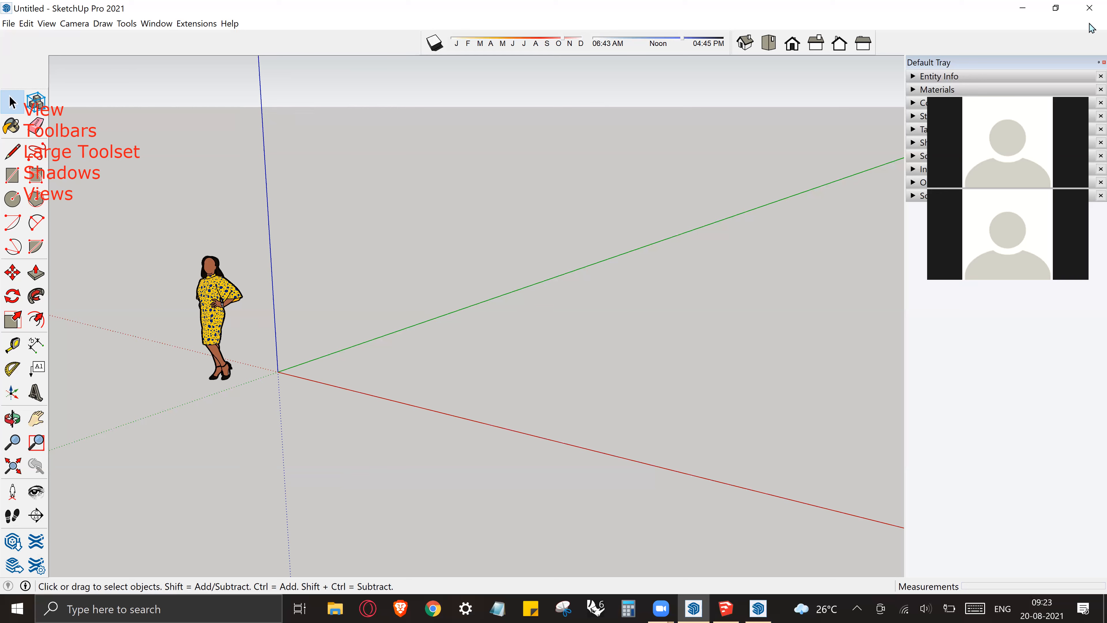
Close the Default Tray and show it again
click(1103, 62)
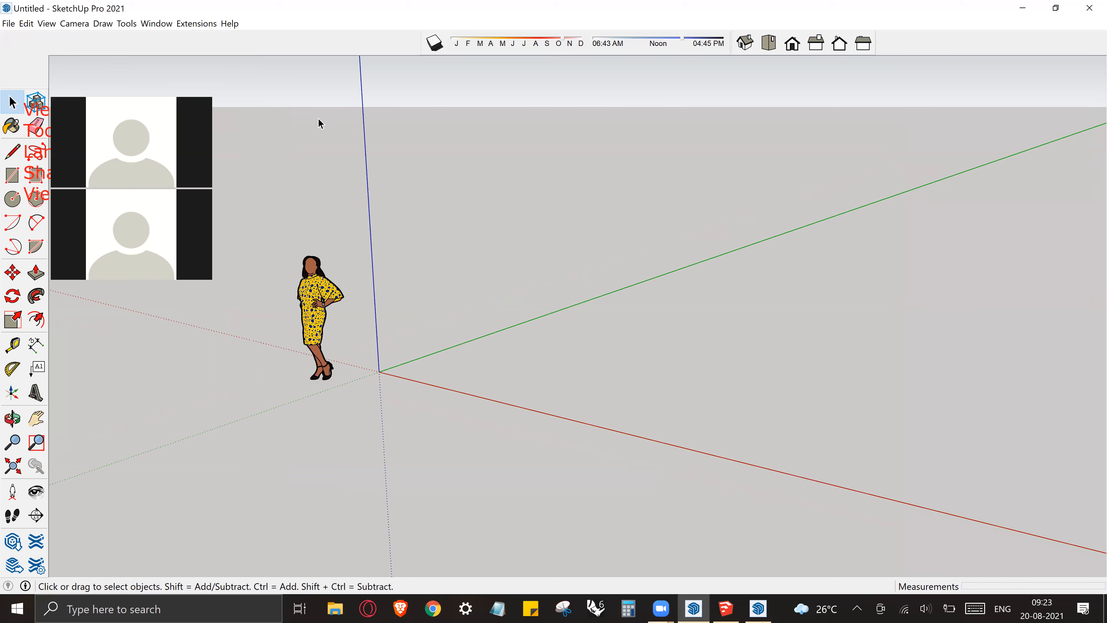
click(157, 25)
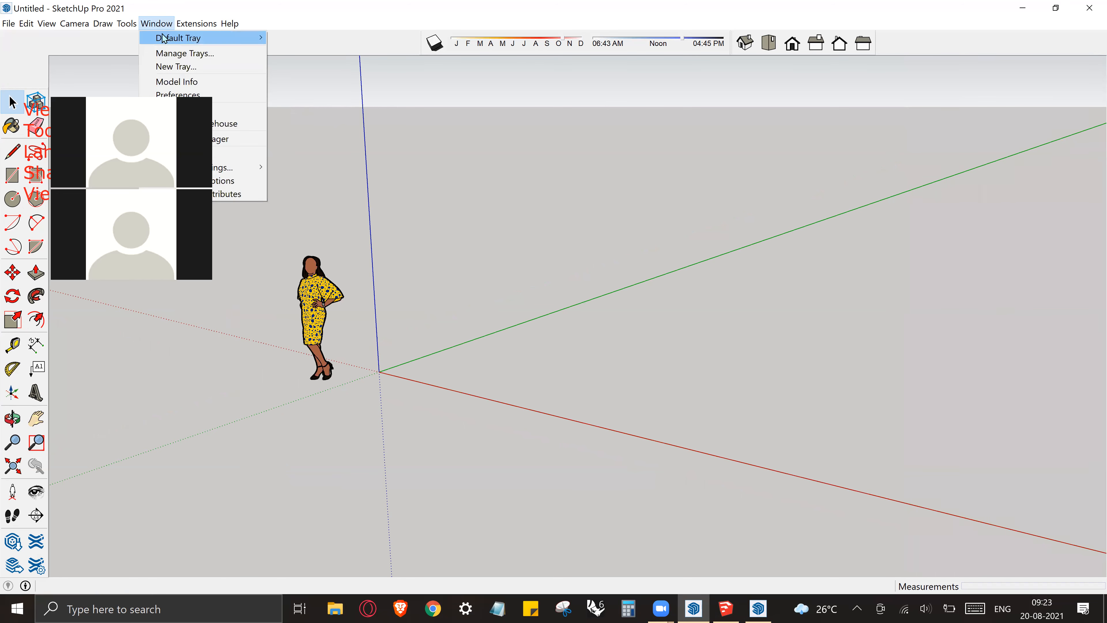
mouse_move(164, 38)
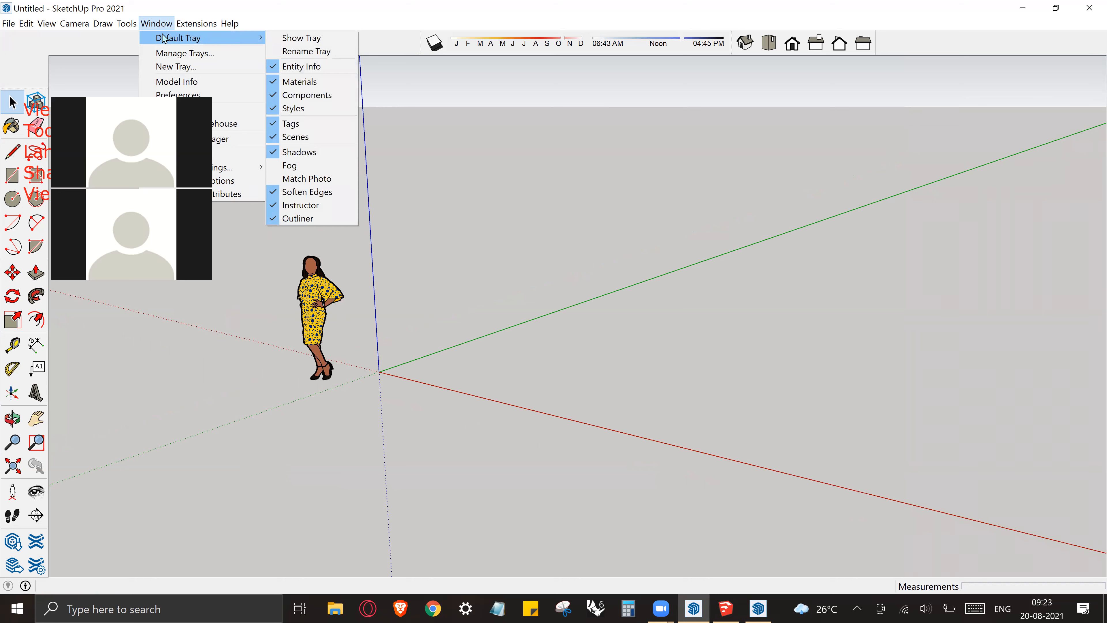
click(306, 39)
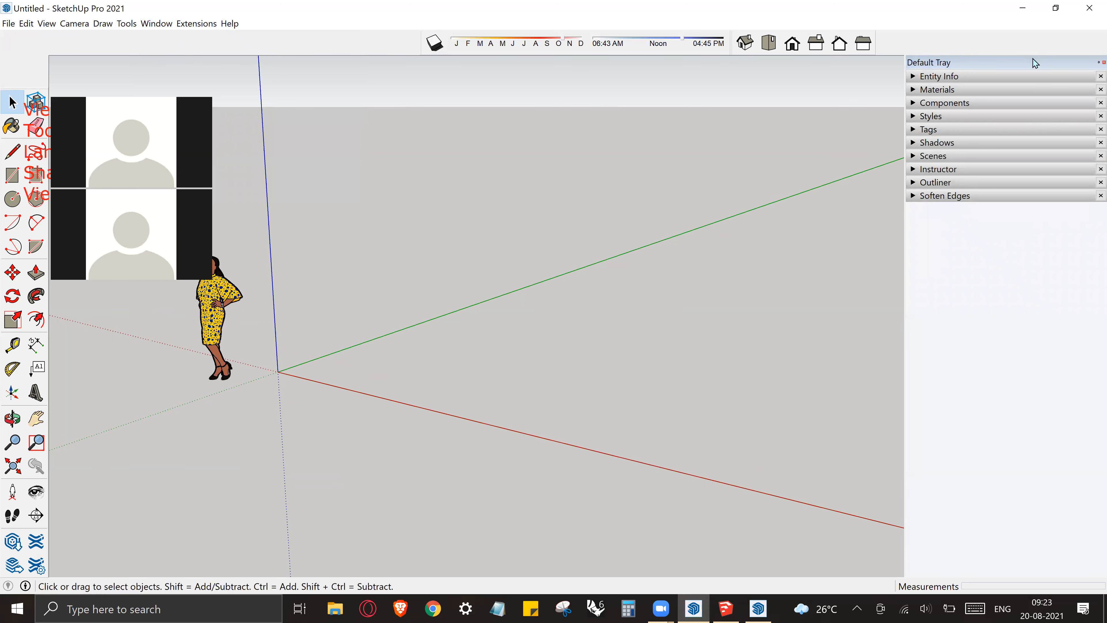
Float the Default Tray over the drawing area and dock it back along the right edge, twice
drag(1031, 65, 709, 109)
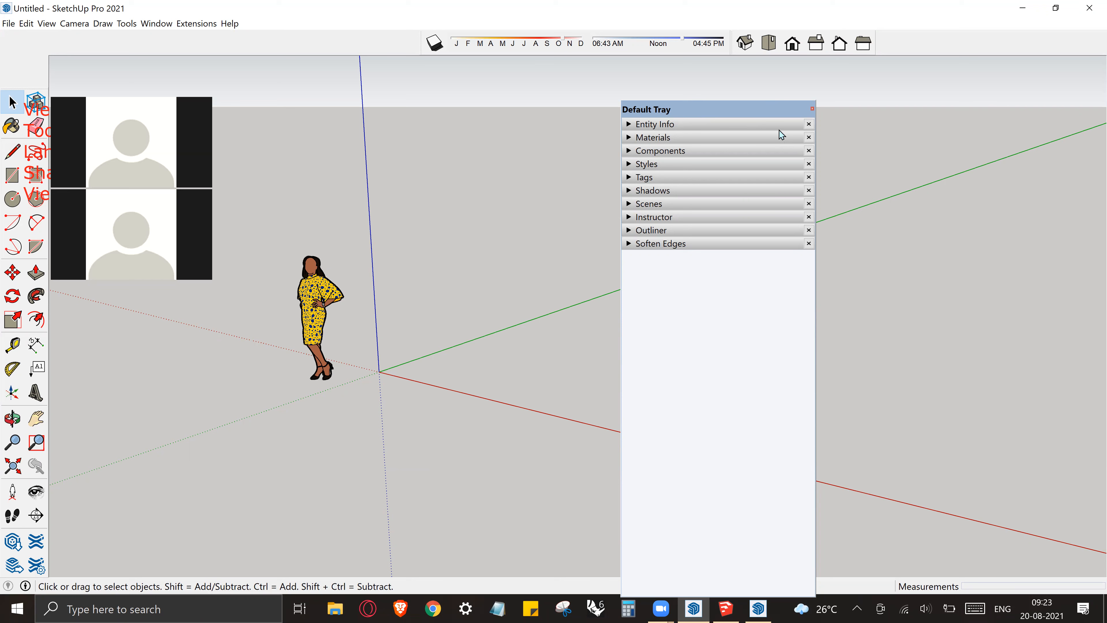
mouse_move(734, 106)
mouse_down()
mouse_move(758, 115)
mouse_move(583, 73)
mouse_move(596, 341)
mouse_move(853, 357)
mouse_move(1091, 321)
mouse_up()
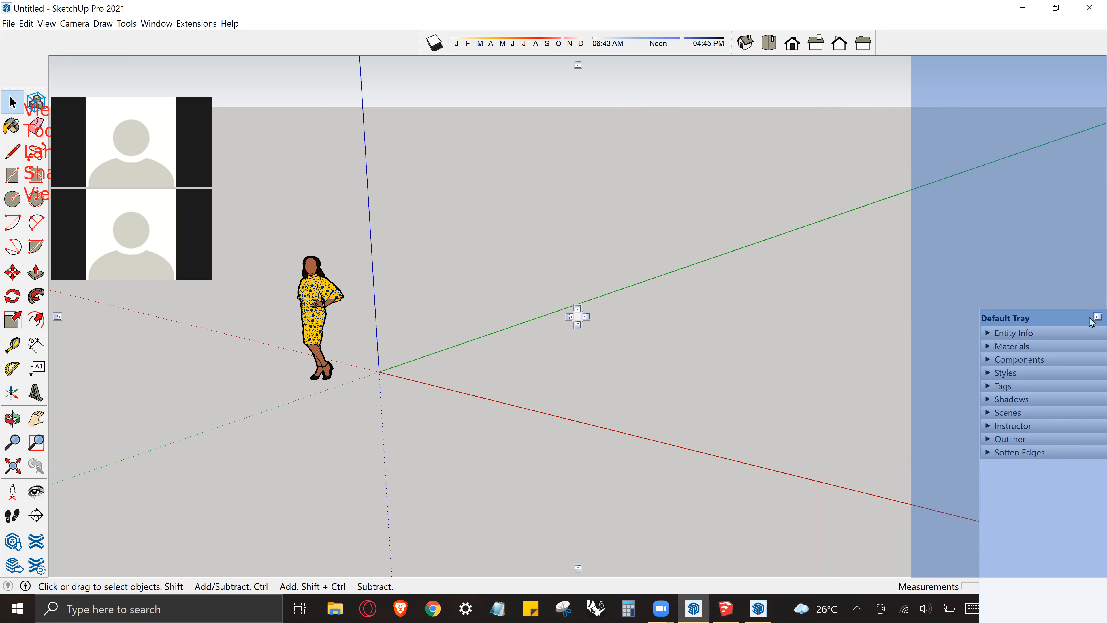
drag(1091, 322, 1090, 319)
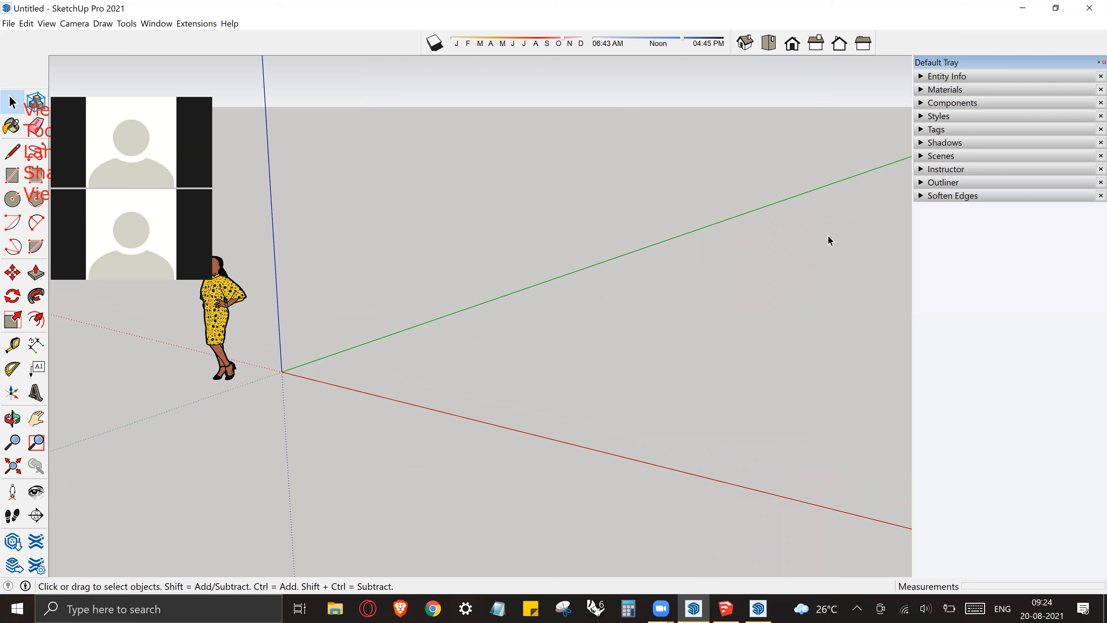
drag(992, 61, 684, 65)
drag(636, 137, 1091, 324)
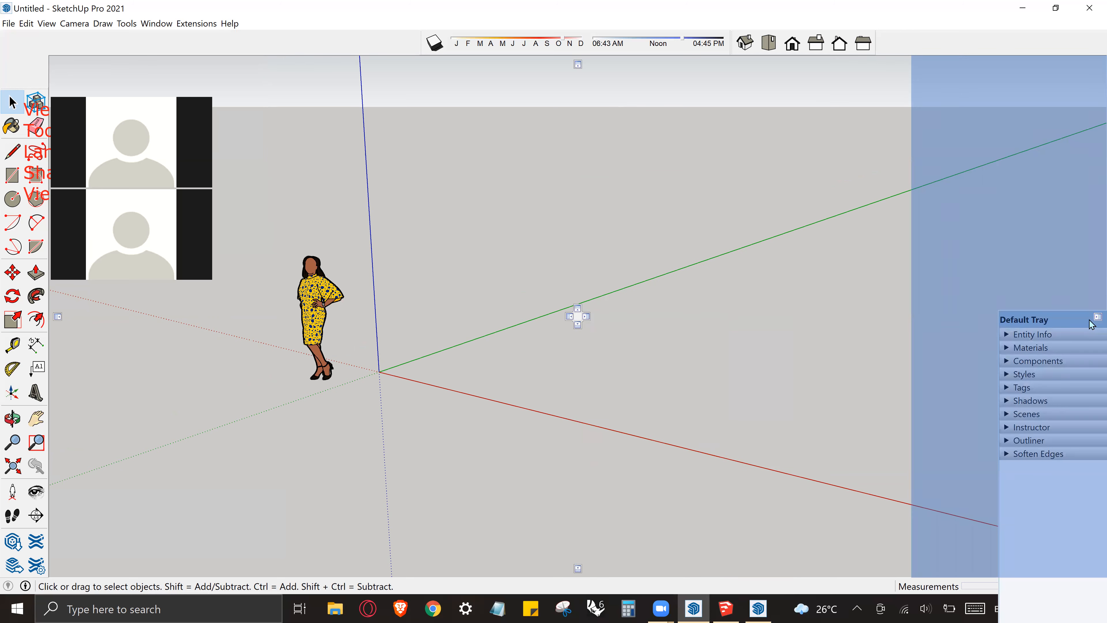
drag(1090, 324, 1091, 324)
drag(1091, 324, 1091, 324)
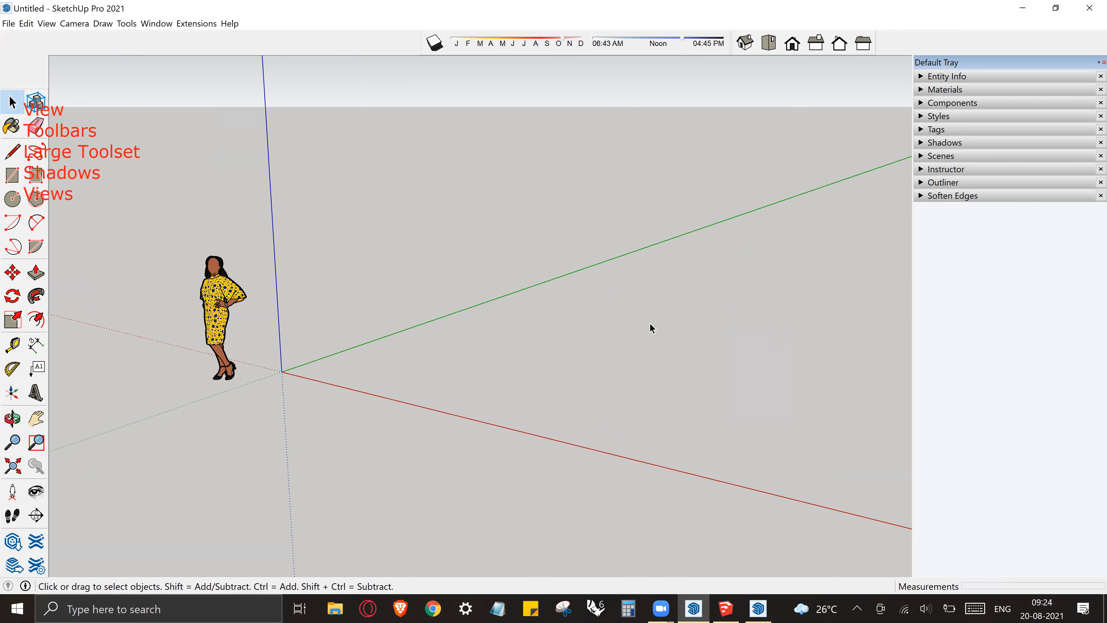
Widen the docked Default Tray slightly and set it to auto-hide
middle_drag(640, 403, 704, 351)
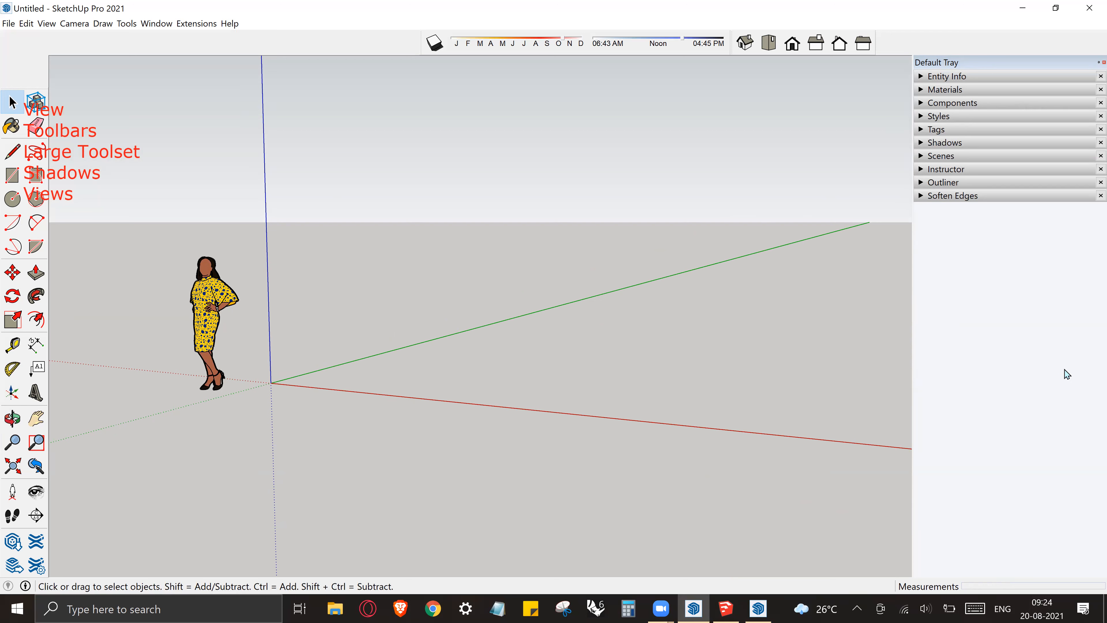
mouse_move(912, 359)
mouse_down()
mouse_move(931, 359)
mouse_move(899, 360)
mouse_up()
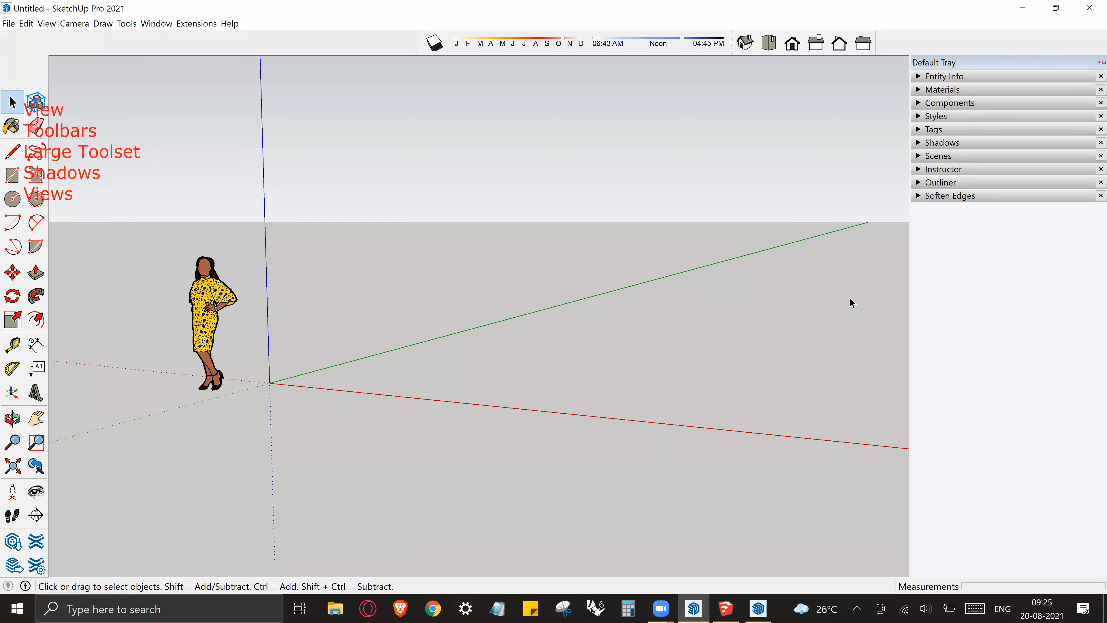
click(1089, 61)
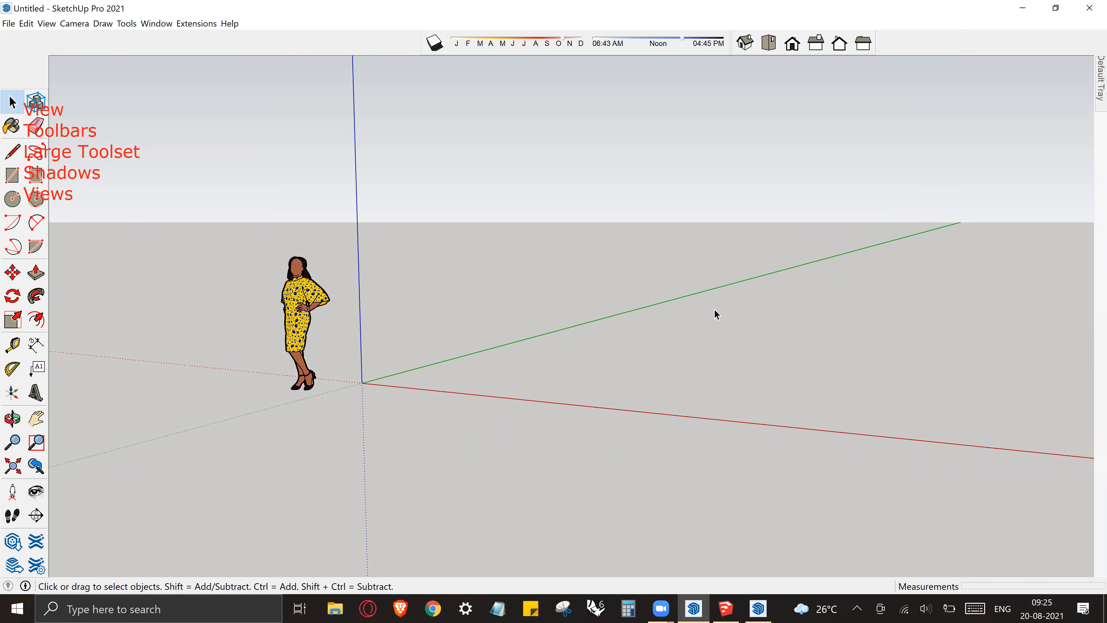
mouse_move(1095, 81)
Move the docked Large Tool Set up to the top of its column and the Shadows and Views toolbars to the start of their row
drag(27, 84, 26, 54)
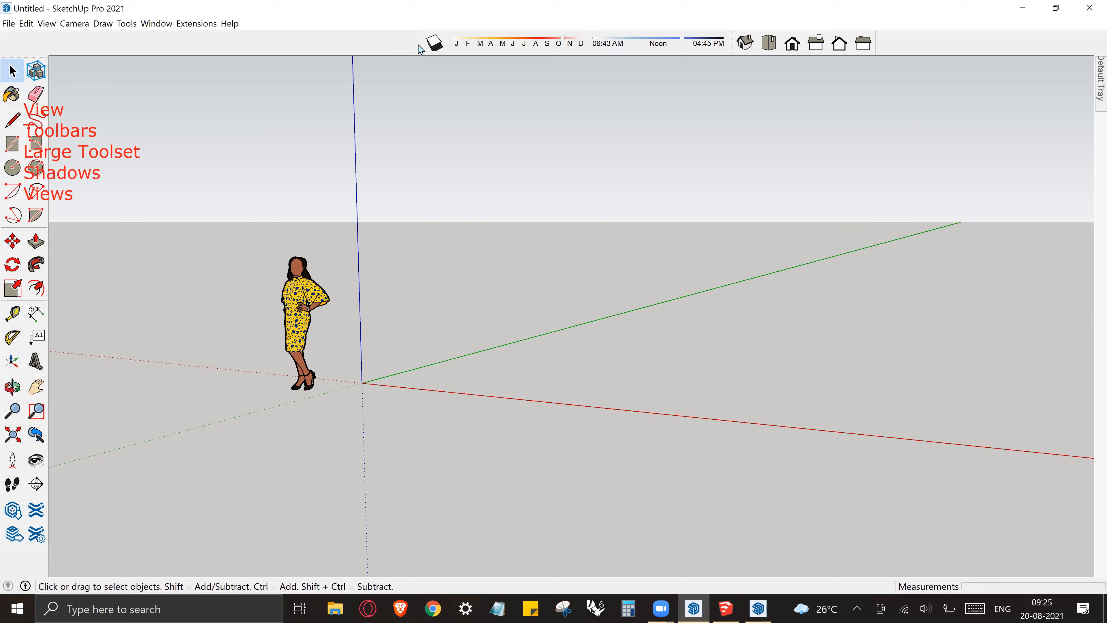
drag(418, 46, 31, 44)
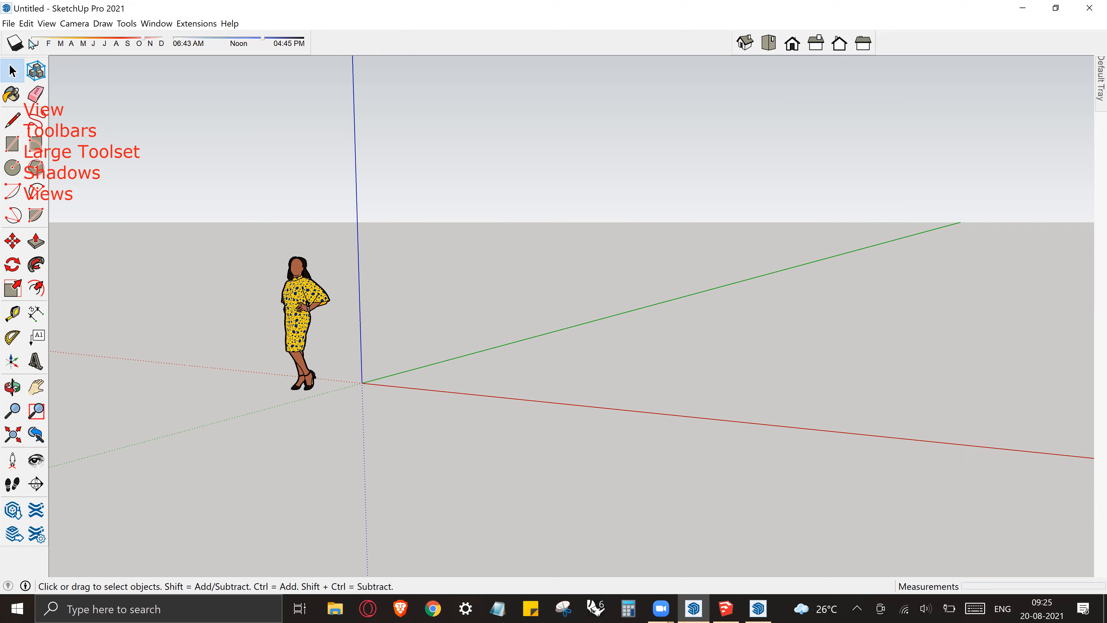
drag(734, 44, 313, 44)
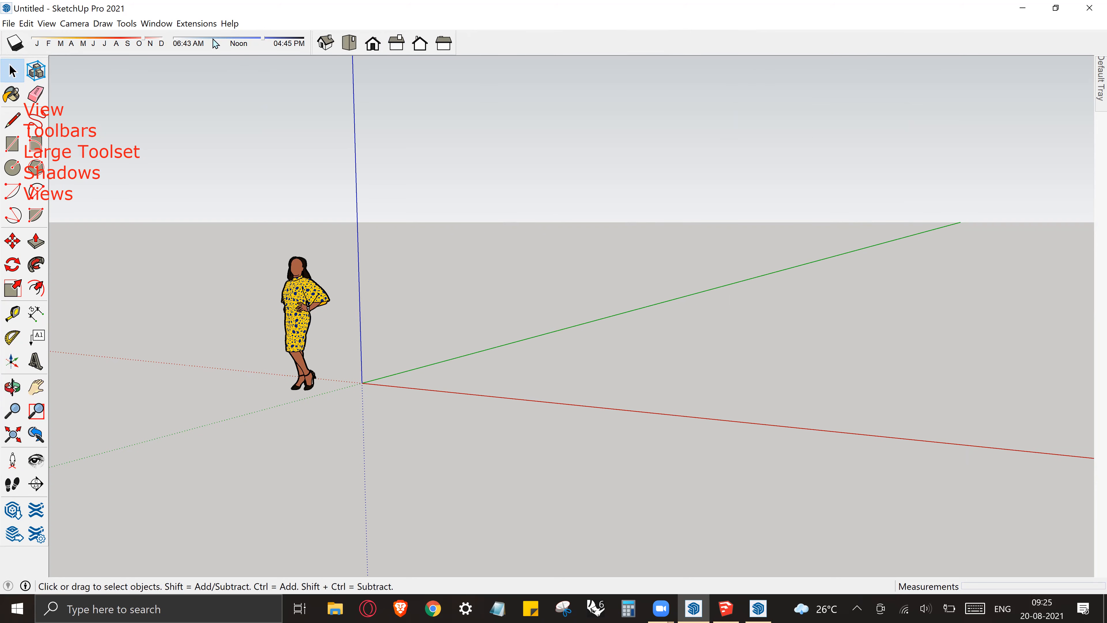
Check the Default Tray's visibility option and its list of enabled panels without changing anything
click(154, 24)
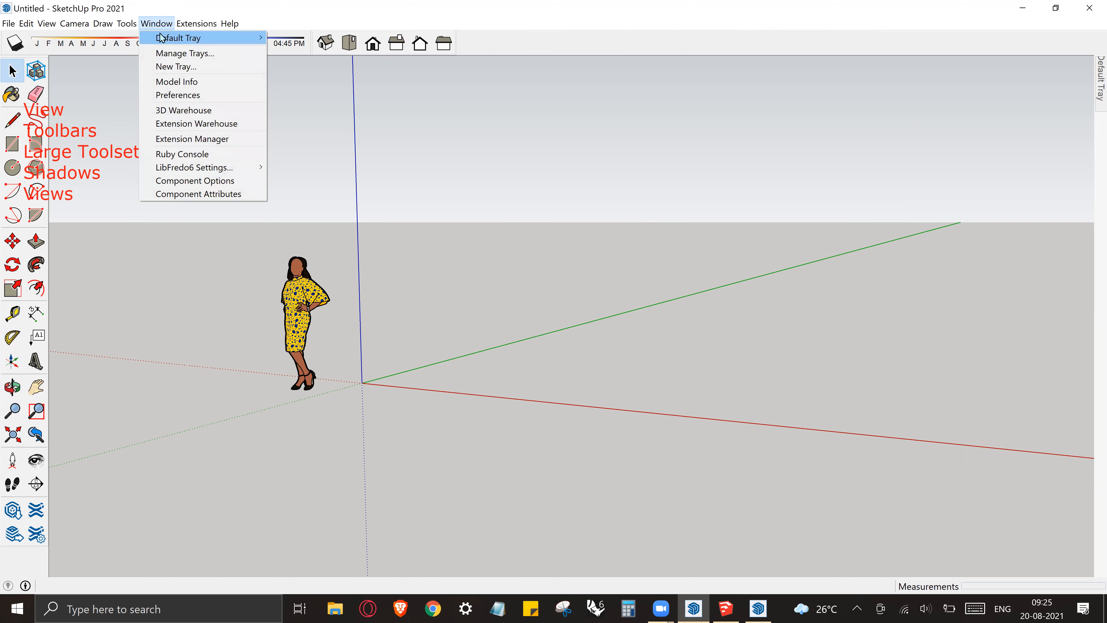
mouse_move(172, 38)
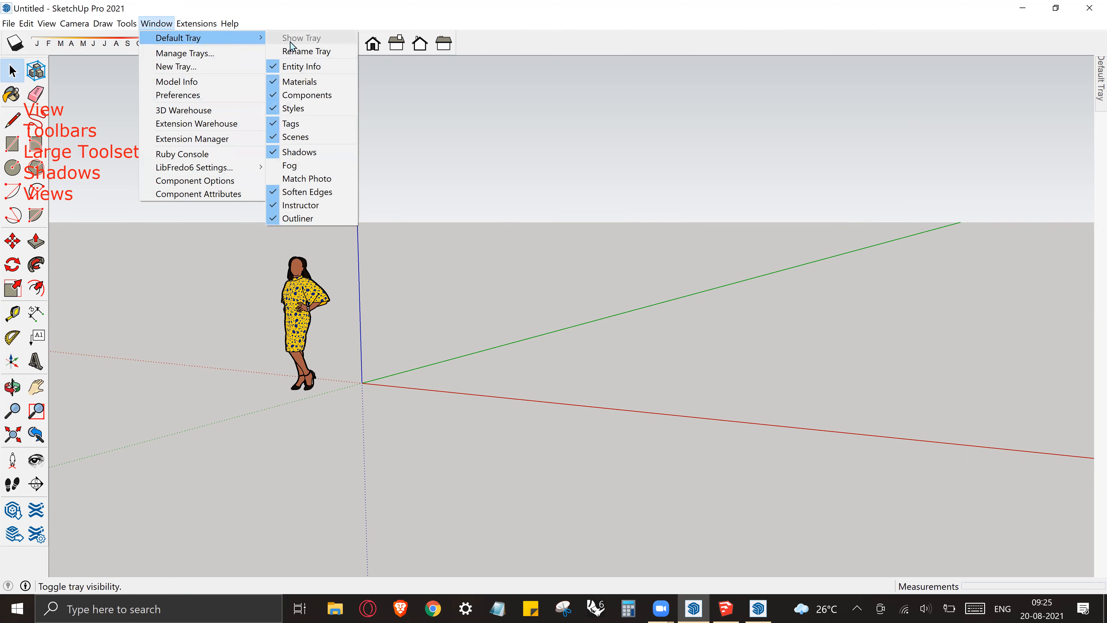
click(486, 149)
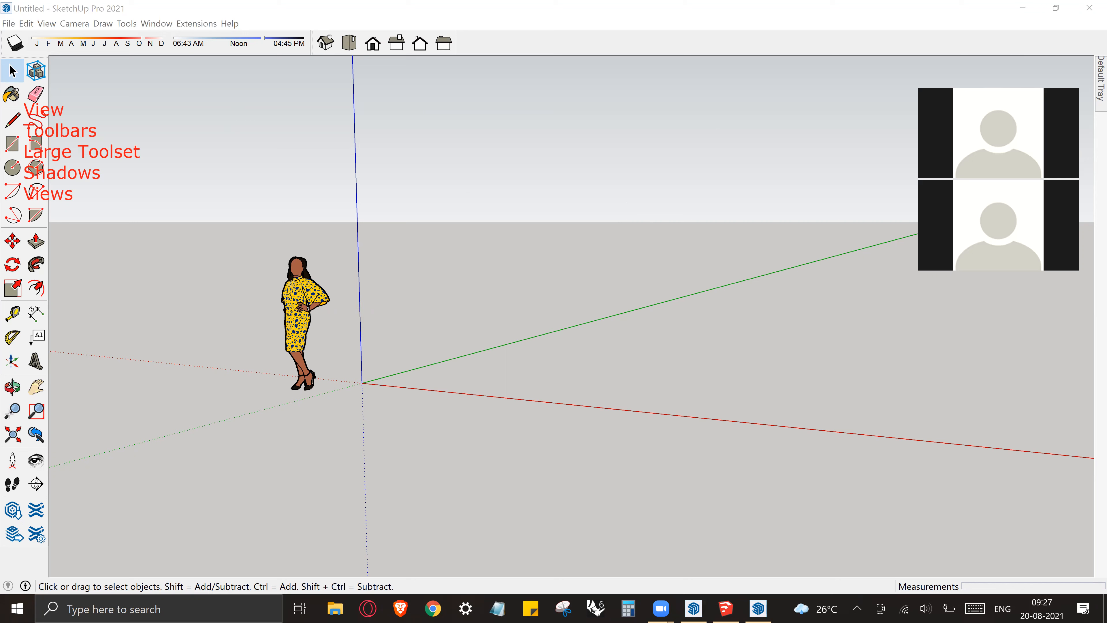
mouse_move(2, 375)
mouse_down()
mouse_move(68, 467)
mouse_move(64, 450)
mouse_up()
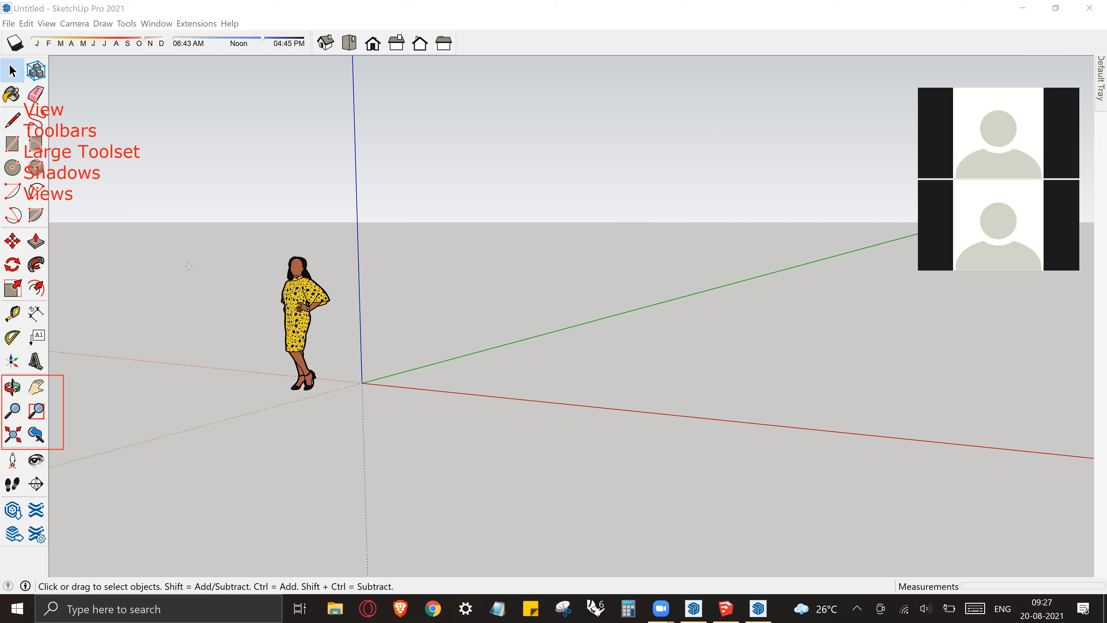
drag(144, 368, 72, 398)
Orbit the view around the scale figure and the axes, trying the Orbit tool in several directions
middle_drag(331, 329, 222, 335)
middle_drag(358, 291, 398, 295)
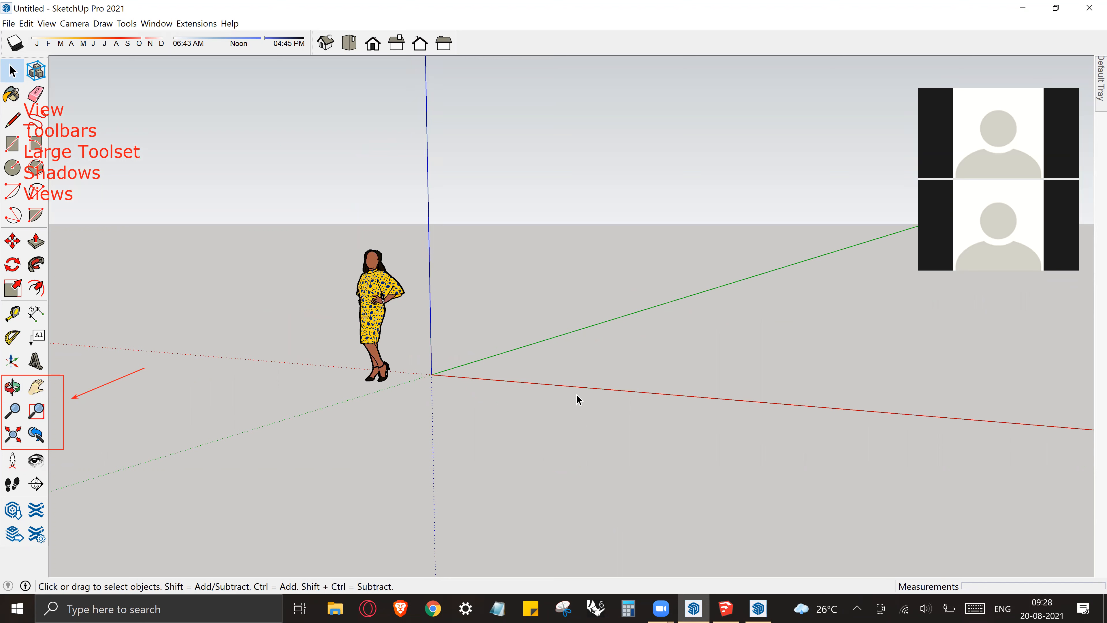
click(12, 386)
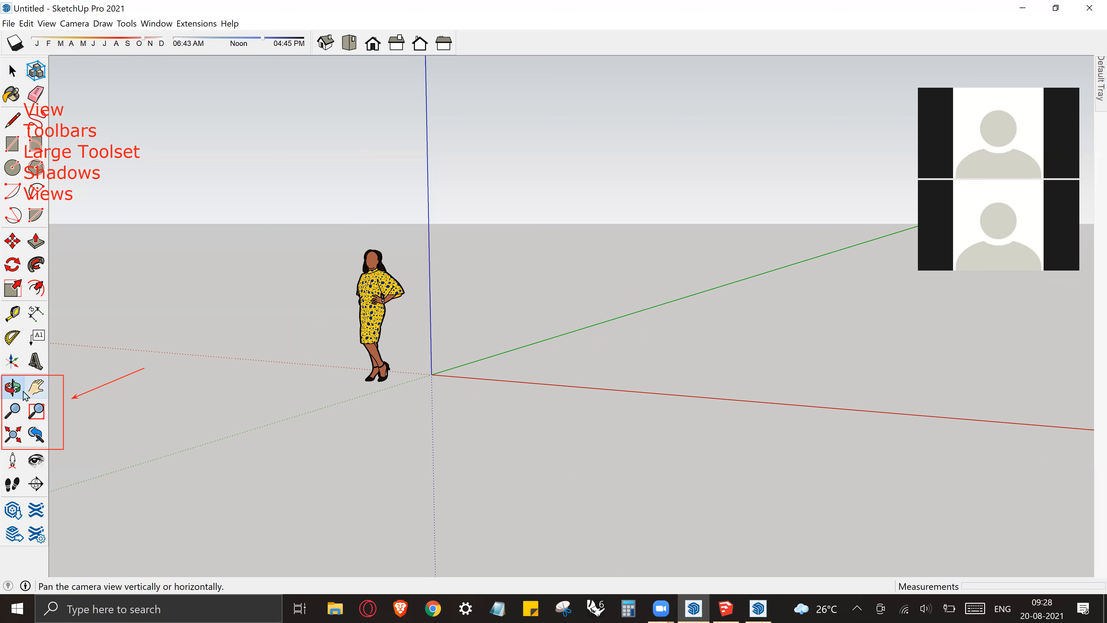
drag(736, 299, 589, 190)
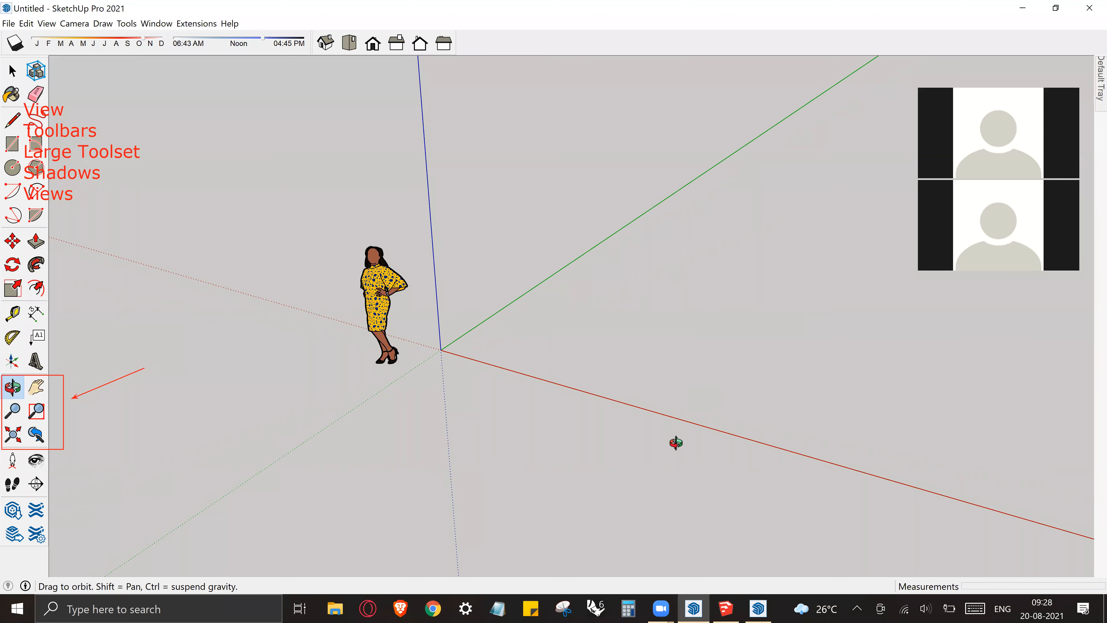
drag(675, 420, 822, 469)
mouse_move(662, 324)
mouse_down()
mouse_move(494, 410)
mouse_move(672, 459)
mouse_up()
Draw a rectangle on the ground starting at the origin and extrude it upward into a low box
key(r)
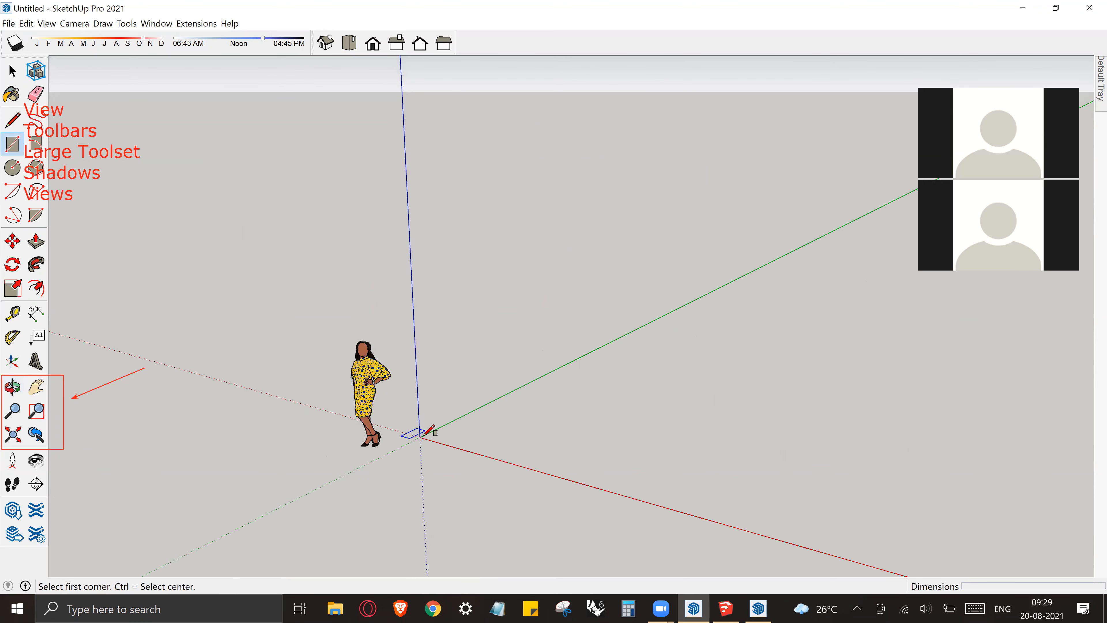
click(419, 437)
click(726, 427)
key(space)
middle_drag(556, 420, 561, 450)
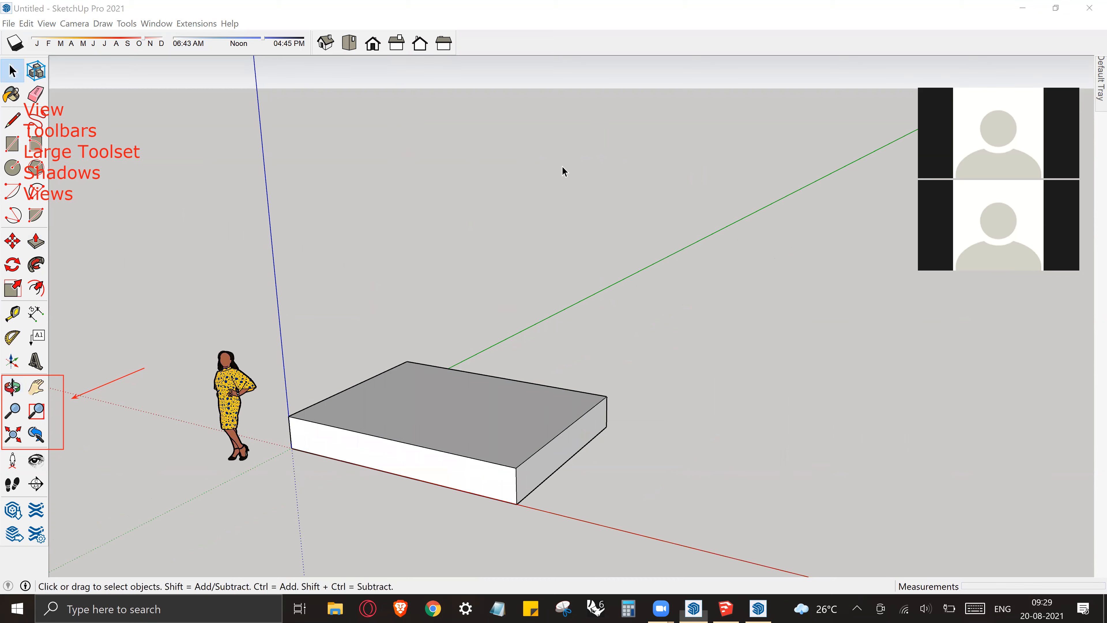
middle_drag(726, 277, 531, 421)
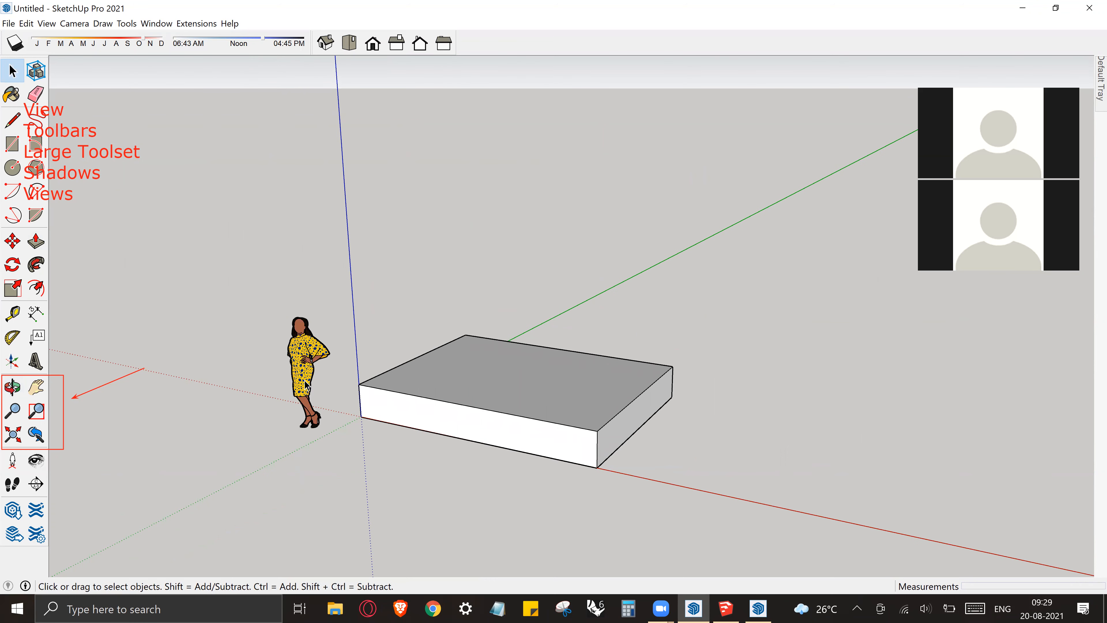
Orbit around the box with the Orbit tool to view it from different angles
click(12, 386)
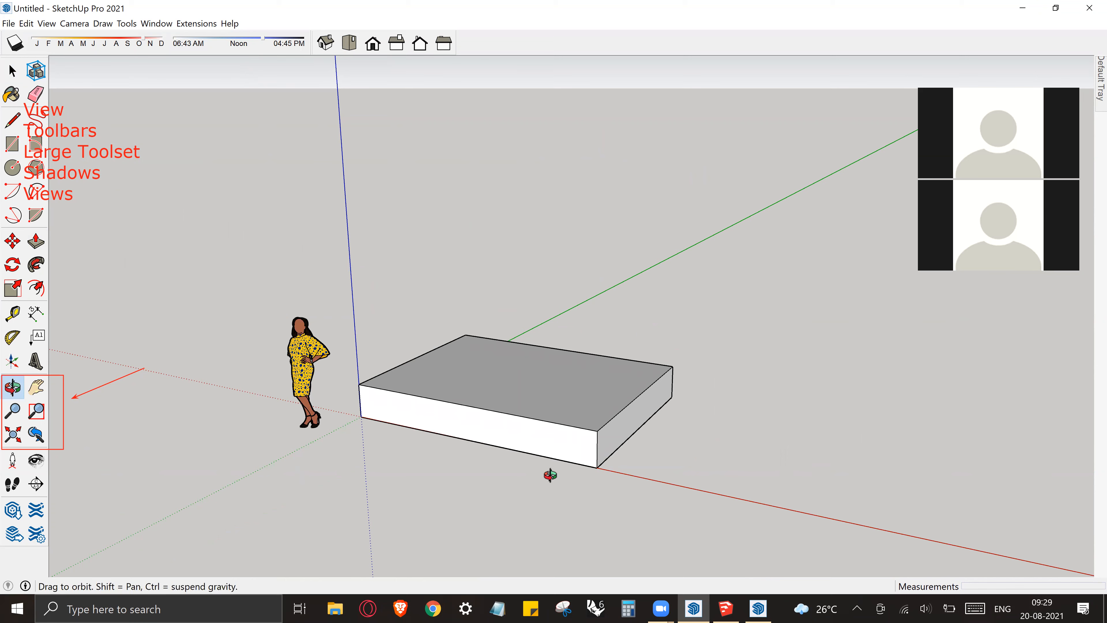
drag(744, 396, 700, 365)
drag(462, 366, 582, 391)
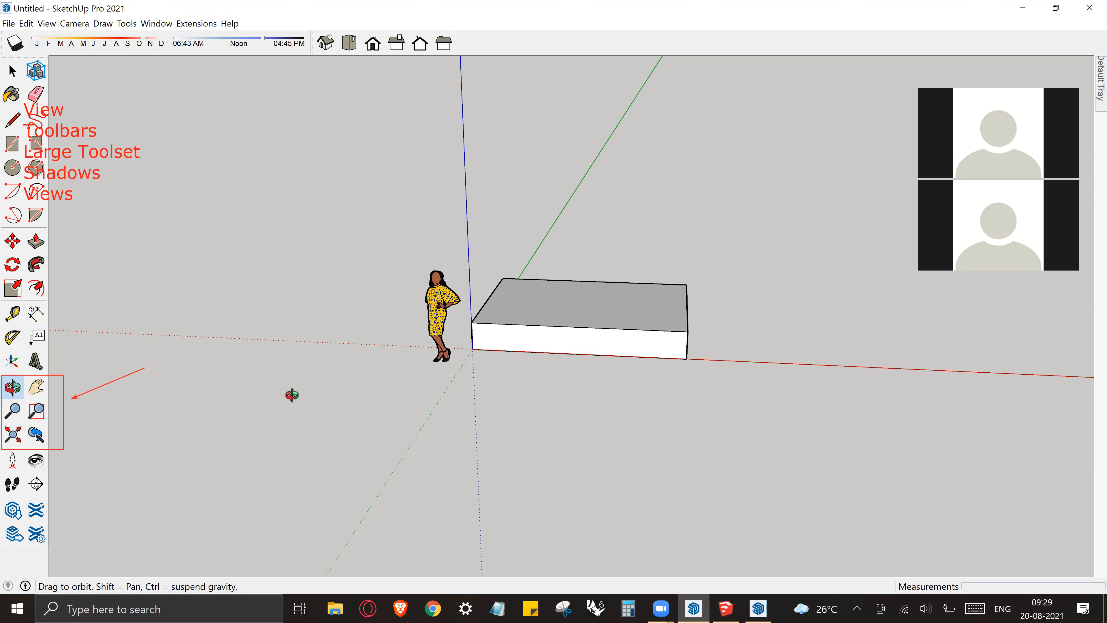
Shift the view of the box and scale figure in several directions with the Pan tool
click(39, 387)
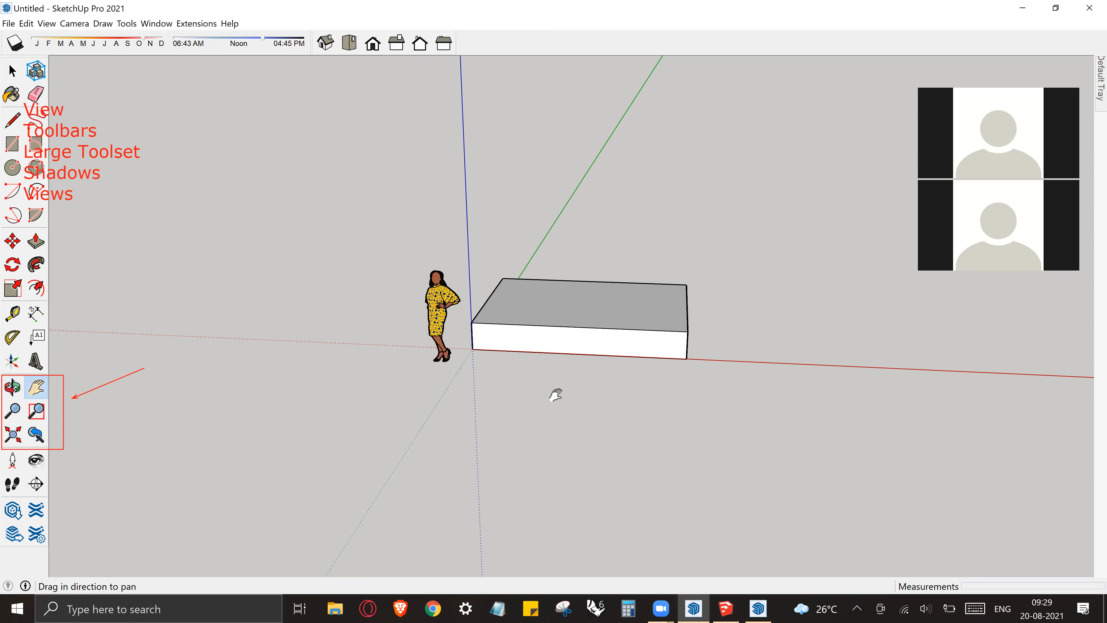
drag(580, 223, 550, 322)
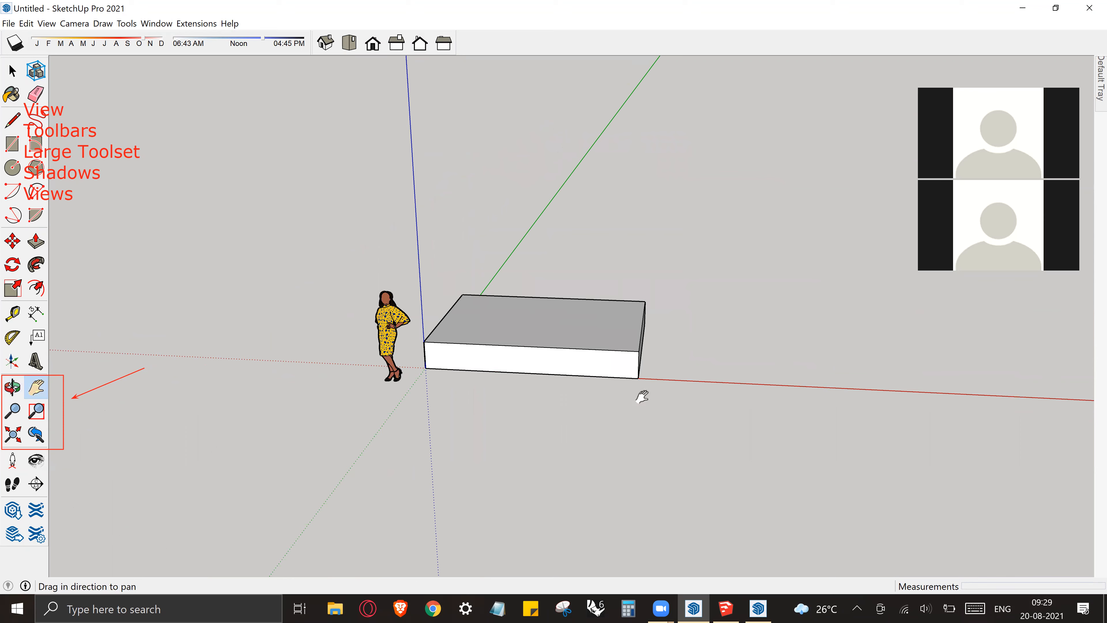
drag(428, 349, 326, 325)
drag(482, 343, 246, 397)
drag(245, 472, 407, 545)
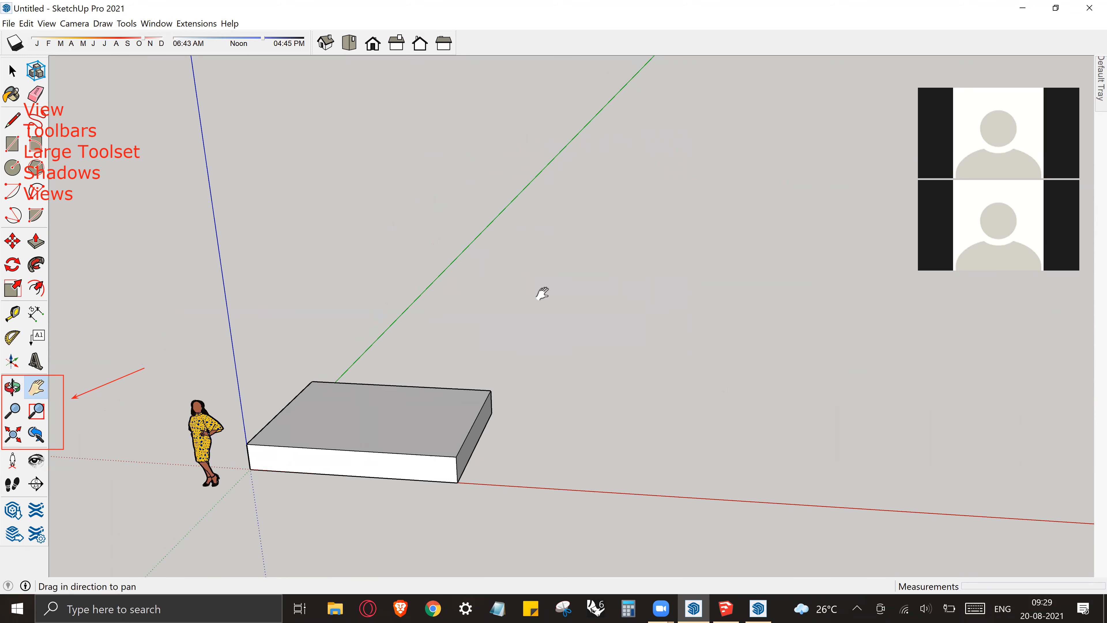
drag(672, 441, 830, 370)
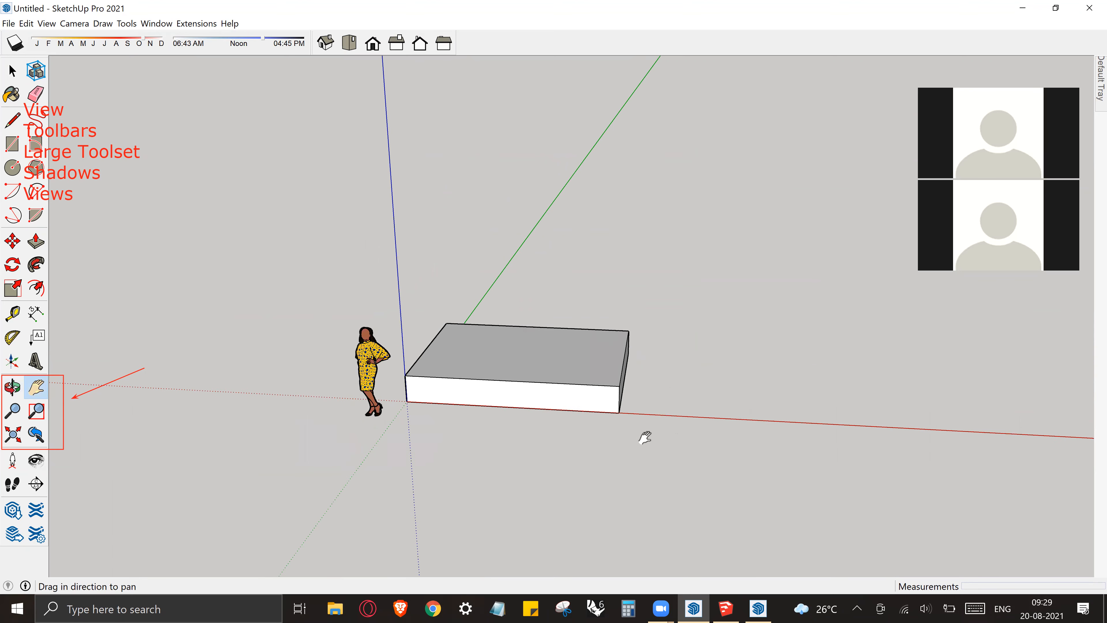
drag(553, 483, 603, 432)
drag(506, 317, 238, 405)
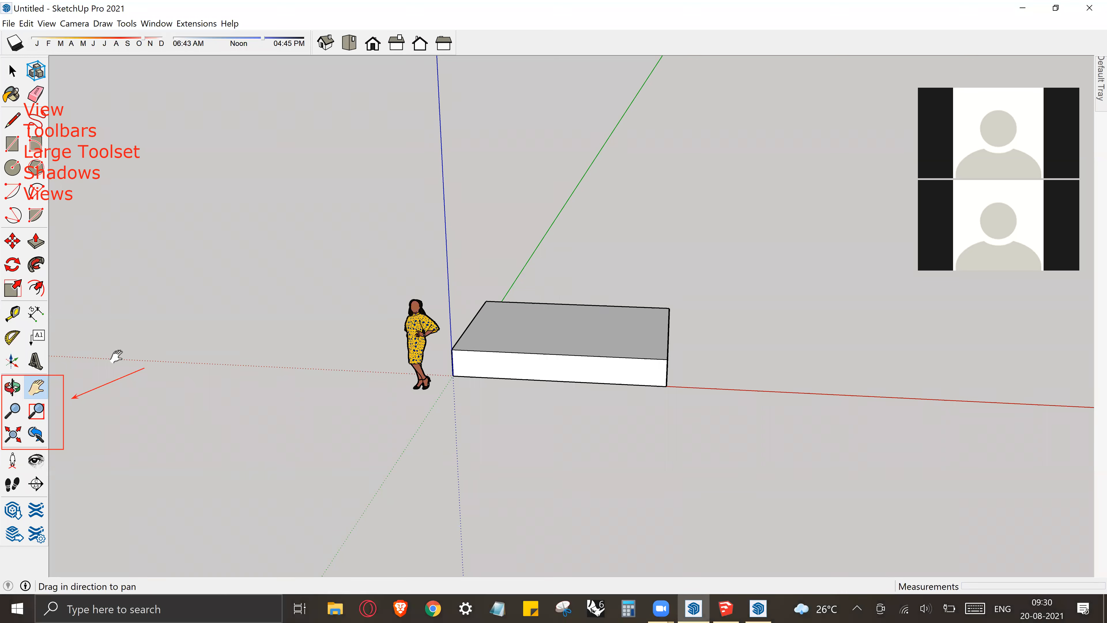
Zoom in and out on the box with the Zoom tool, finishing with a close view of it
click(13, 410)
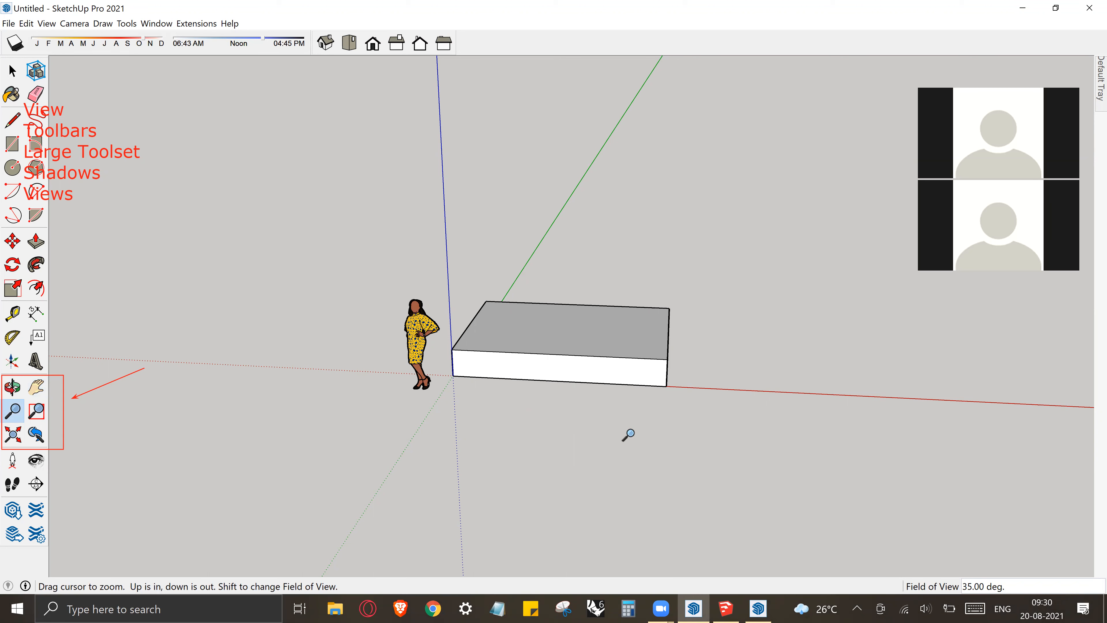
drag(624, 366, 622, 498)
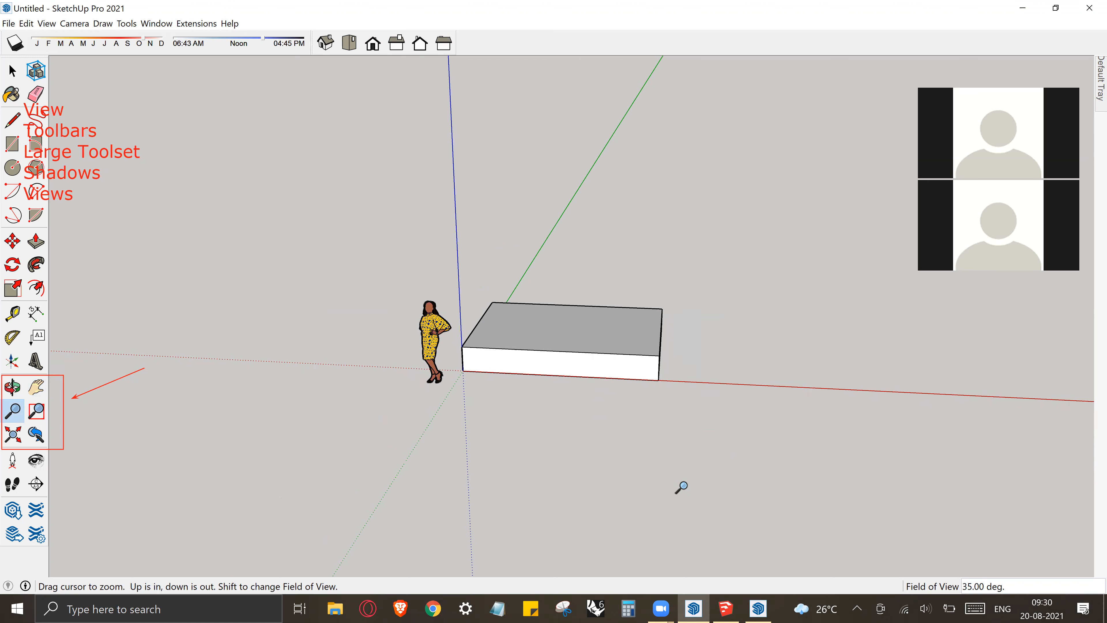
drag(675, 455, 654, 417)
scroll(652, 144, up, 1)
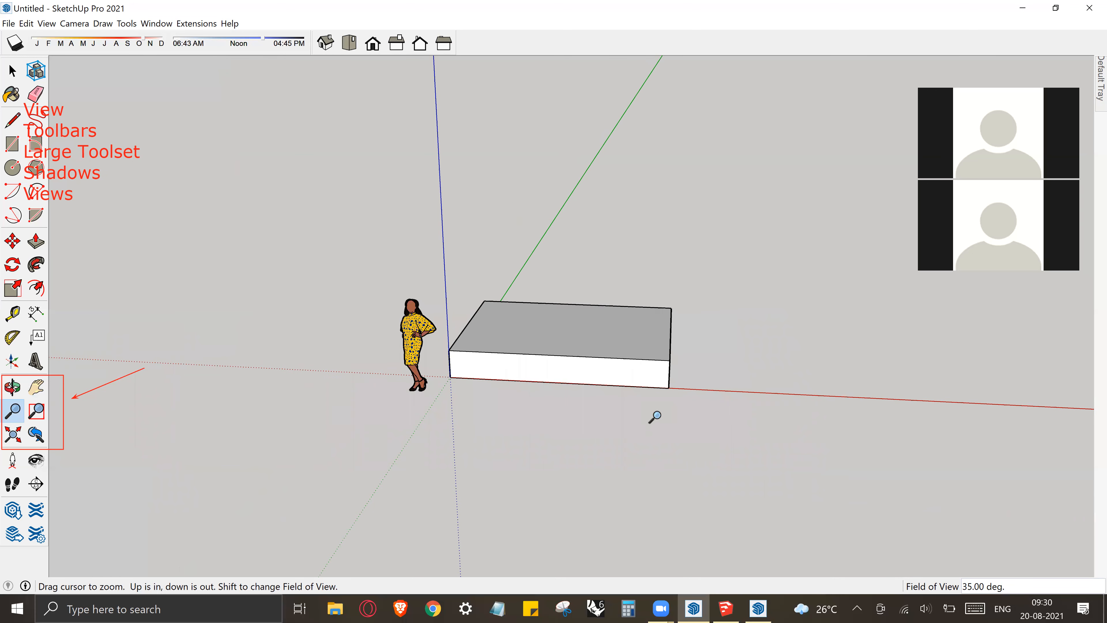
drag(679, 370, 636, 500)
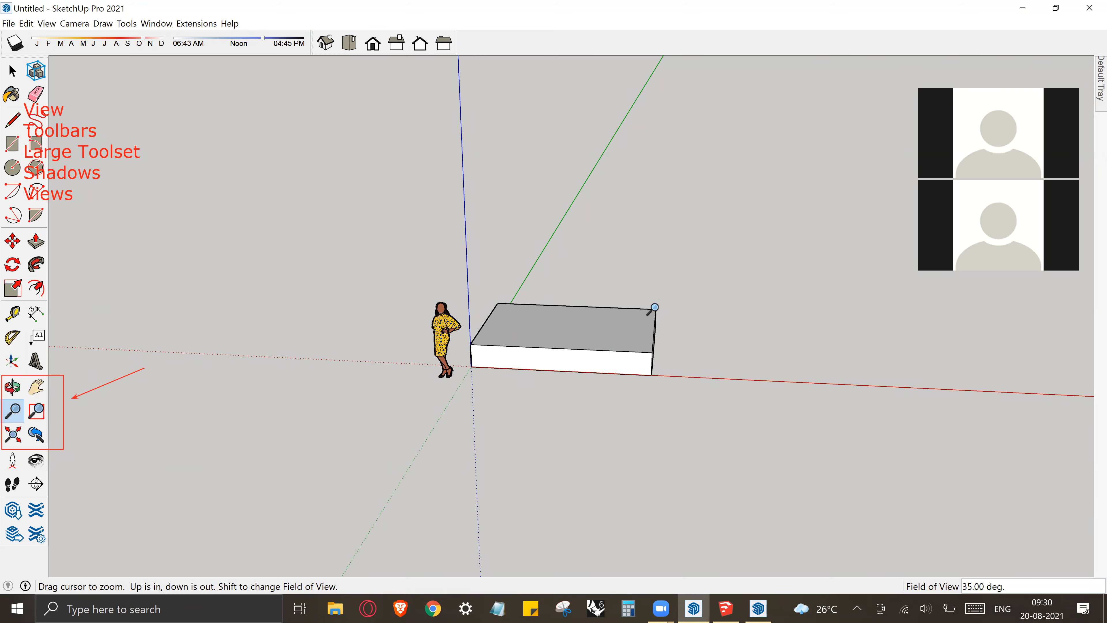
drag(656, 322, 809, 296)
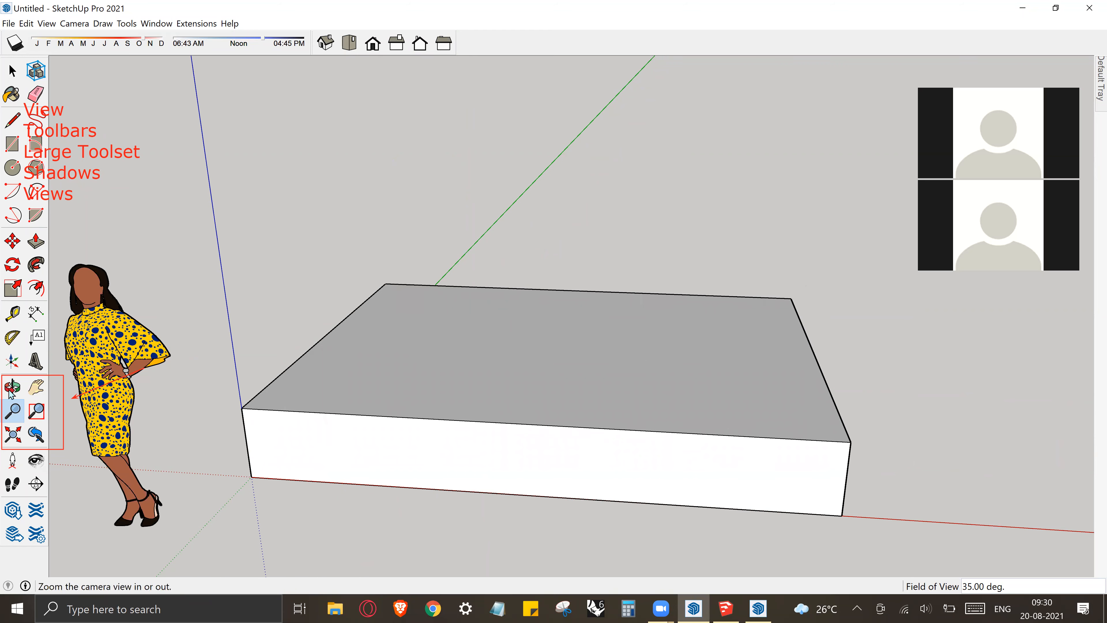
Pan across the enlarged box and zoom back out until the whole box and the scale figure are in view
click(35, 387)
drag(605, 353, 361, 361)
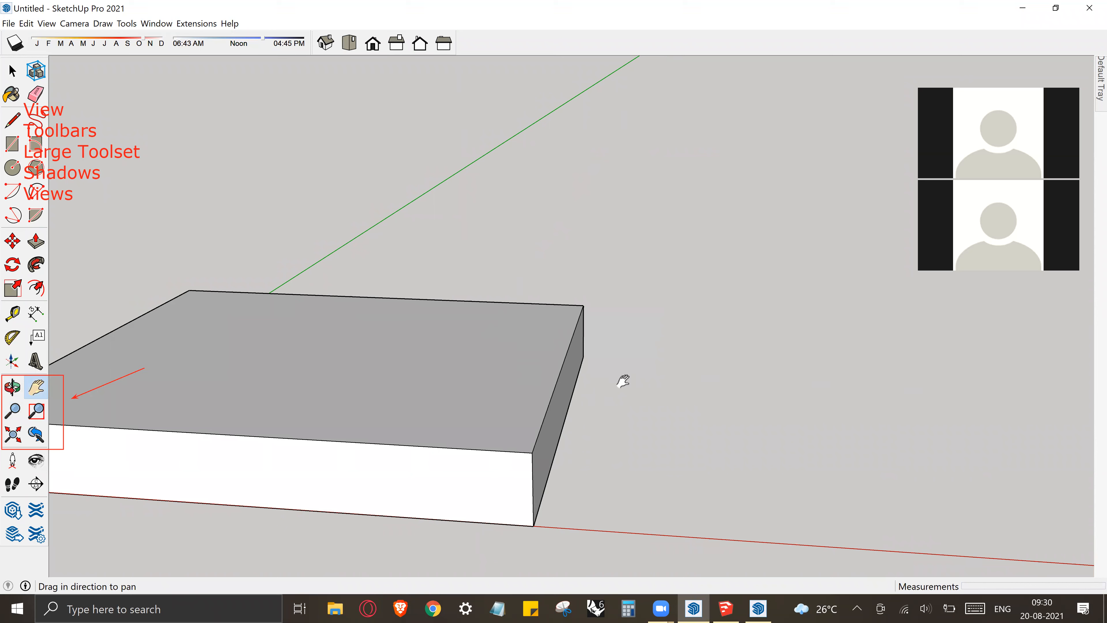
scroll(522, 462, down, 3)
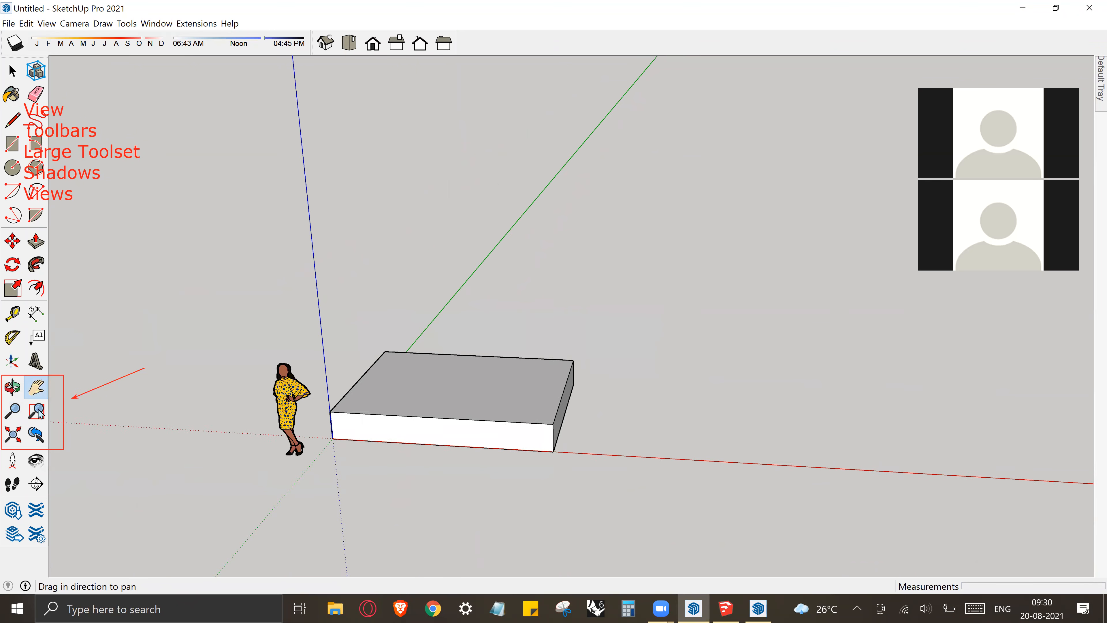
Magnify the right-hand end of the box with Zoom Window, then enlarge its rear right corner further the same way
key(space)
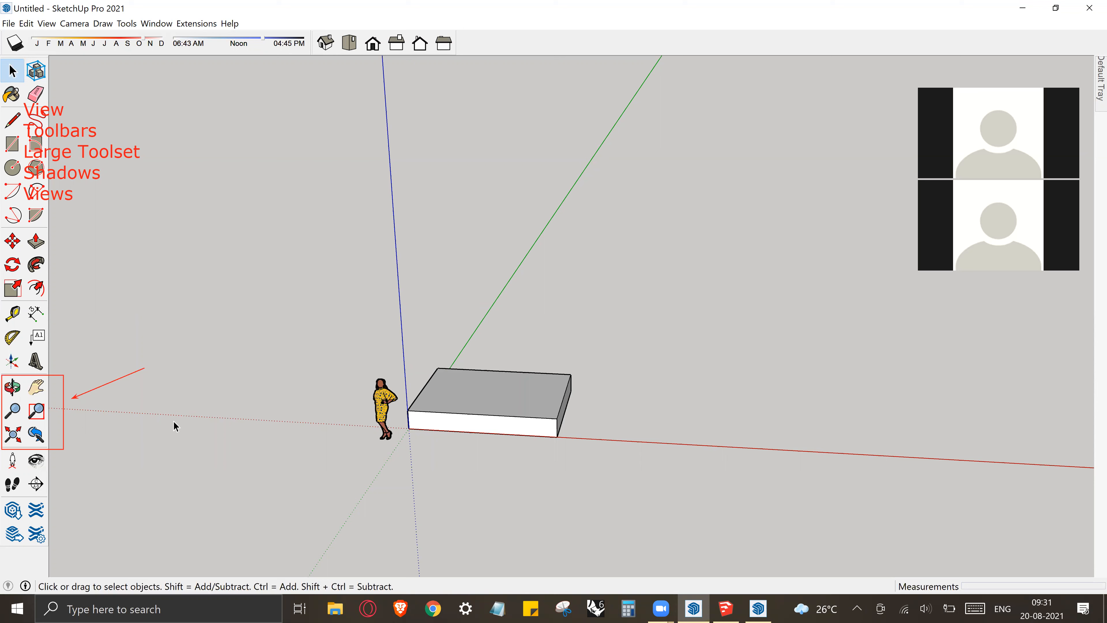
click(37, 410)
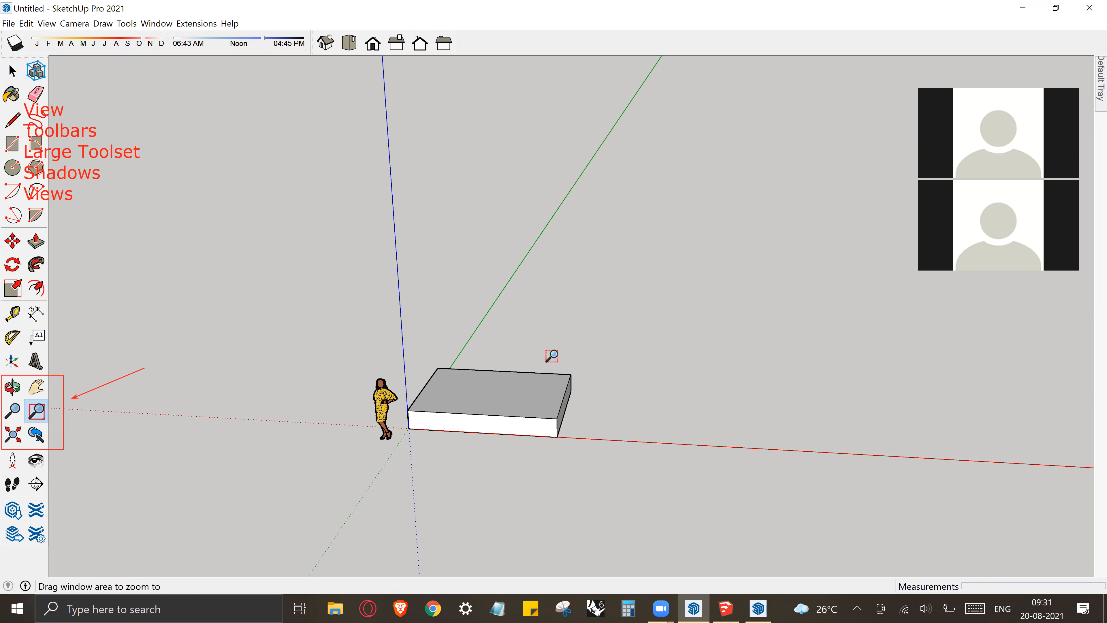
drag(558, 347, 601, 442)
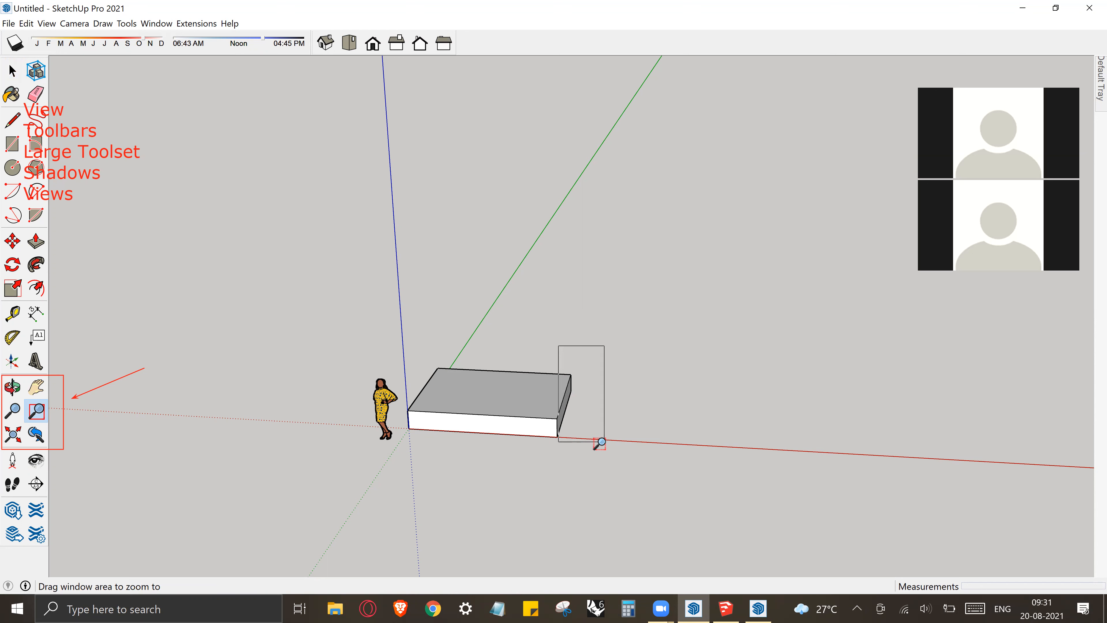
drag(601, 441, 602, 442)
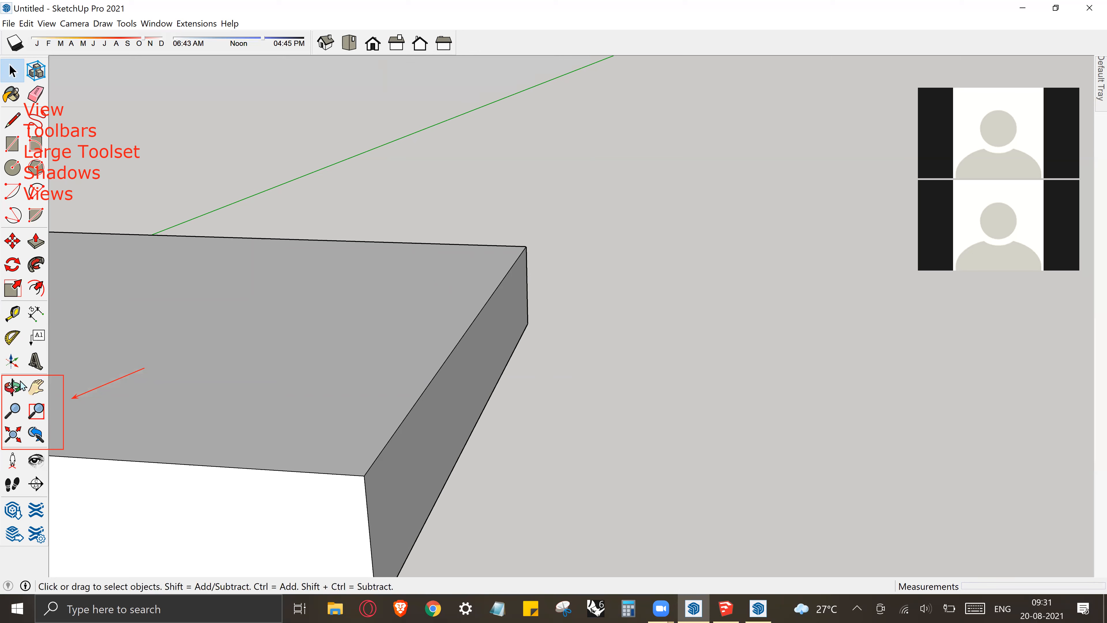
click(36, 411)
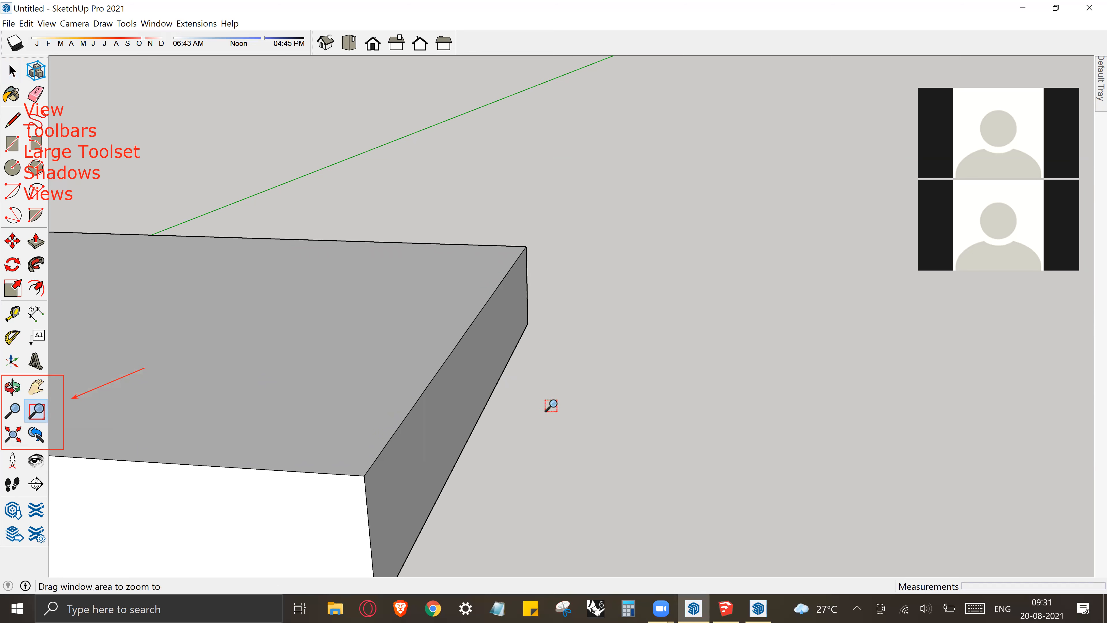
drag(476, 154, 585, 488)
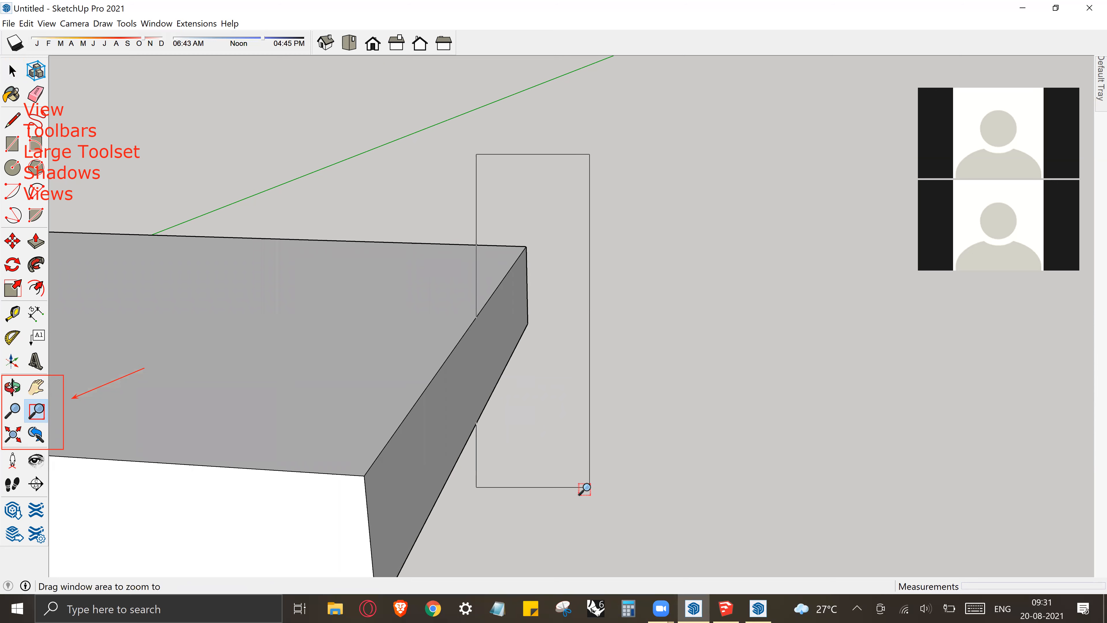
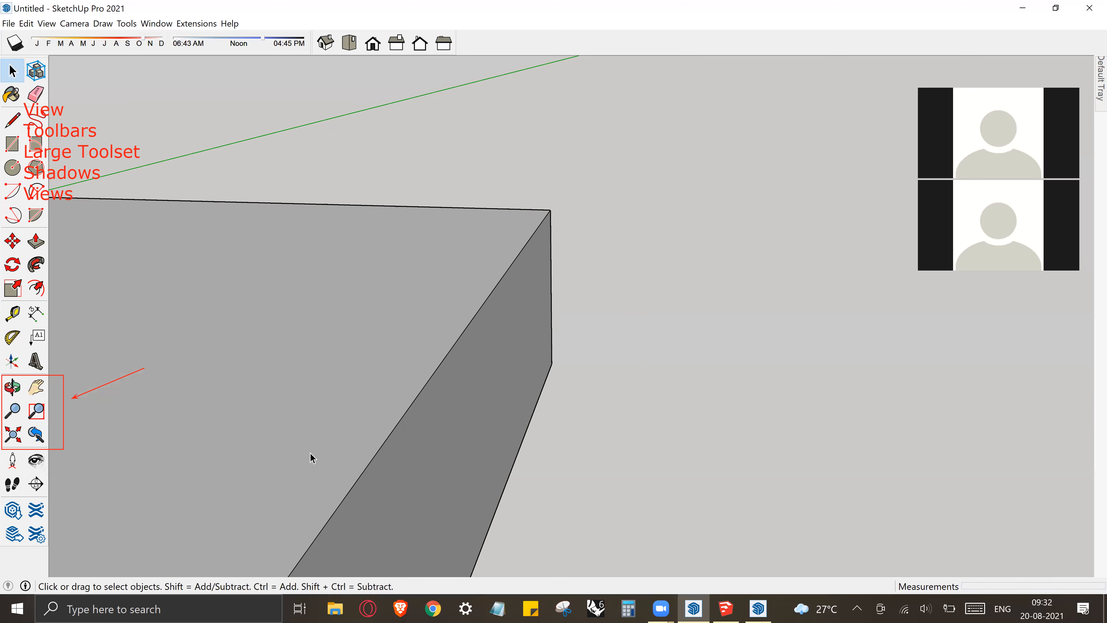
Alternate Zoom Extents with a Zoom Window close-up of the box's rear left corner, finishing on the whole model
click(14, 430)
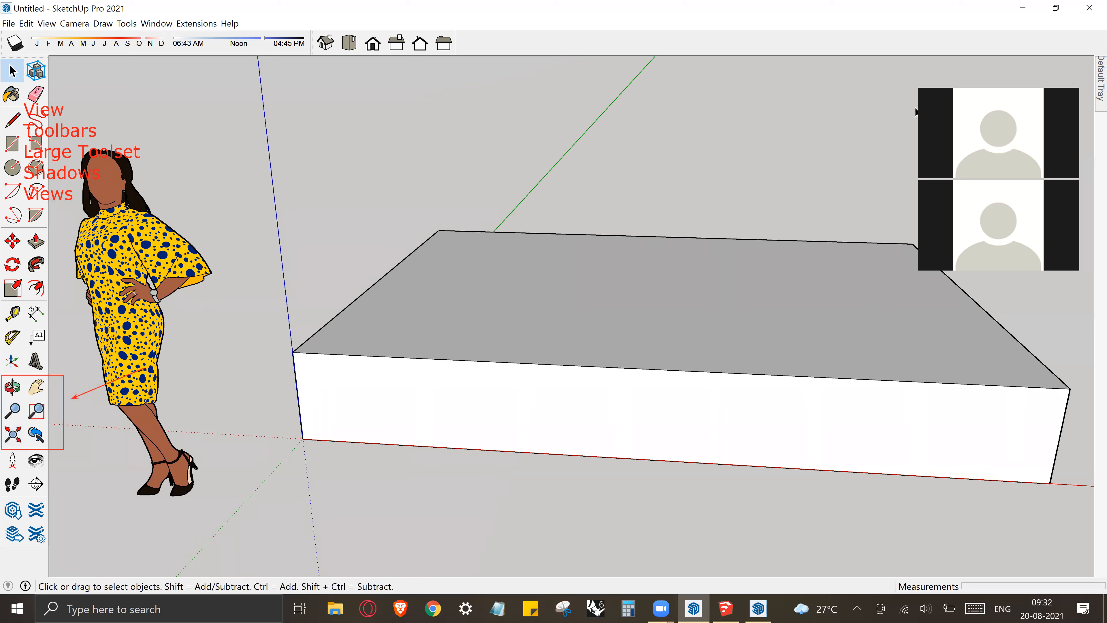
click(925, 84)
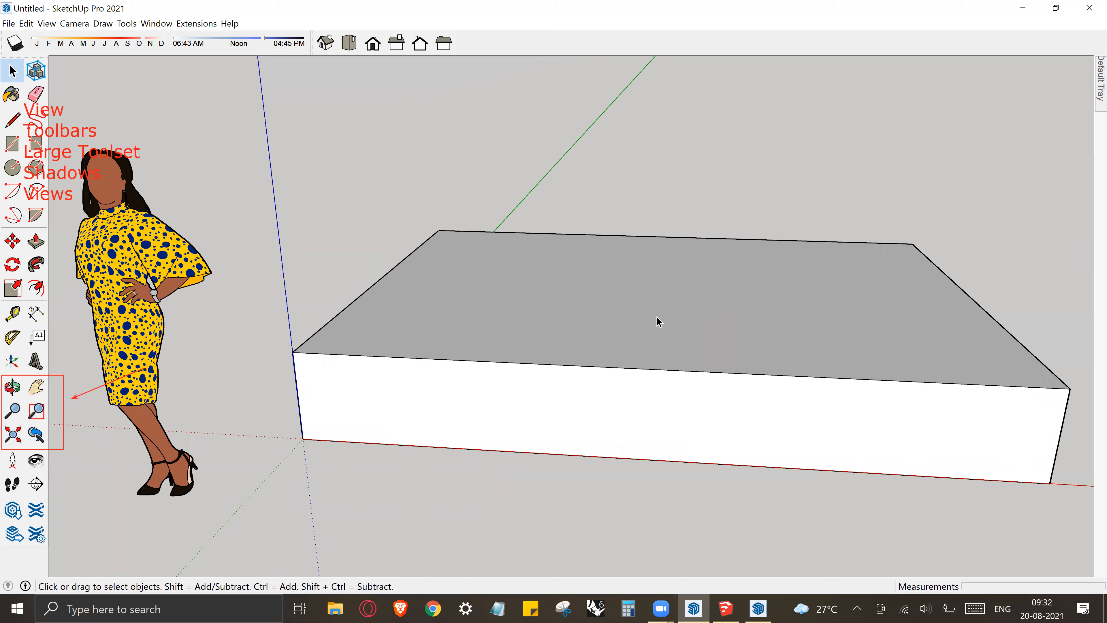
click(36, 410)
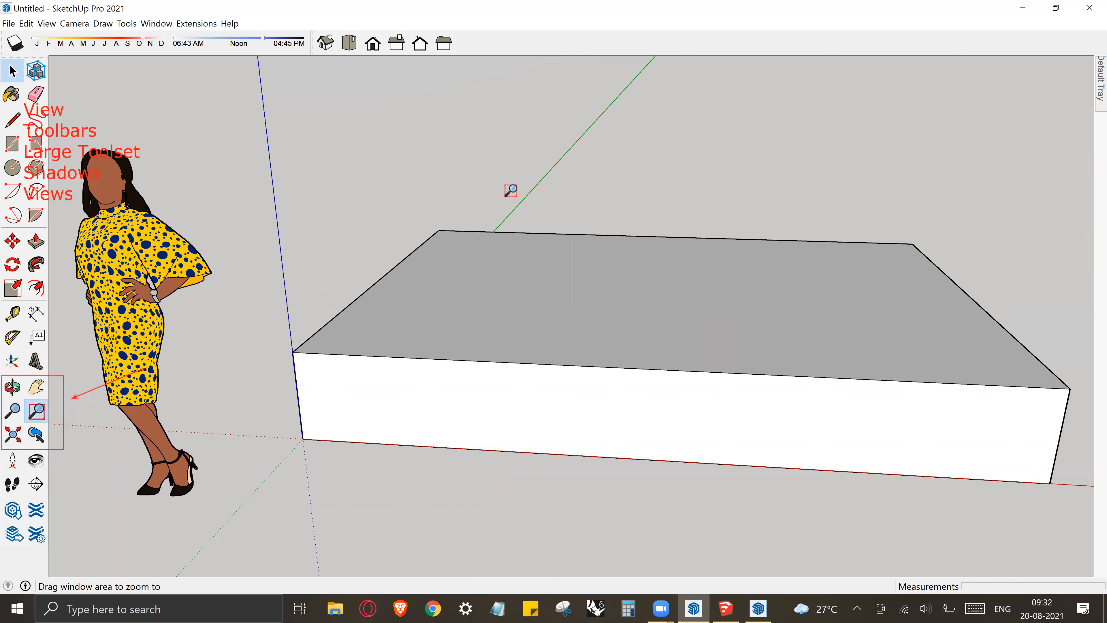
drag(397, 208, 501, 306)
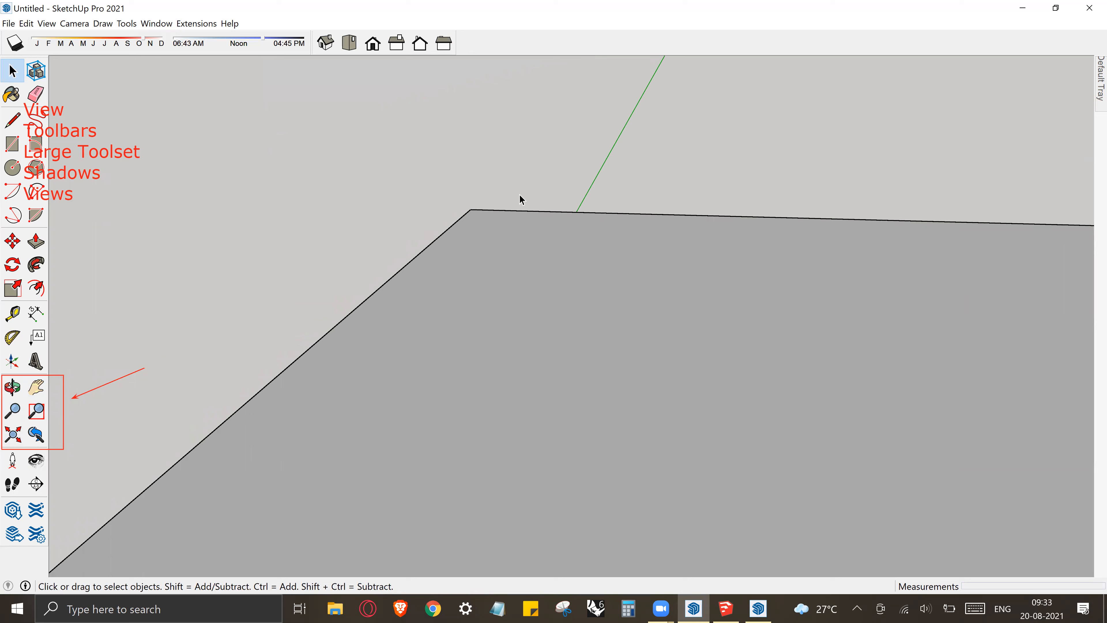
click(12, 441)
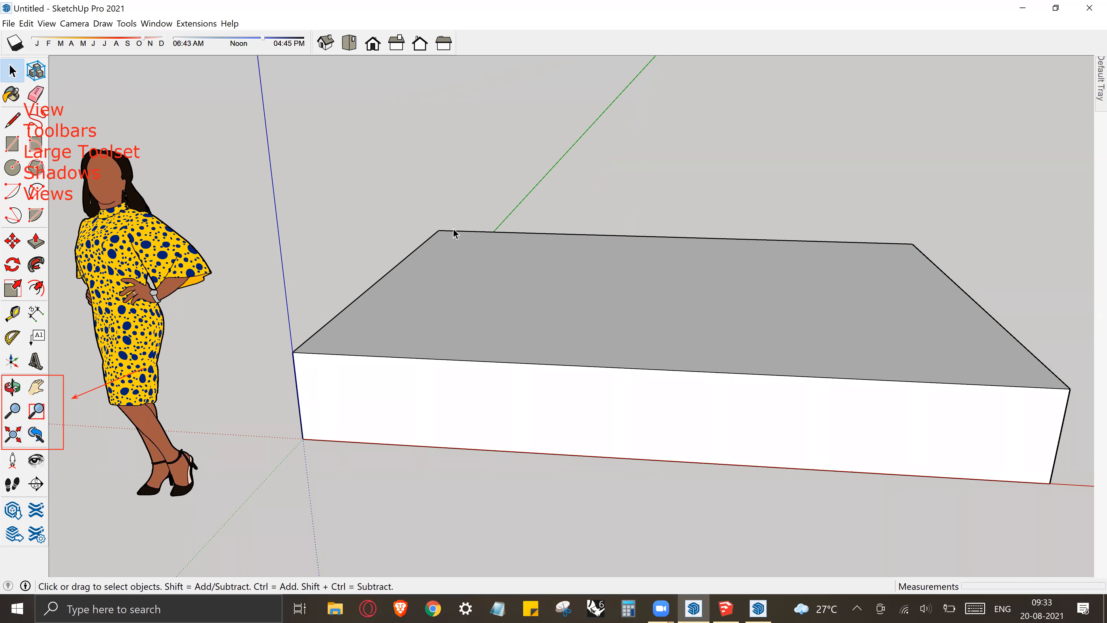
Step back through the earlier camera views of the box with the Previous view command
click(37, 433)
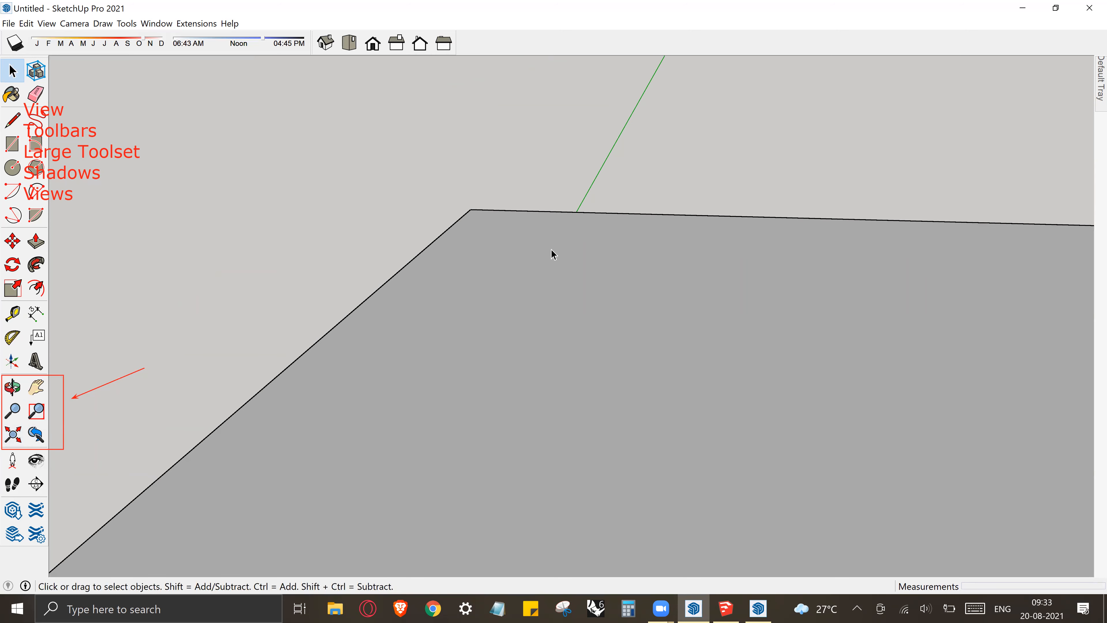
click(37, 434)
click(38, 434)
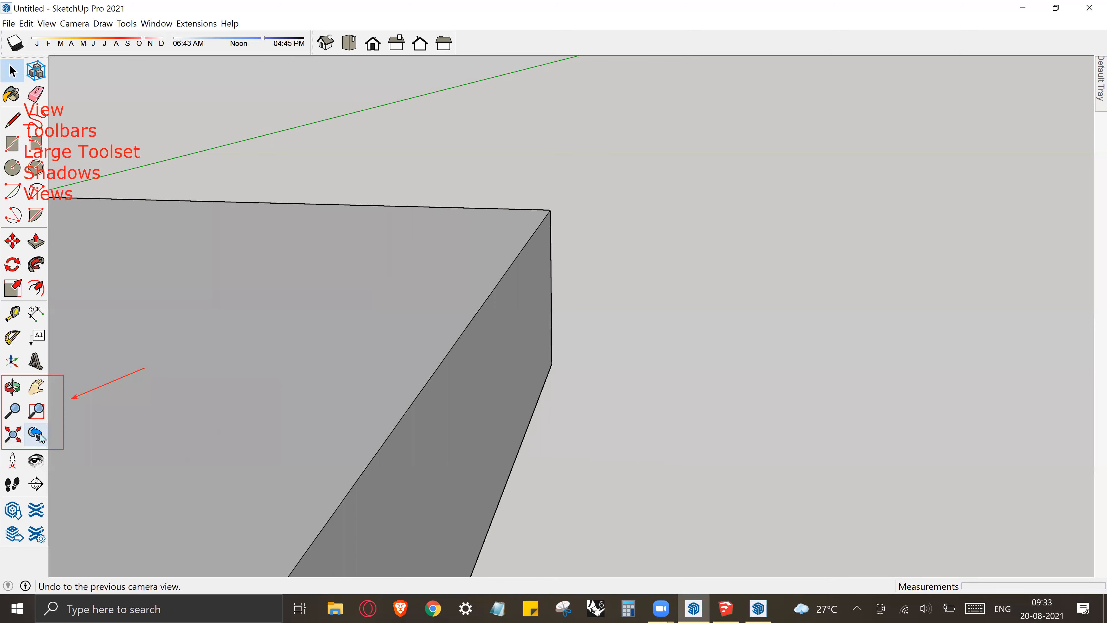
click(37, 434)
click(38, 434)
click(37, 435)
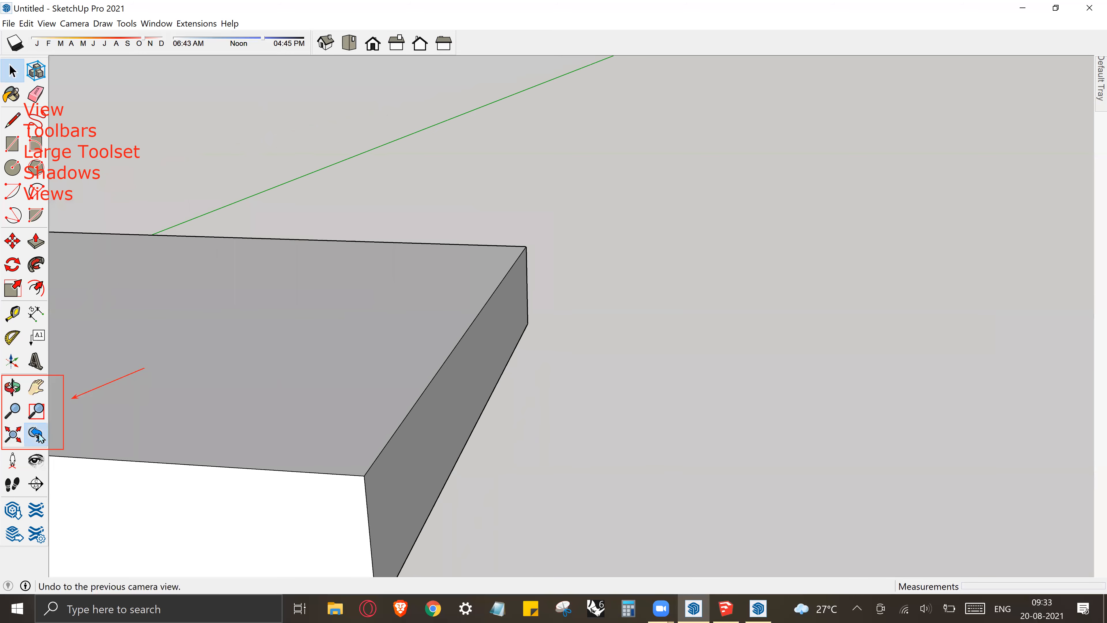
click(37, 434)
click(37, 435)
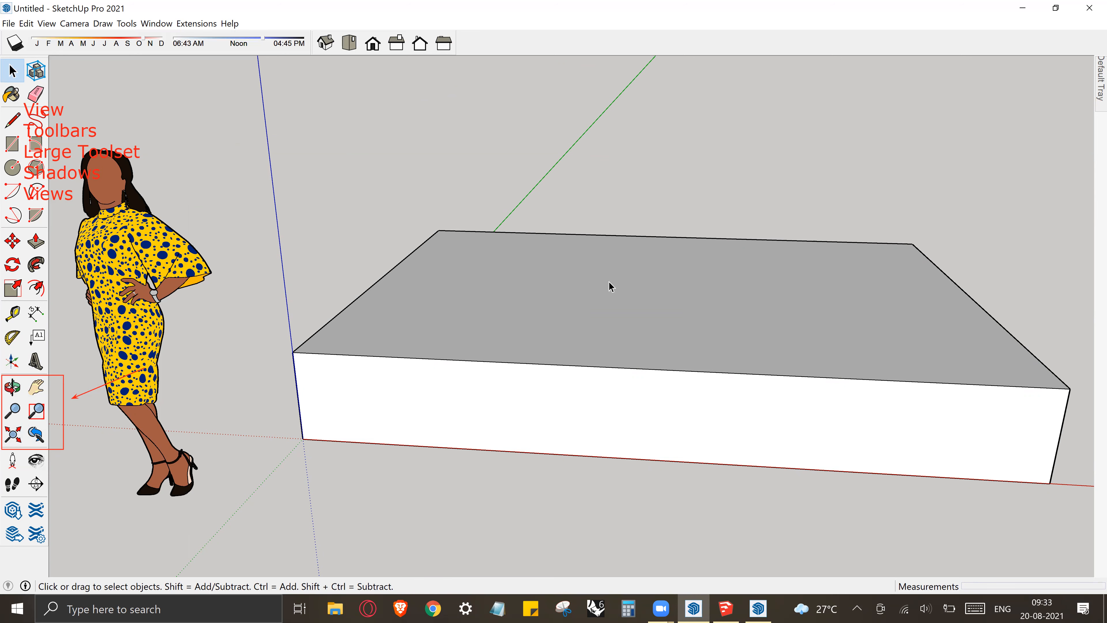
Zoom out slightly and orbit around the box until its front and right-hand sides both face the camera
scroll(619, 301, down, 3)
middle_drag(726, 272, 192, 451)
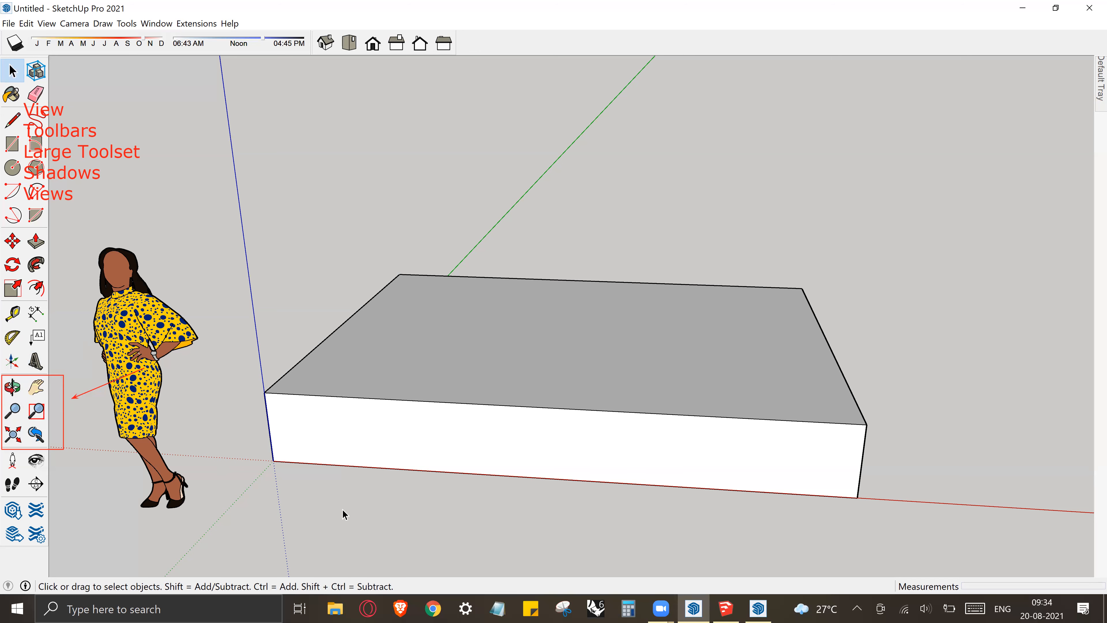
key(o)
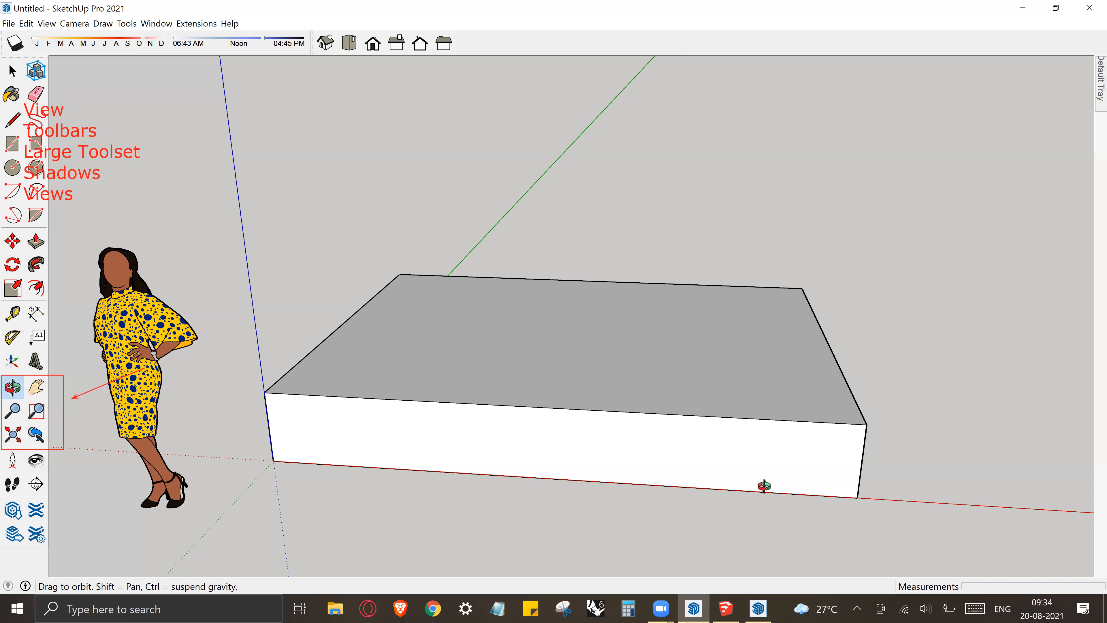
drag(514, 363, 585, 395)
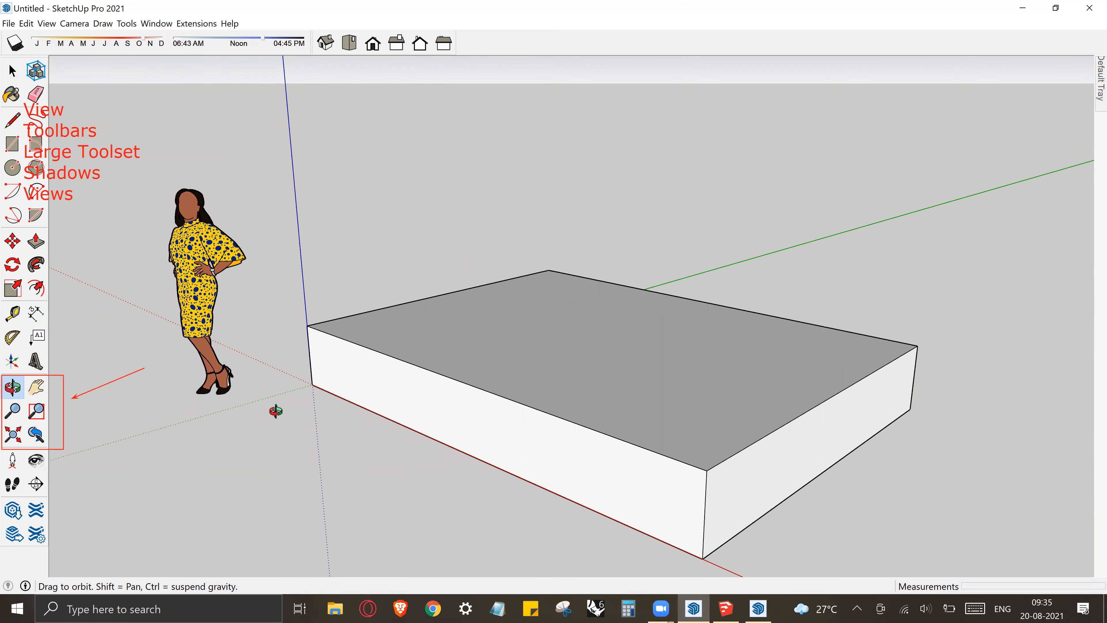
Pan the box and scale figure upward in the view and zoom out slightly with the Zoom tool
key(h)
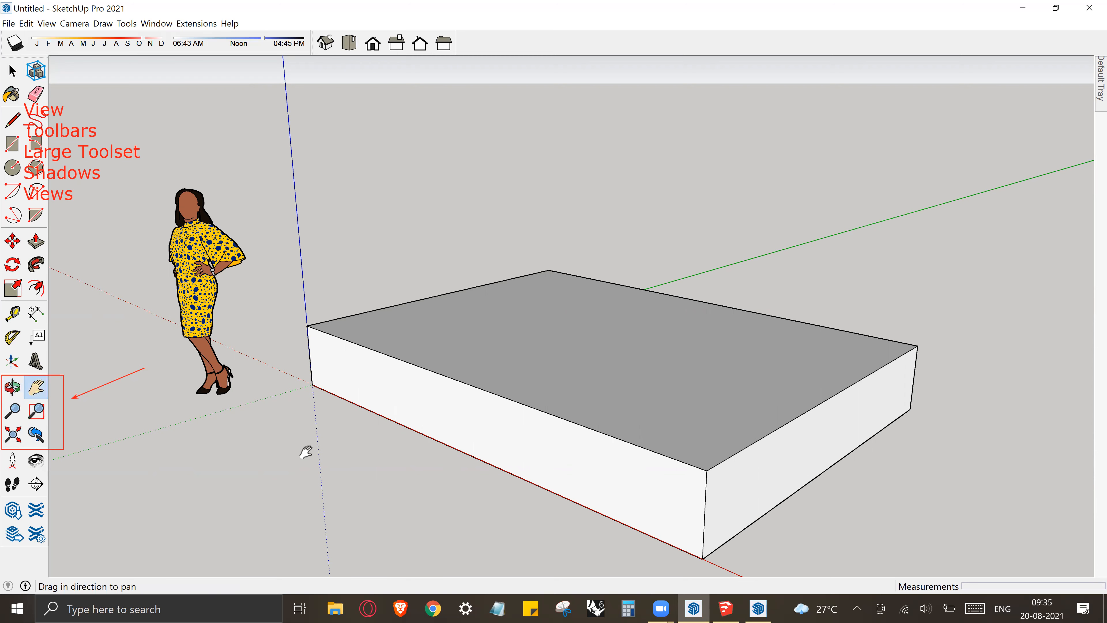
drag(568, 376, 10, 403)
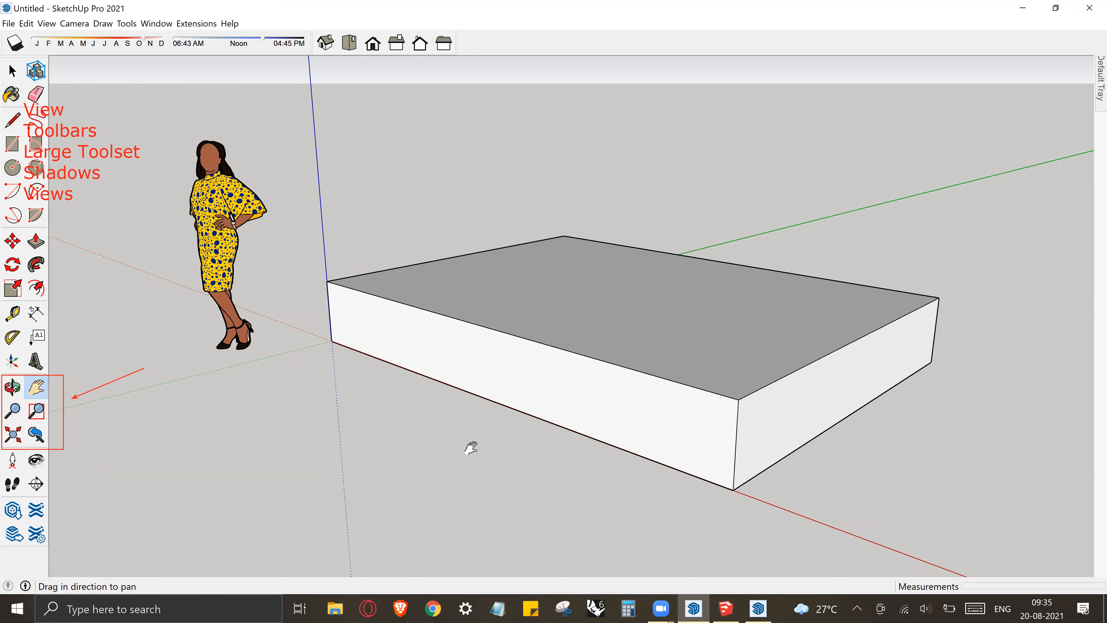
key(z)
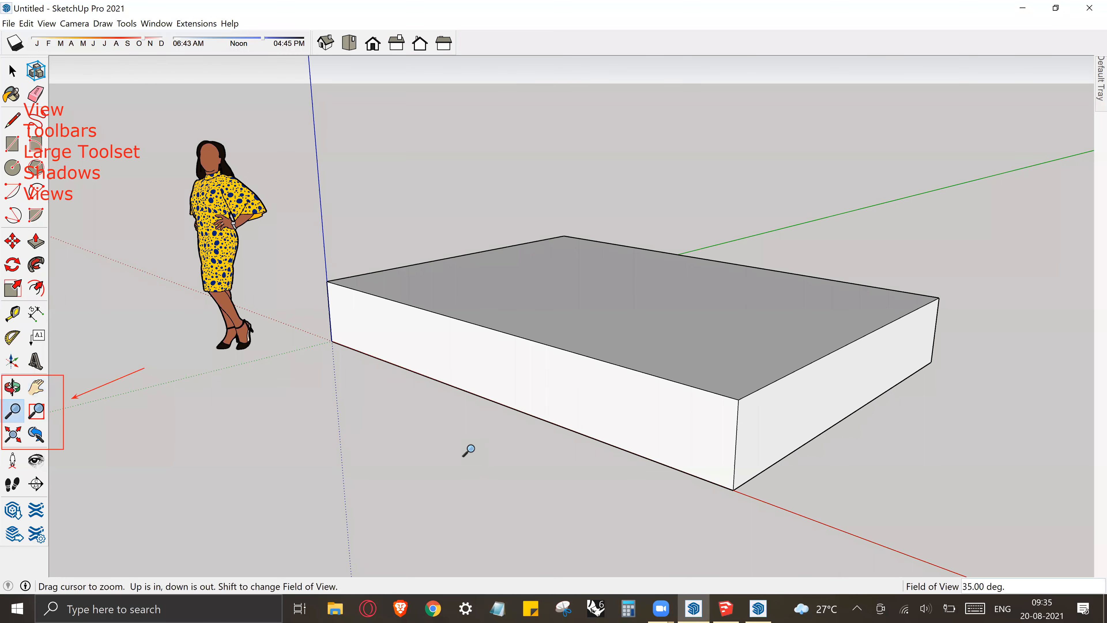
drag(654, 434, 650, 467)
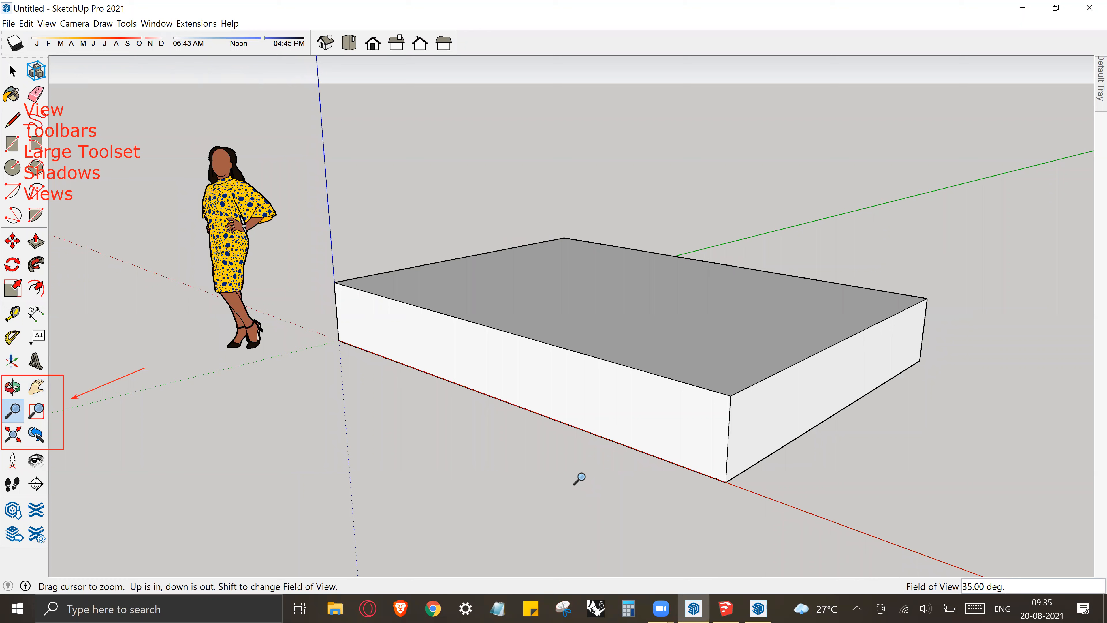
Orbit to face the box's end side, pan it up and to the left, and zoom in closer
key(o)
drag(793, 405, 538, 429)
key(p)
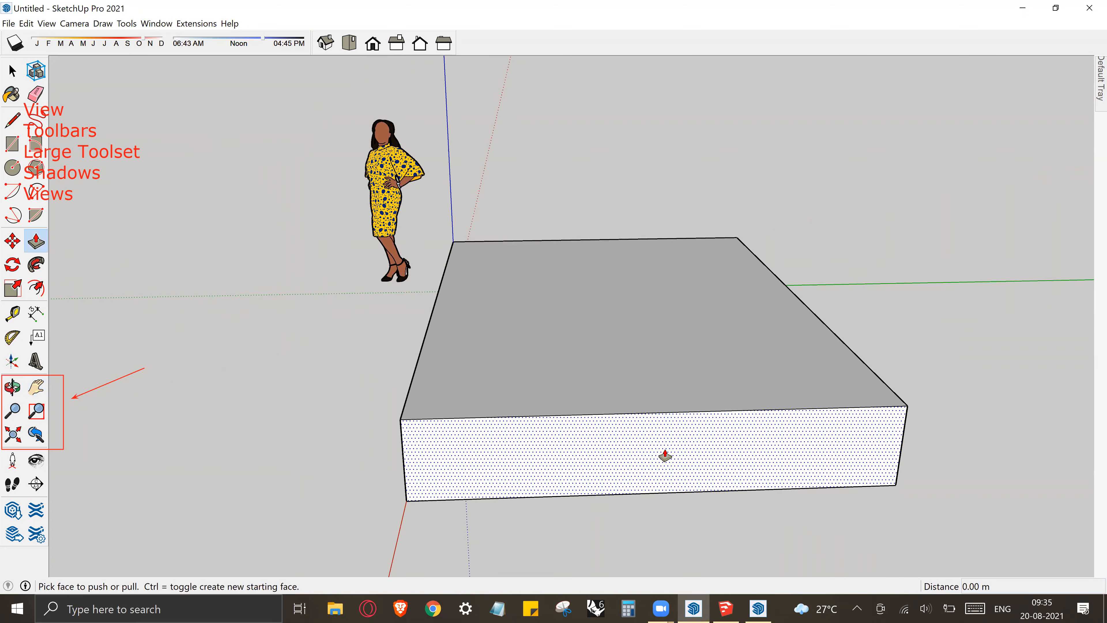
key(h)
drag(627, 457, 517, 431)
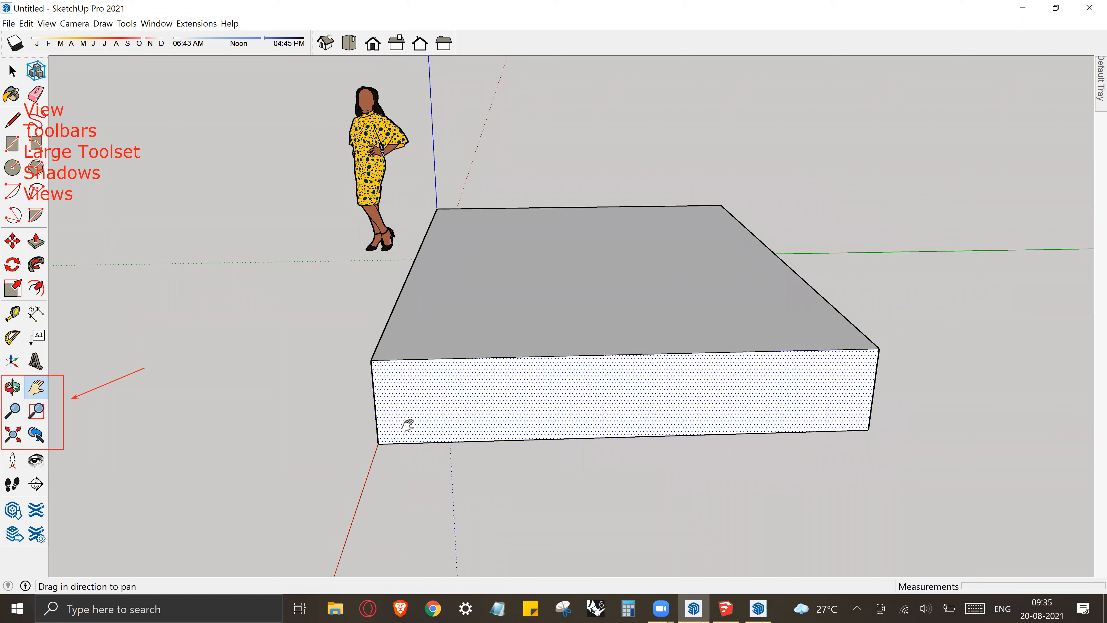
key(z)
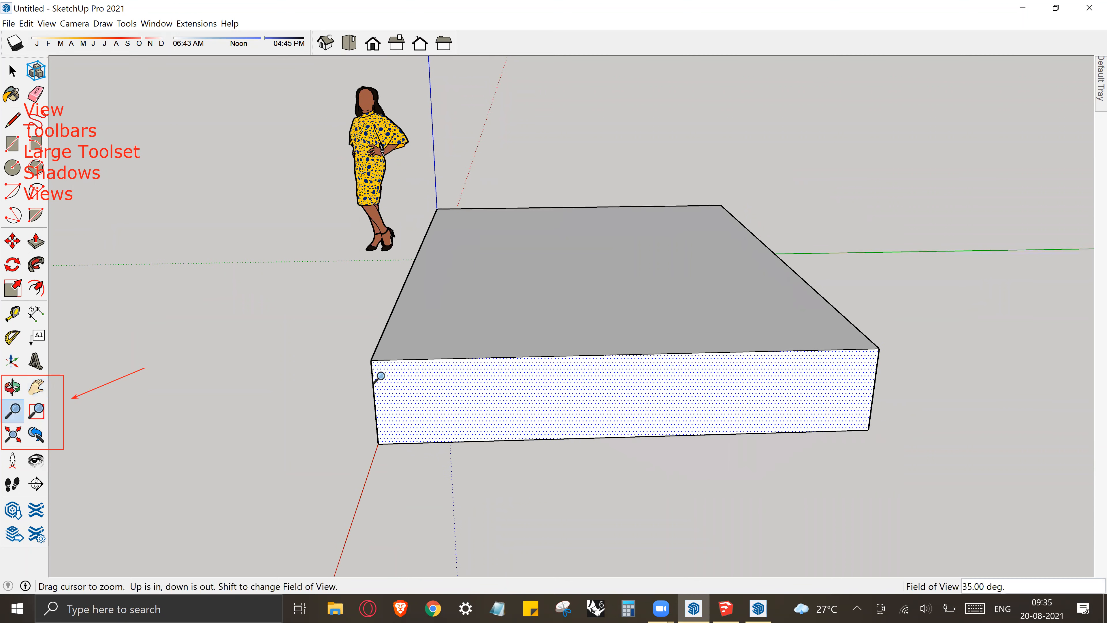
drag(376, 374, 342, 434)
scroll(369, 297, up, 3)
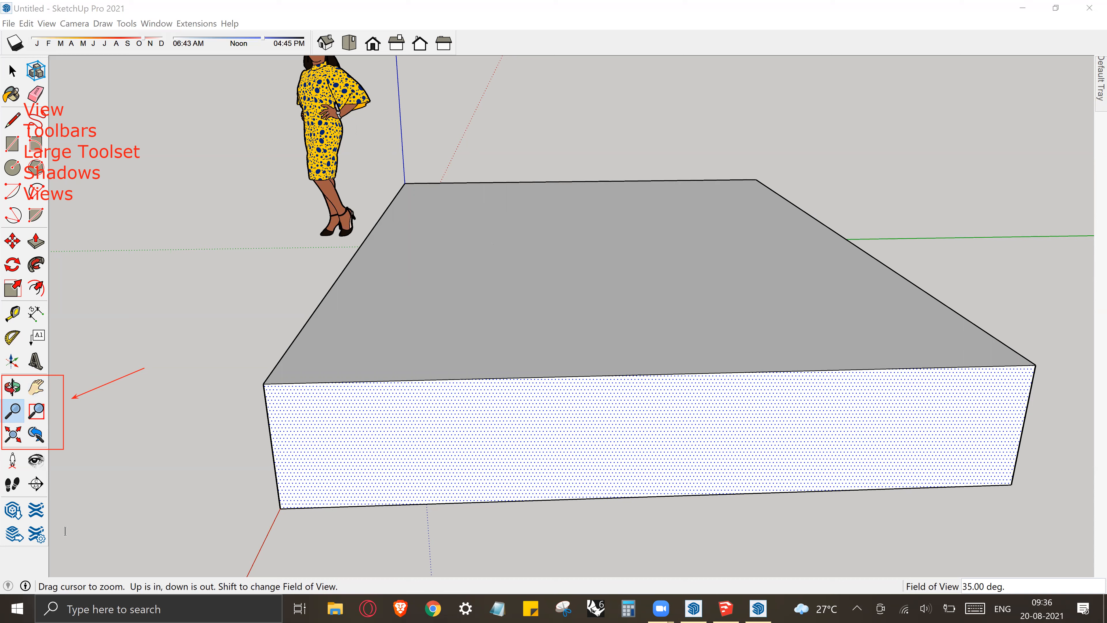
Add an on-screen text annotation below the box reading "Zoom window - Ctrl +Shift +W"
click(53, 518)
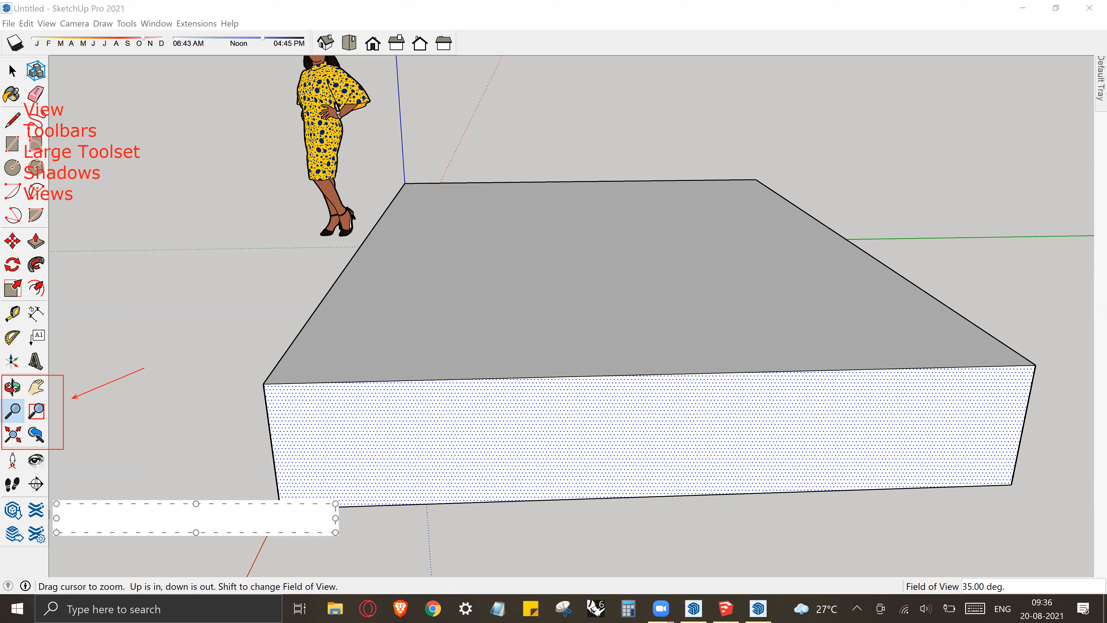
text(Zoom windo)
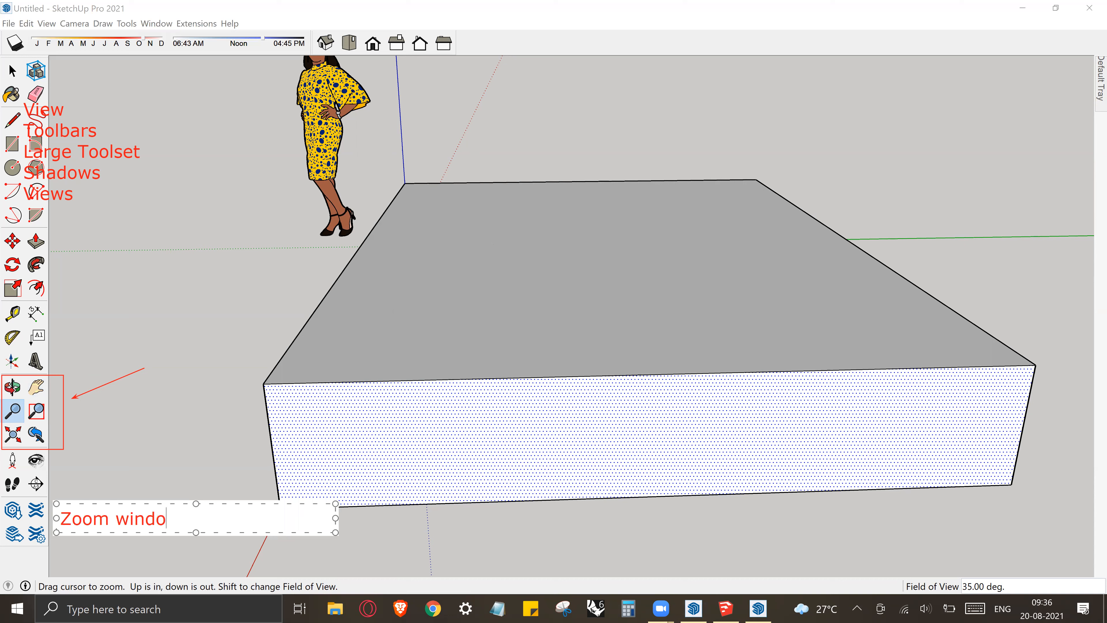
text(w - Ctrl +Shift +W)
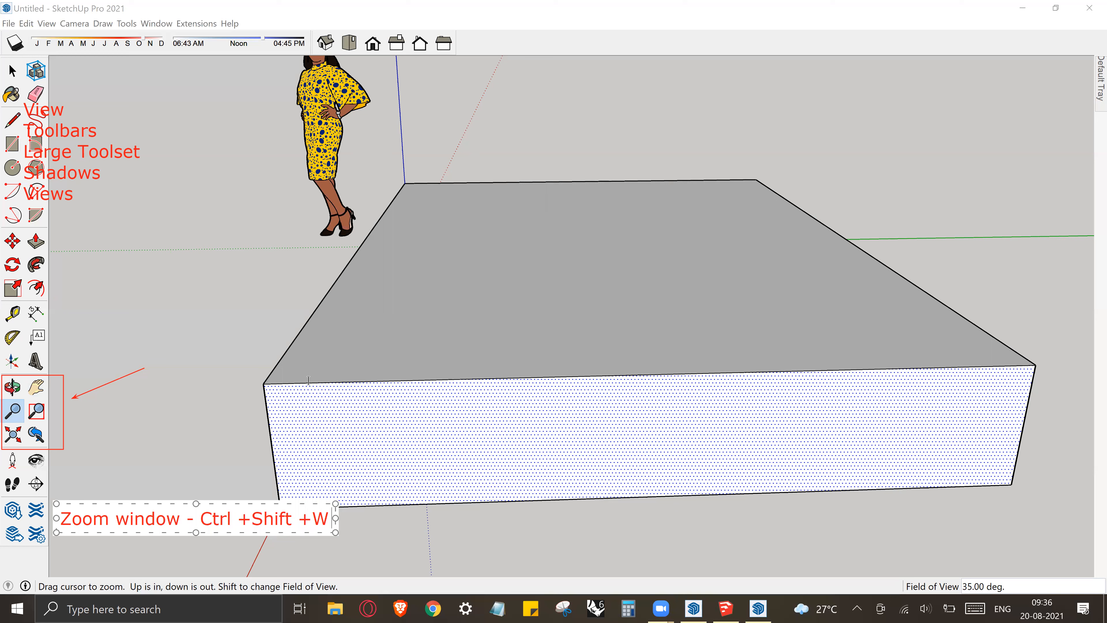
Add a second line reading "Zoom extents -Ctrl + Shift +E" to the annotation and finish the text box
key(Return)
text(Zoo)
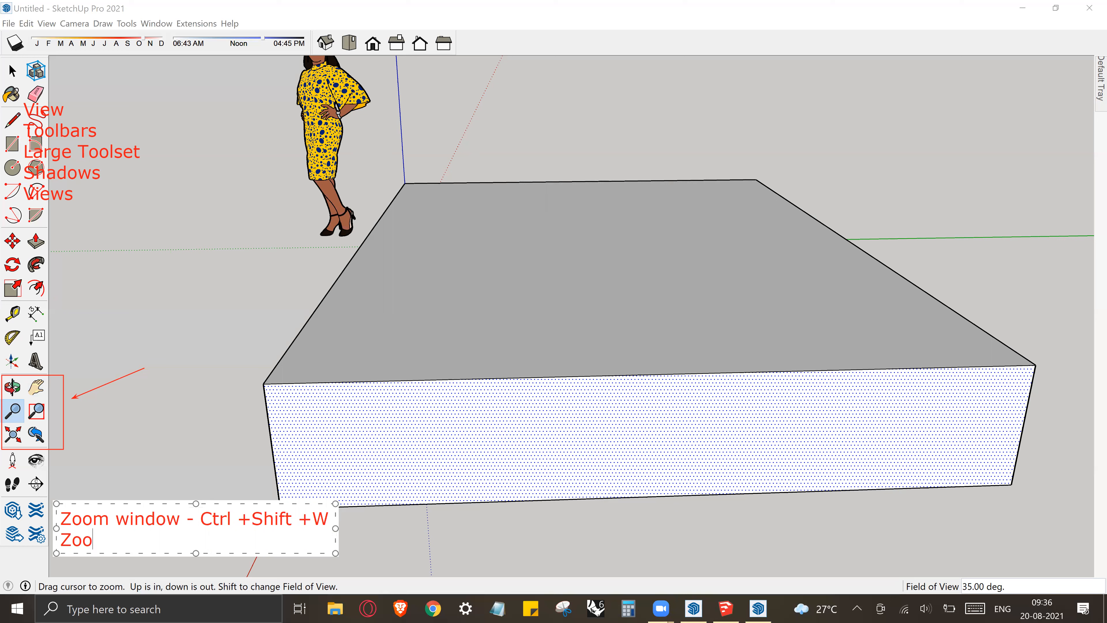
text(m extents )
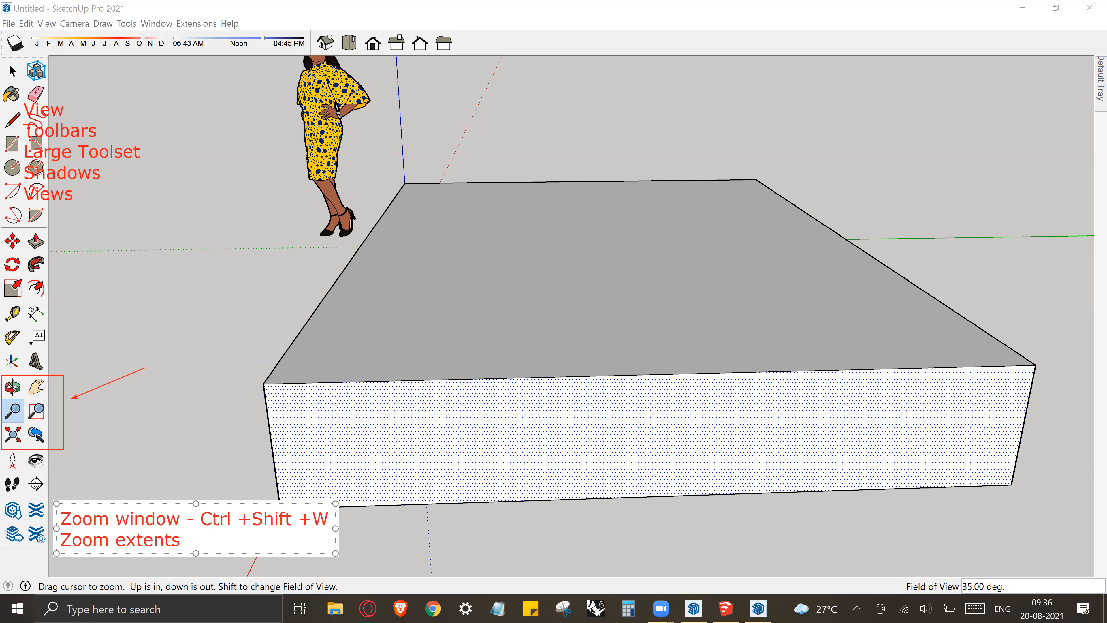
text(-Ctrl + Shift +)
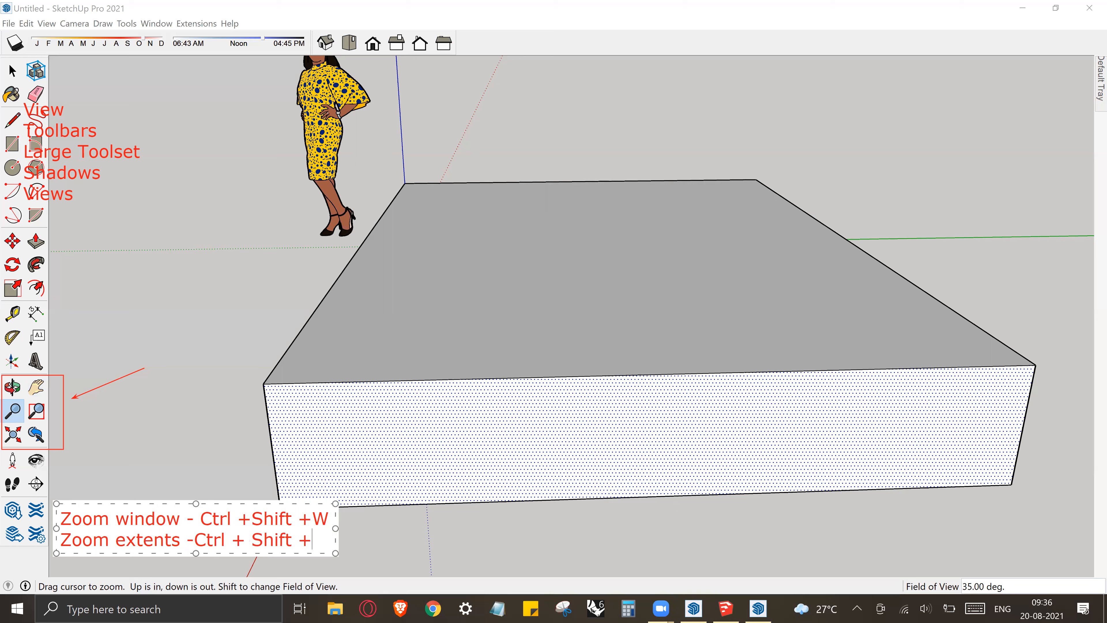
text( E)
drag(125, 541, 115, 541)
click(317, 540)
key(BackSpace)
click(760, 136)
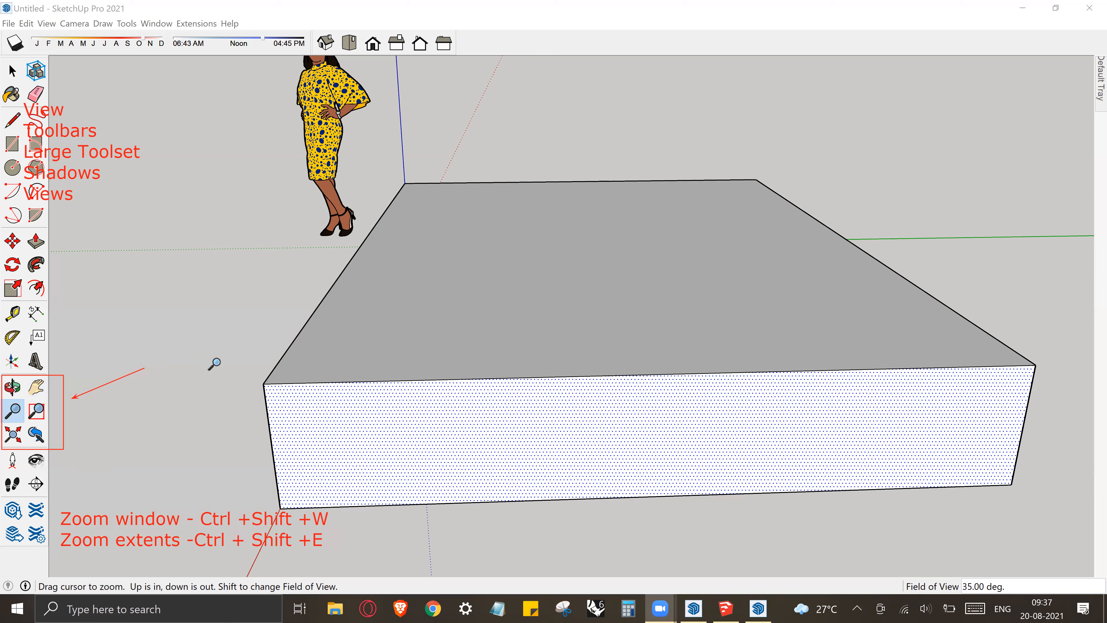
Magnify the far corner of the box's top face with Zoom Window and fit the whole model back in view with Zoom Extents
key(ctrl+shift+w)
key(w)
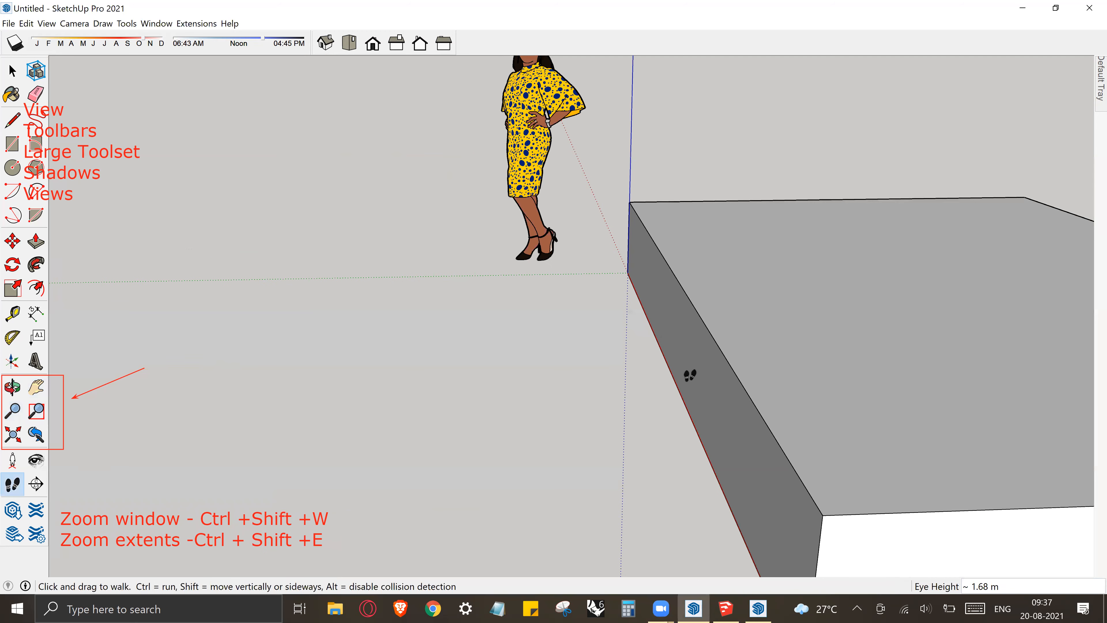
key(space)
key(ctrl+shift+w)
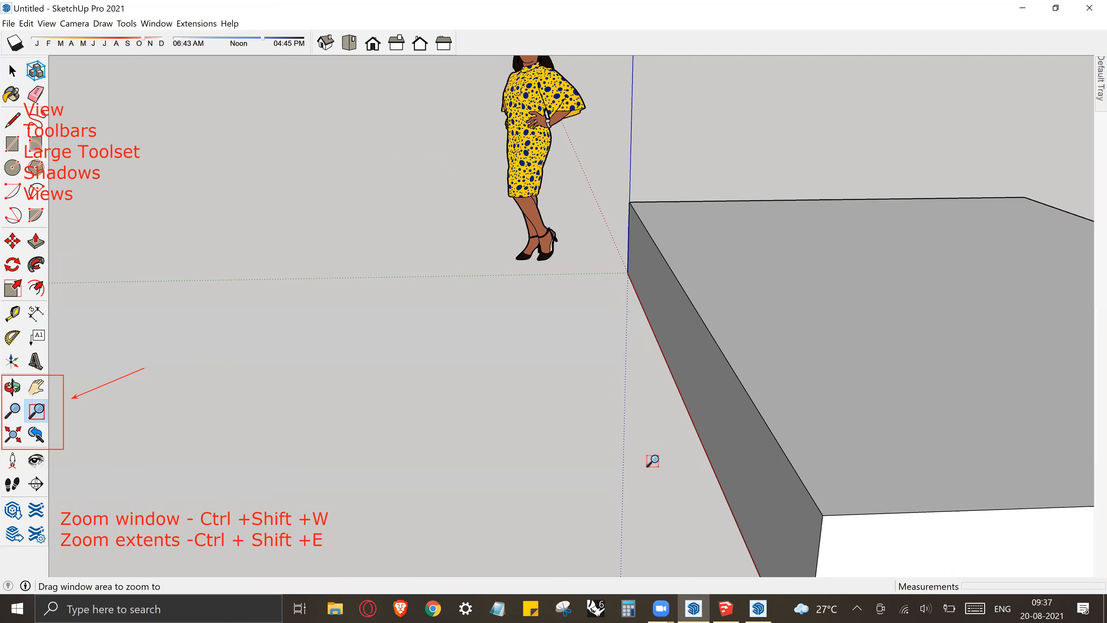
key(ctrl+shift+e)
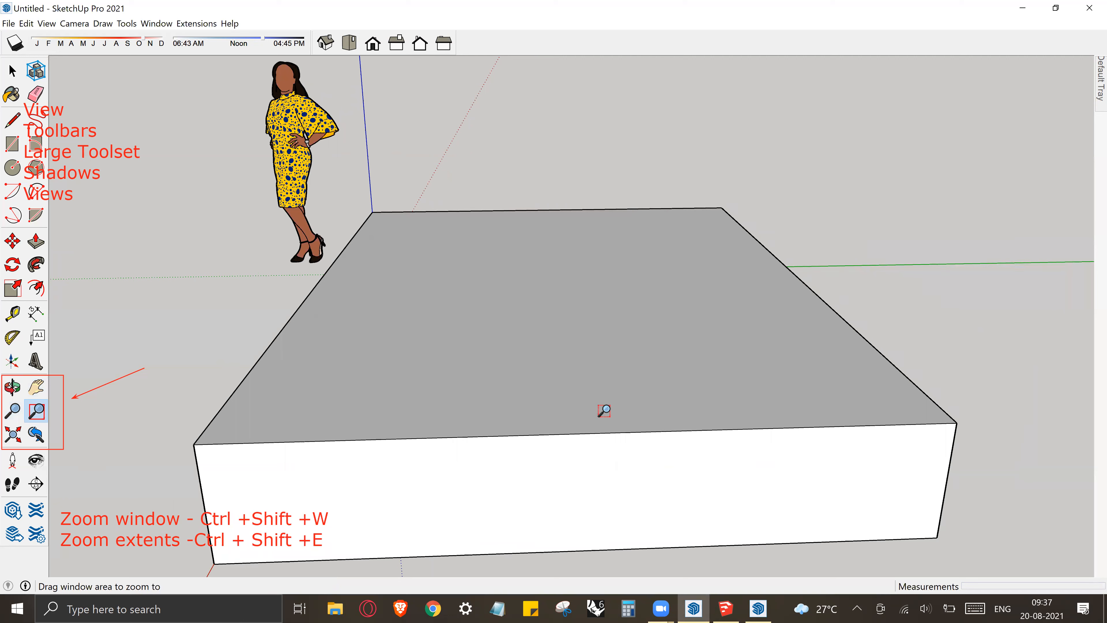
drag(692, 168, 794, 324)
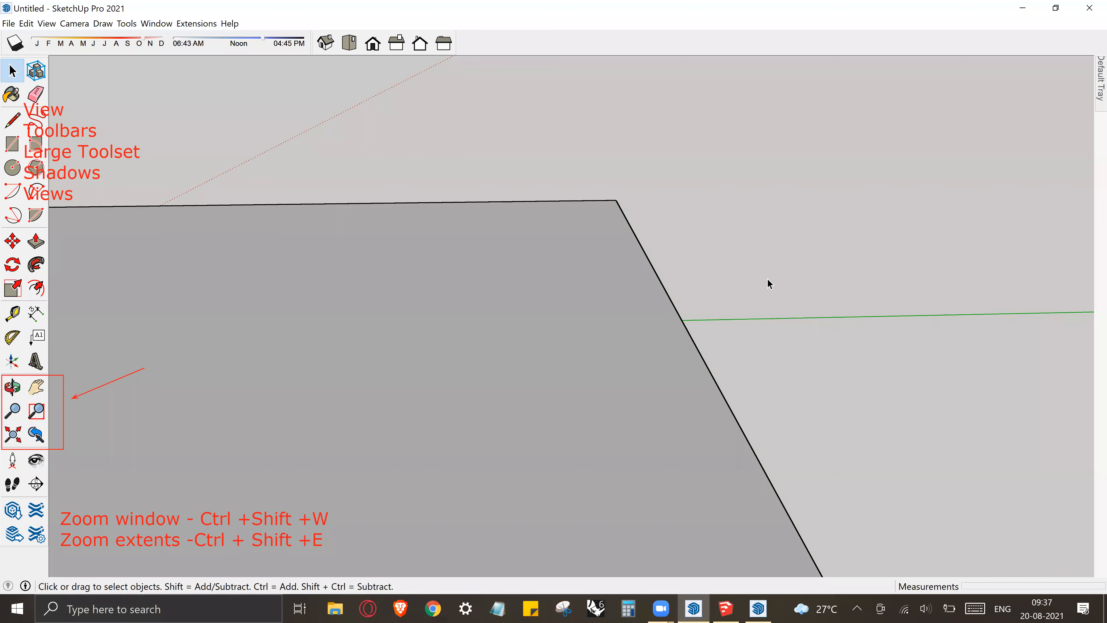
key(ctrl+shift+e)
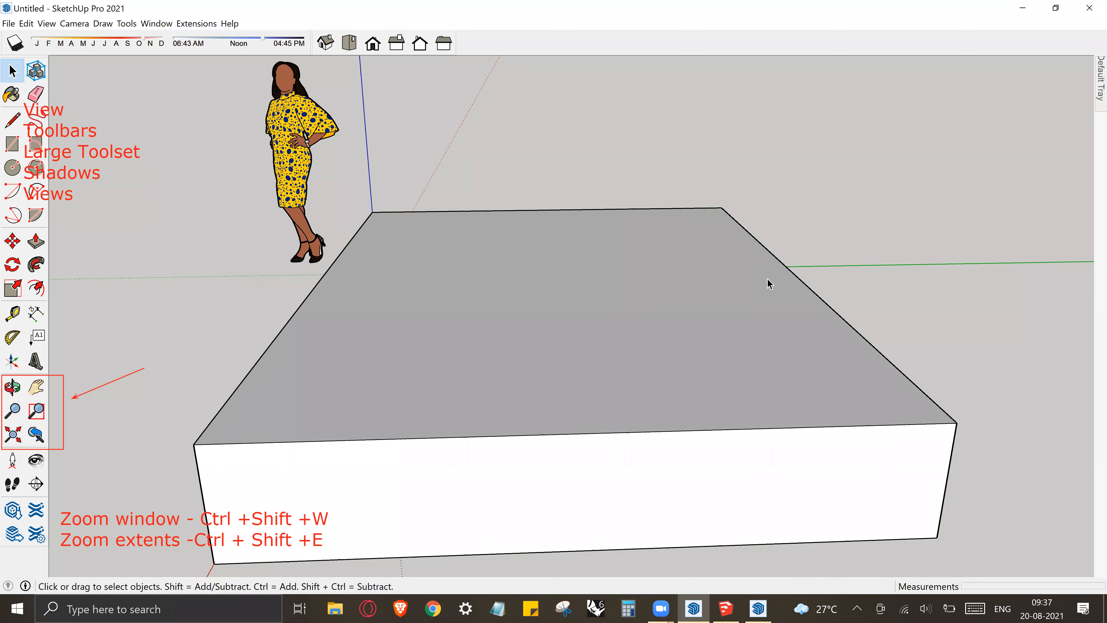
Add an on-screen text annotation above the zoom notes with the lines "Orbit - O" and "Pan - H"
key(l)
click(65, 451)
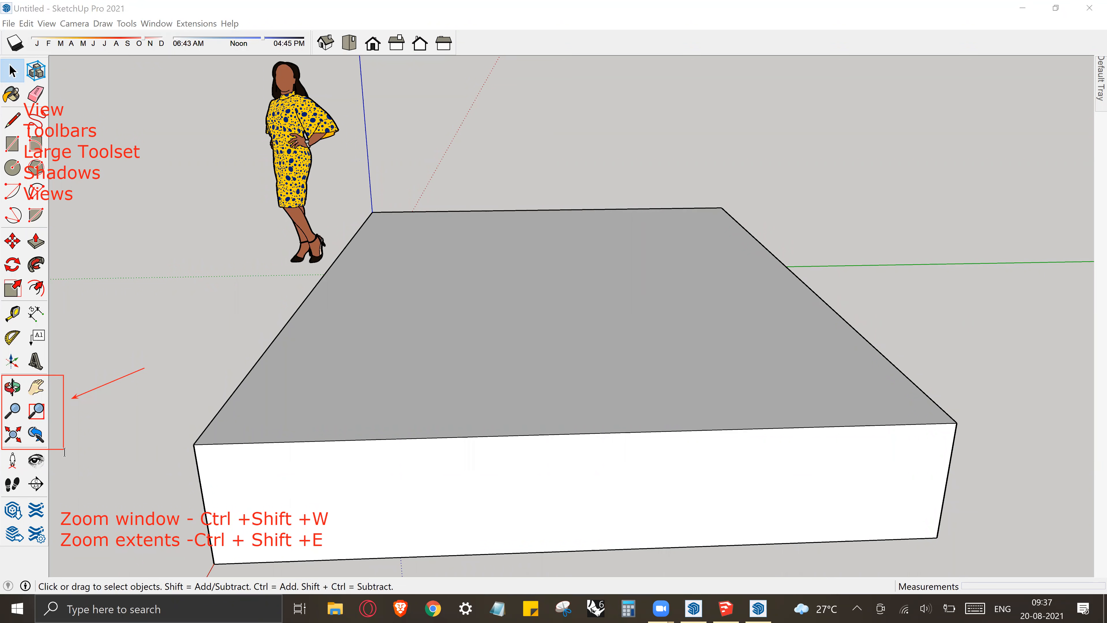
click(64, 452)
text(Orbit)
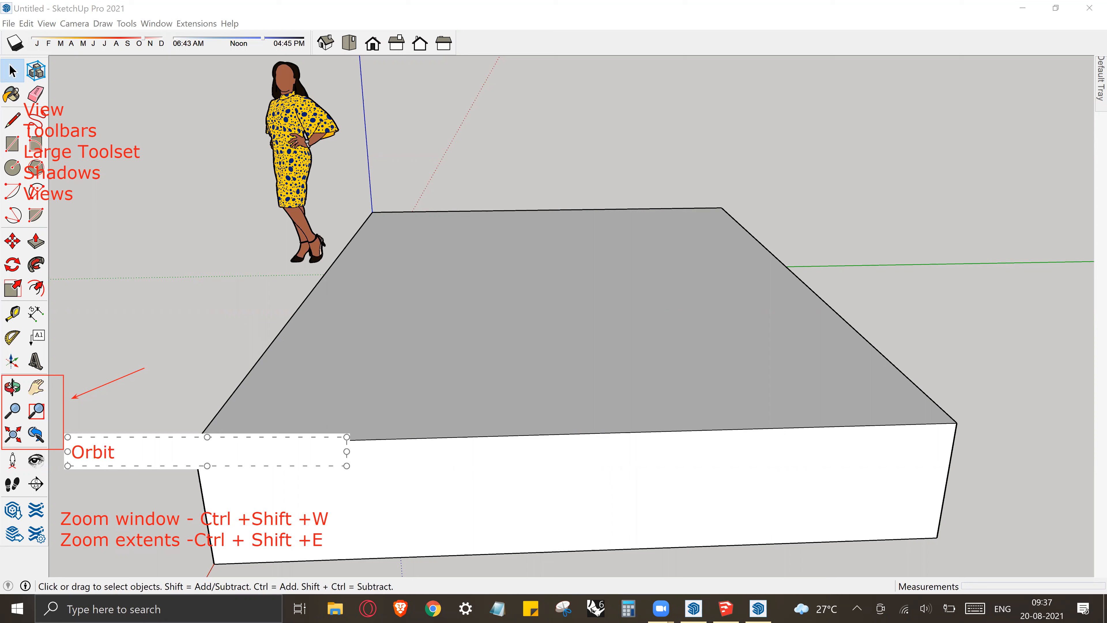
text(- O)
key(Return)
text(Pan)
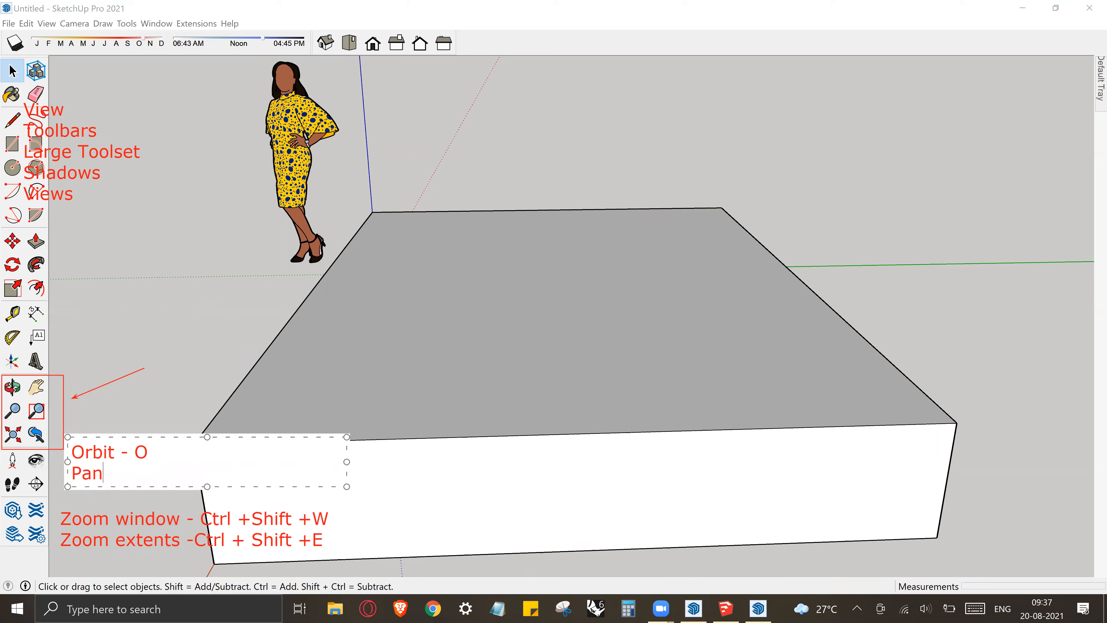
text( -)
text(H)
Add a third line "Zoom -Z" to the annotation, shift the text box just above the Zoom window note, and finish it
key(Return)
text(Z)
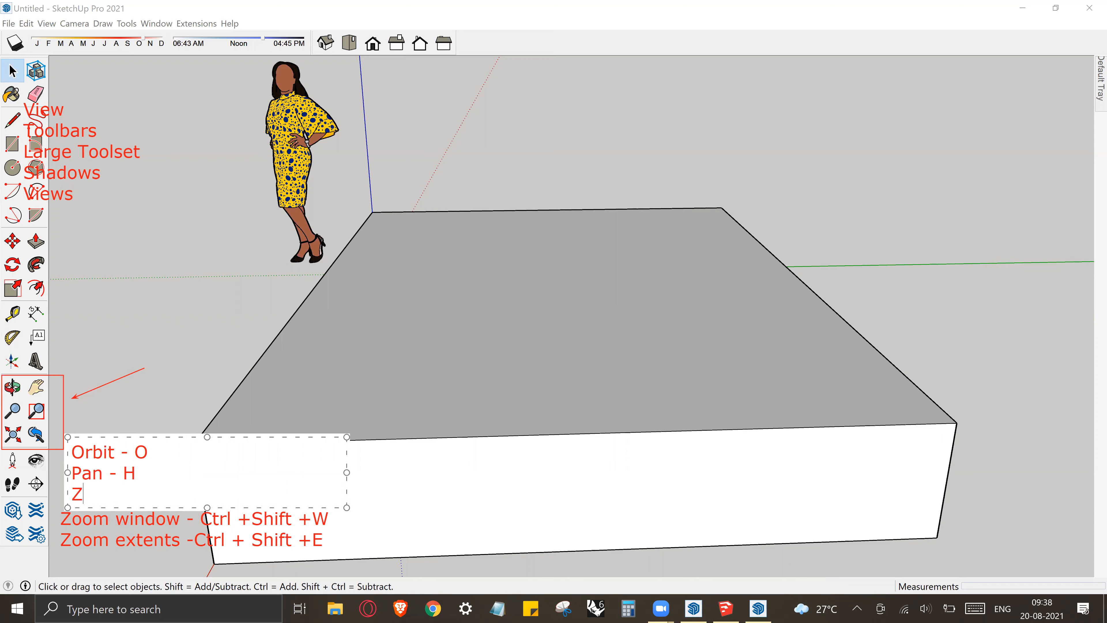
text(oom -Z)
drag(66, 451, 58, 445)
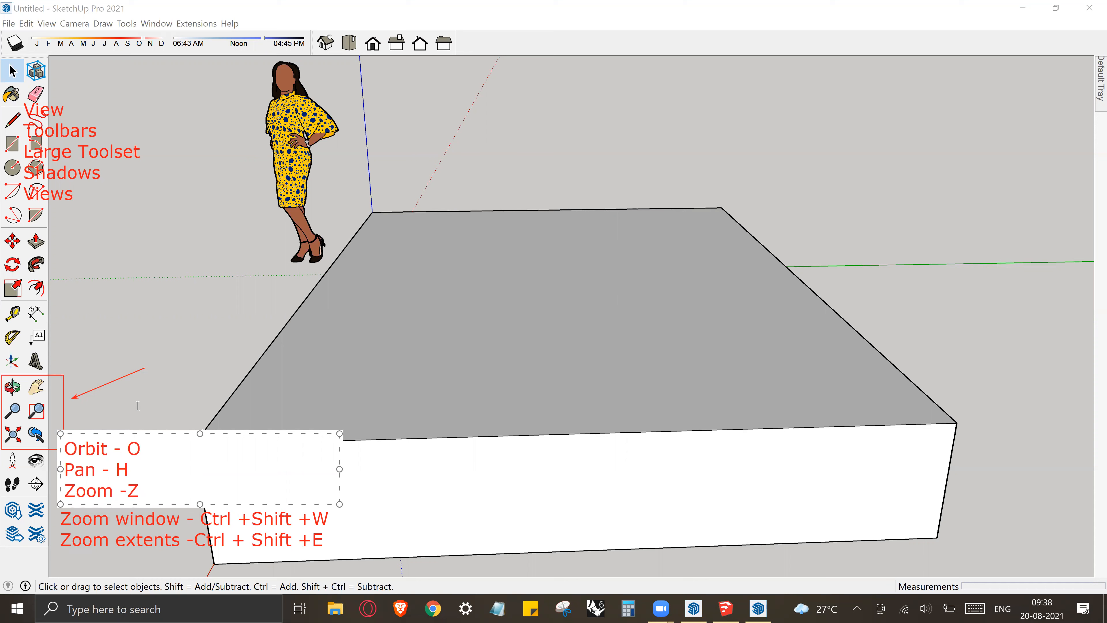
click(139, 406)
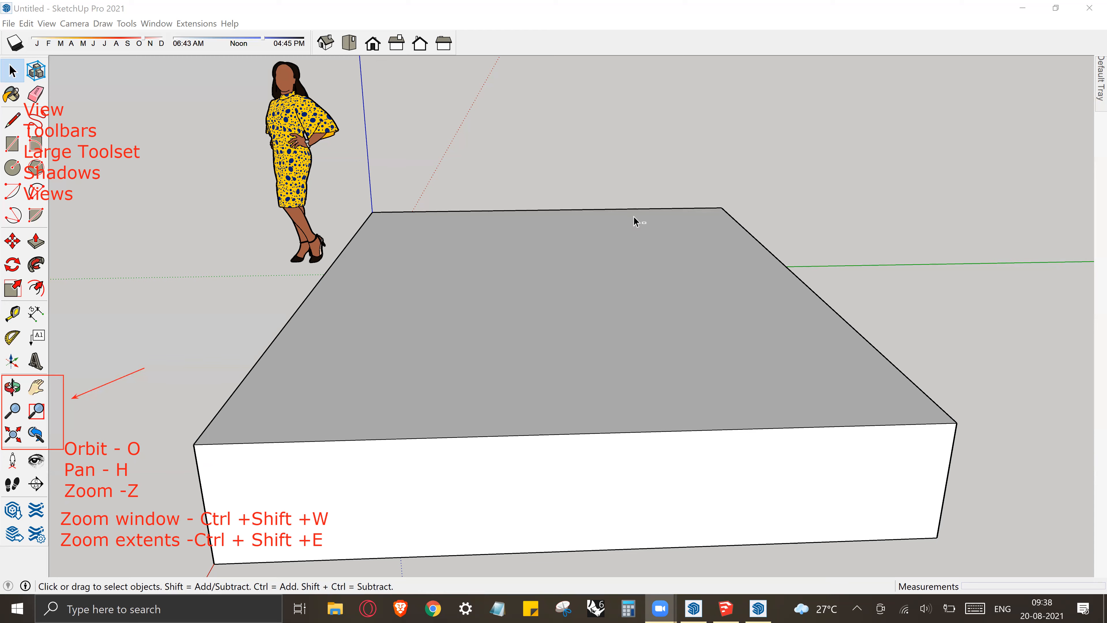
Zoom in close on the box's top face and back out until the whole box is in view again
scroll(362, 422, up, 5)
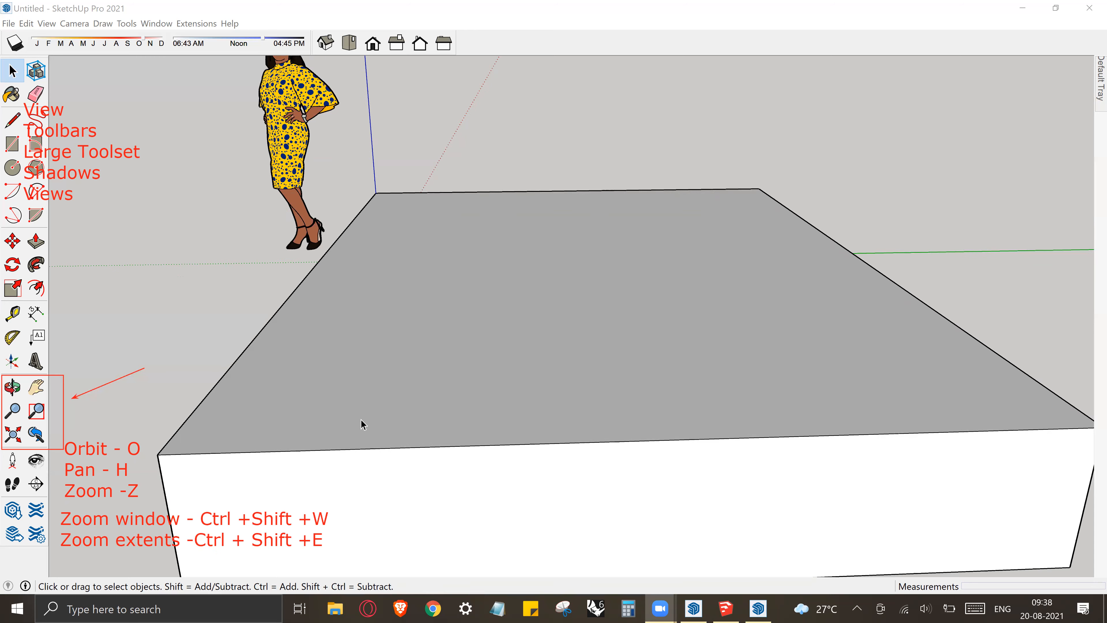
scroll(362, 421, up, 1)
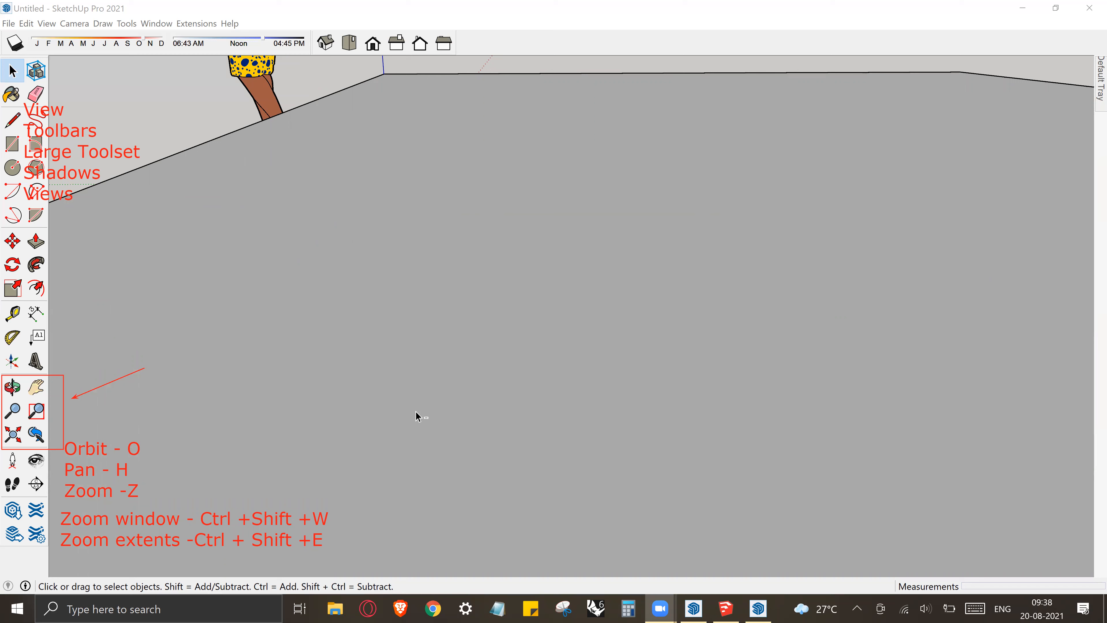
scroll(419, 407, down, 1)
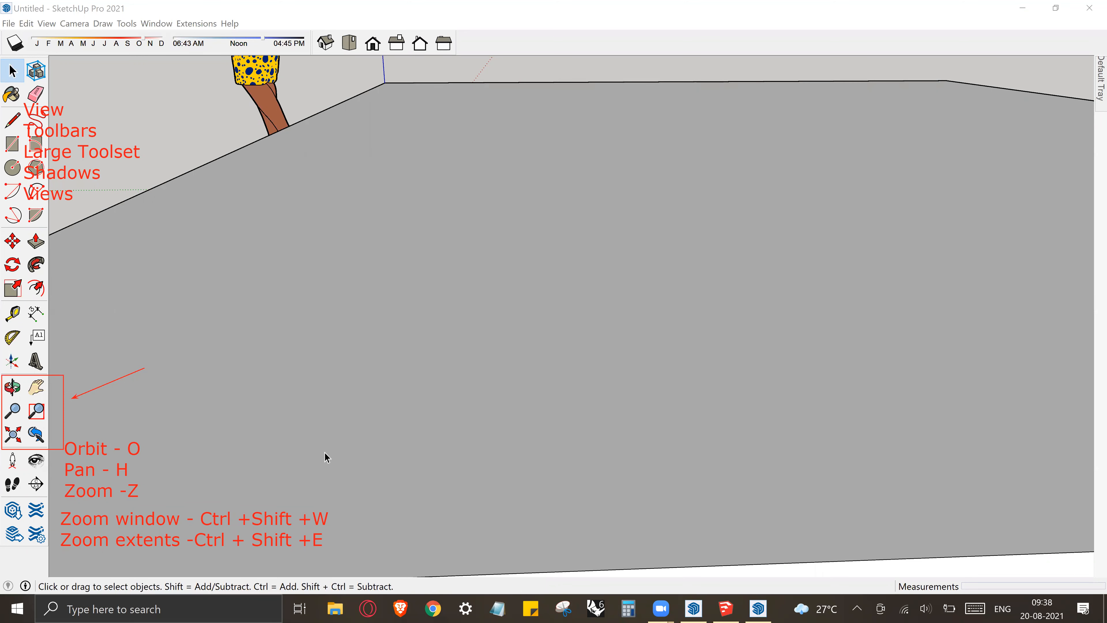
scroll(326, 450, down, 1)
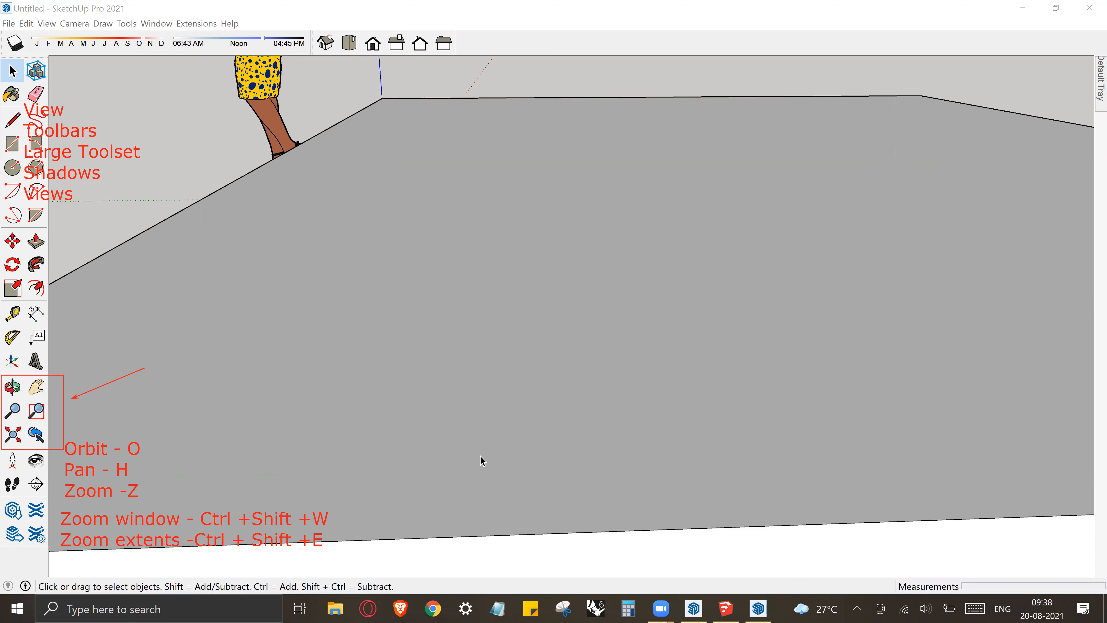
scroll(553, 397, down, 1)
middle_drag(766, 277, 731, 379)
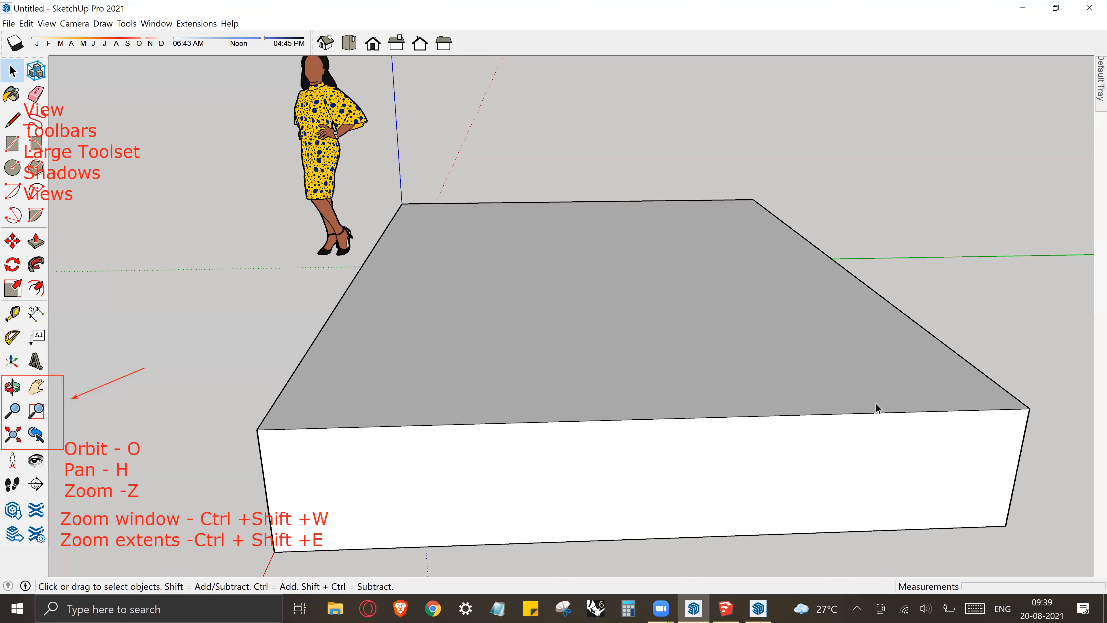
Orbit until the box's front face is seen straight on and zoom out slightly
key(o)
drag(890, 369, 859, 343)
key(space)
key(o)
drag(859, 408, 799, 416)
key(space)
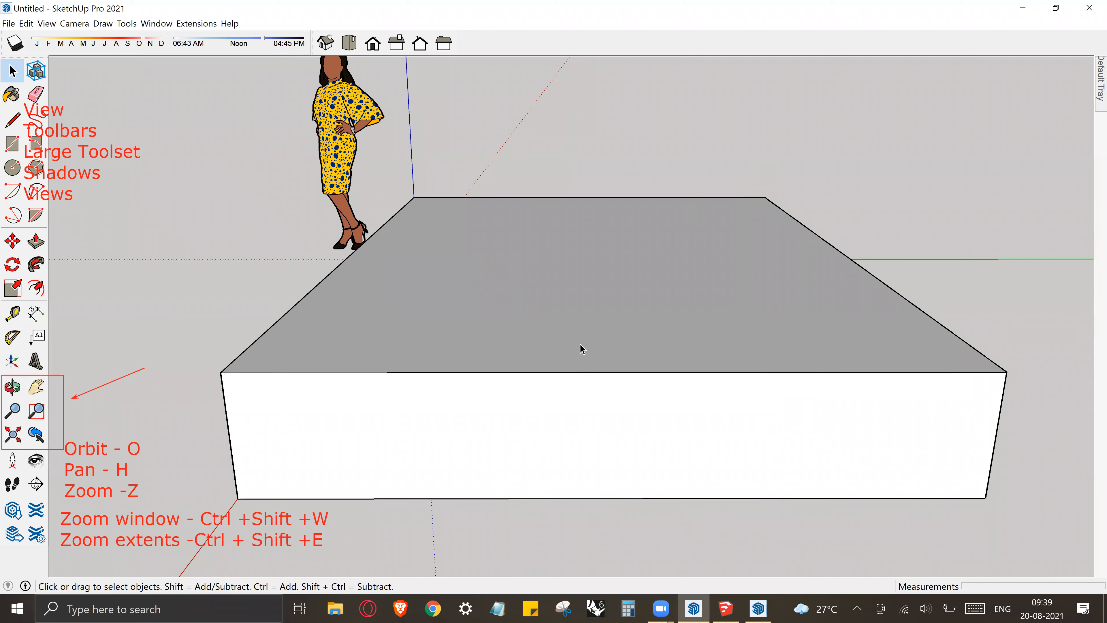
mouse_move(650, 384)
middle_down()
mouse_move(672, 425)
mouse_move(469, 388)
mouse_move(585, 381)
mouse_move(625, 393)
mouse_move(626, 404)
mouse_move(710, 411)
mouse_move(662, 414)
middle_up()
scroll(626, 394, down, 1)
key(space)
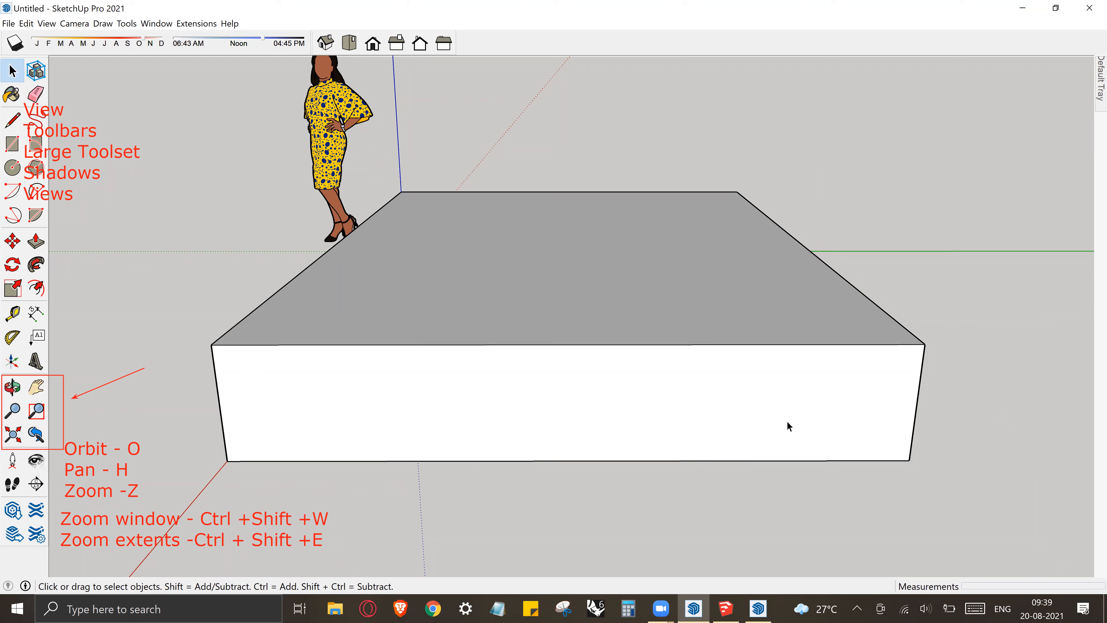
Orbit the box so its front face slants toward the near right corner
key(o)
drag(658, 417, 699, 426)
key(space)
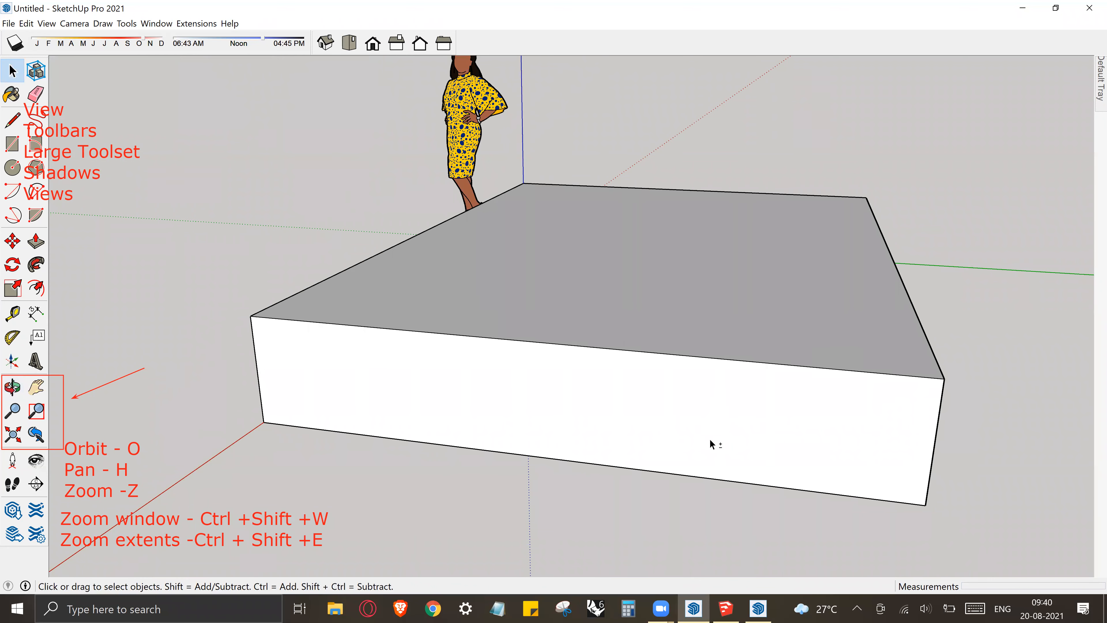
key(o)
drag(714, 395, 702, 425)
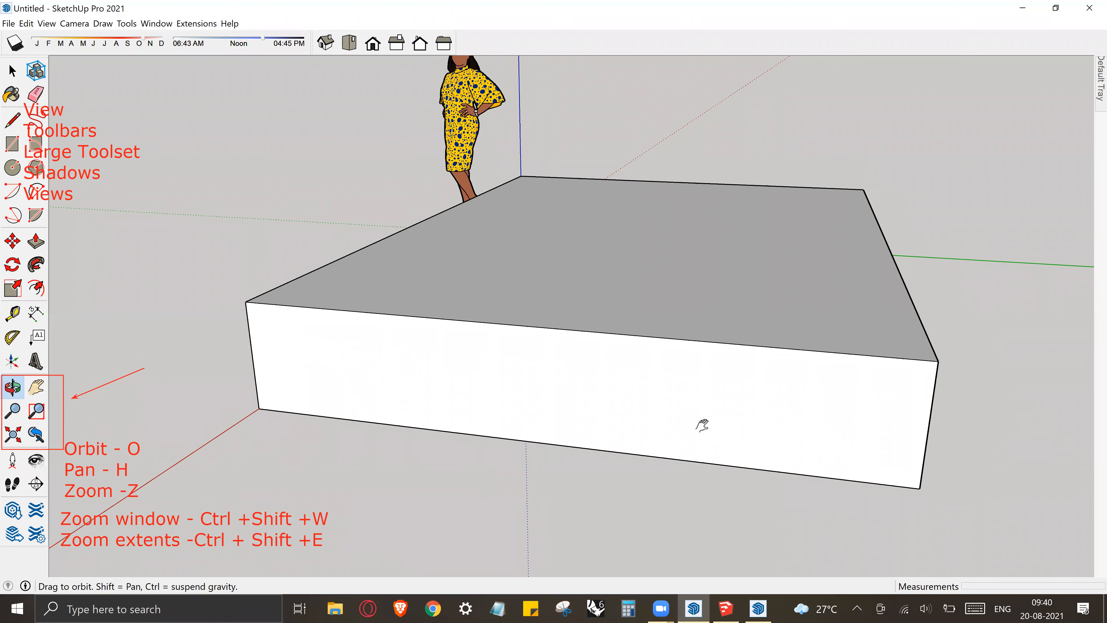
key(space)
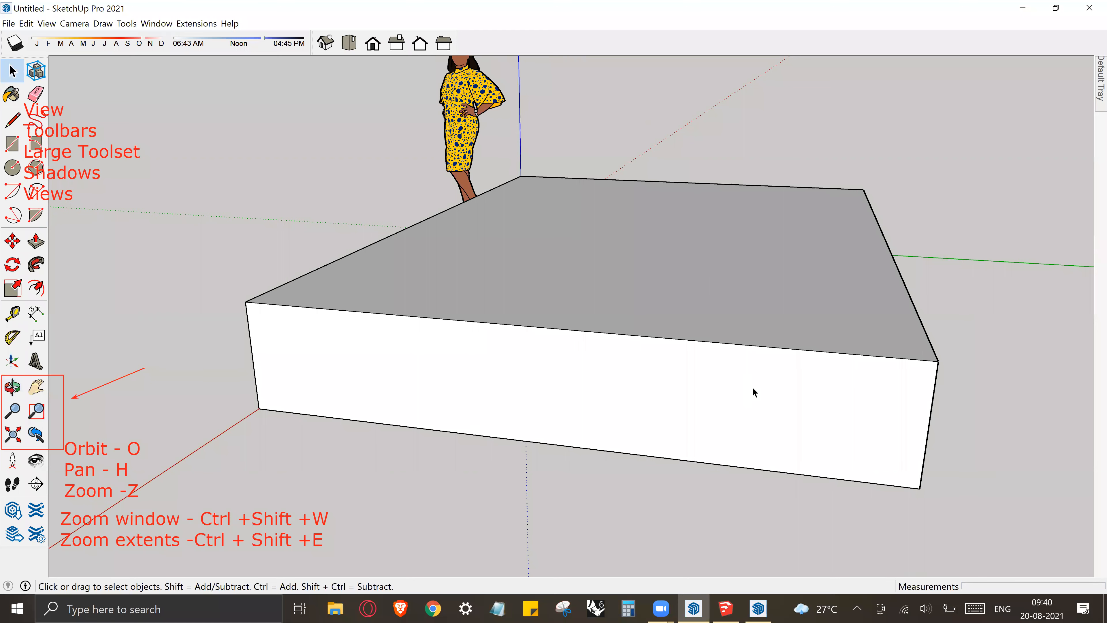
Zoom in on the front face and back out, and orbit down to a low view showing the right side face
scroll(752, 388, up, 5)
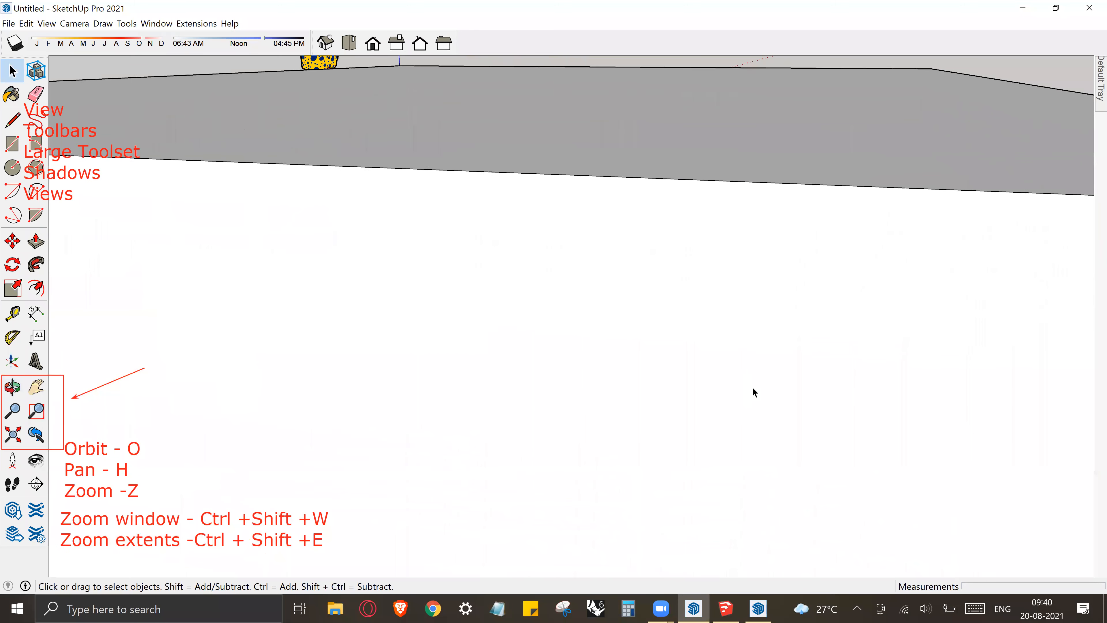
scroll(751, 388, down, 6)
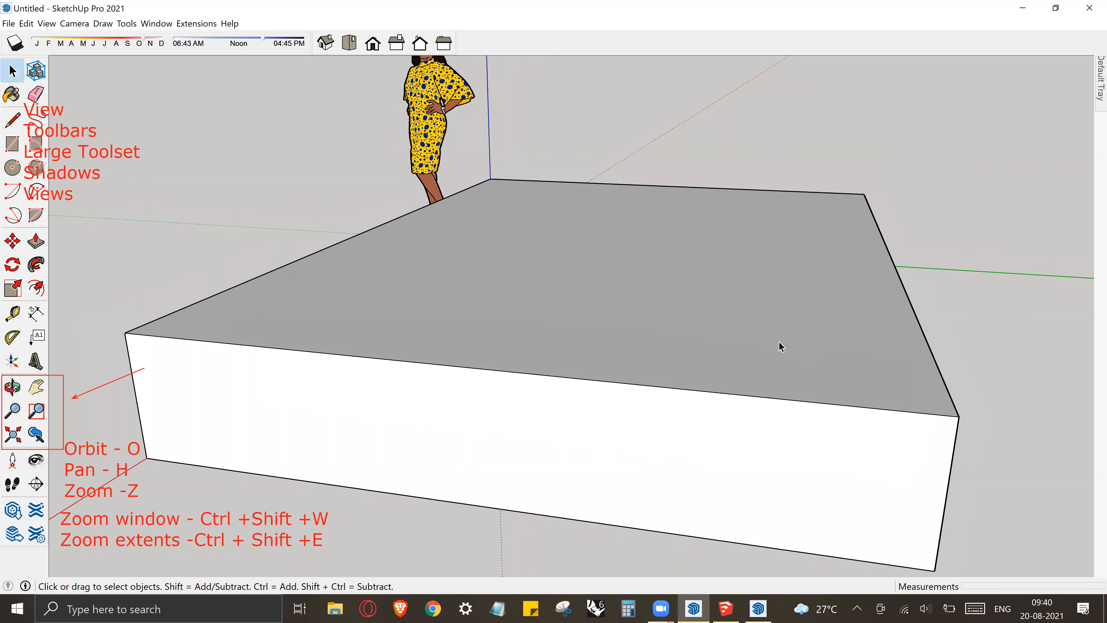
middle_drag(847, 353, 869, 274)
middle_drag(741, 301, 793, 318)
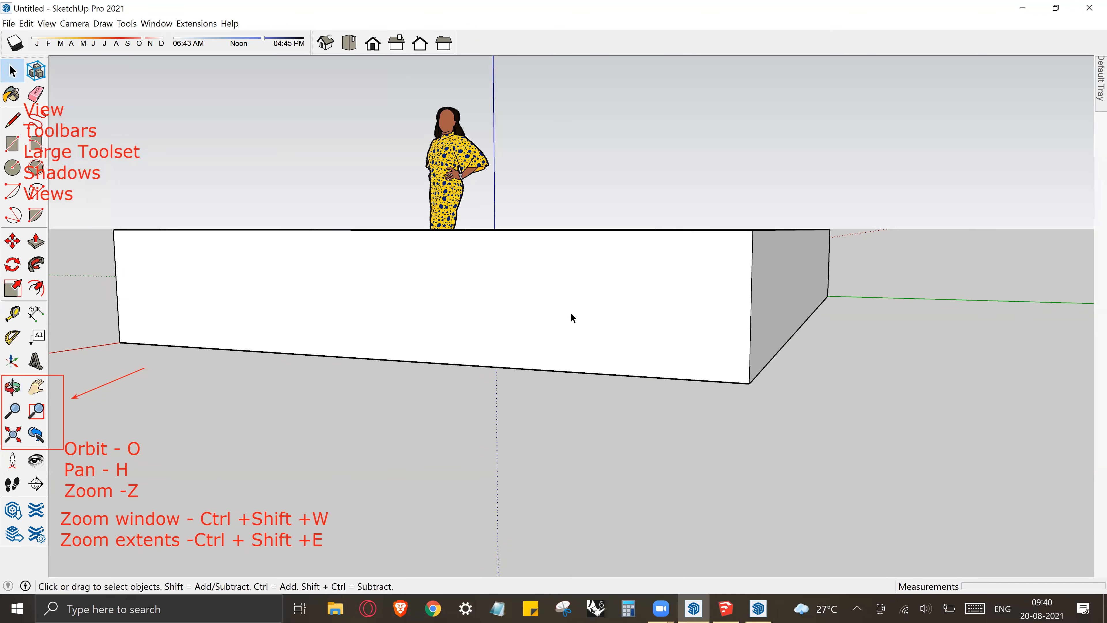
Orbit back above the box to a corner view showing its top, front and right side faces
key(o)
drag(716, 316, 783, 400)
middle_drag(783, 400, 261, 445)
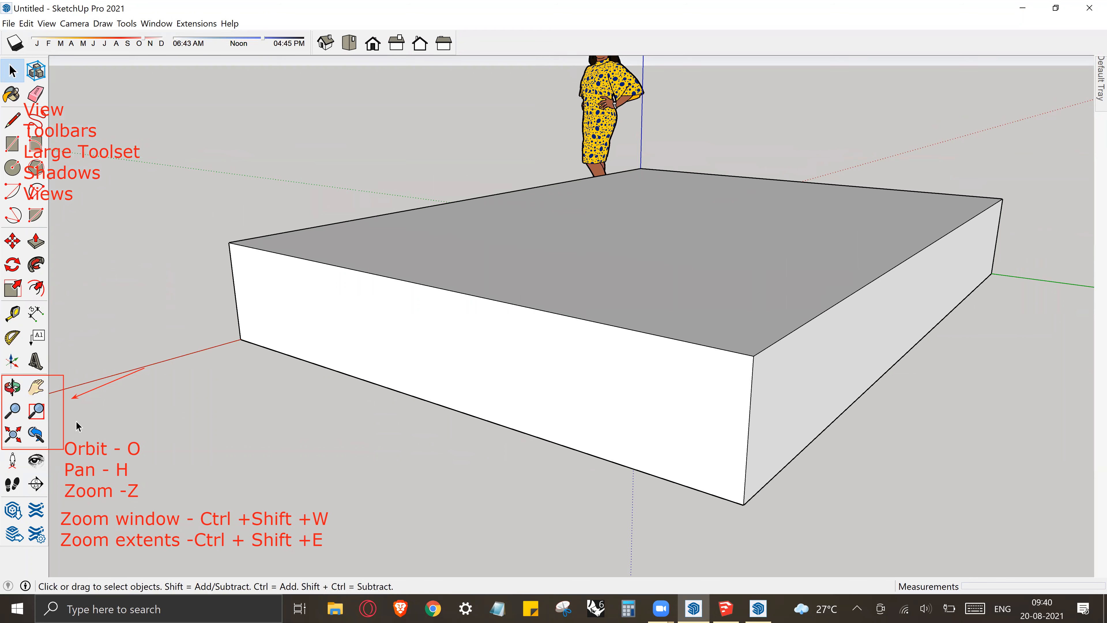
key(o)
mouse_move(573, 381)
mouse_down()
mouse_move(600, 347)
mouse_move(694, 427)
mouse_move(528, 394)
mouse_move(552, 381)
mouse_up()
key(space)
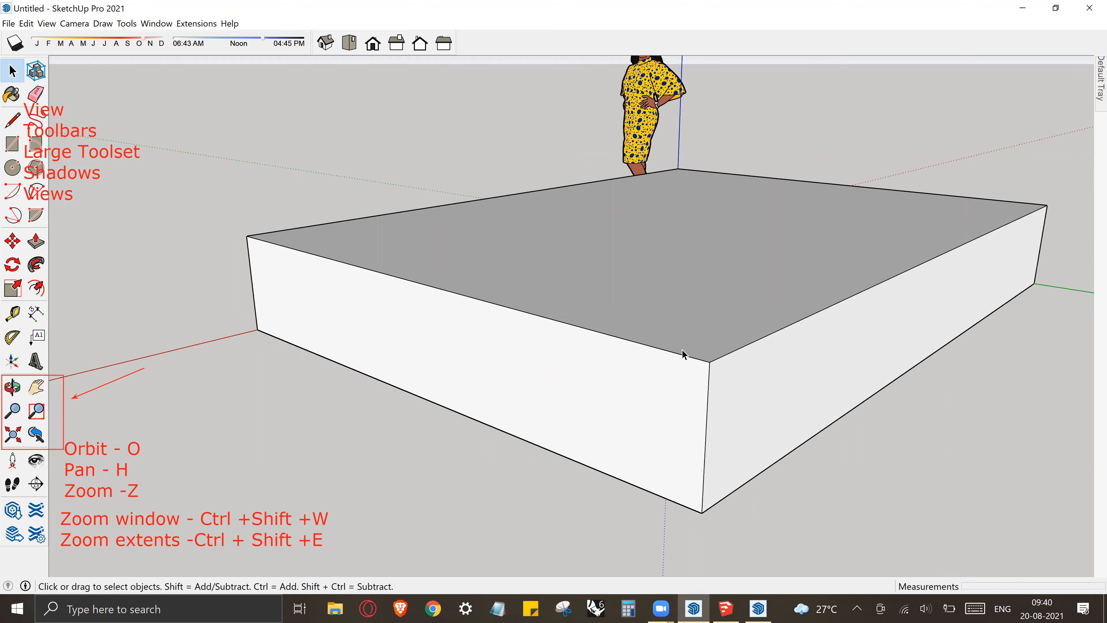
Orbit to a slightly lower angle with the box's front face turned more toward the viewer
key(o)
drag(731, 366, 756, 421)
key(space)
key(o)
key(space)
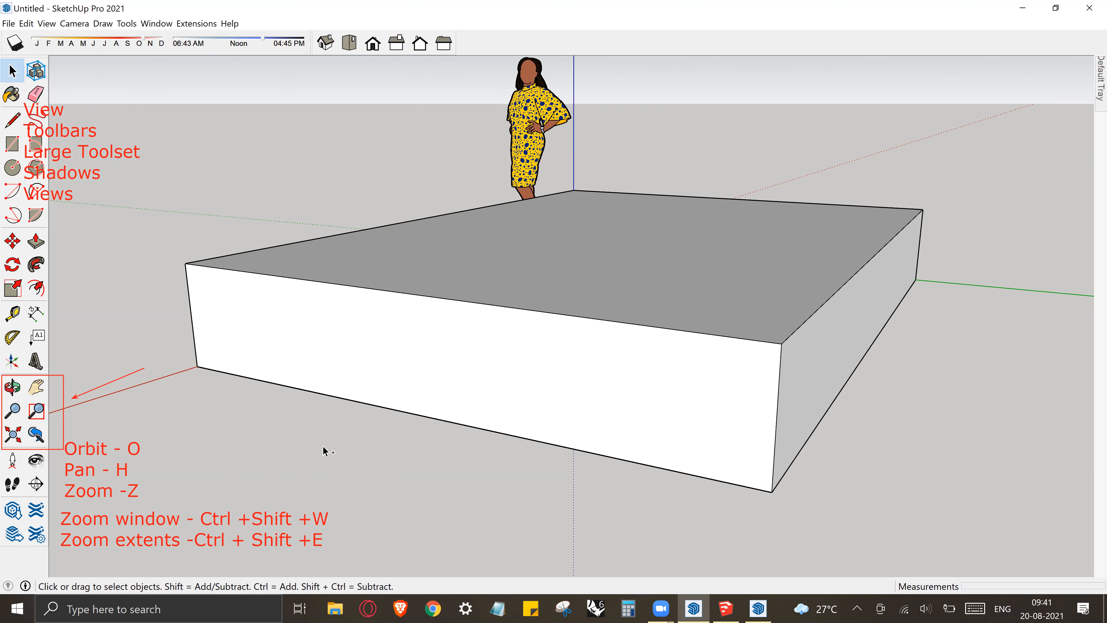
Magnify the lower part of the box's front face with Zoom Window and restore the full view with Zoom Extents
scroll(323, 451, up, 1)
key(ctrl+shift+w)
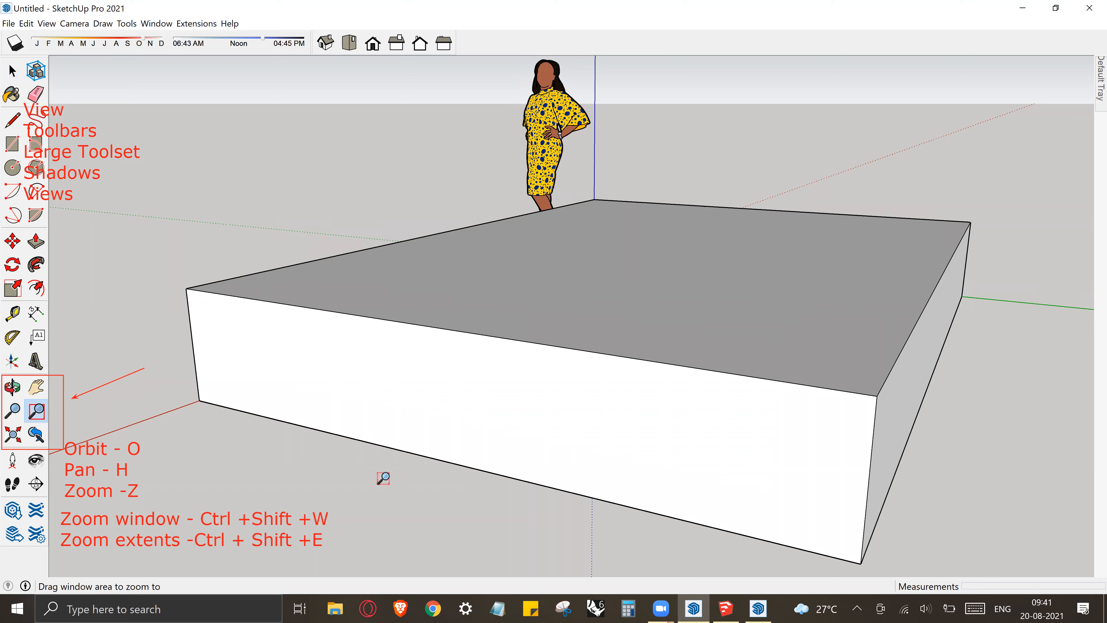
drag(384, 478, 563, 425)
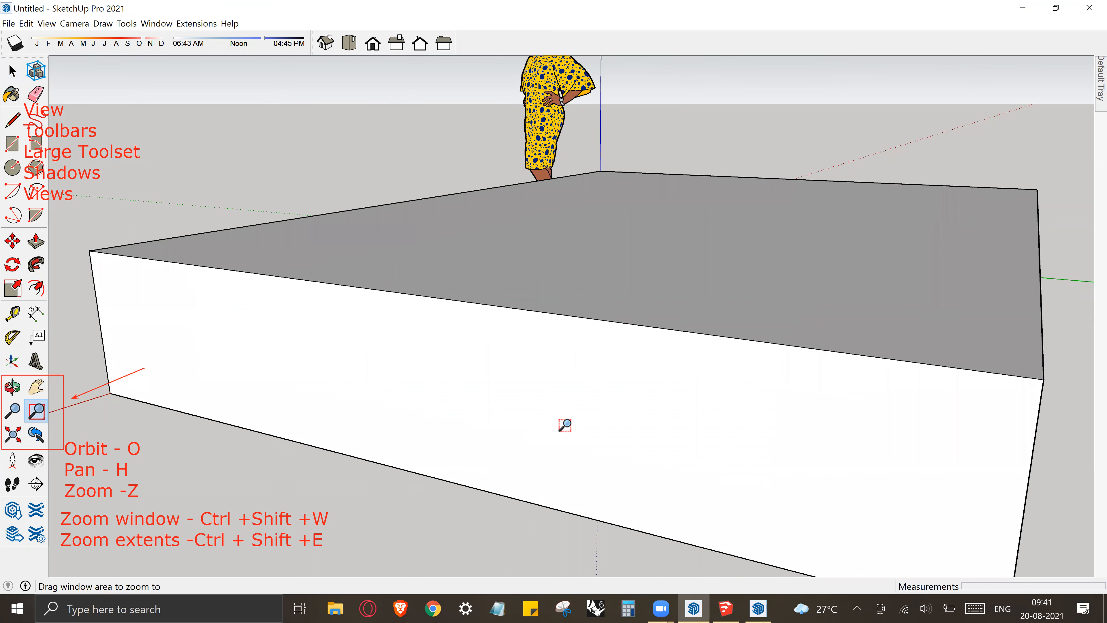
key(ctrl+shift+e)
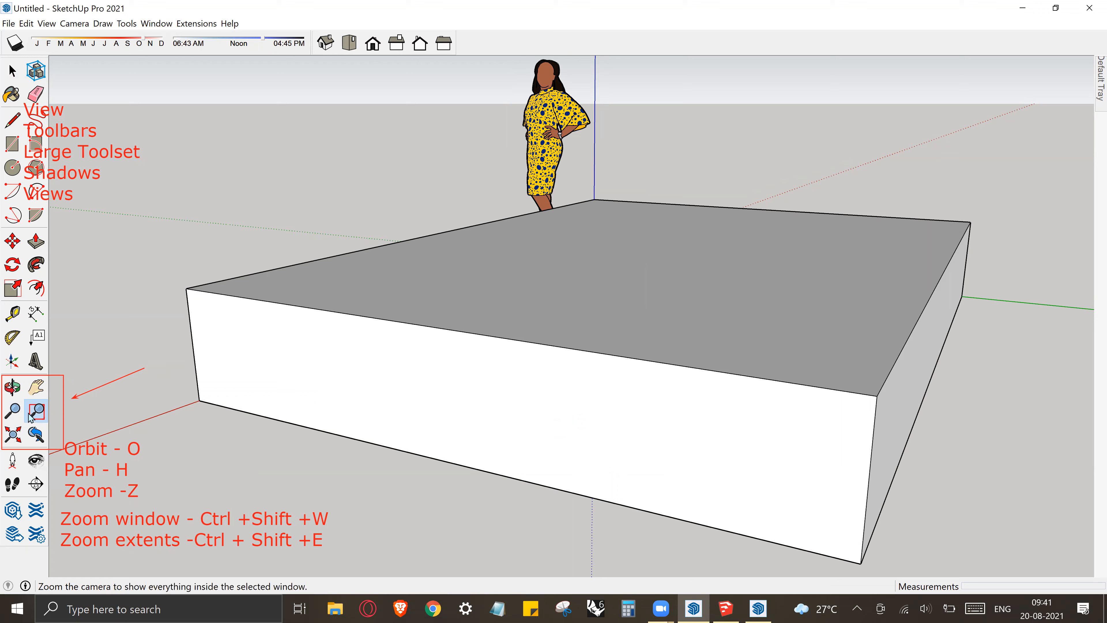
Zoom Window onto the box's front left corner, zoom out a little, and fit the model with Zoom Extents
drag(169, 264, 224, 342)
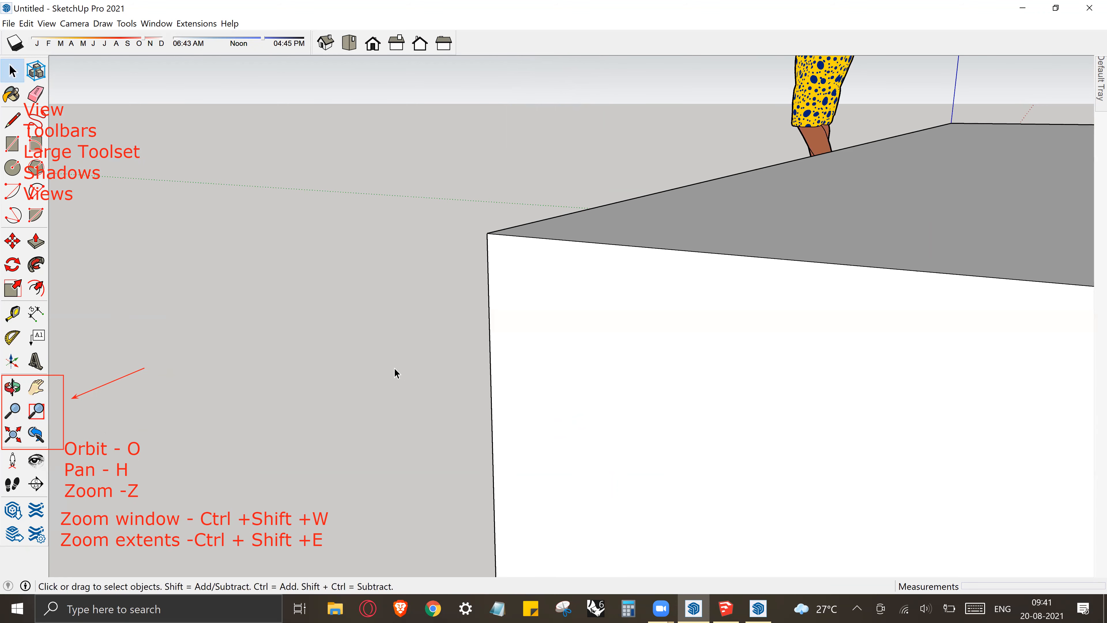
scroll(537, 380, down, 3)
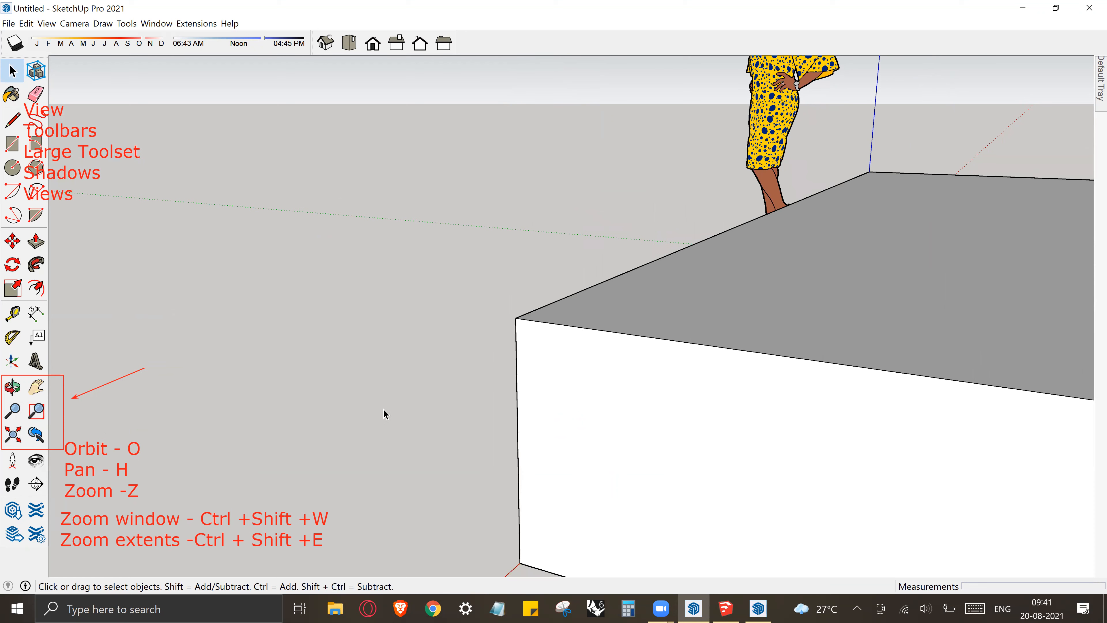
key(ctrl+shift+e)
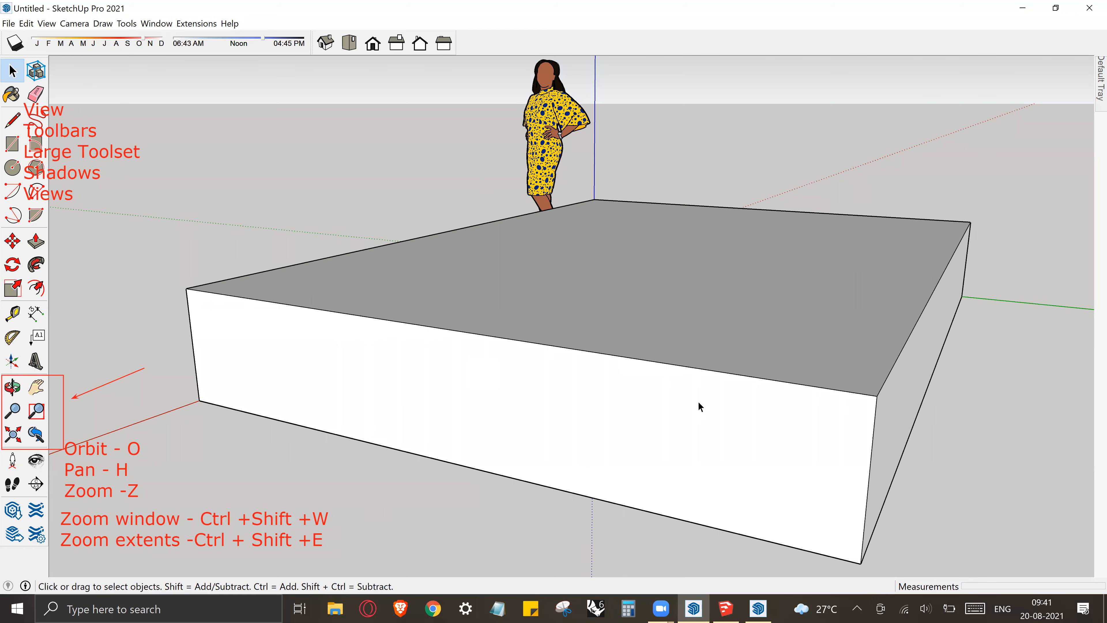
Zoom out slightly and orbit around to face the box's front side beside the scale figure
scroll(456, 322, down, 1)
scroll(501, 331, down, 1)
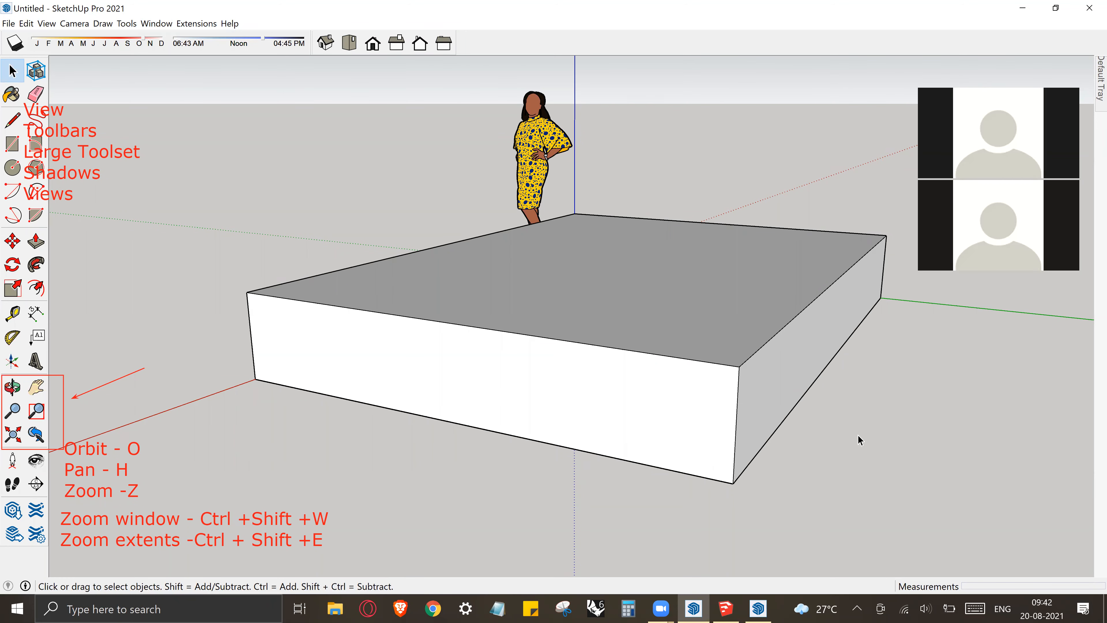
key(o)
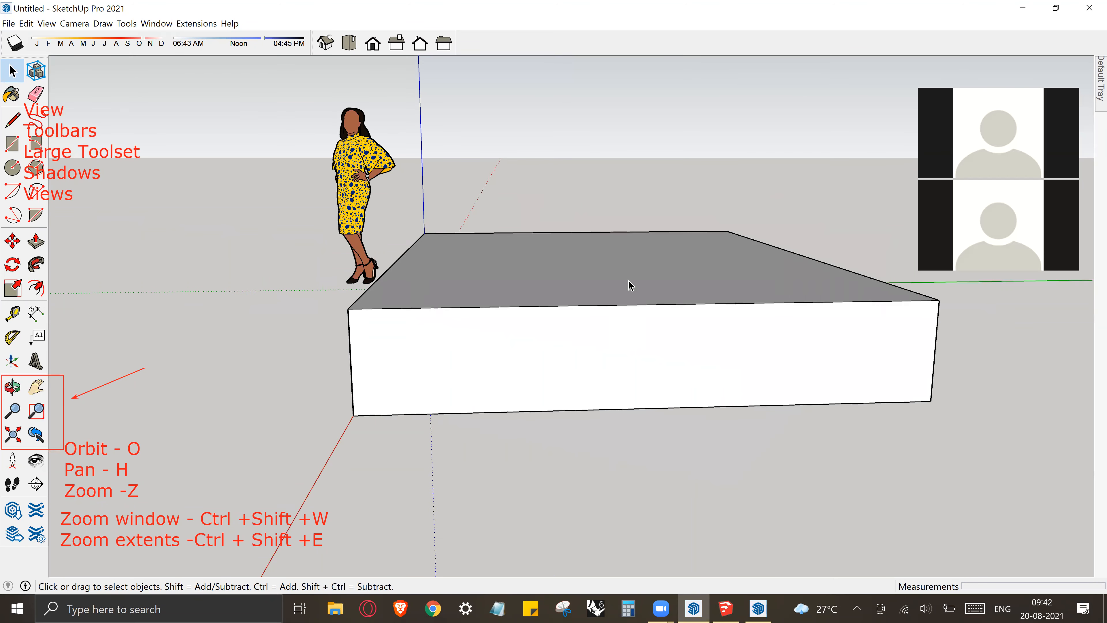
Delete the whole box, leaving only the scale figure in the model
middle_drag(401, 369, 625, 337)
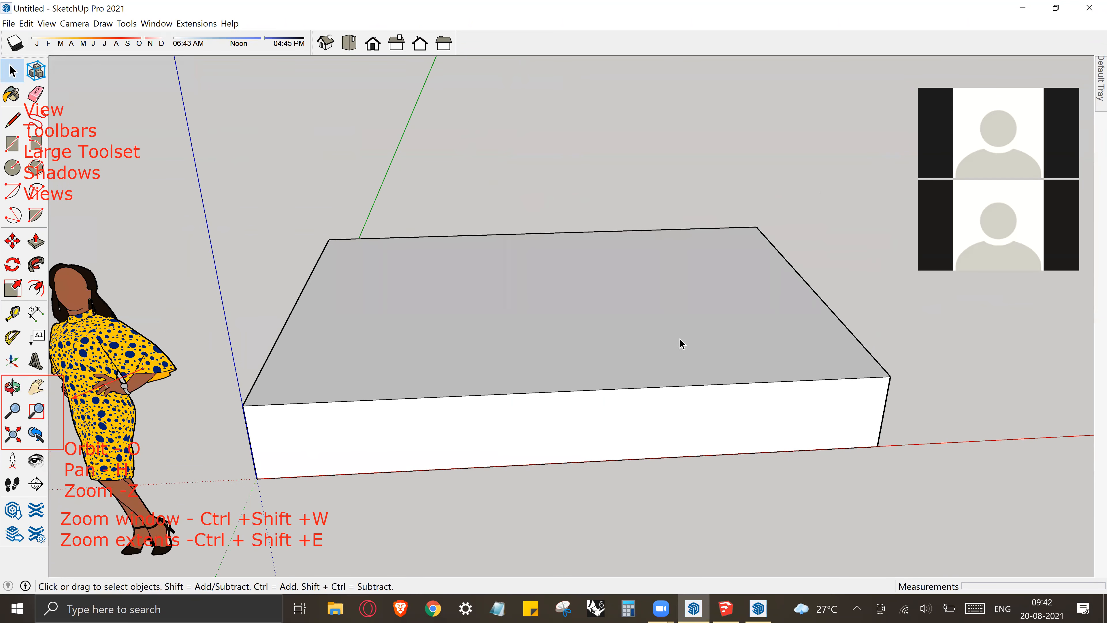
click(669, 336)
scroll(395, 423, down, 3)
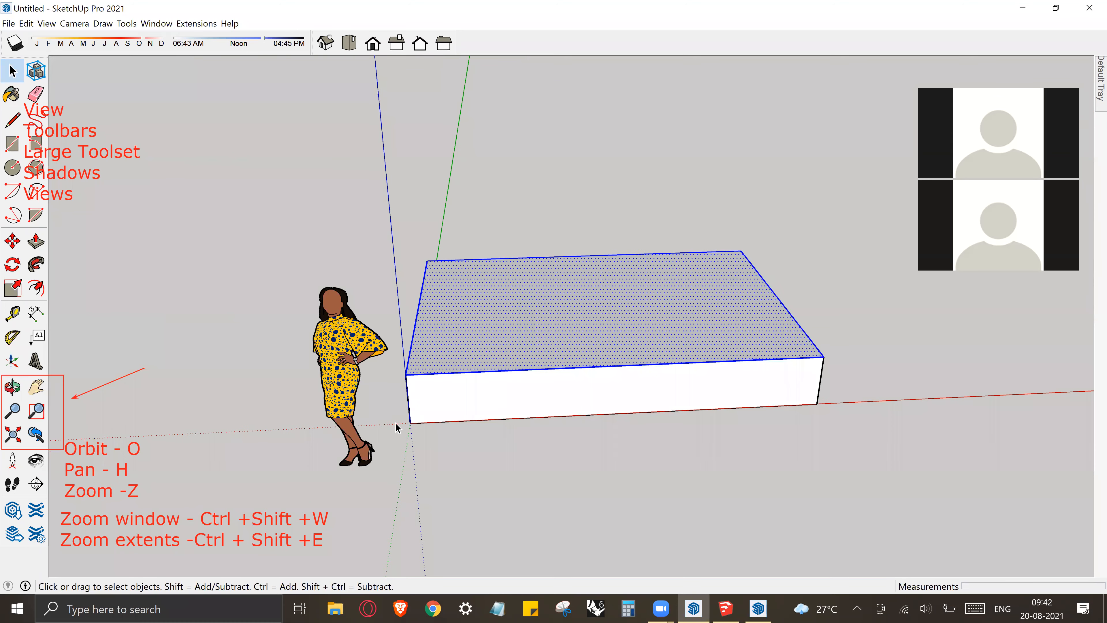
click(751, 198)
drag(751, 198, 264, 489)
key(Delete)
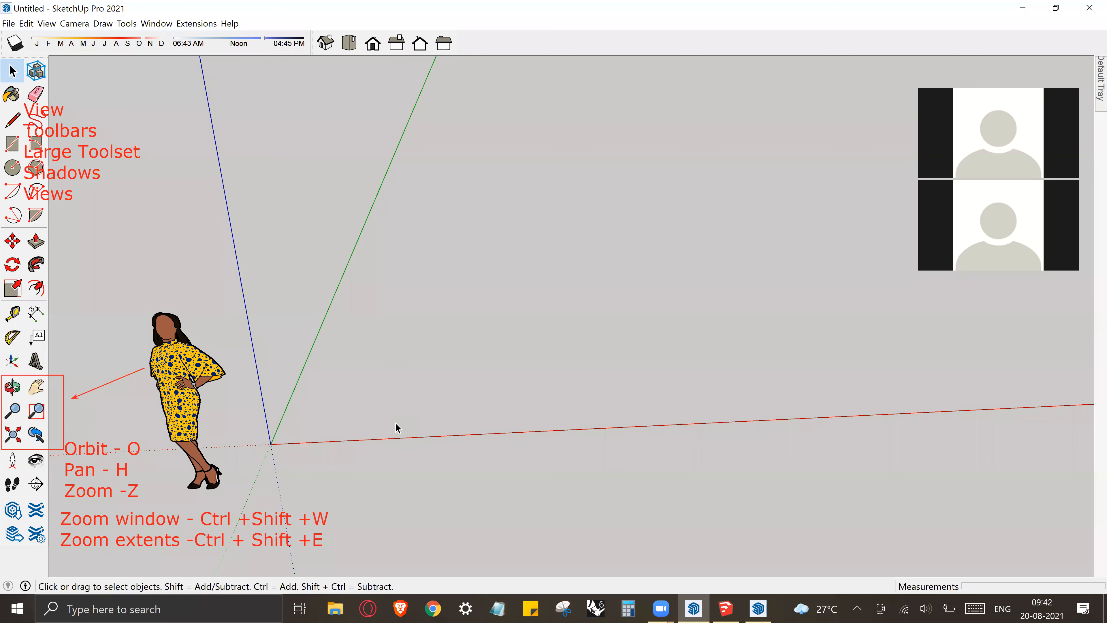
Draw a rectangle of about 2.55 m by 3.37 m on the ground, with its first corner at the origin
key(r)
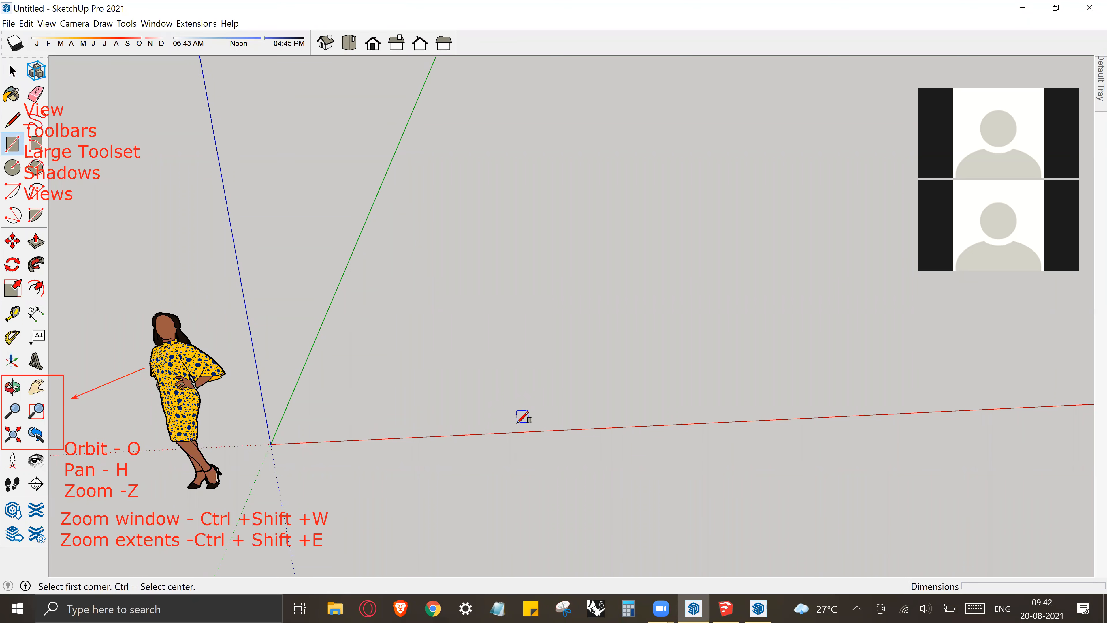
click(270, 444)
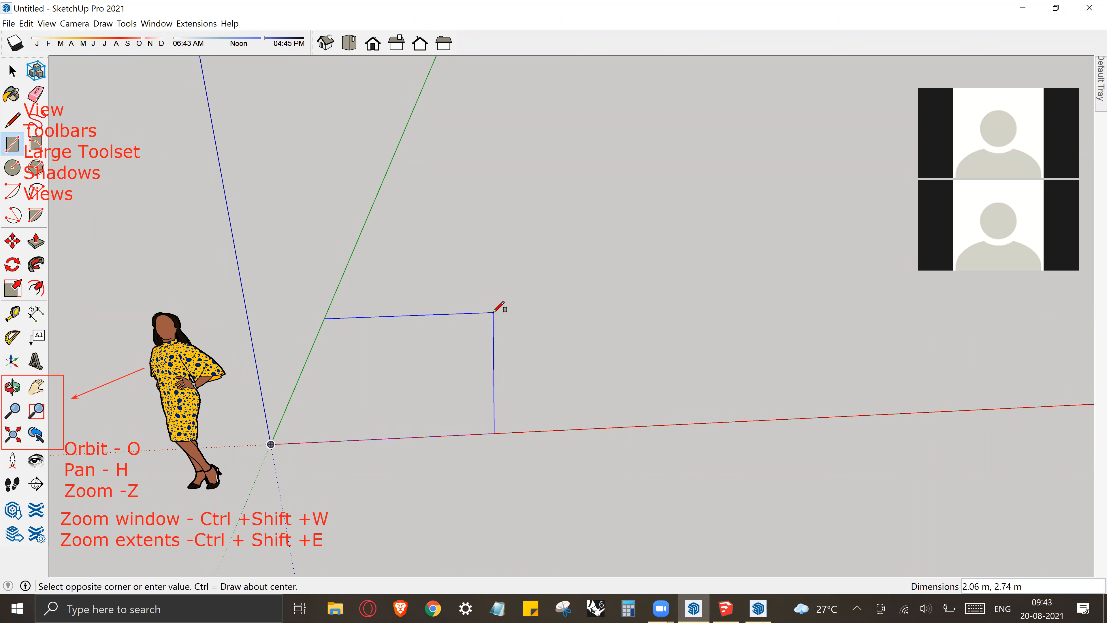
click(531, 291)
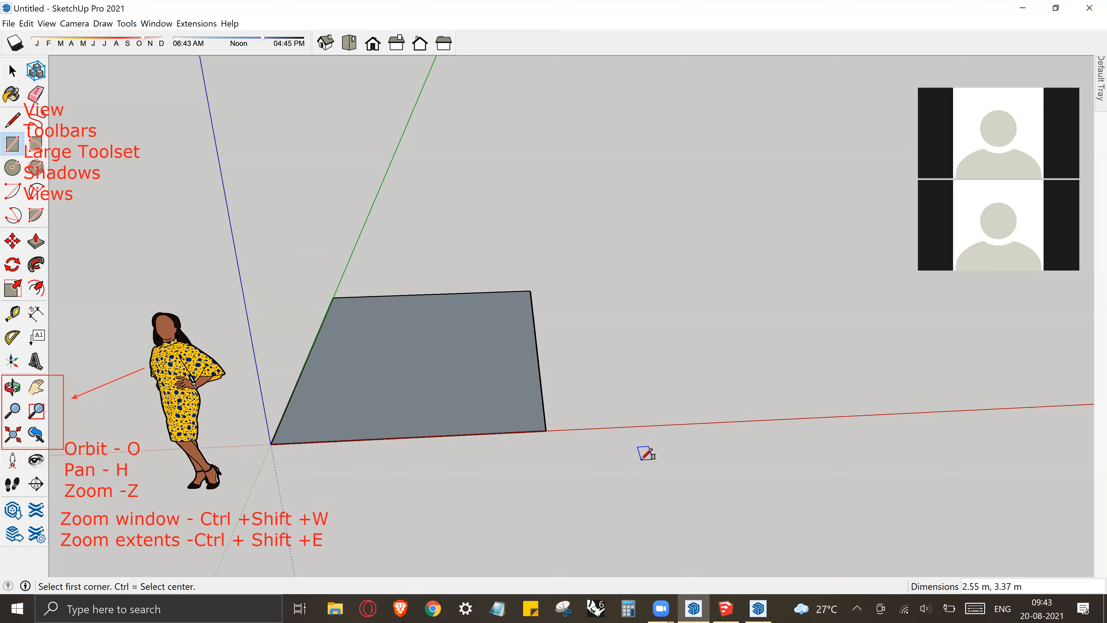
Draw a second rectangle of exactly 2 by 3 m, starting on the red axis beyond the first rectangle
middle_drag(510, 422, 463, 420)
click(511, 428)
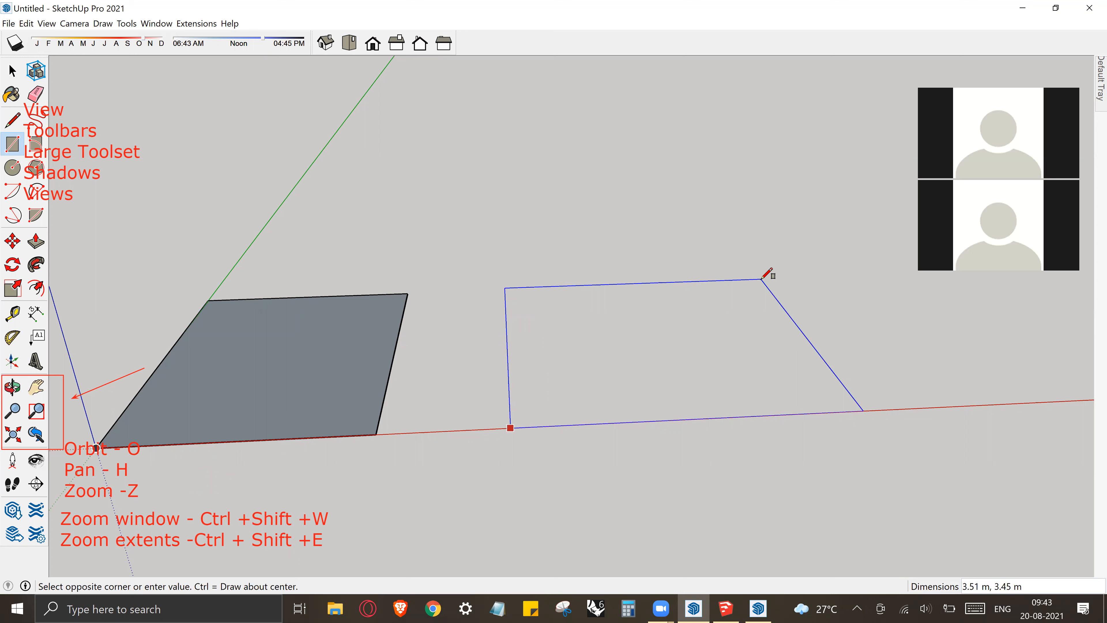
text(2)
key(Return)
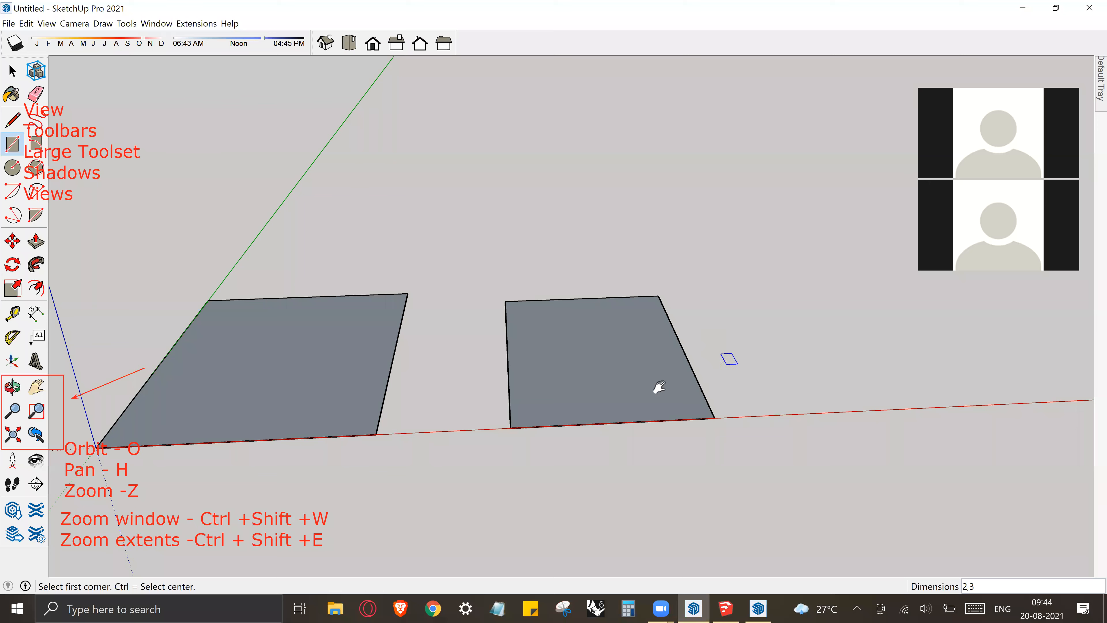
Draw a freehand rectangle of about 2.29 m by 3.25 m from the red axis, beyond the 2 by 3 m one
middle_drag(657, 388, 711, 344)
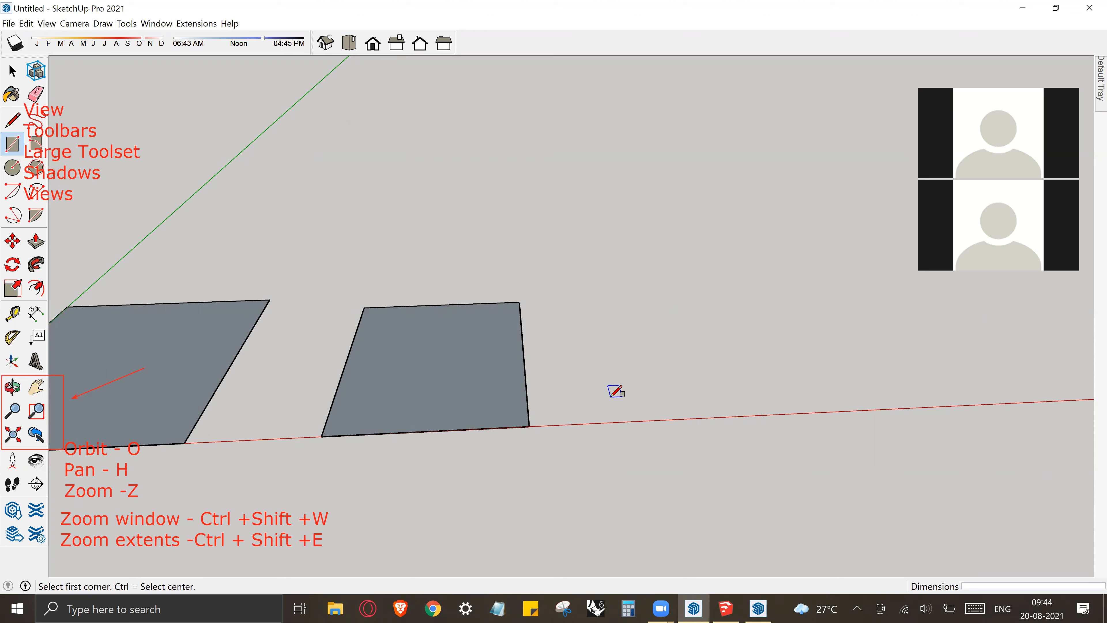
click(617, 421)
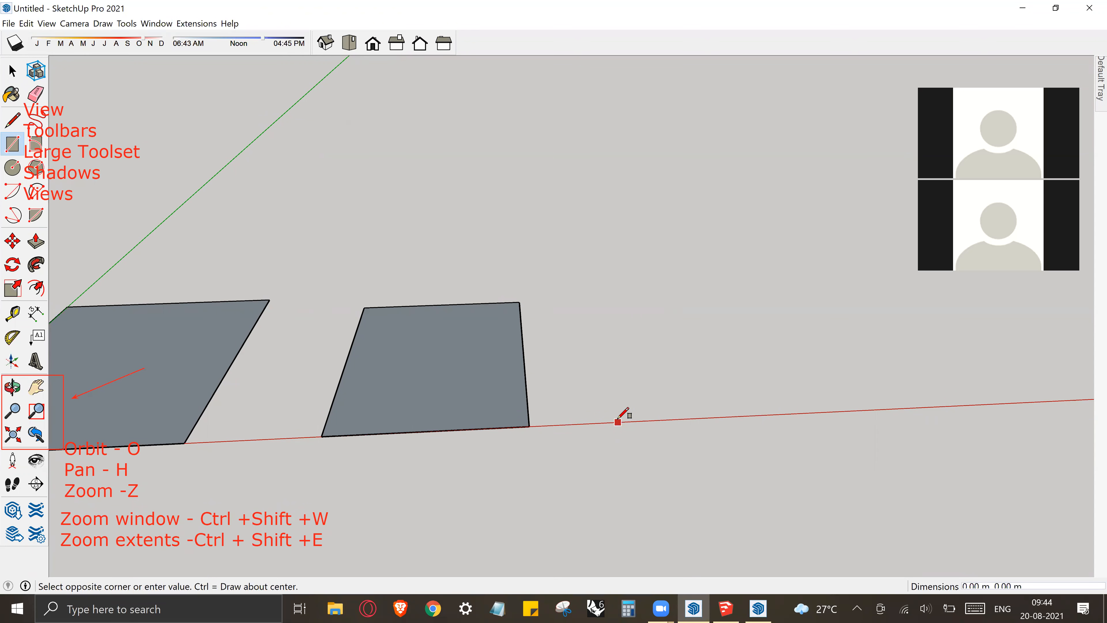
click(750, 286)
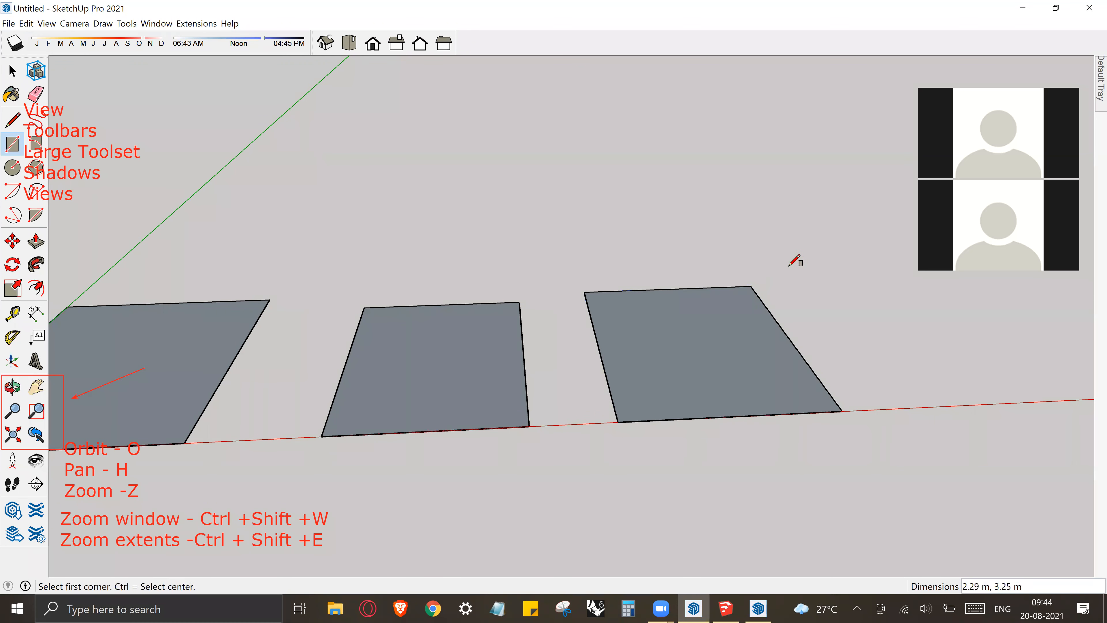
Draw a 3 by 3 m square starting on the red axis, past the last rectangle in the row
middle_drag(700, 387, 321, 406)
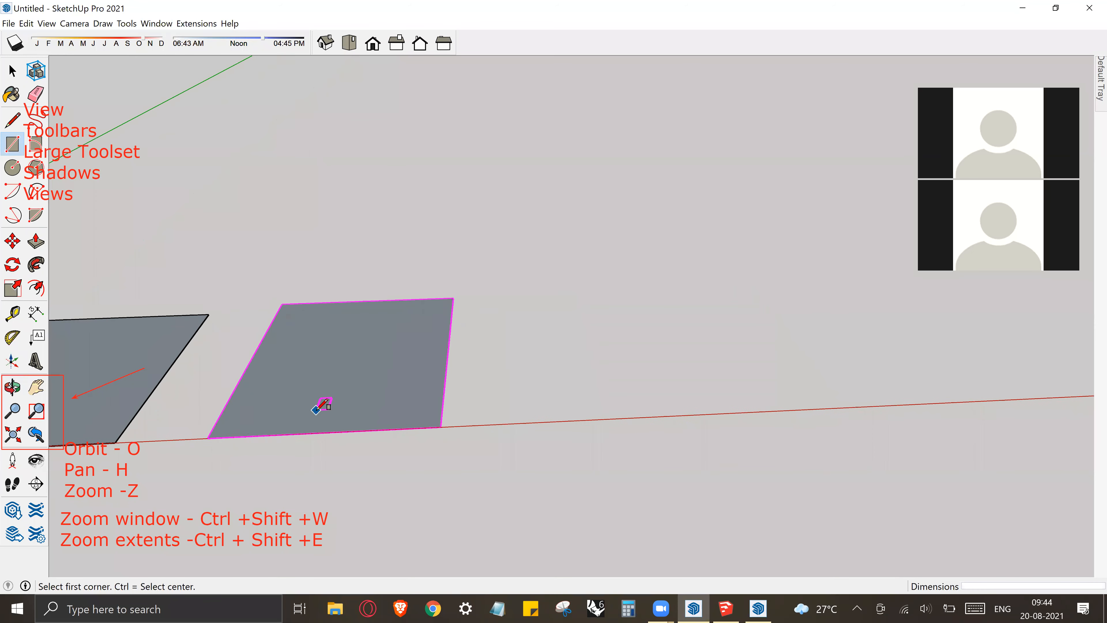
click(575, 420)
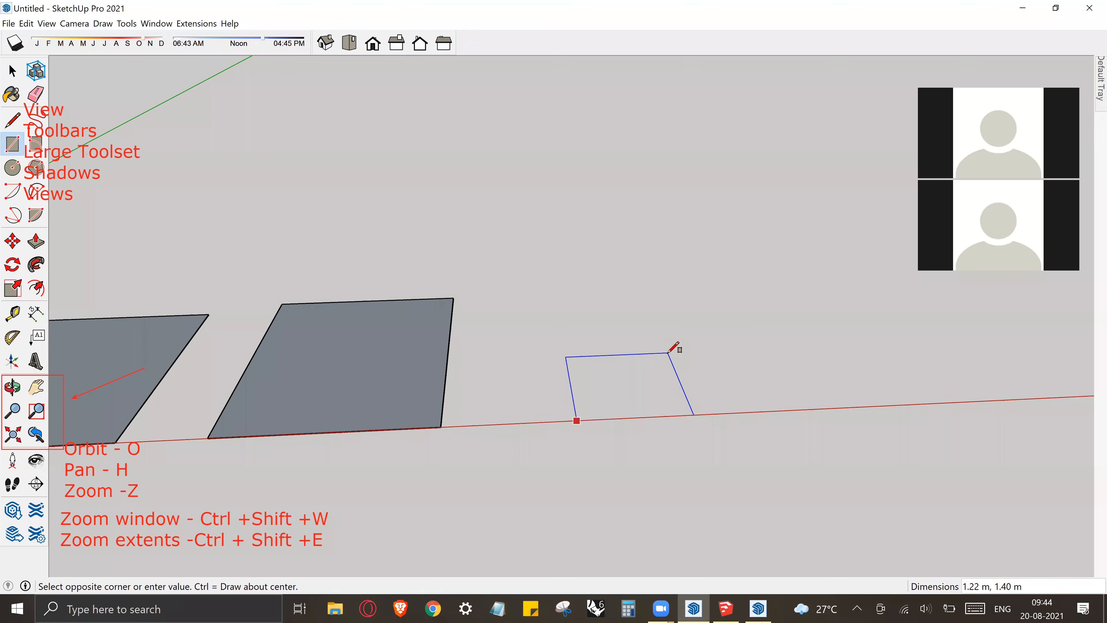
text(3,3)
key(Return)
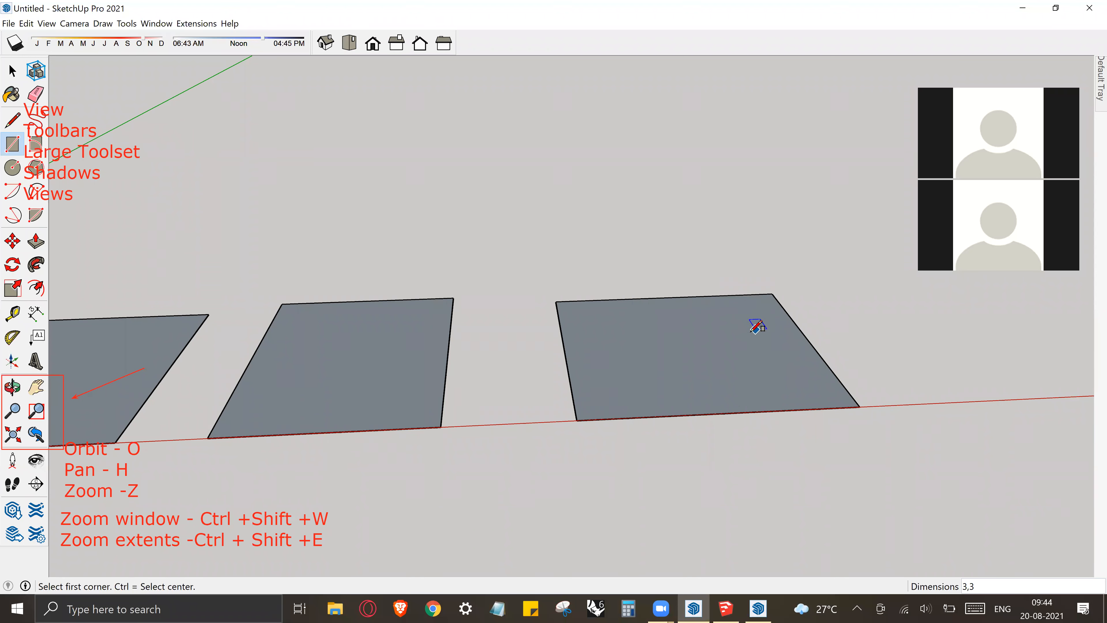
Draw a rectangle of about 2.00 m by 1.64 m from its center on the red axis, past the 3 m square
middle_drag(717, 380, 331, 392)
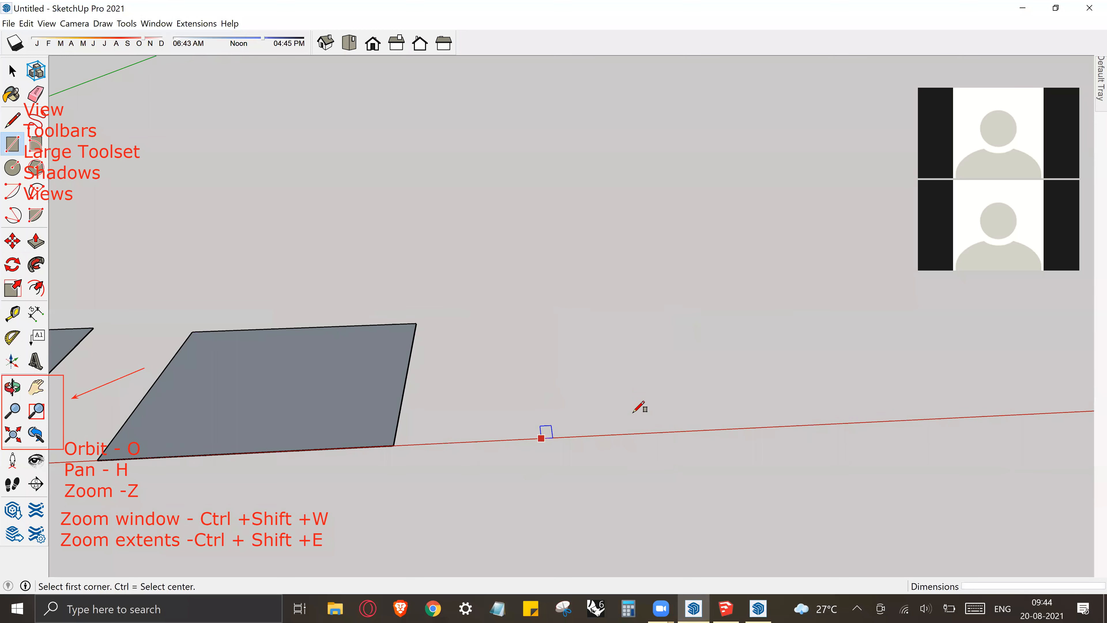
click(541, 437)
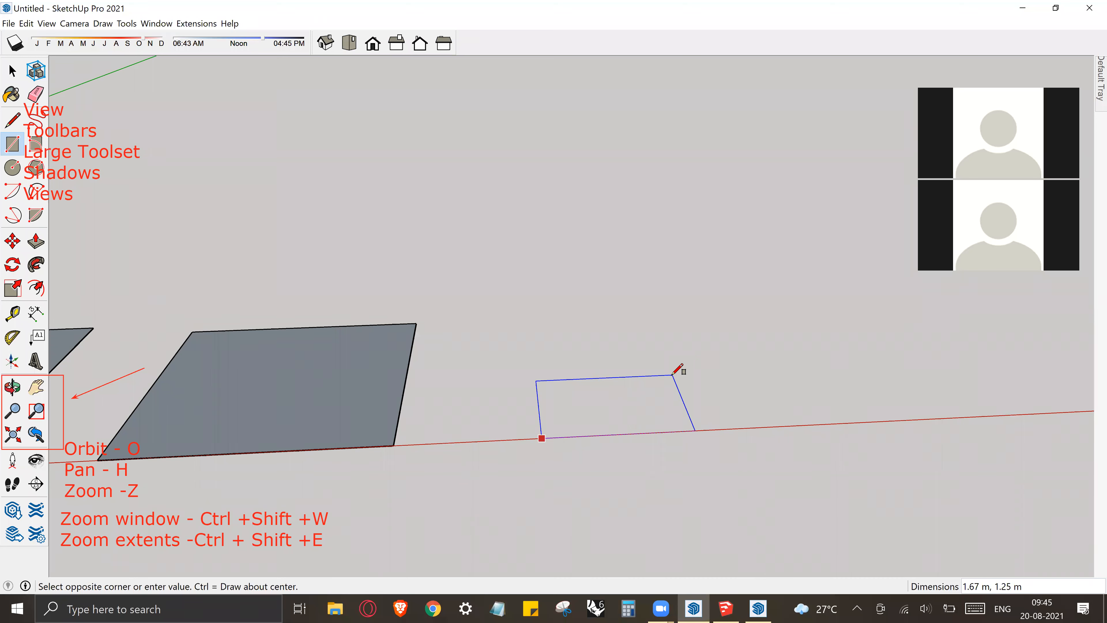
key(ctrl)
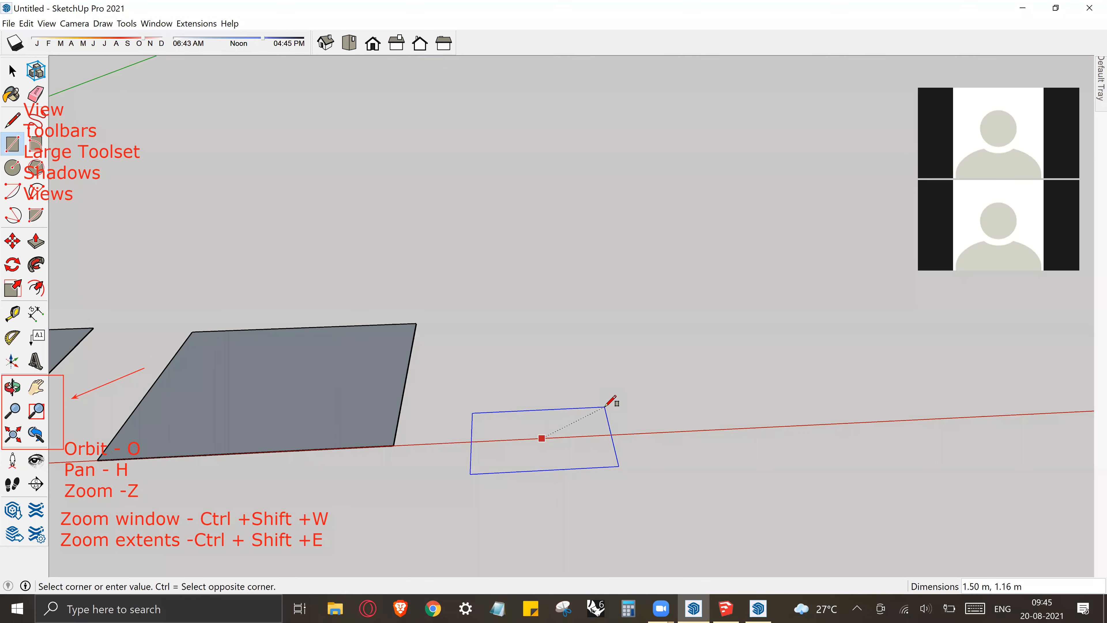
key(ctrl)
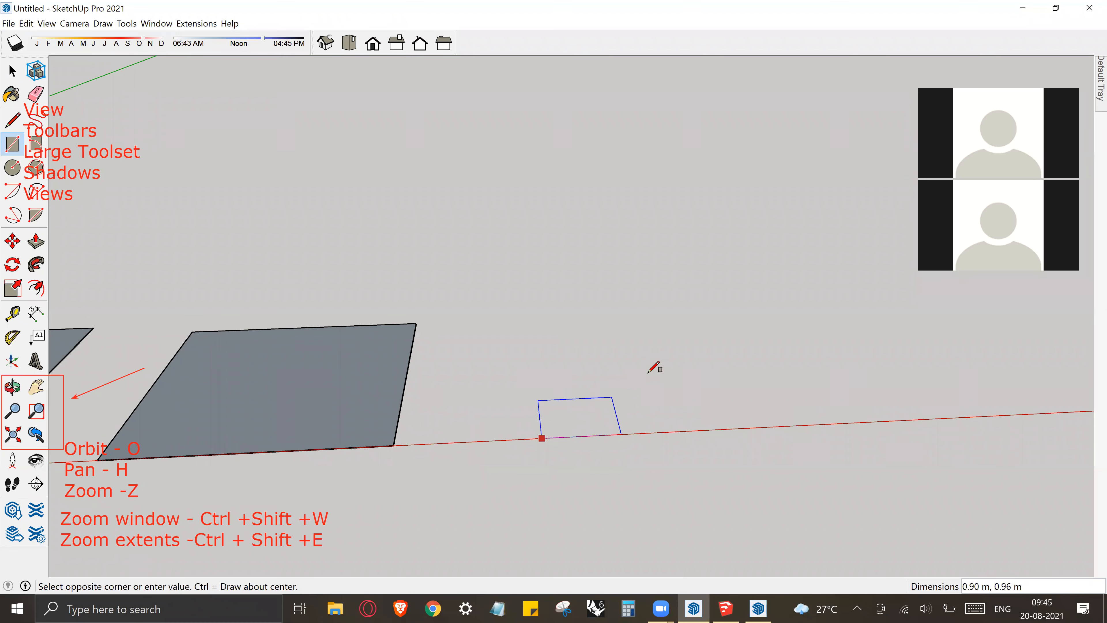
key(ctrl)
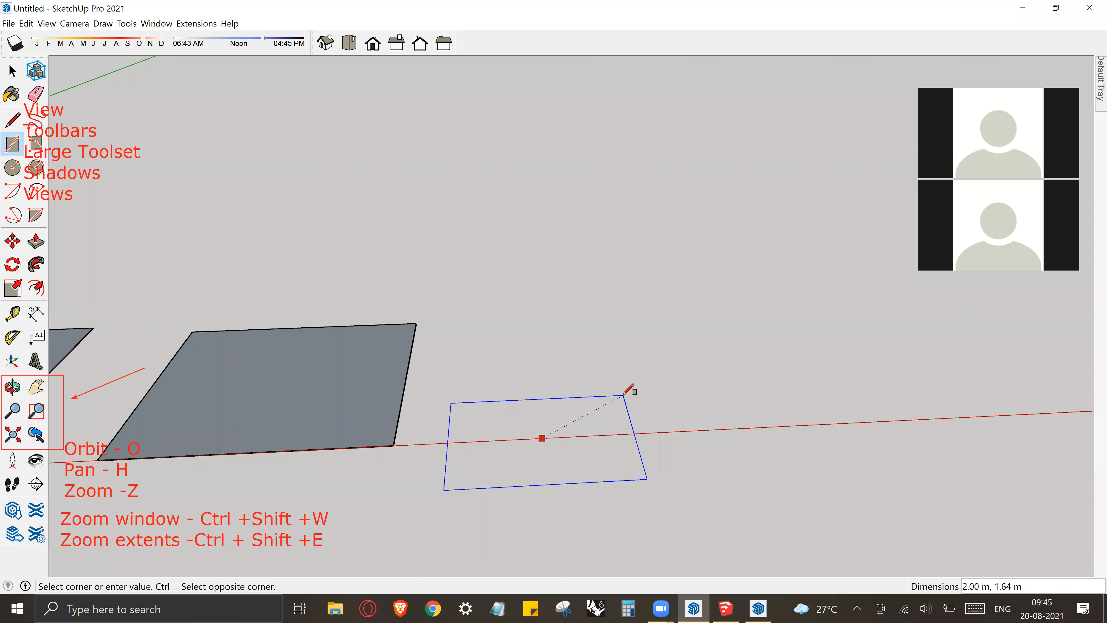
click(623, 394)
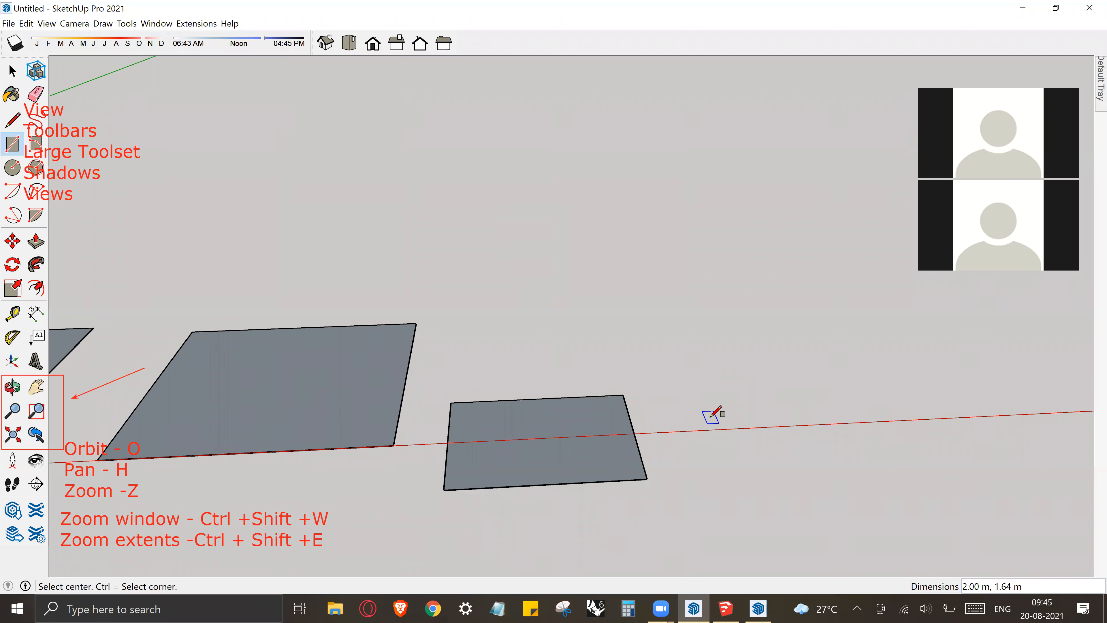
Switch back to corner-based drawing and add a rectangle of about 2.12 m by 2.89 m from the red axis, further along the row
middle_drag(711, 415, 499, 445)
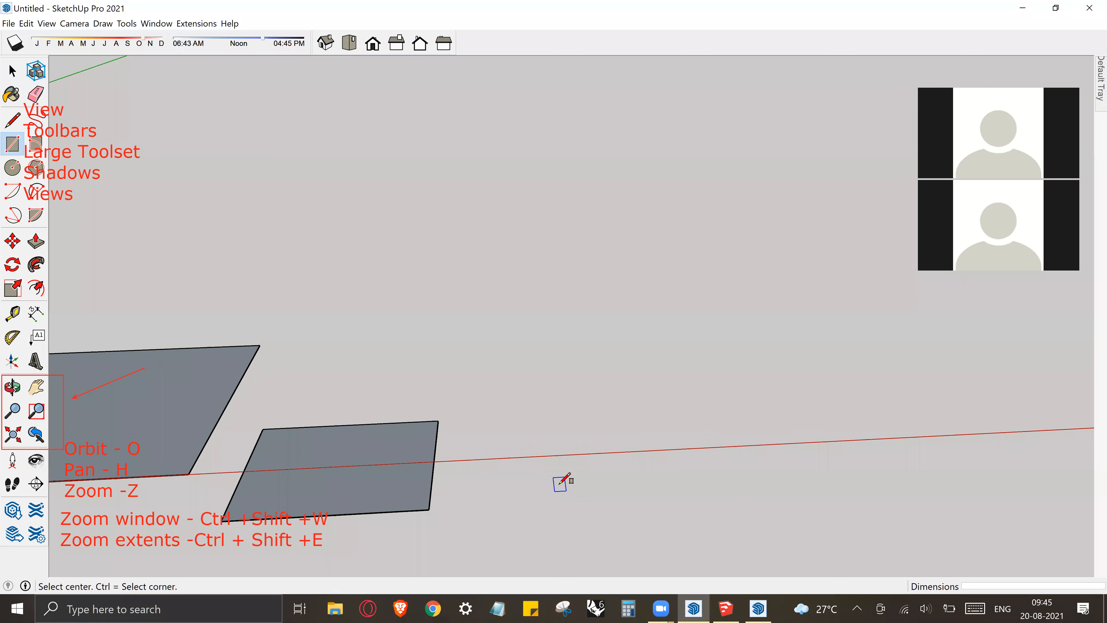
key(ctrl)
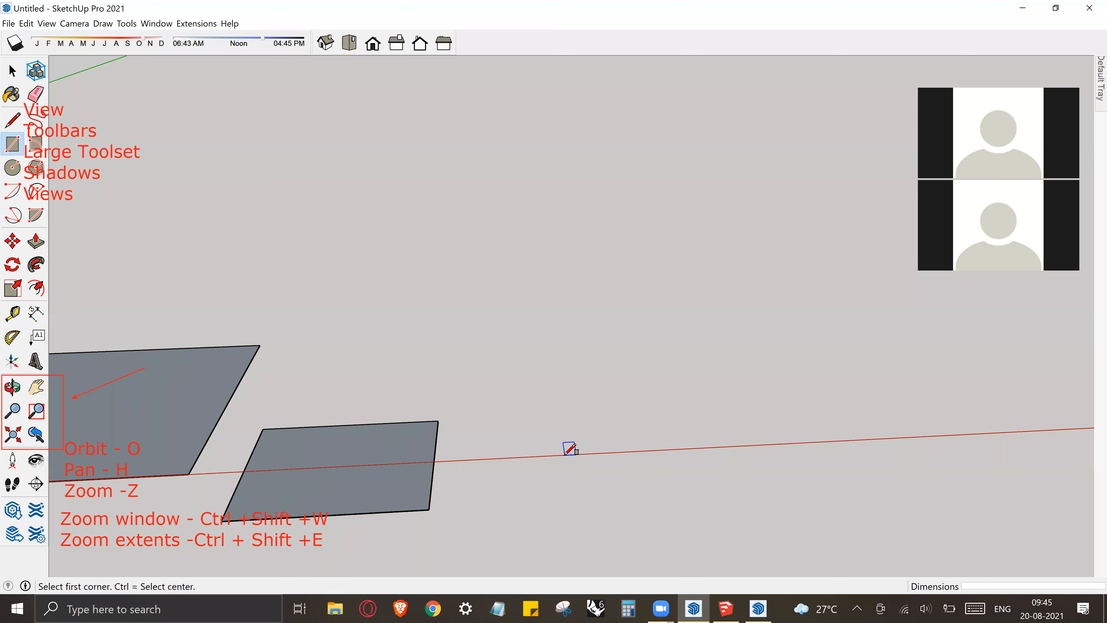
click(566, 456)
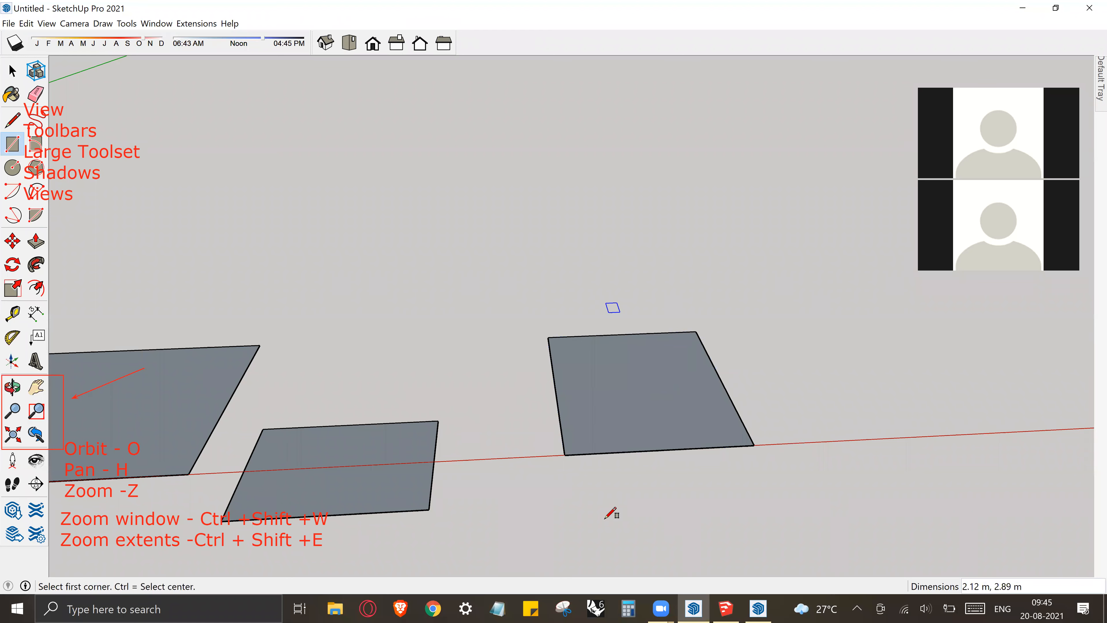
Draw a 3 by 4 m rectangle from a corner on the red axis, past the last rectangle in the row
key(o)
mouse_move(675, 437)
shift+mouse_down()
mouse_move(462, 457)
mouse_move(514, 474)
shift+mouse_up()
key(r)
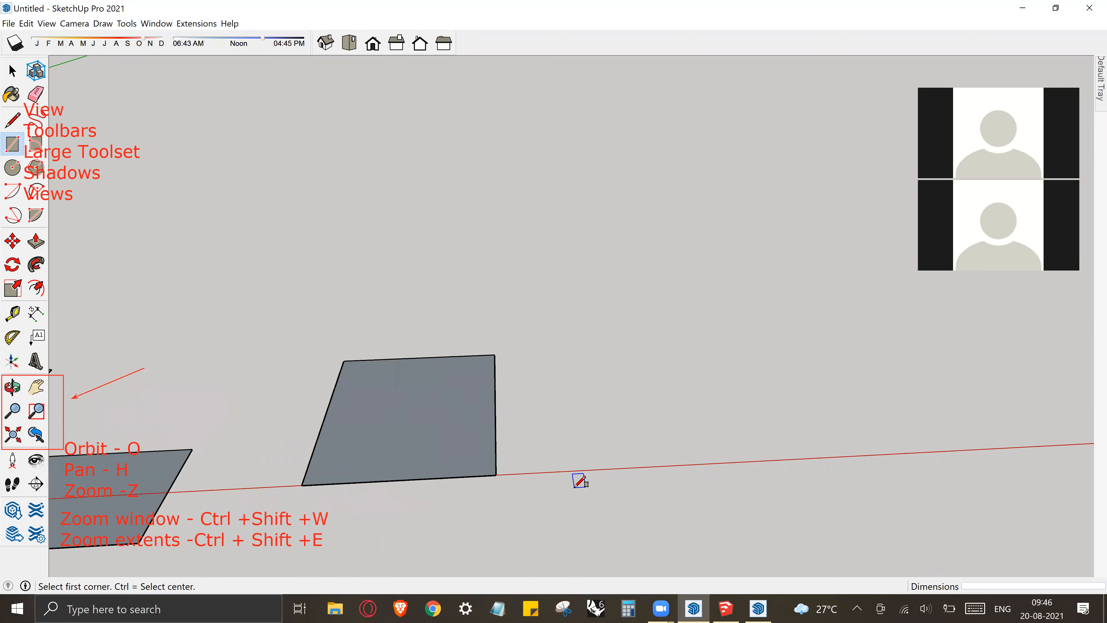
click(579, 472)
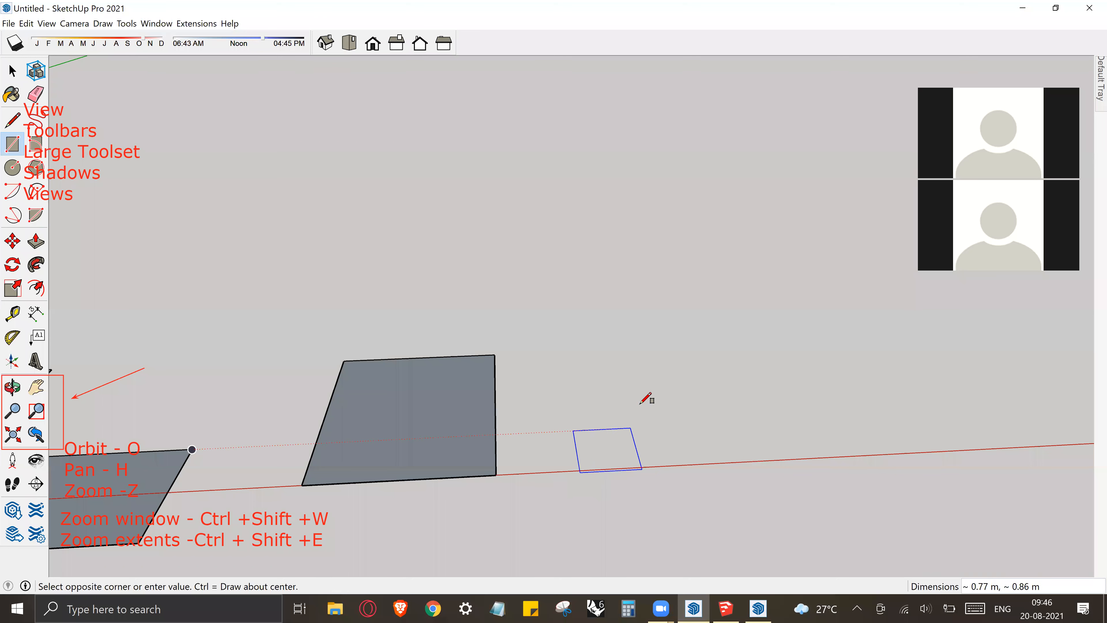
text(3)
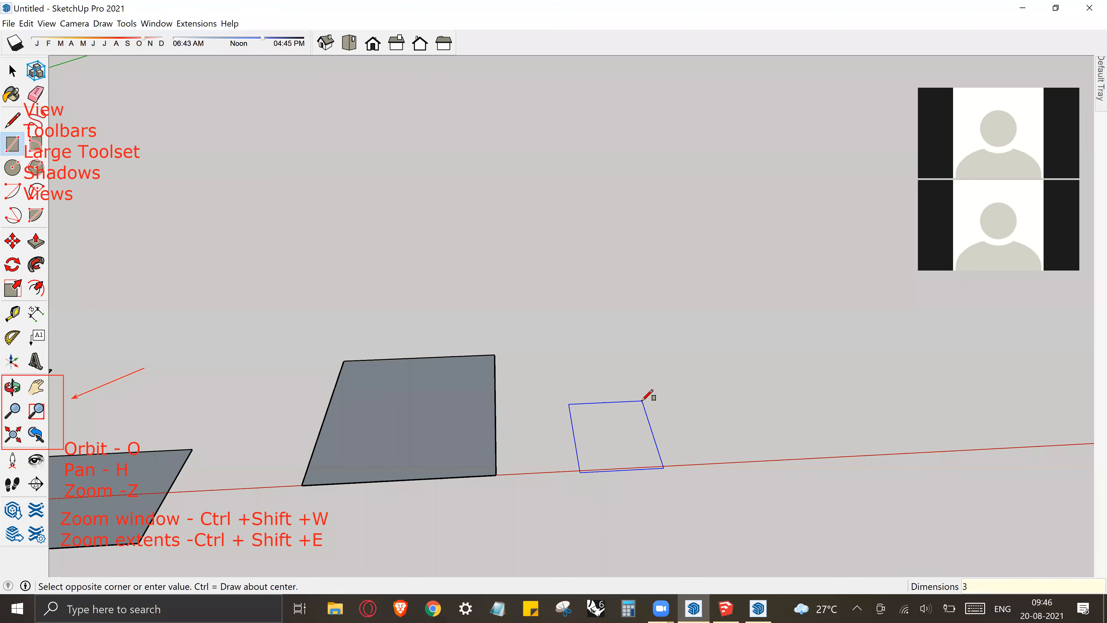
key(Return)
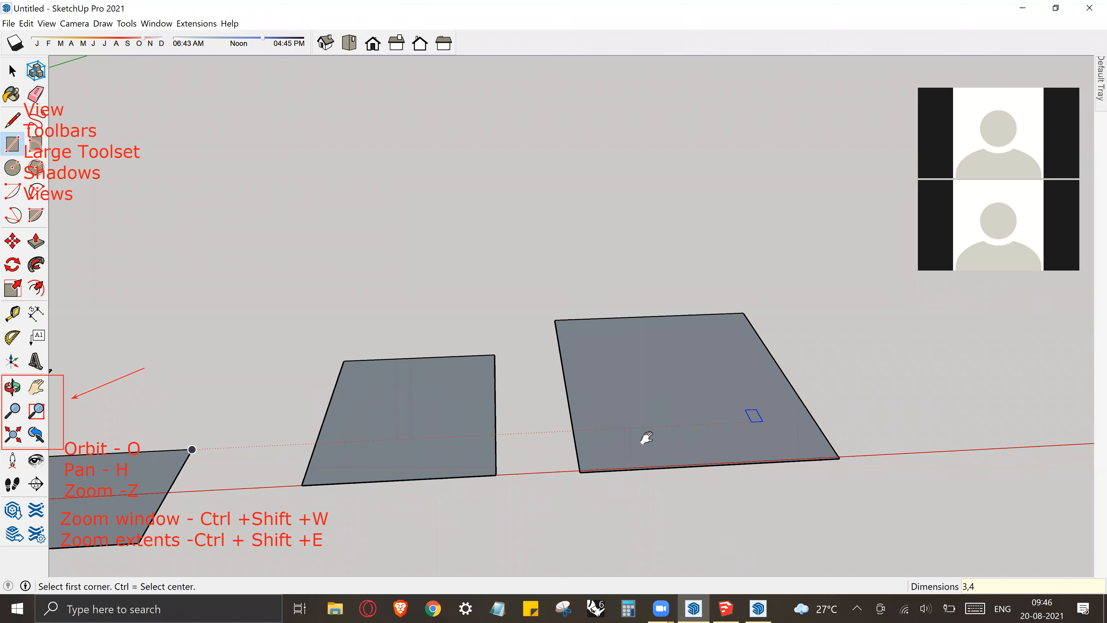
Draw a rectangle of about 1.03 m by 1.66 m from its center on the red axis, past the 3 by 4 m one
shift+middle_drag(753, 417, 599, 434)
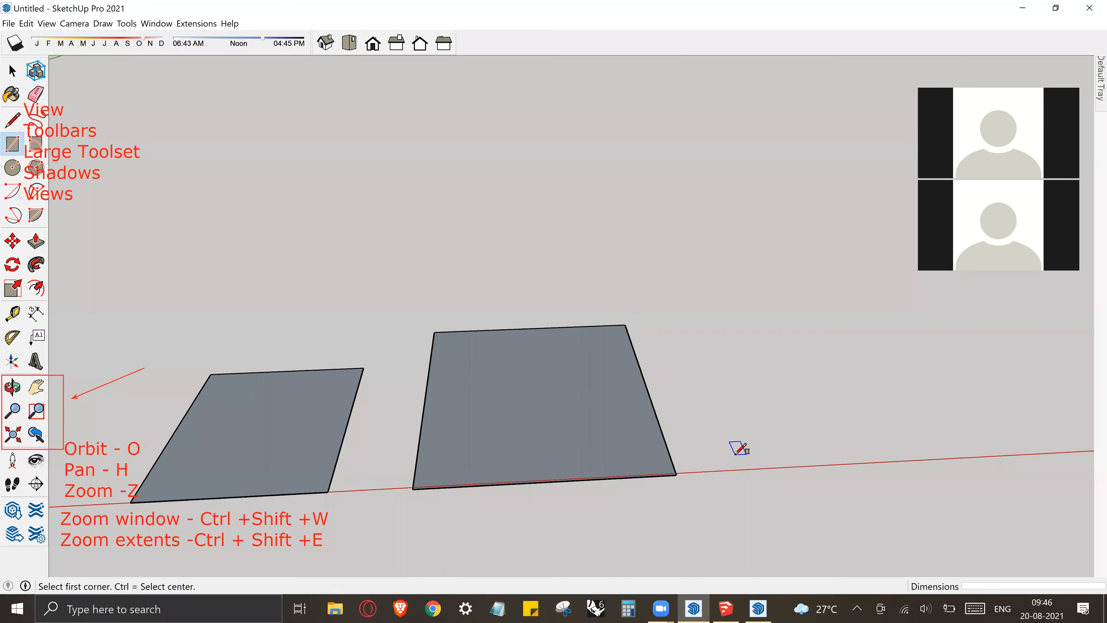
middle_drag(783, 435, 602, 440)
click(611, 476)
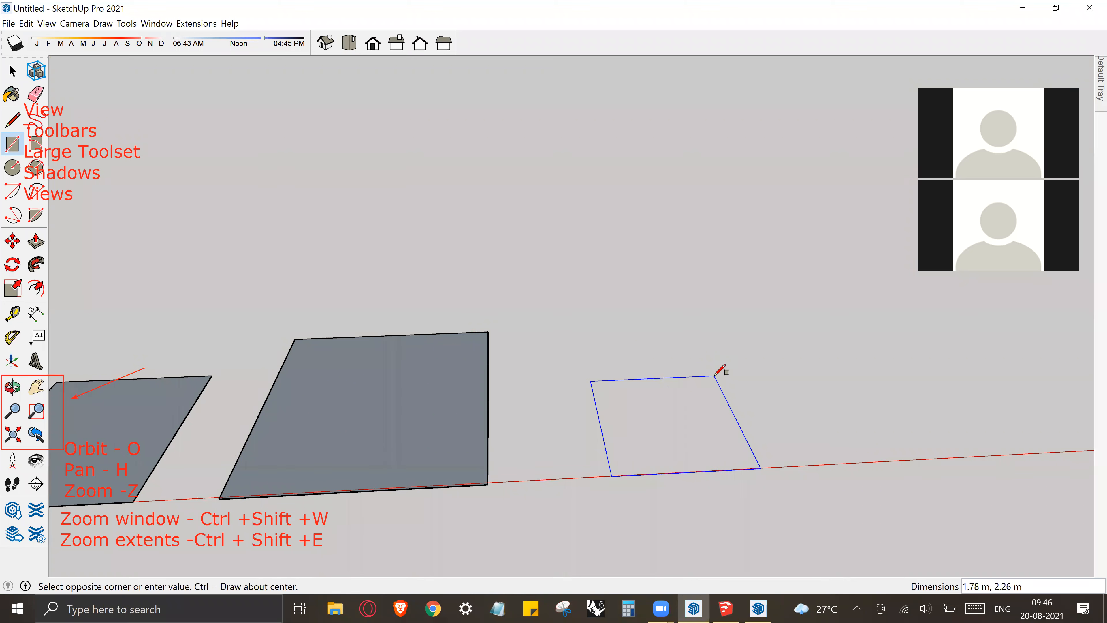
key(ctrl)
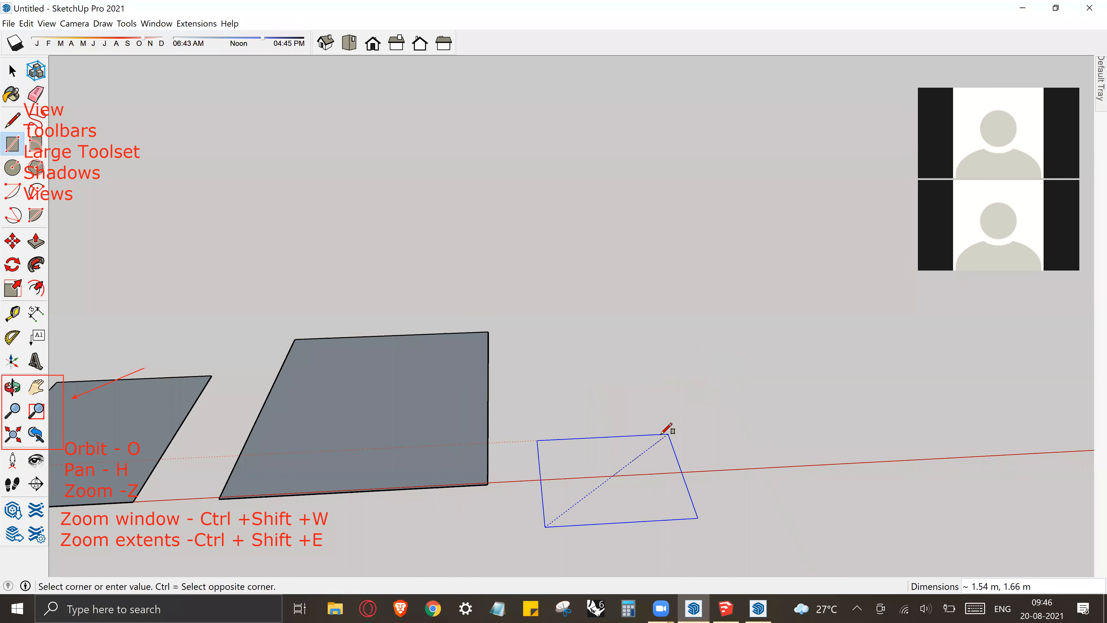
click(644, 435)
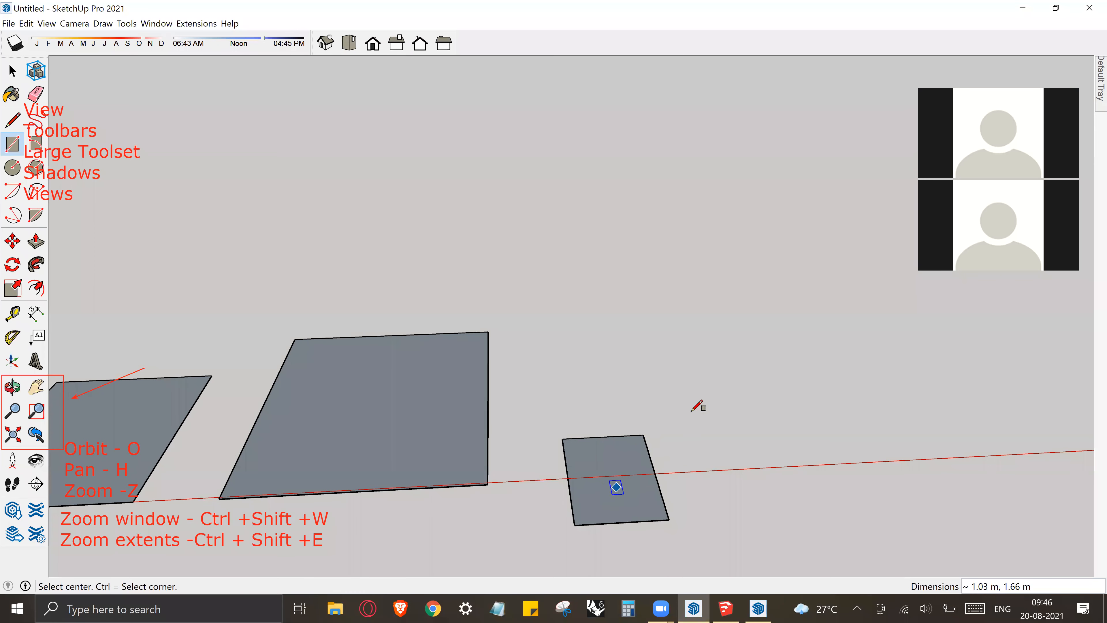
Draw a 1 by 1 m square from its center on the red axis at the end of the row
click(755, 464)
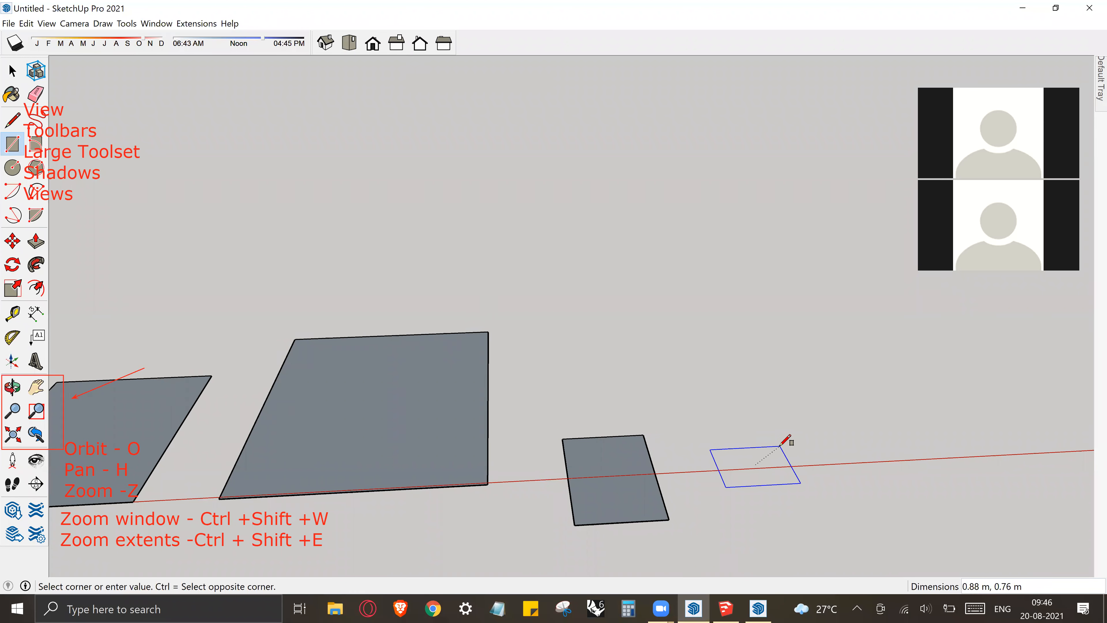
text(1,1)
key(Return)
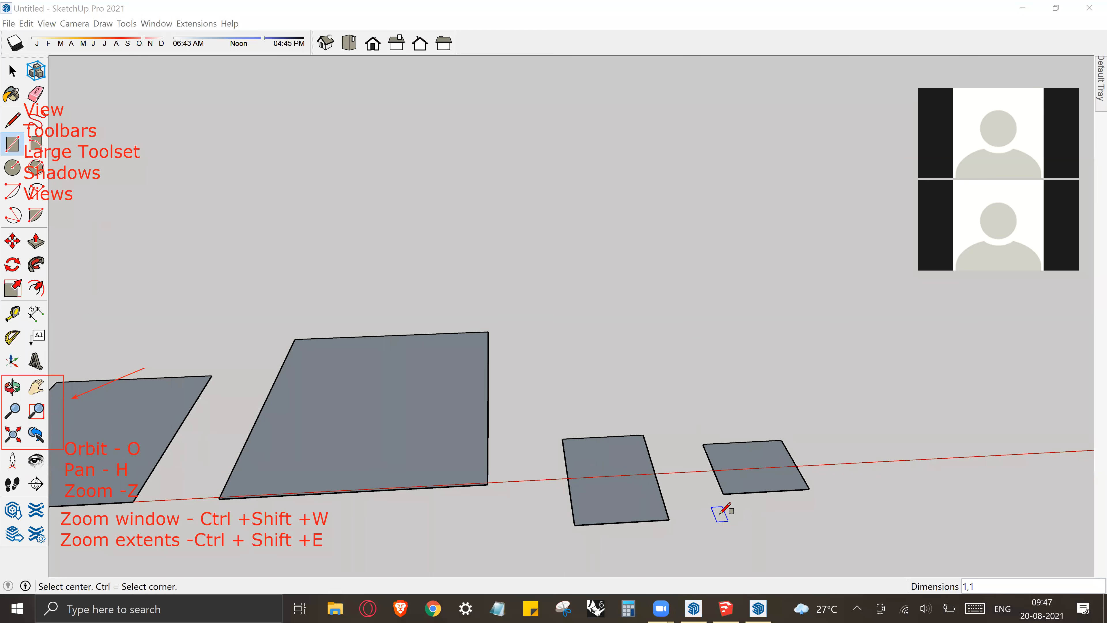
scroll(679, 465, down, 4)
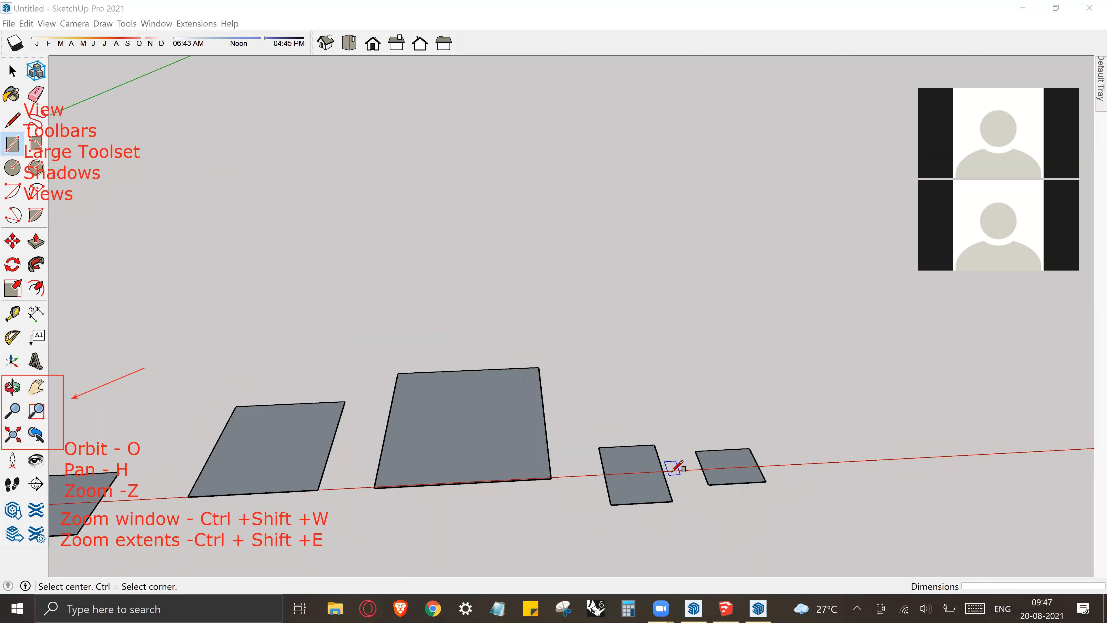
middle_drag(676, 467, 348, 410)
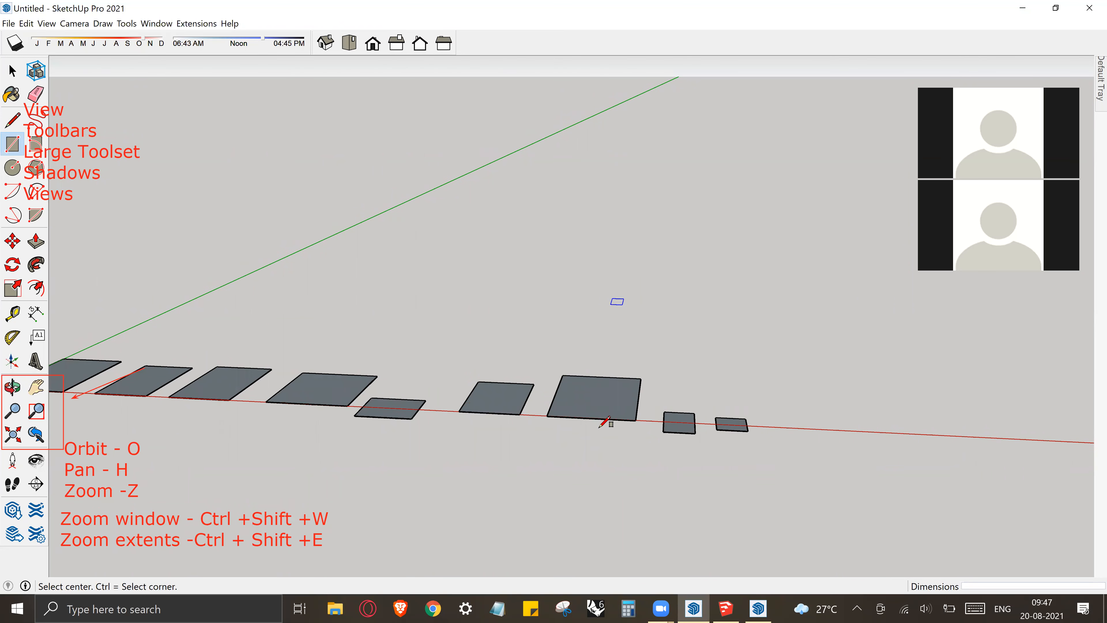
Push/Pull the 3 by 4 m rectangle up by about 3.51 m into a box and raise its top about 0.08 m more
middle_drag(621, 418, 562, 313)
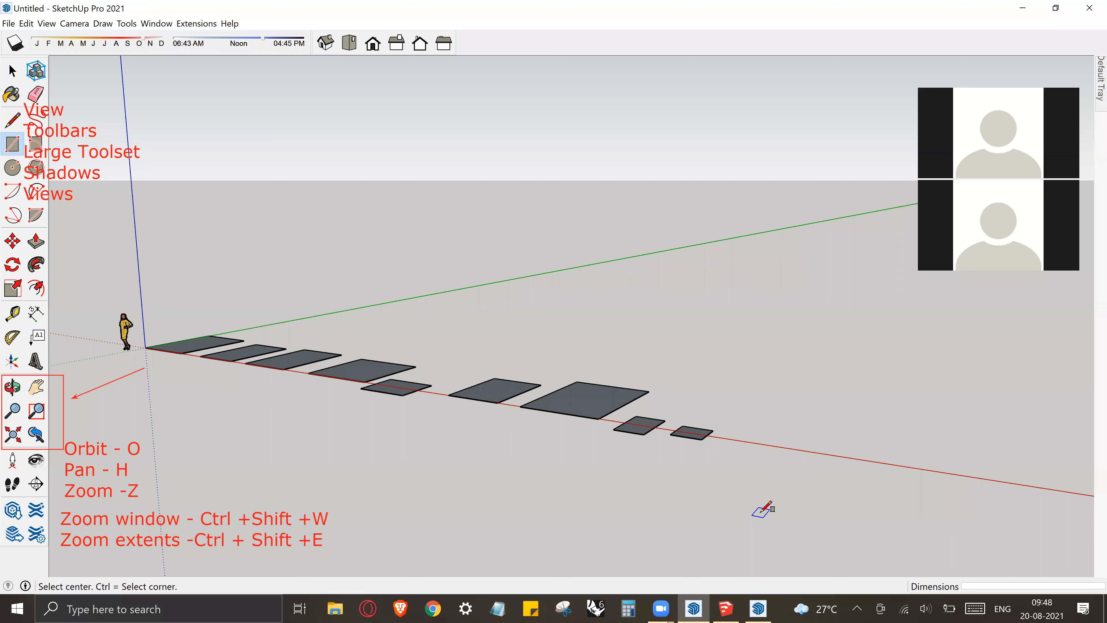
key(p)
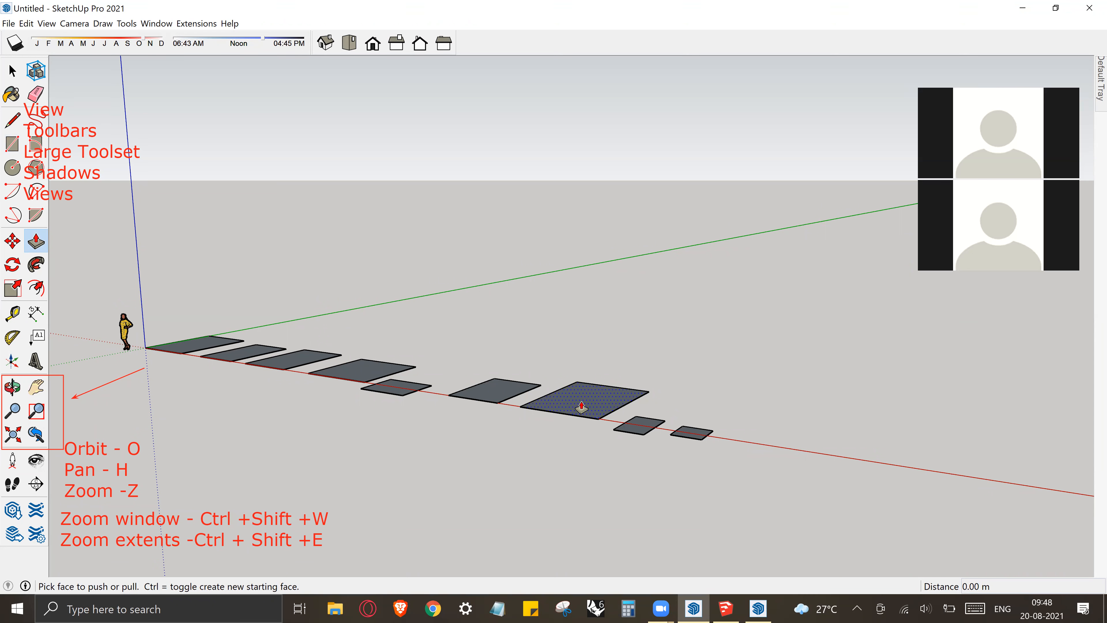
scroll(582, 407, up, 2)
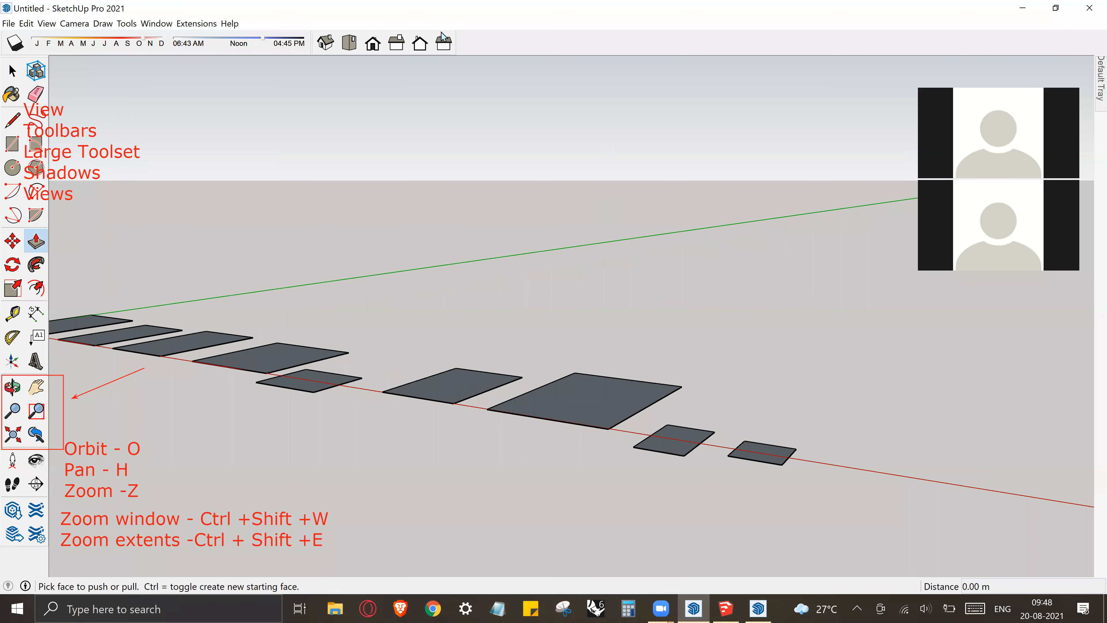
click(623, 390)
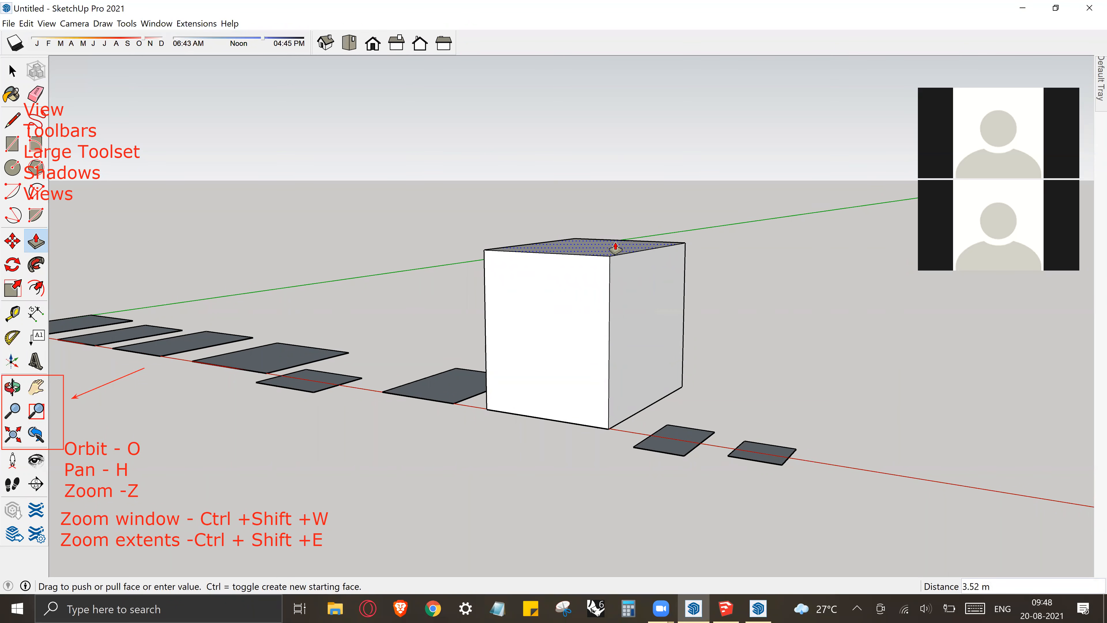
click(612, 247)
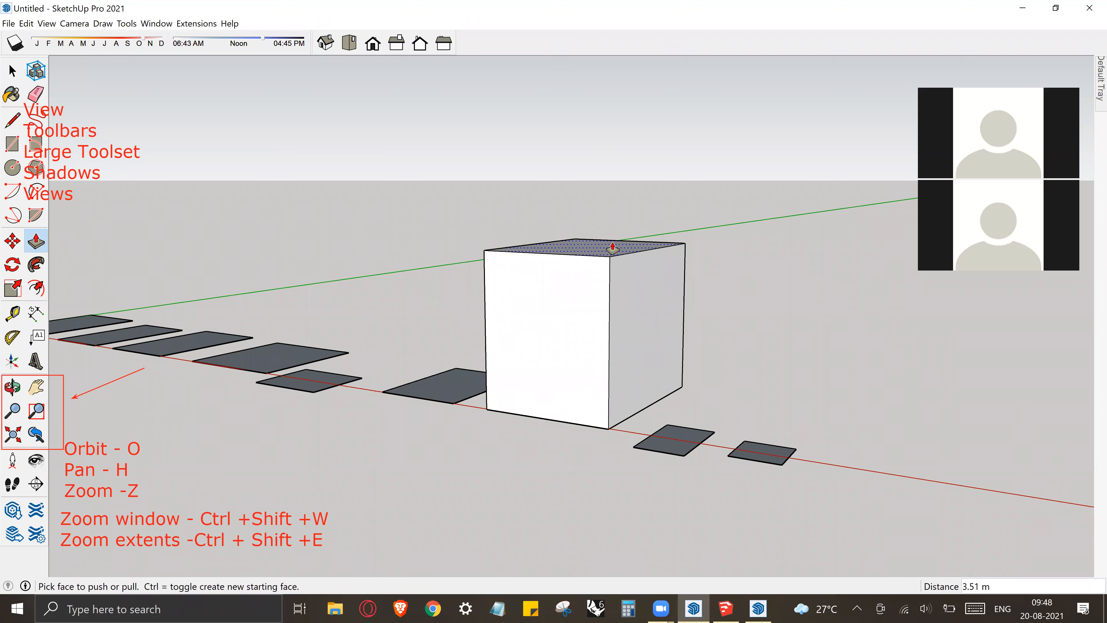
click(613, 247)
click(681, 242)
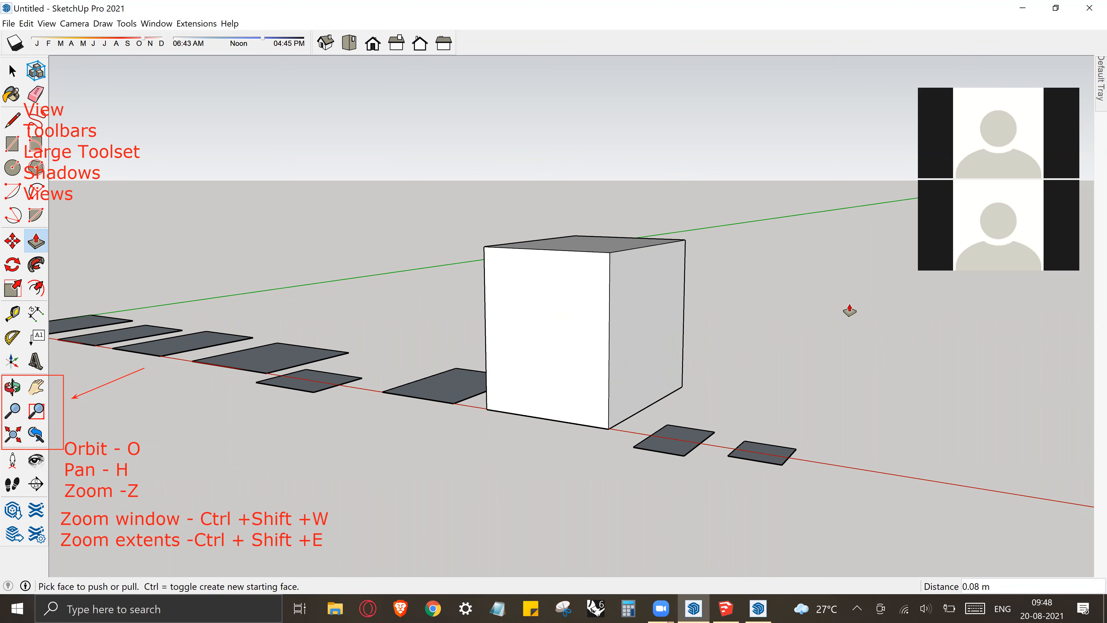
Push the large box's front face in and pull it back out, and lower its top by about 1.14 m
middle_drag(674, 314, 588, 355)
click(588, 354)
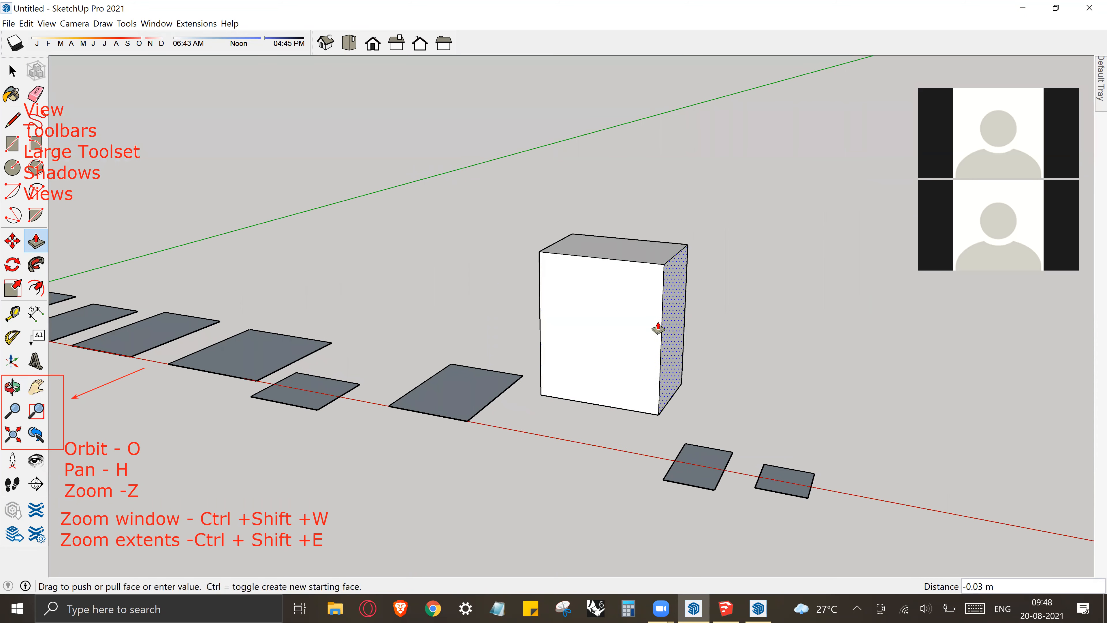
click(649, 324)
click(610, 349)
click(588, 376)
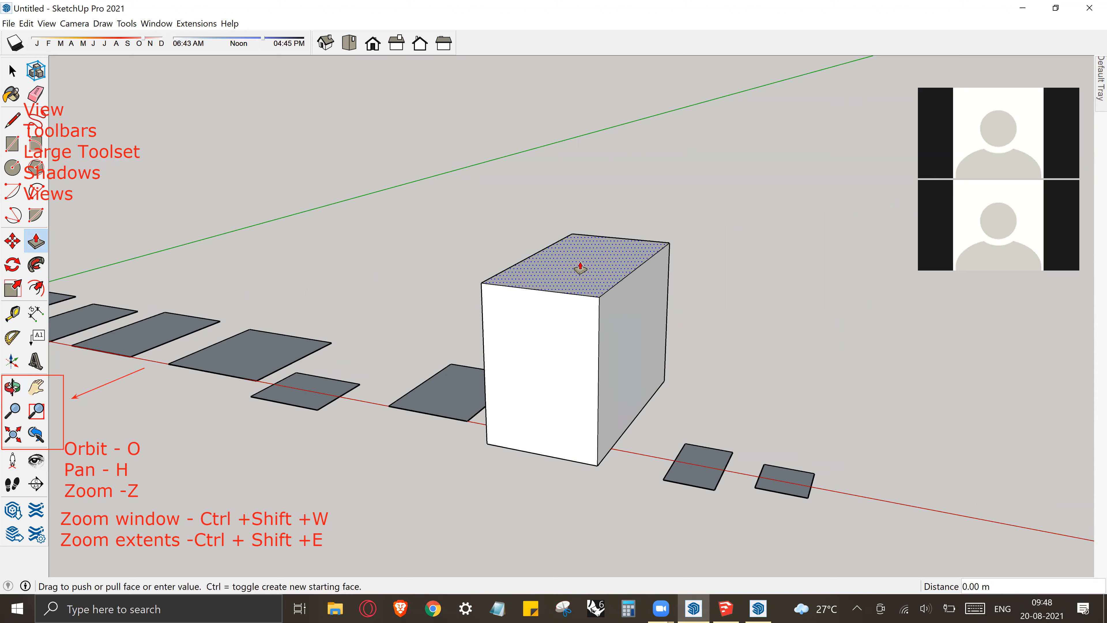
click(580, 320)
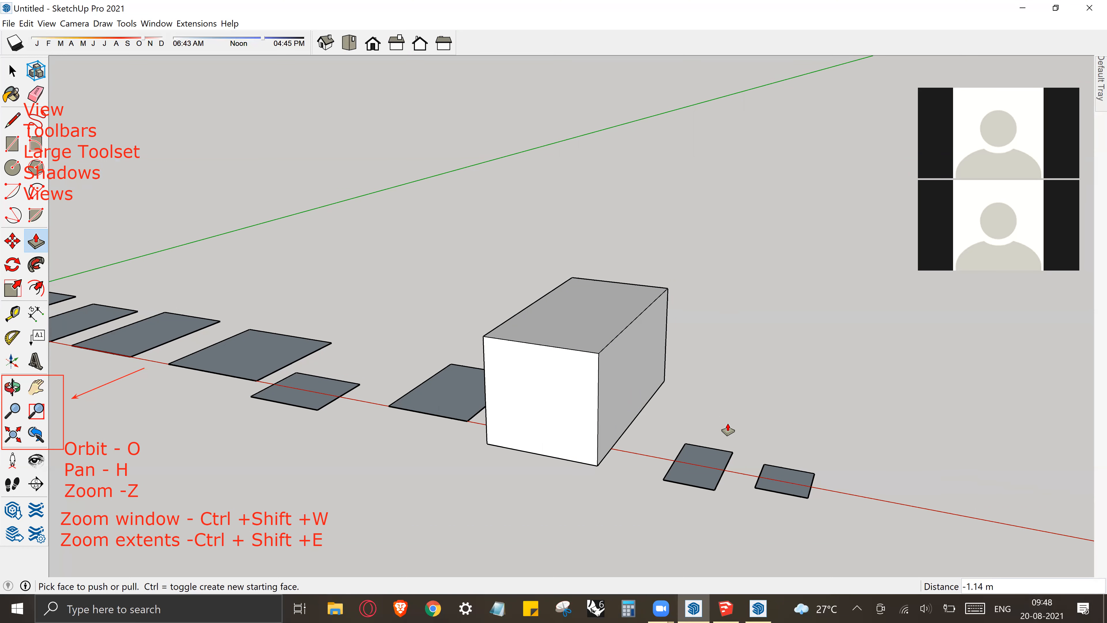
Pull up the two end rectangles, the last about 2.59 m, then the two before the large box about 1.99 m and 3.26 m
drag(704, 463, 720, 332)
drag(782, 480, 778, 370)
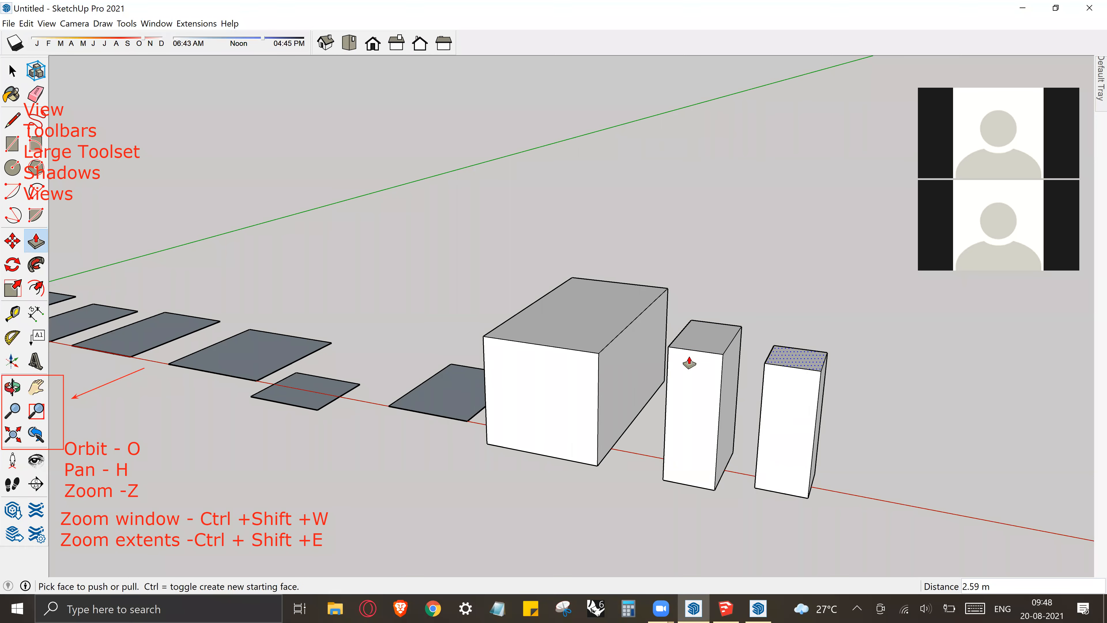
drag(447, 396, 550, 299)
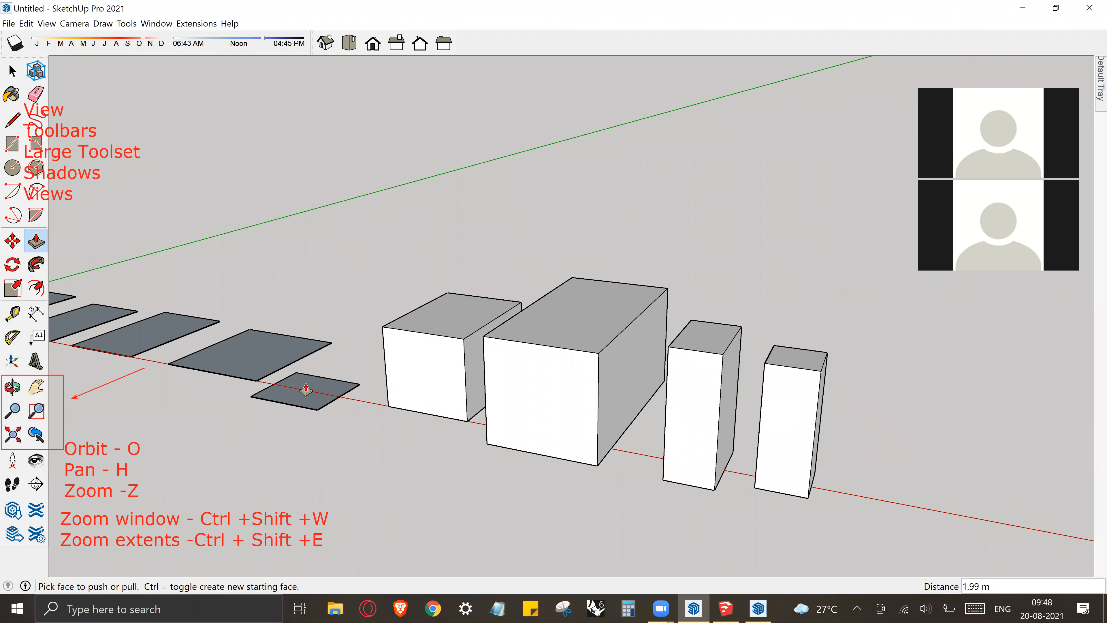
drag(298, 395, 299, 264)
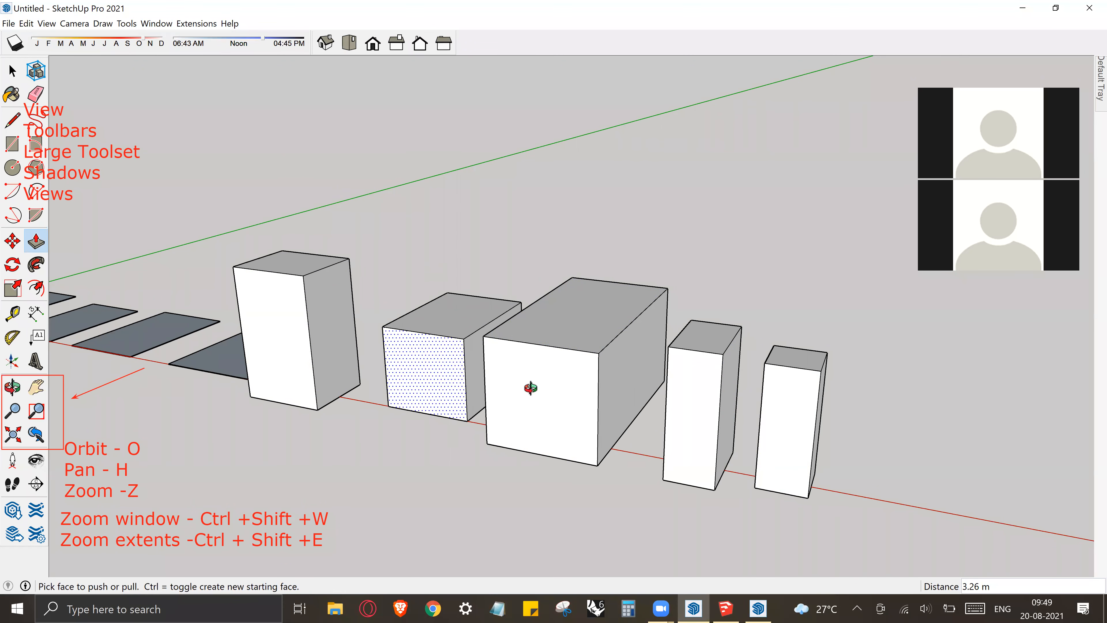
key(o)
middle_drag(650, 308, 571, 399)
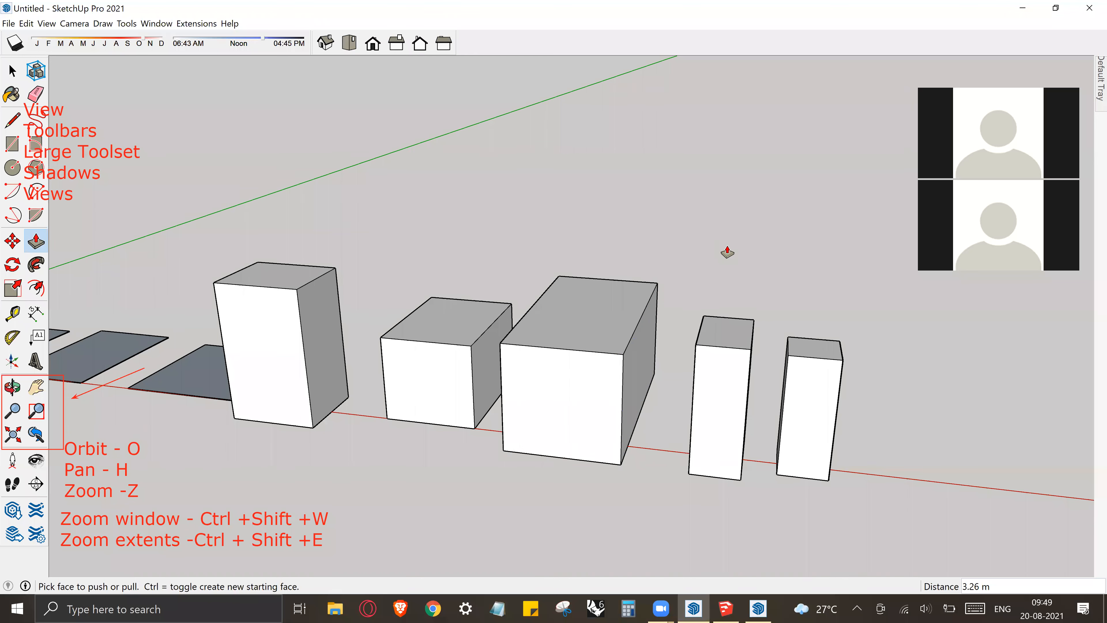
key(space)
middle_drag(756, 282, 796, 365)
key(o)
drag(745, 351, 249, 283)
key(space)
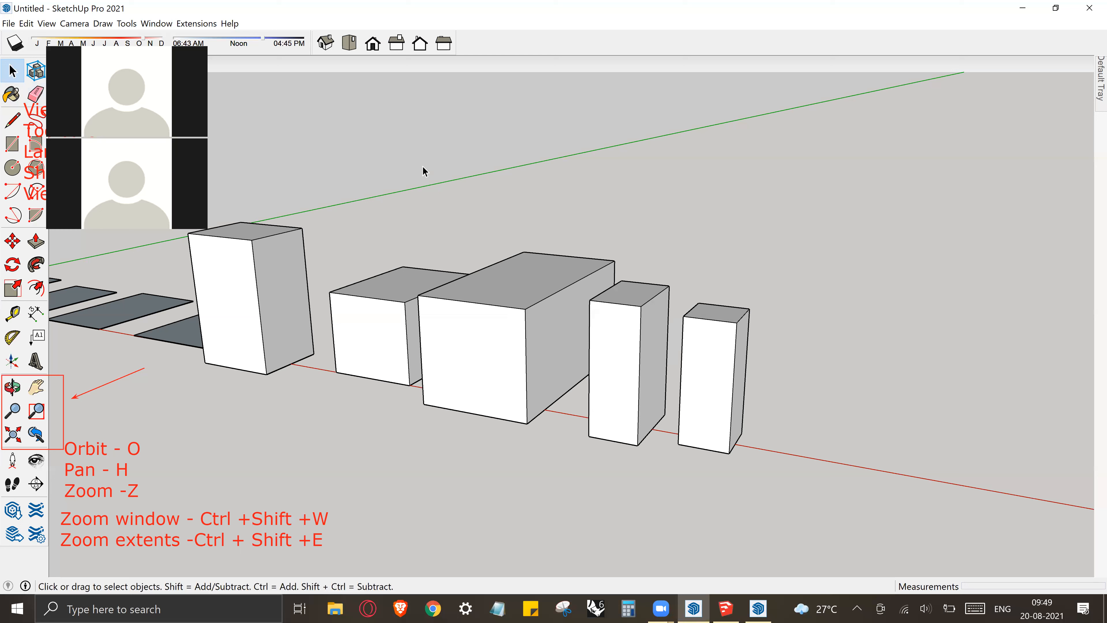
key(b)
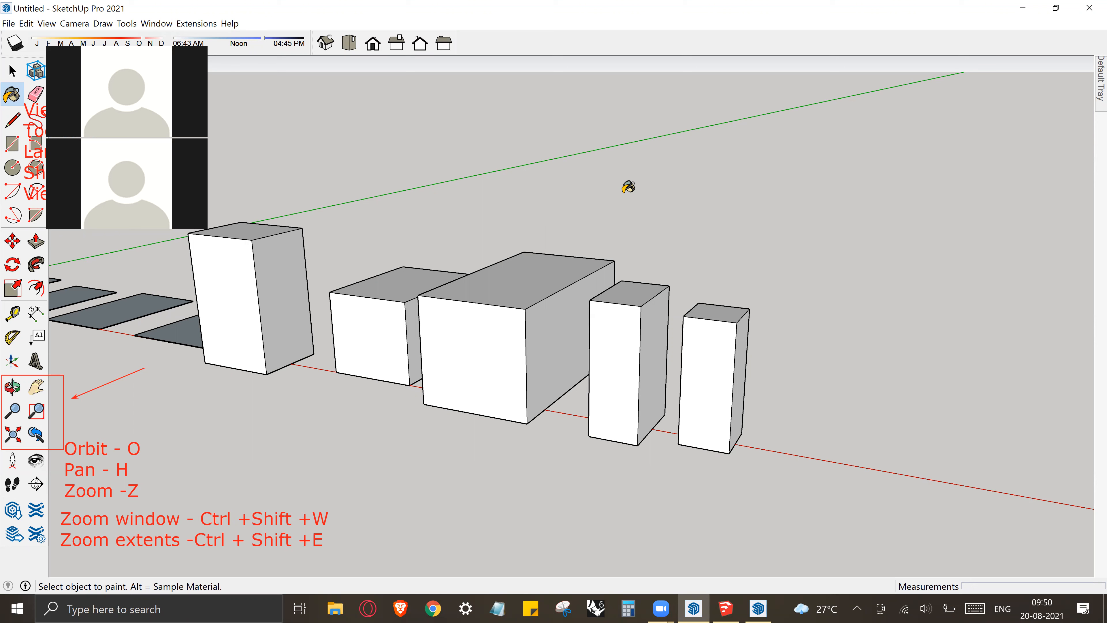
key(space)
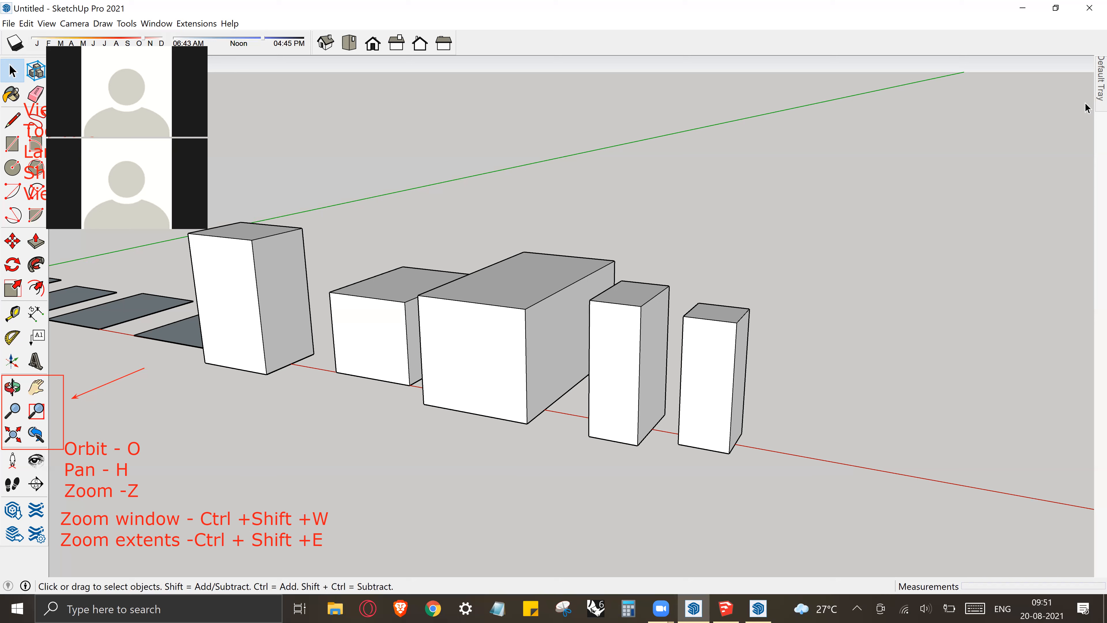
Pin the Default Tray open and remove Soften Edges from it
mouse_move(1092, 95)
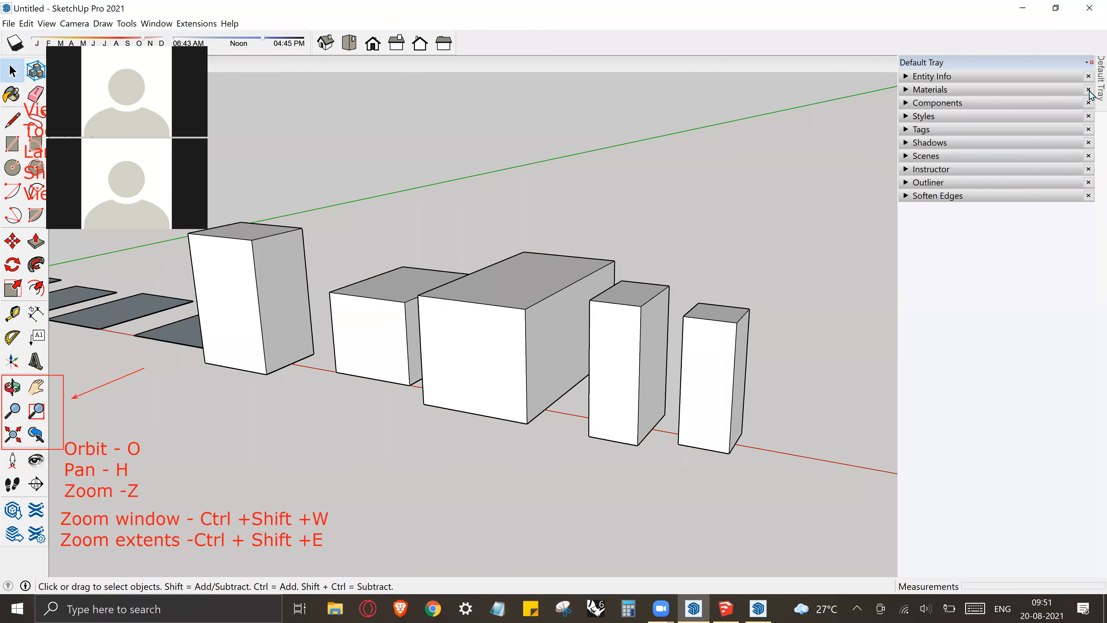
click(1088, 63)
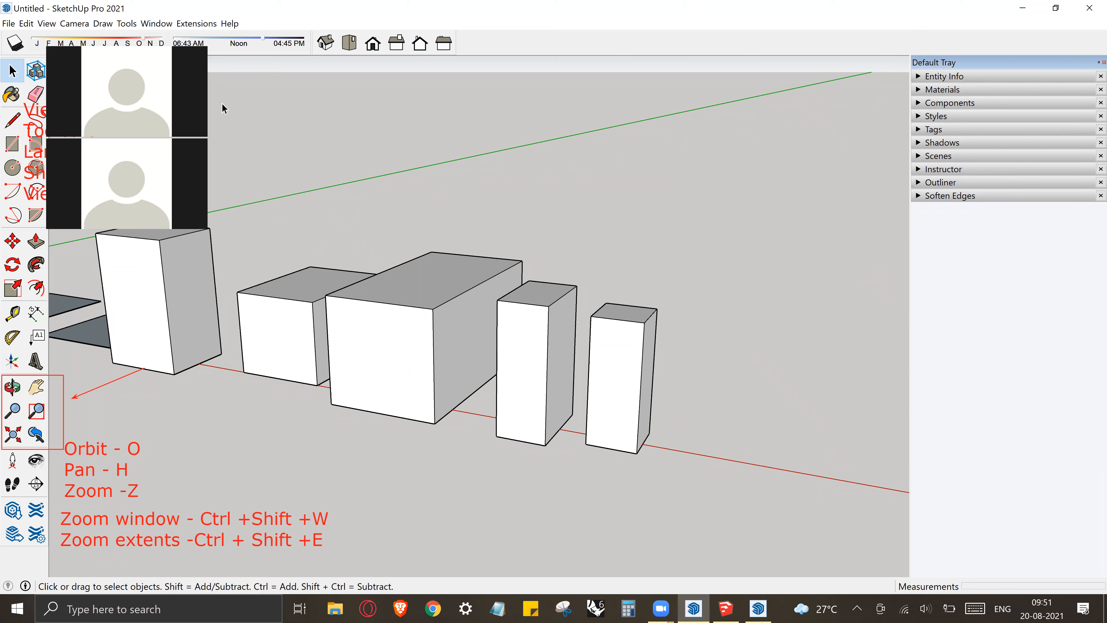
click(156, 23)
mouse_move(179, 38)
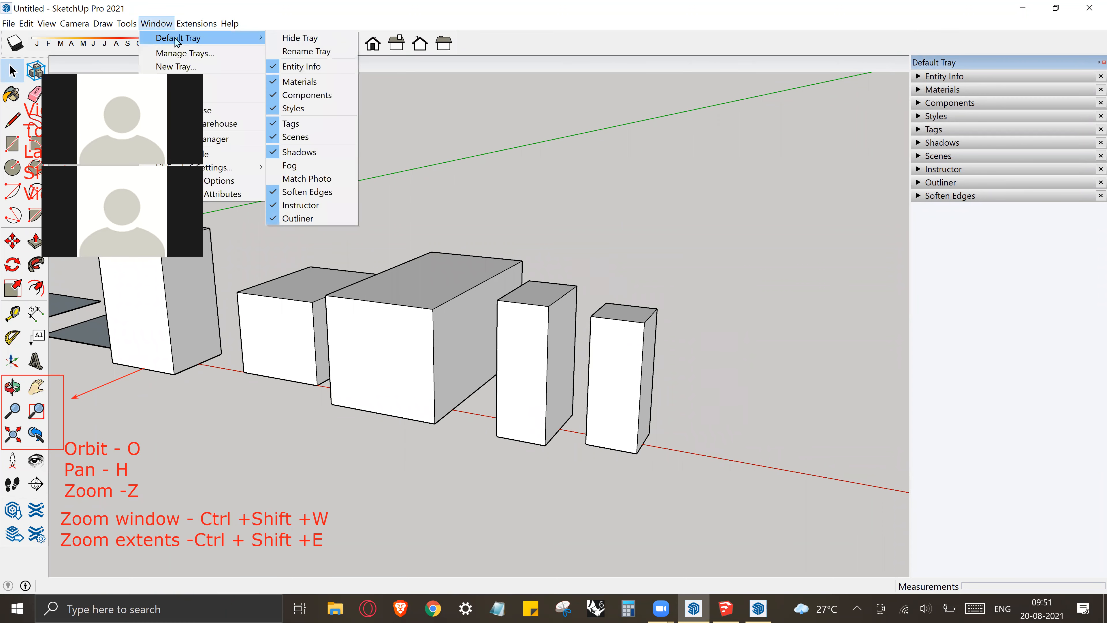
click(307, 192)
click(196, 23)
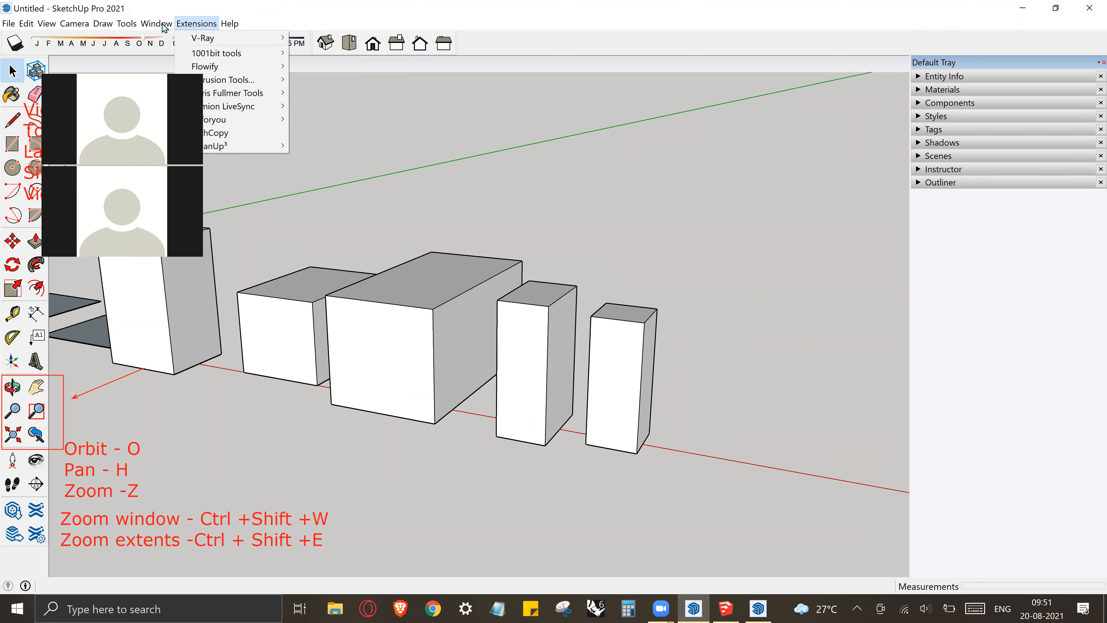
mouse_move(157, 23)
mouse_move(178, 38)
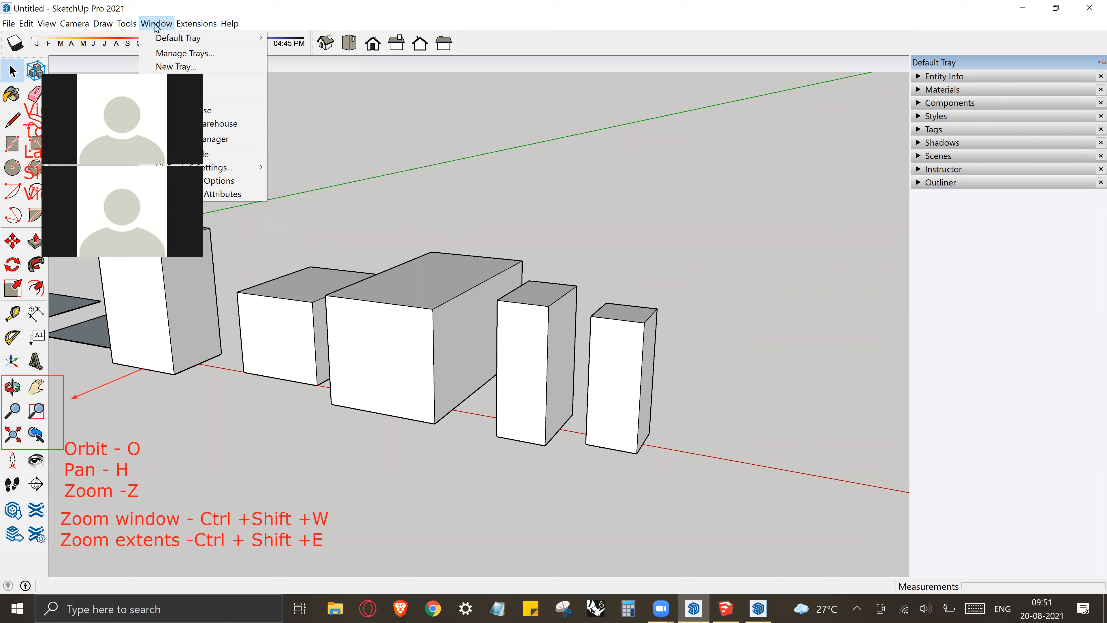
click(557, 130)
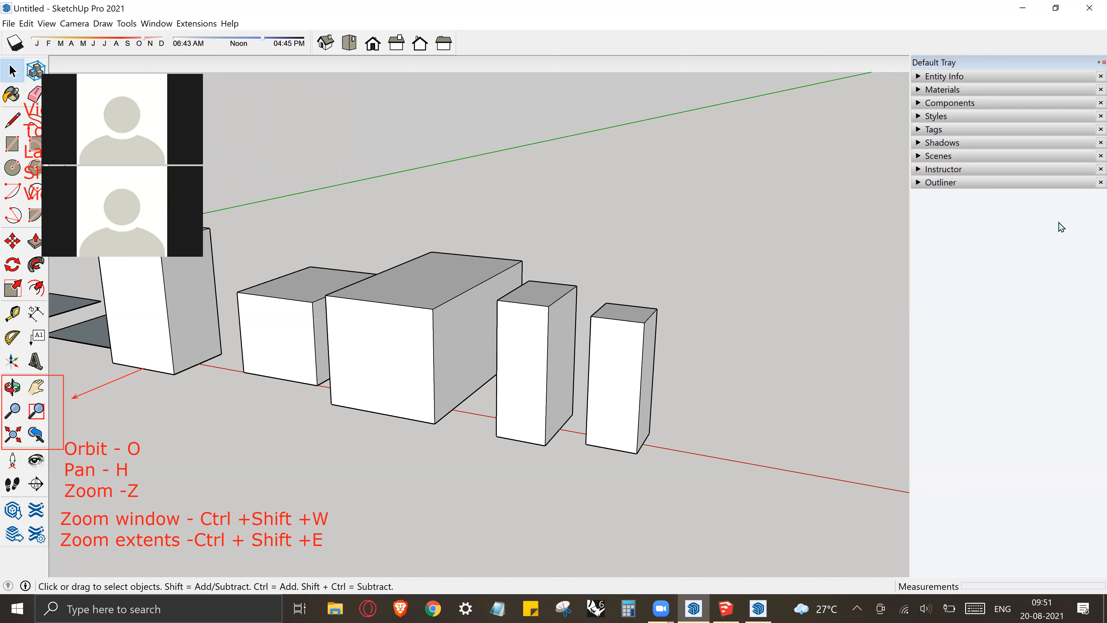
Browse the Brick, Cladding and Siding, Colors-Named, Water, Synthetic Surfaces and Tile material collections
click(919, 93)
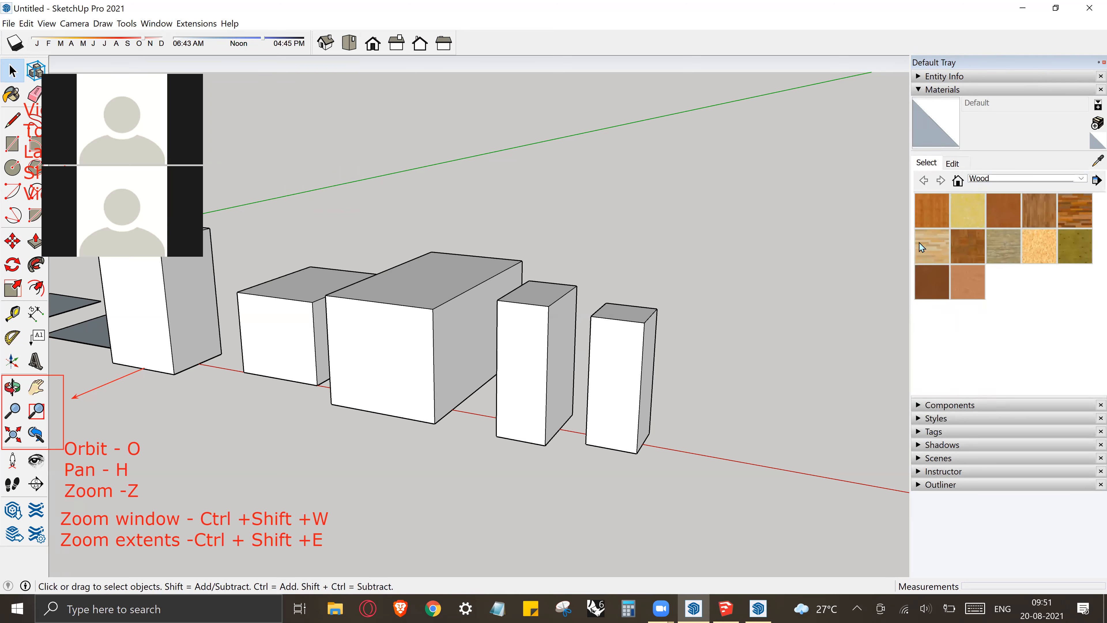
click(996, 179)
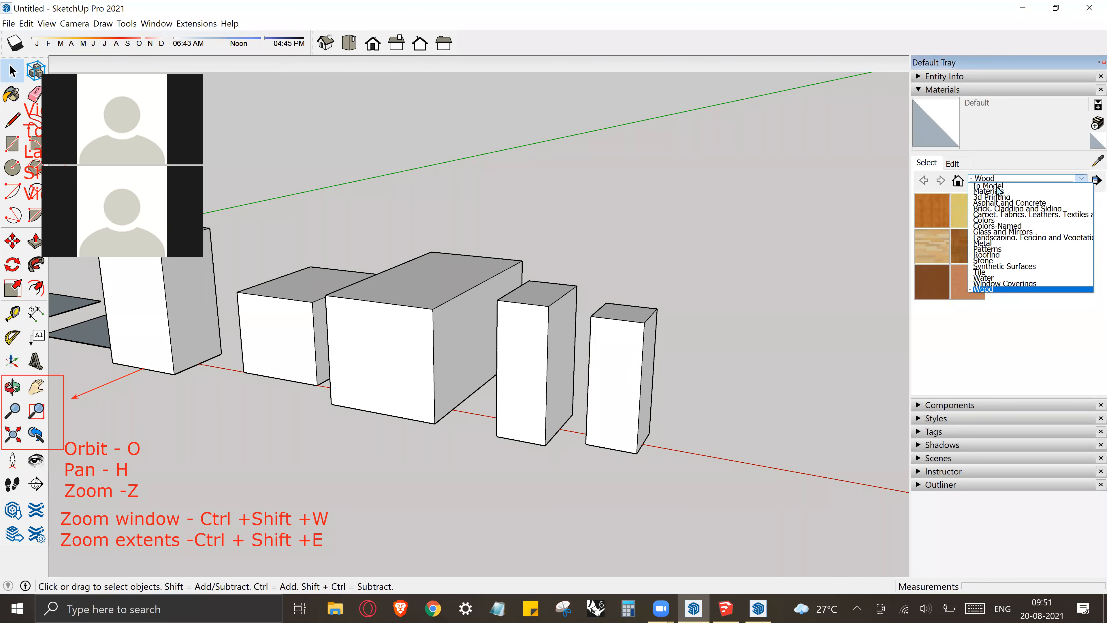
click(995, 209)
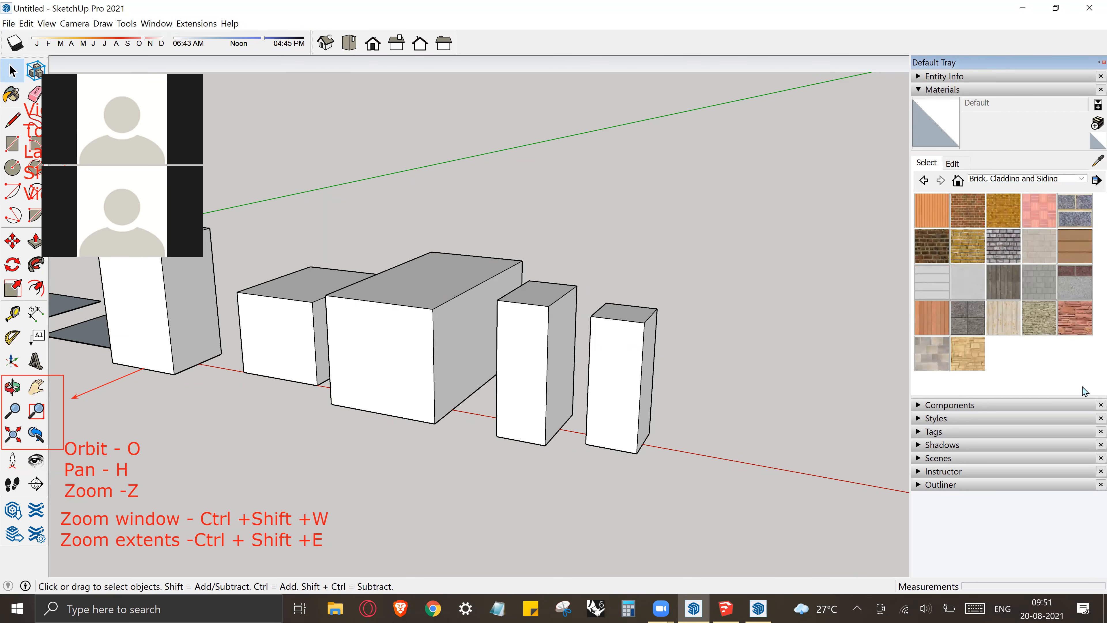
click(1081, 178)
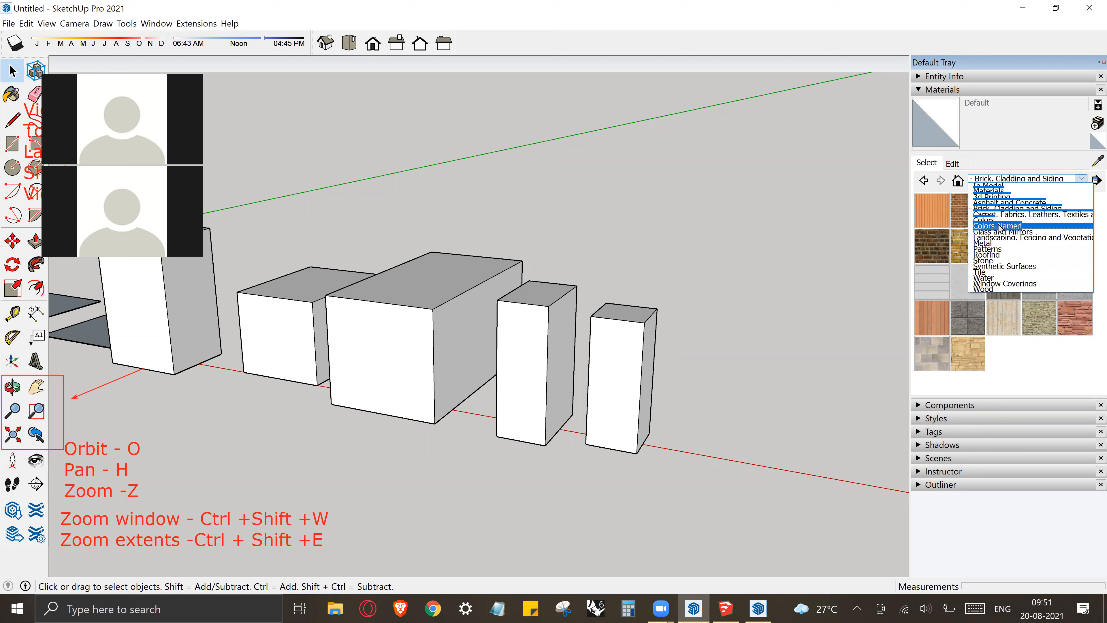
click(998, 226)
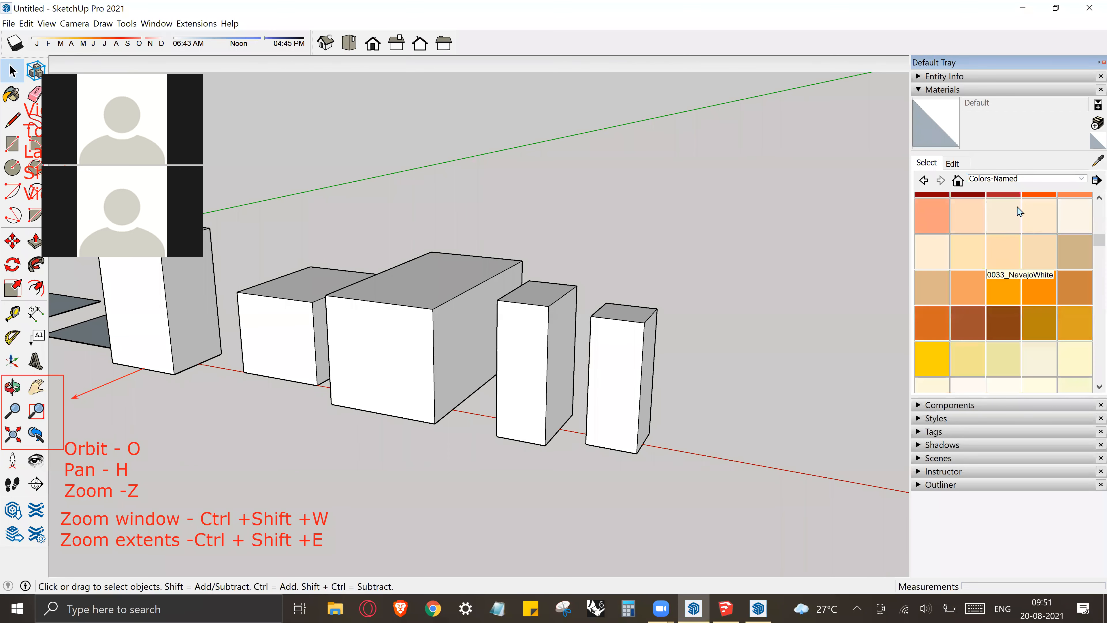
click(1081, 178)
click(987, 280)
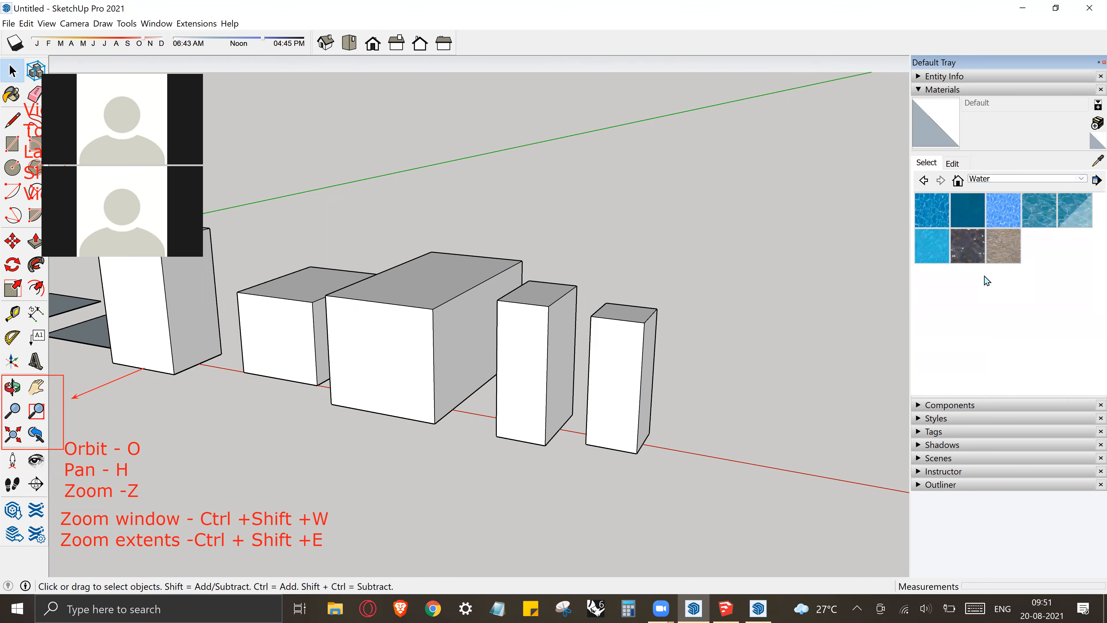
click(996, 181)
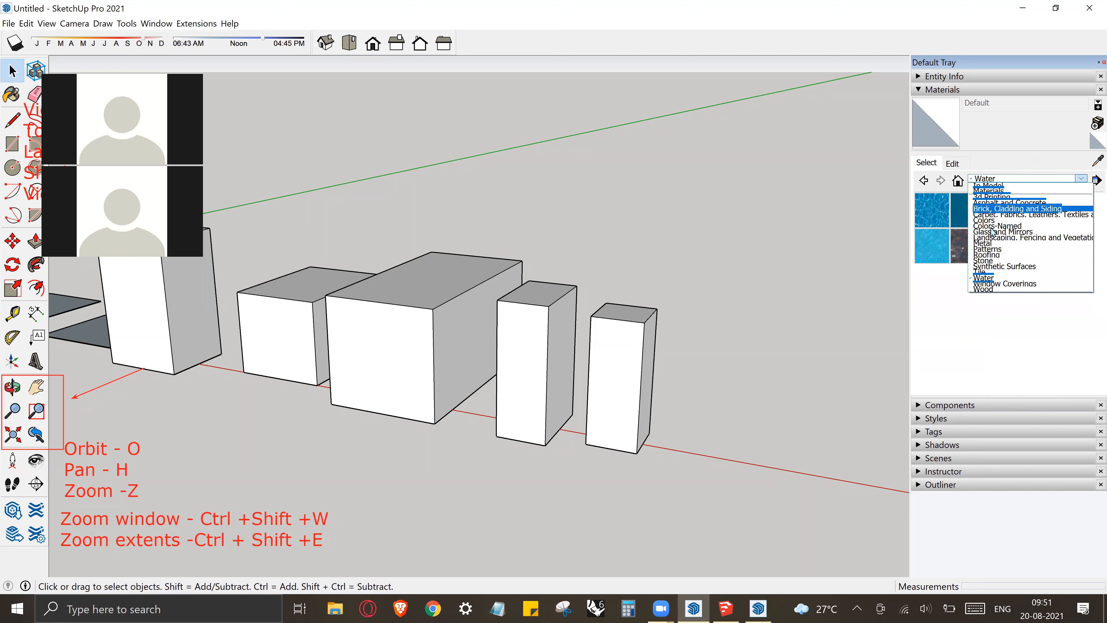
click(976, 268)
click(1010, 180)
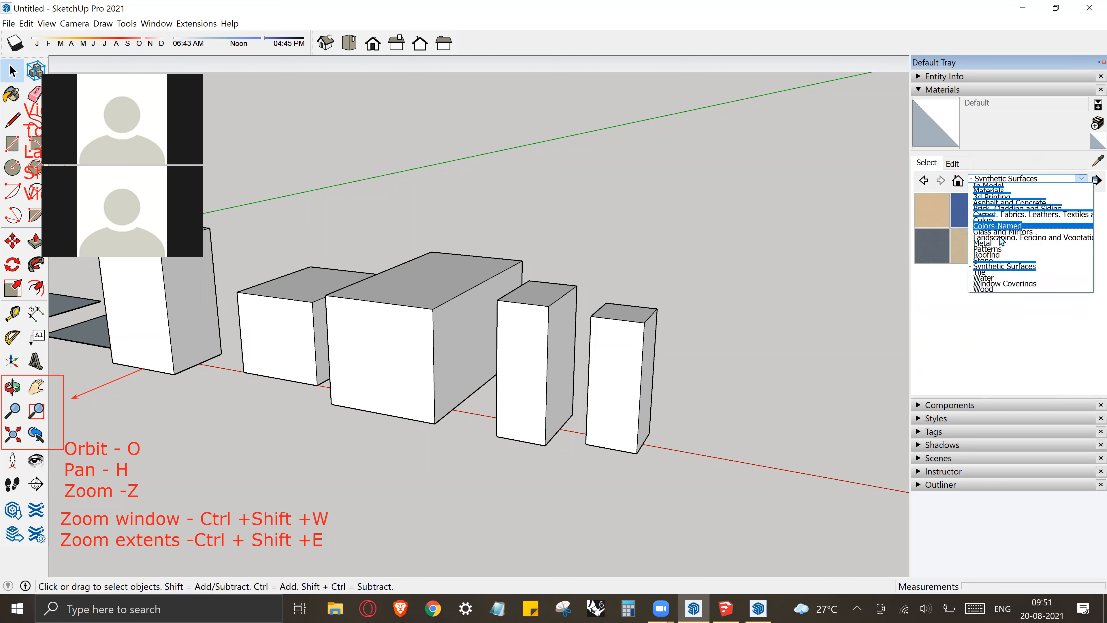
click(981, 271)
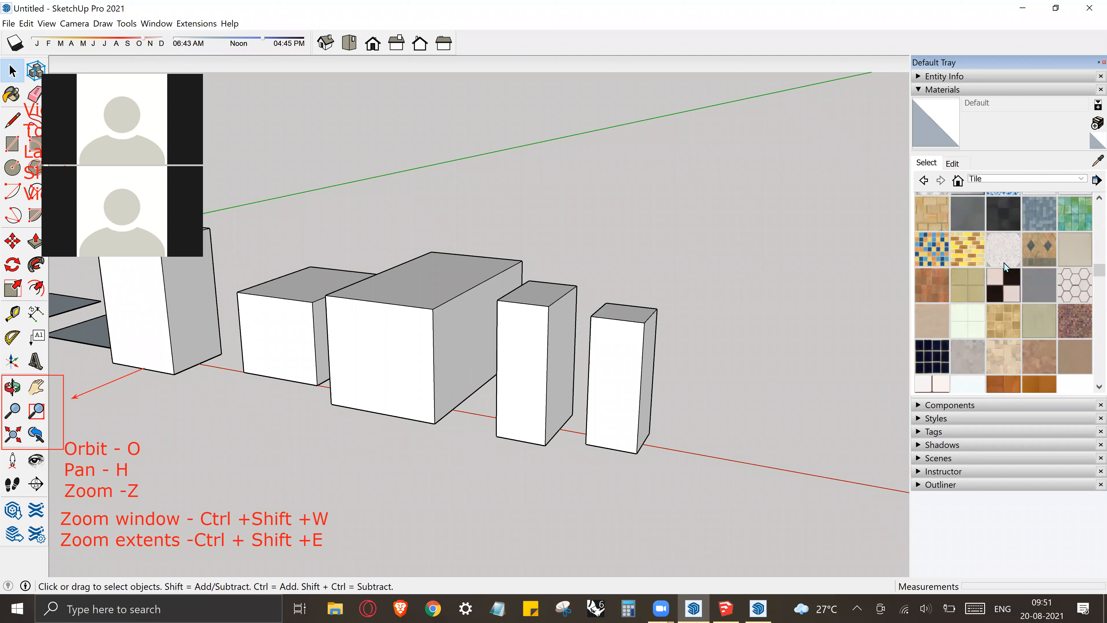
scroll(1004, 262, up, 3)
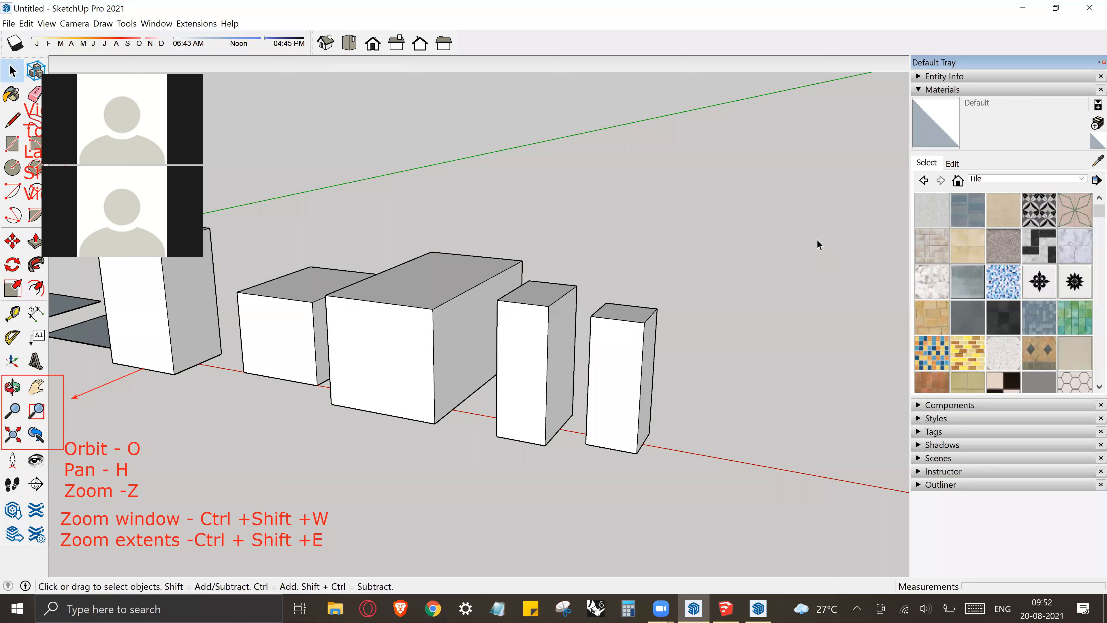
Paint the visible faces of the narrow end box individually with 0042_Sienna from the Colors-Named collection
click(1006, 179)
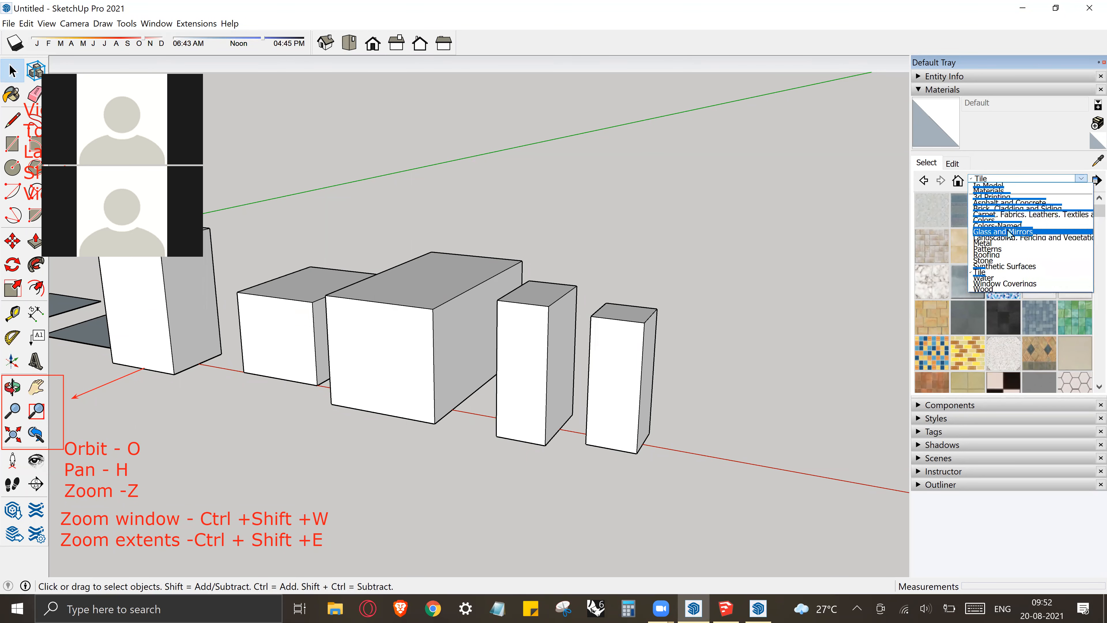
click(1000, 226)
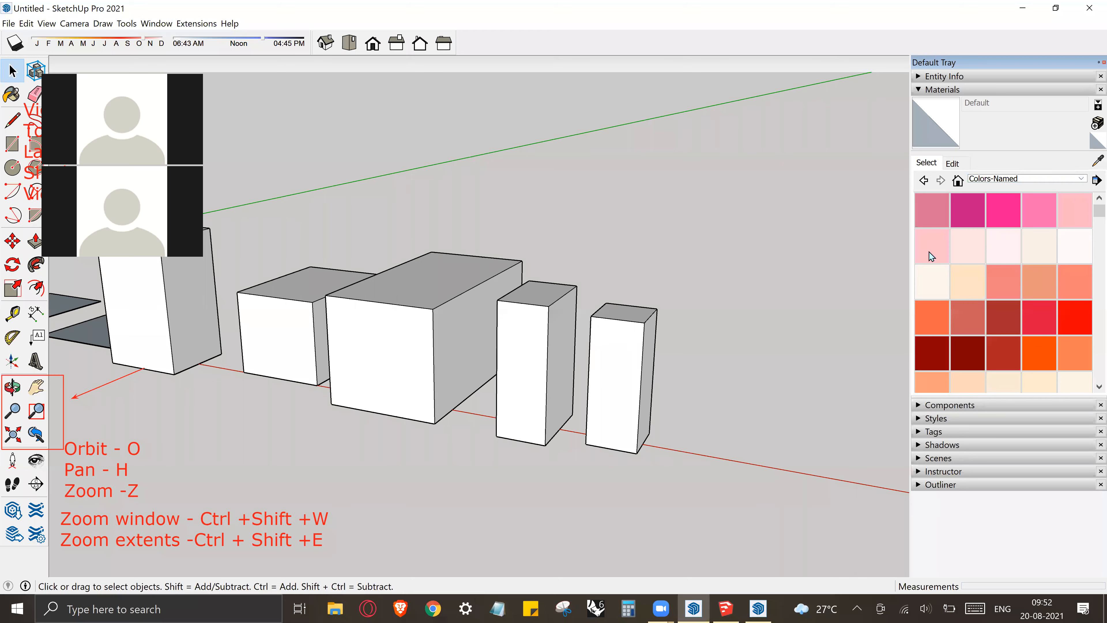
scroll(992, 312, down, 2)
scroll(993, 310, down, 2)
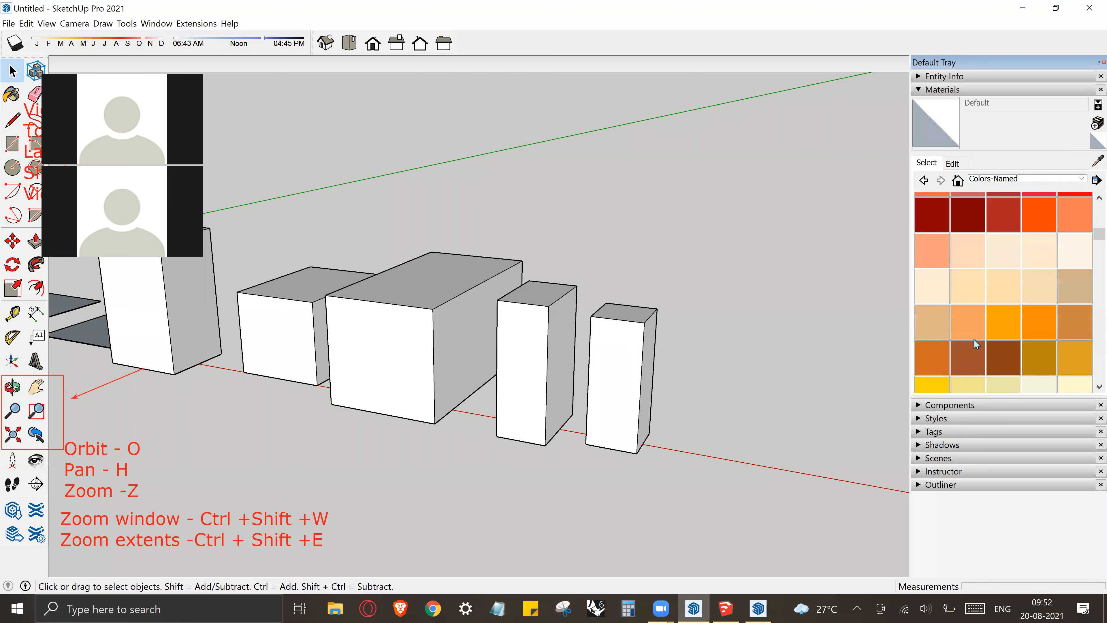
scroll(973, 339, down, 3)
click(965, 256)
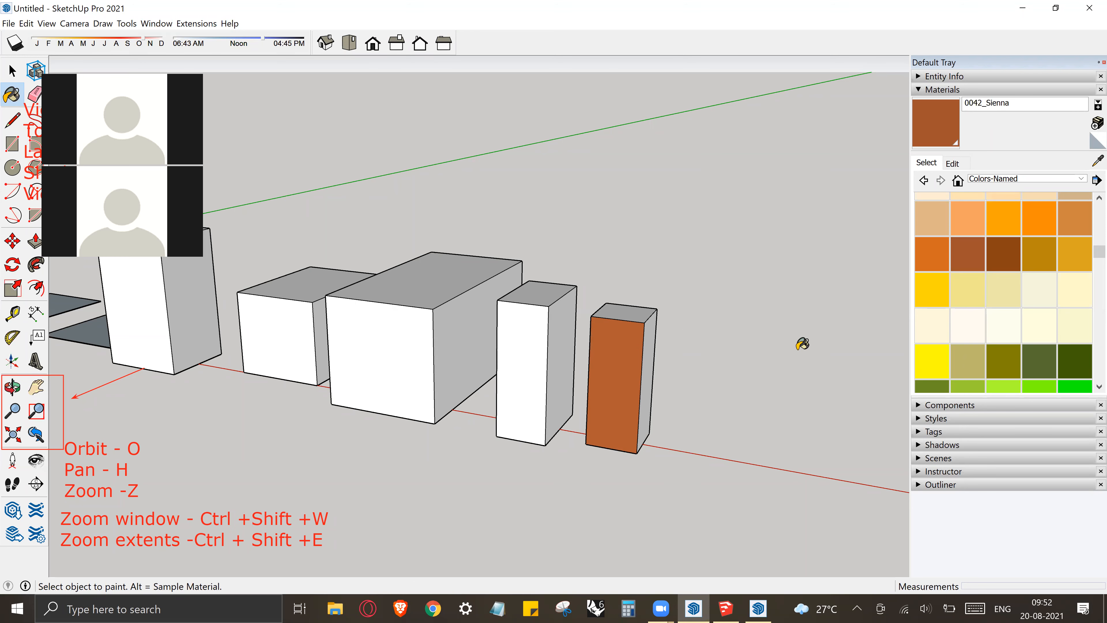
middle_drag(635, 339, 367, 341)
click(542, 321)
click(545, 317)
Paint all connected faces of the narrow box beside the end box with 0042_Sienna in one go
middle_drag(351, 381, 548, 168)
mouse_move(497, 198)
middle_down()
mouse_move(629, 366)
mouse_move(445, 502)
mouse_move(531, 489)
mouse_move(593, 376)
mouse_move(361, 317)
mouse_move(246, 342)
mouse_move(321, 457)
mouse_move(575, 349)
mouse_move(563, 346)
mouse_move(527, 403)
mouse_move(583, 398)
mouse_move(592, 211)
middle_up()
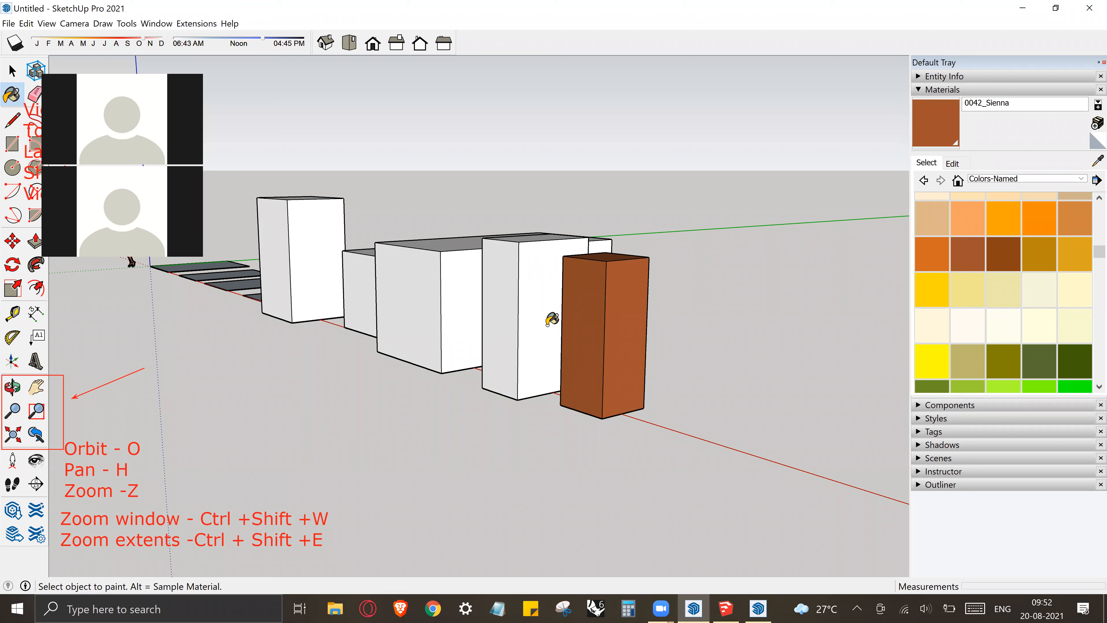
key(ctrl)
key(ctrl)
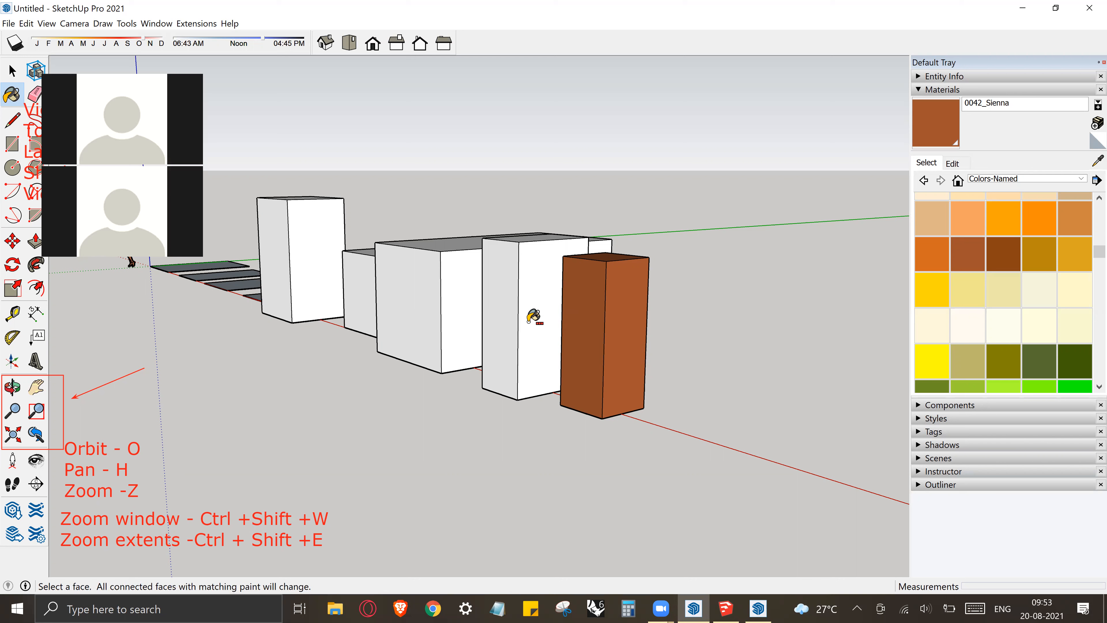
ctrl+click(534, 316)
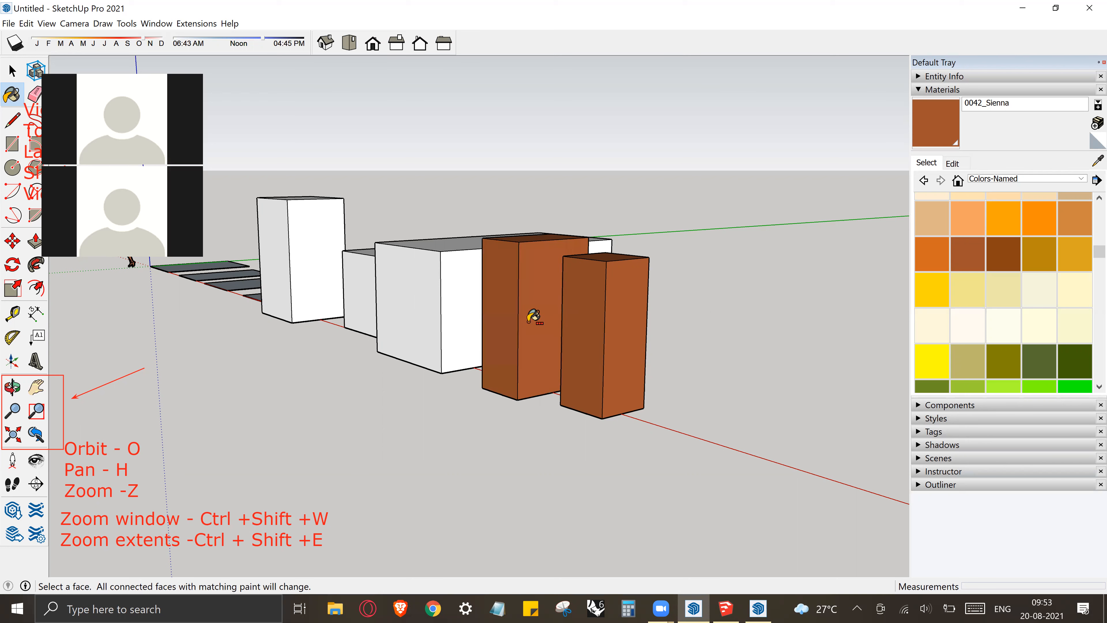
Paint the large box face by face with 0042_Sienna, including its underside, and the end box's underside
middle_drag(533, 317, 627, 307)
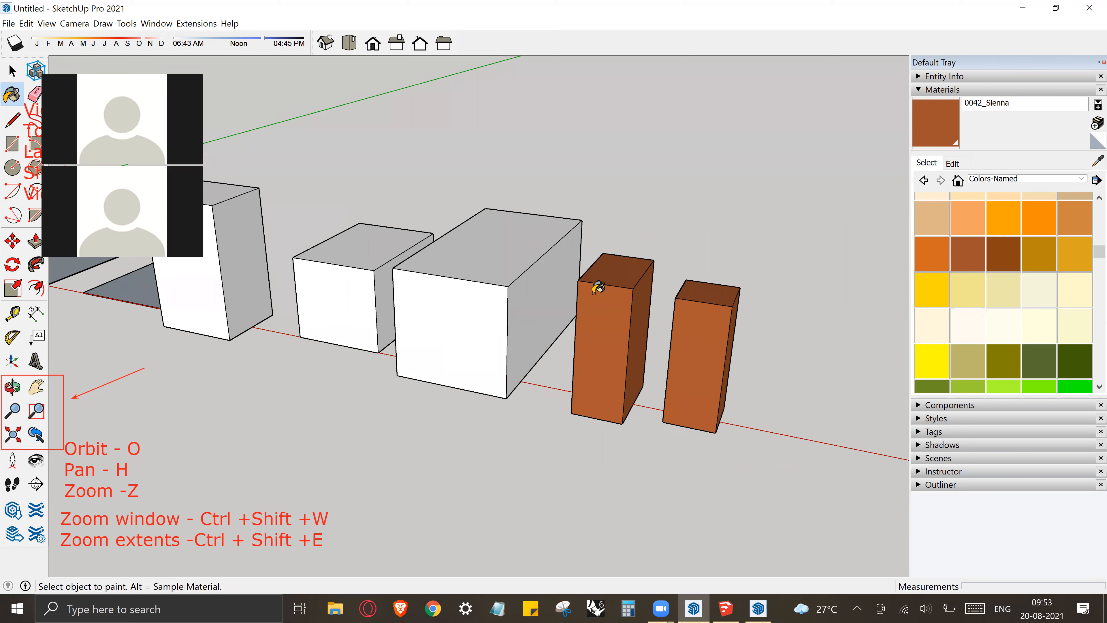
click(521, 315)
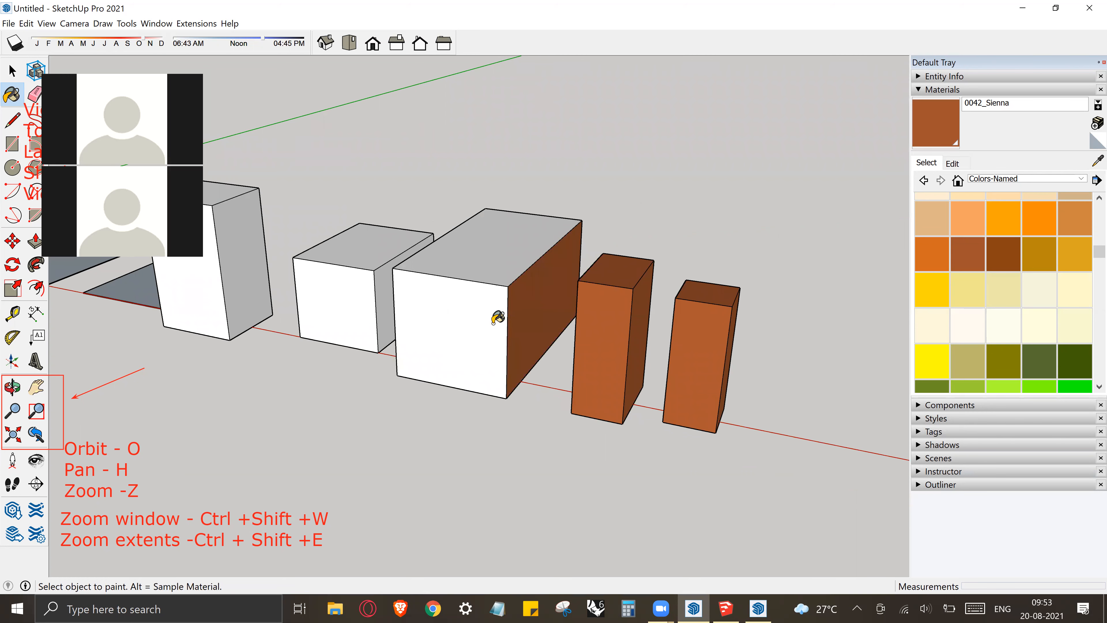
click(496, 317)
click(494, 267)
mouse_move(716, 319)
middle_down()
mouse_move(502, 296)
mouse_move(505, 378)
mouse_move(462, 363)
middle_up()
click(459, 387)
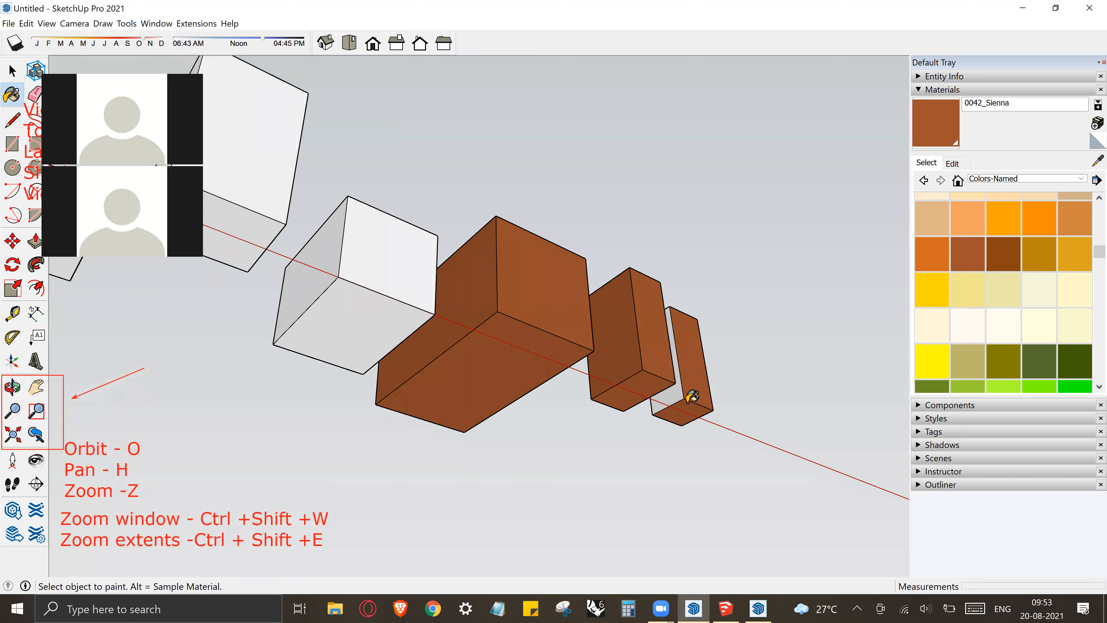
click(678, 390)
middle_drag(452, 440, 324, 346)
mouse_move(618, 487)
middle_down()
mouse_move(553, 322)
mouse_move(671, 445)
middle_up()
click(518, 285)
Paint all connected faces of the smaller box beside the large box with 0042_Sienna
middle_drag(411, 242, 636, 486)
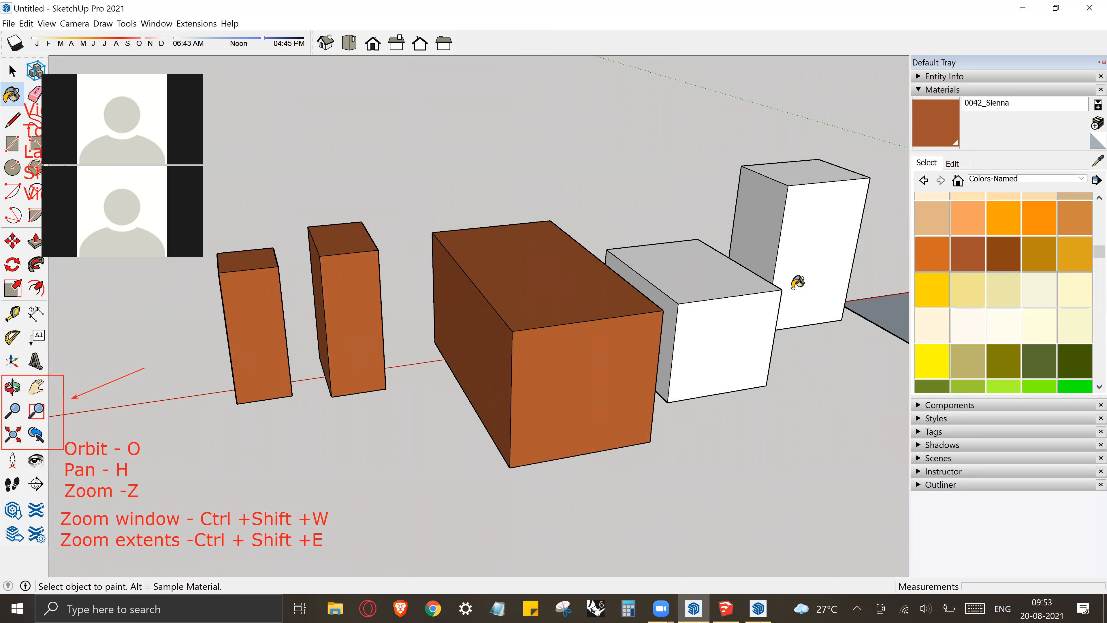
key(ctrl)
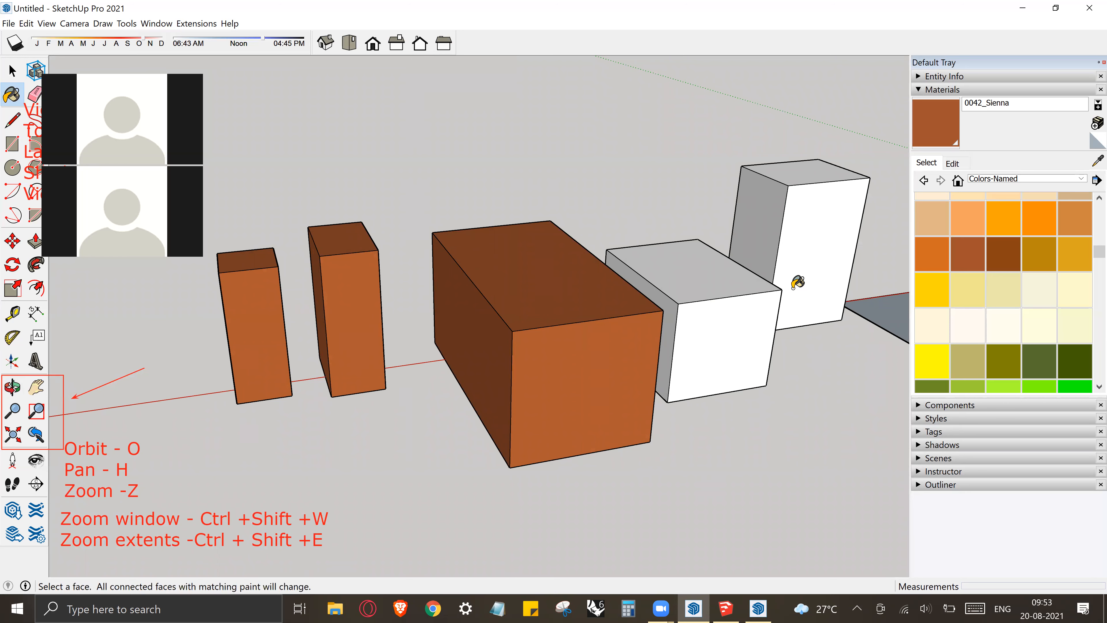
ctrl+click(667, 267)
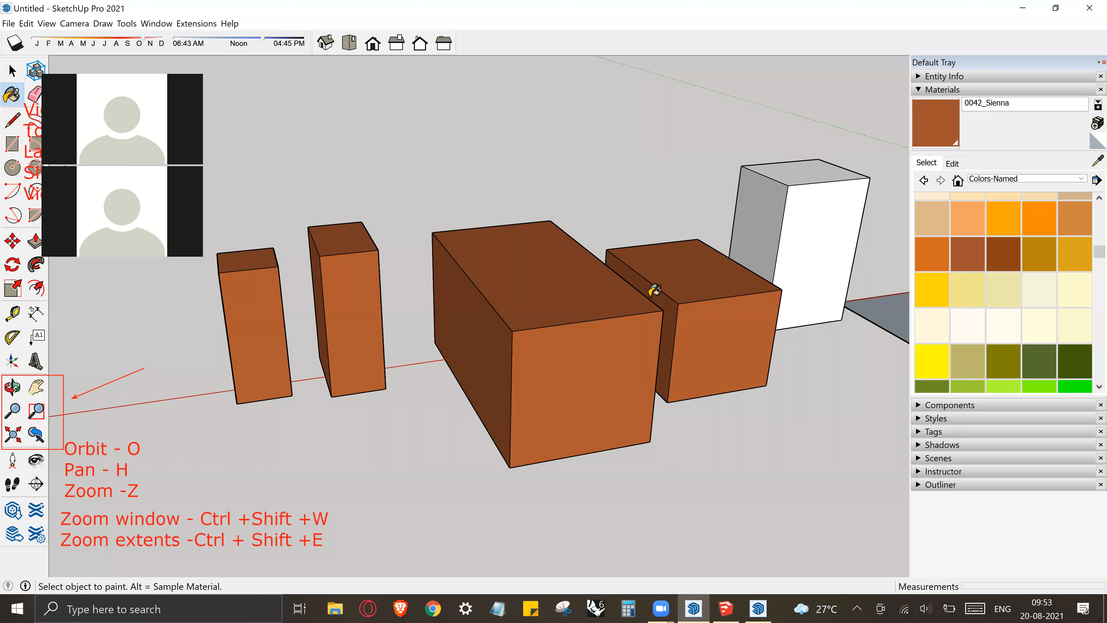
Apply 0042_Sienna to every matching face in the model, using the remaining white tall box as the source
key(o)
mouse_move(556, 192)
mouse_down()
mouse_move(543, 181)
mouse_move(681, 123)
mouse_move(758, 326)
mouse_up()
key(b)
middle_drag(758, 326, 711, 188)
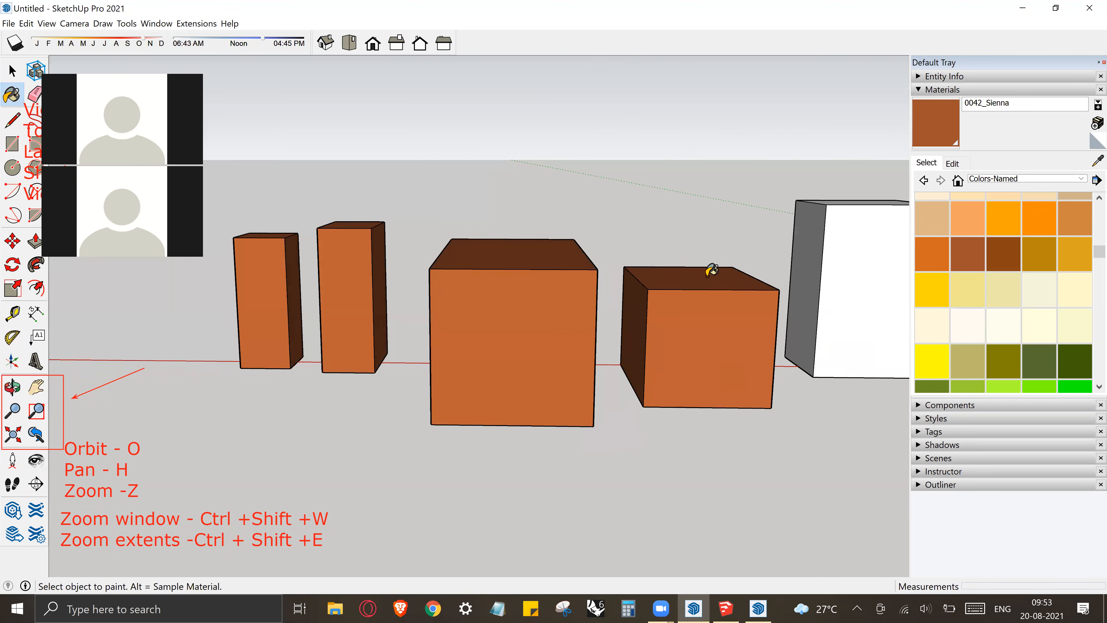
shift+middle_drag(666, 268, 601, 278)
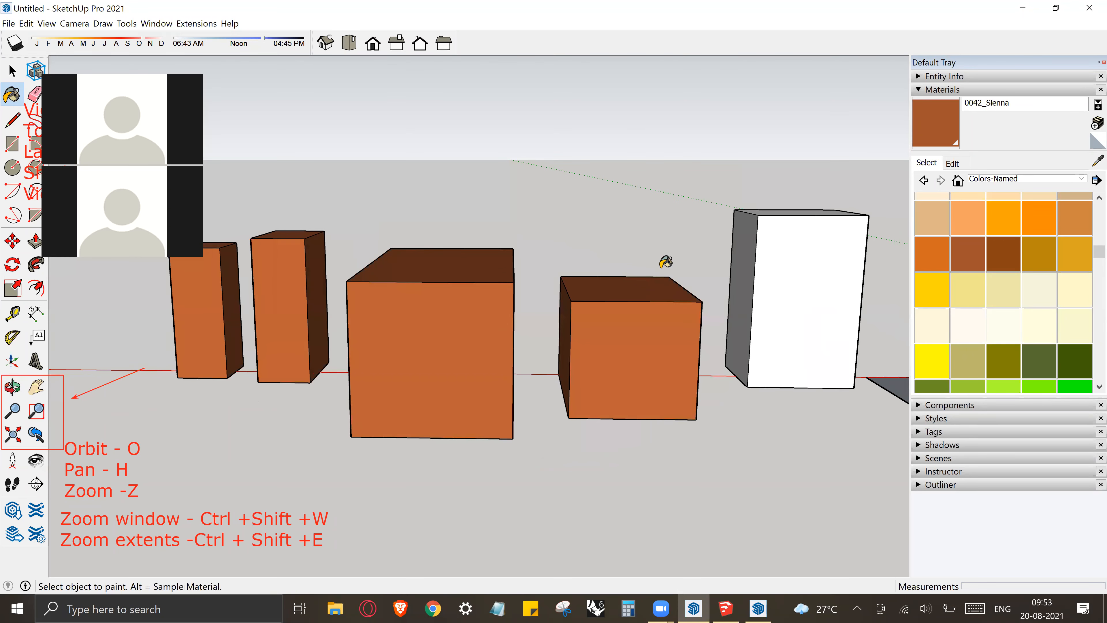
shift+middle_drag(561, 265, 502, 325)
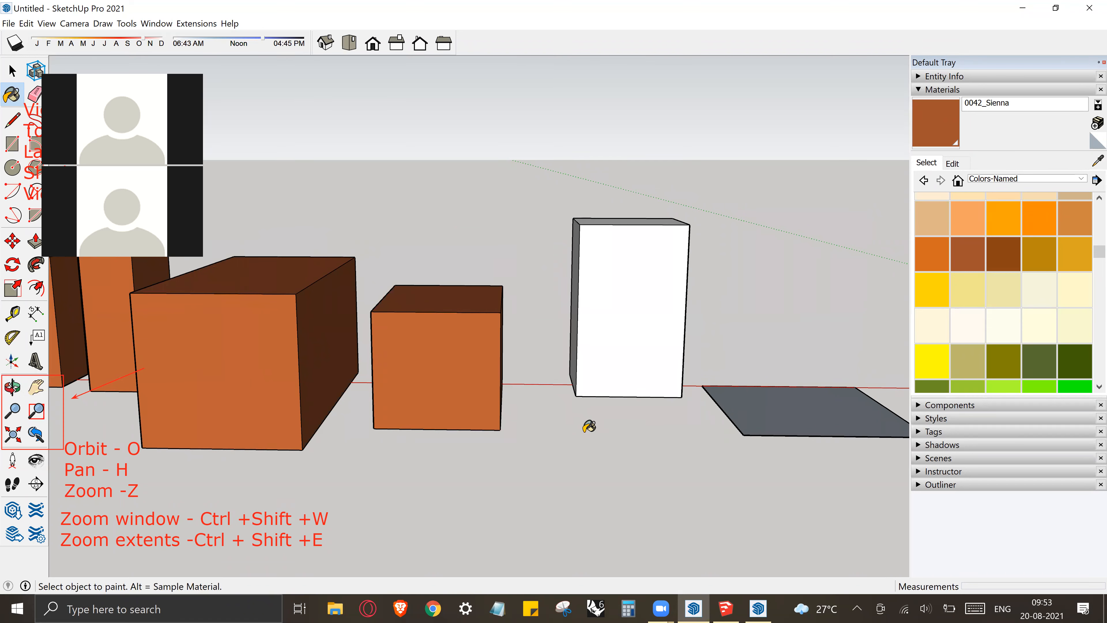
key(shift)
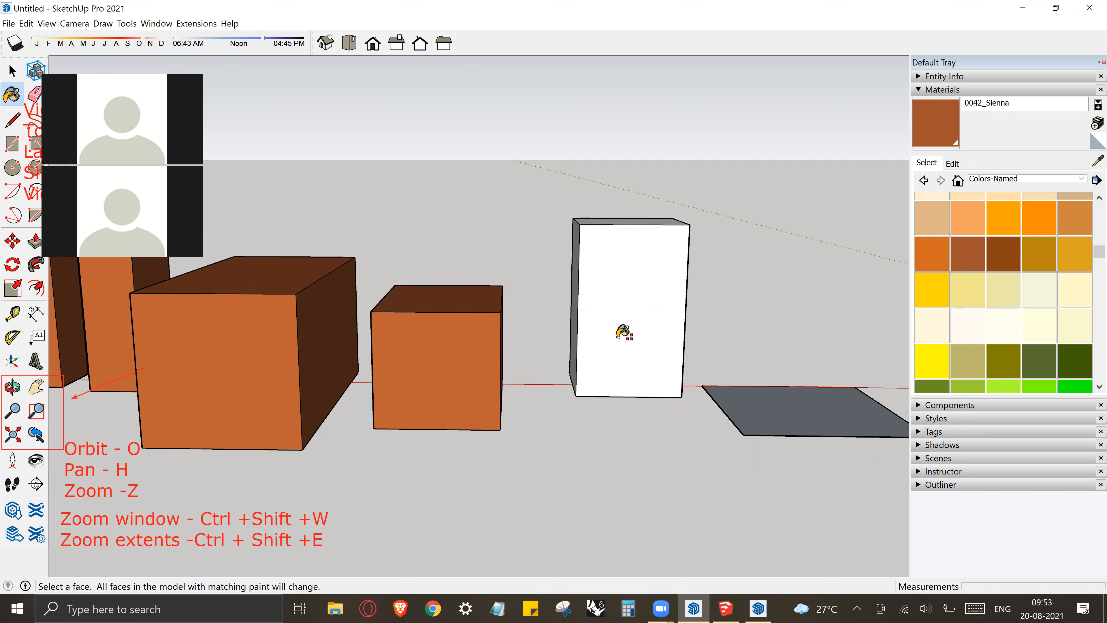
shift+click(624, 333)
Draw a rectangle in open ground in front of the painted boxes and Push/Pull it up about 1.62 m
mouse_move(622, 328)
middle_down()
mouse_move(622, 415)
mouse_move(546, 361)
mouse_move(571, 360)
middle_up()
scroll(555, 357, down, 1)
scroll(540, 342, down, 3)
shift+middle_drag(483, 417, 599, 340)
key(r)
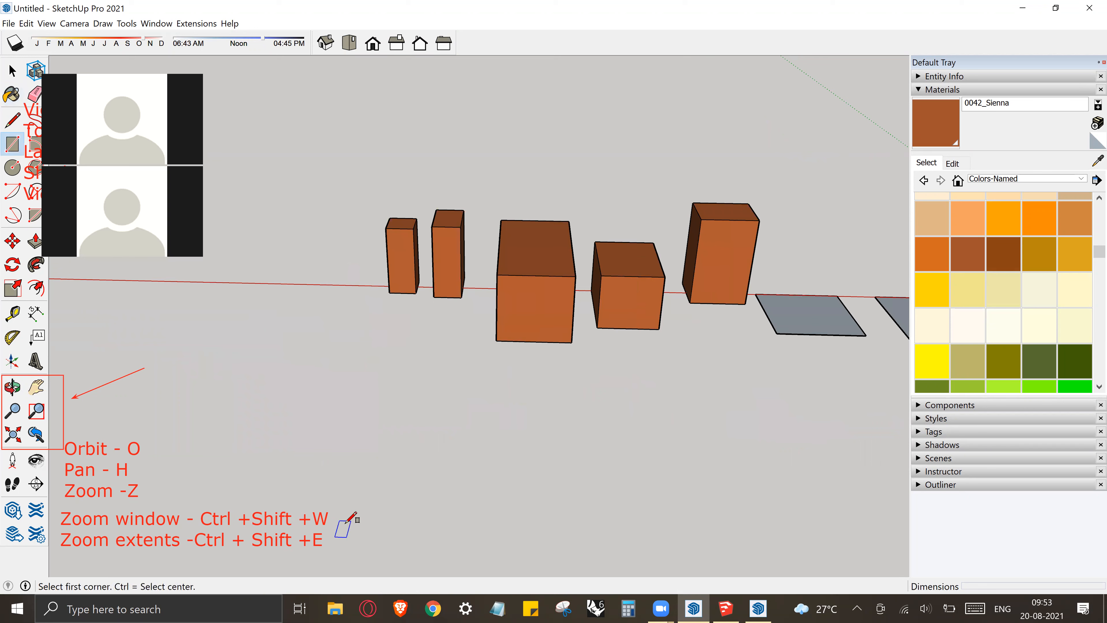
click(347, 522)
click(425, 490)
key(space)
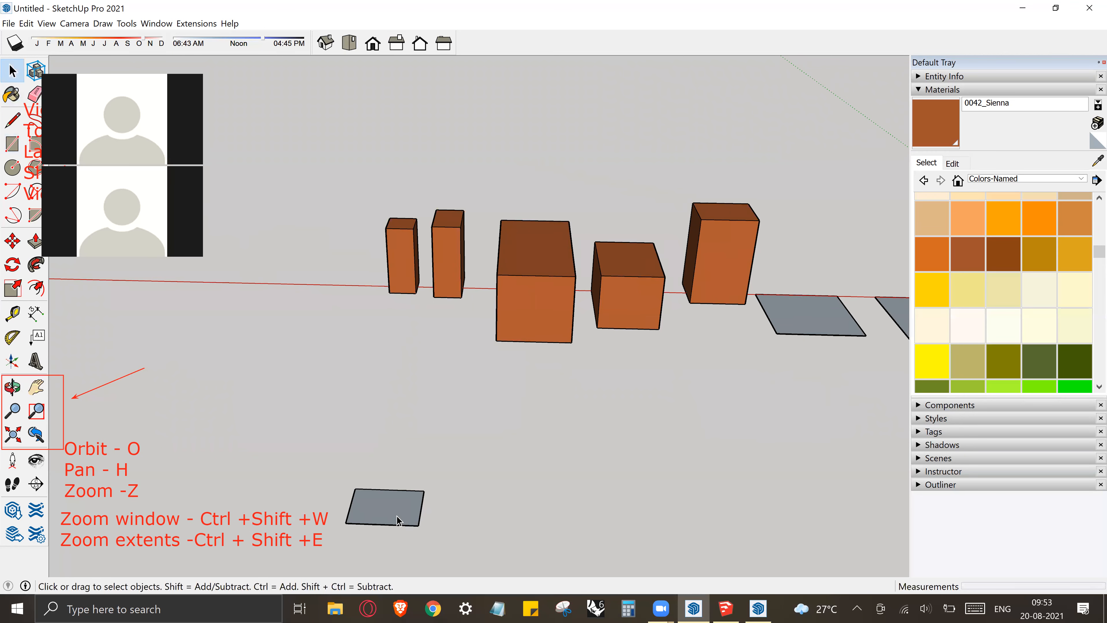
key(p)
click(404, 517)
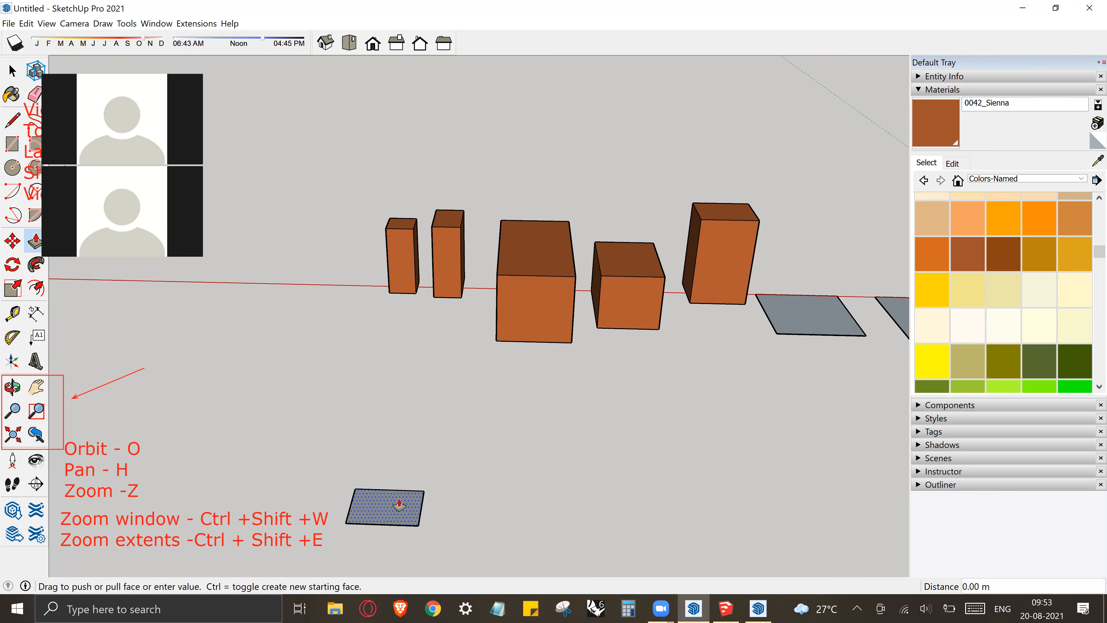
click(443, 502)
Draw a second rectangle beside the new box and repeat the 1.62 m Push/Pull on it
key(r)
click(447, 523)
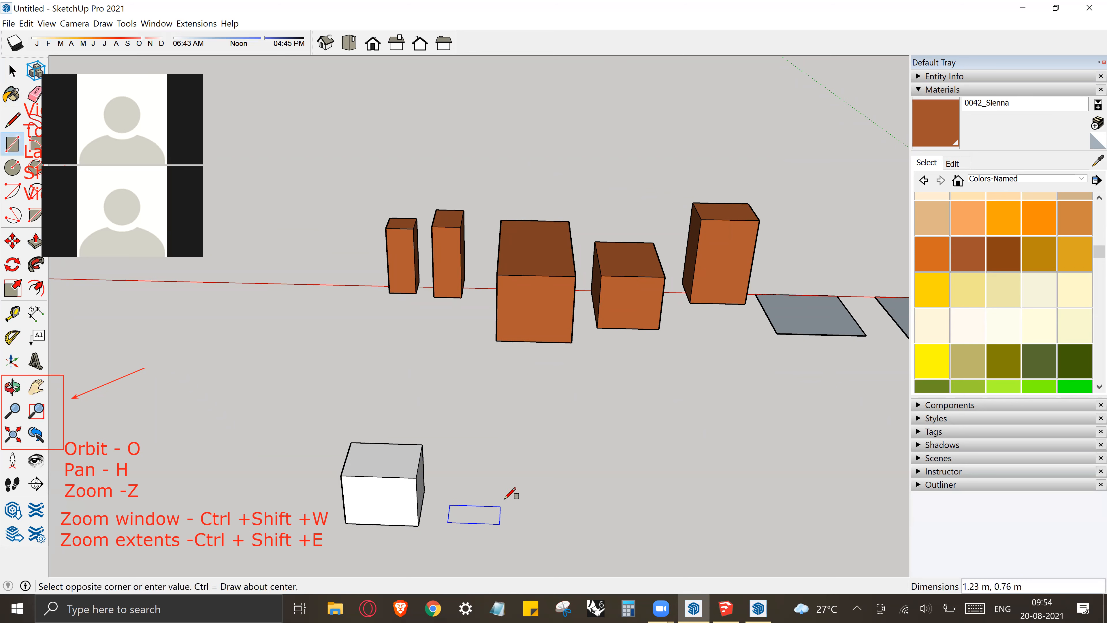
click(507, 491)
key(space)
key(p)
double_click(475, 506)
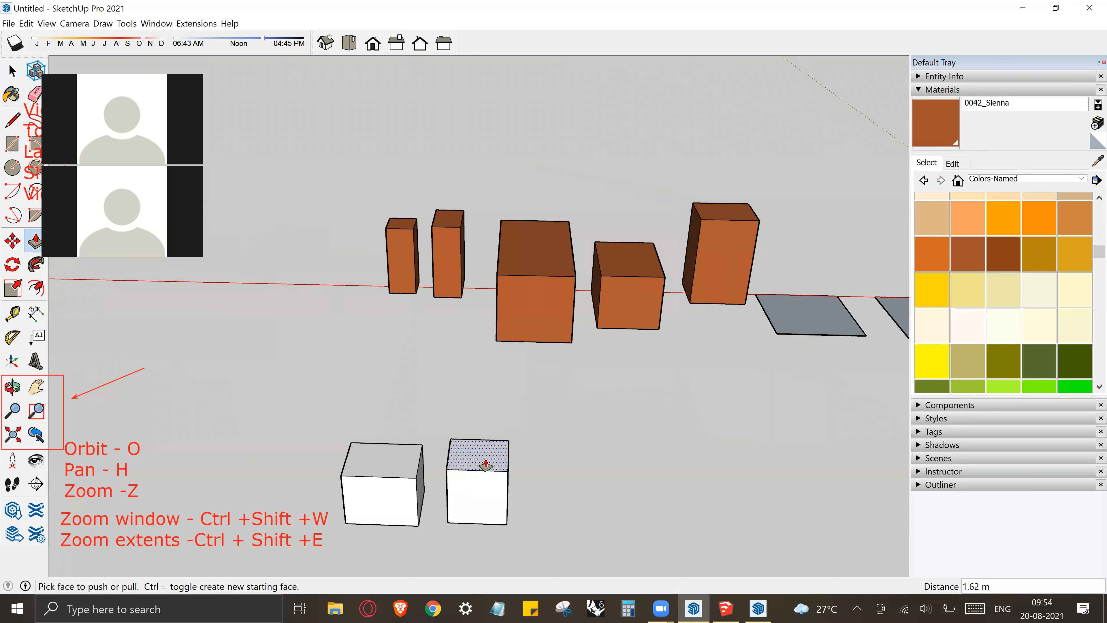
Draw a third rectangle about 1.84 by 1.34 m in the front row and Push/Pull it up about 1.17 m
key(space)
key(r)
click(554, 526)
click(626, 489)
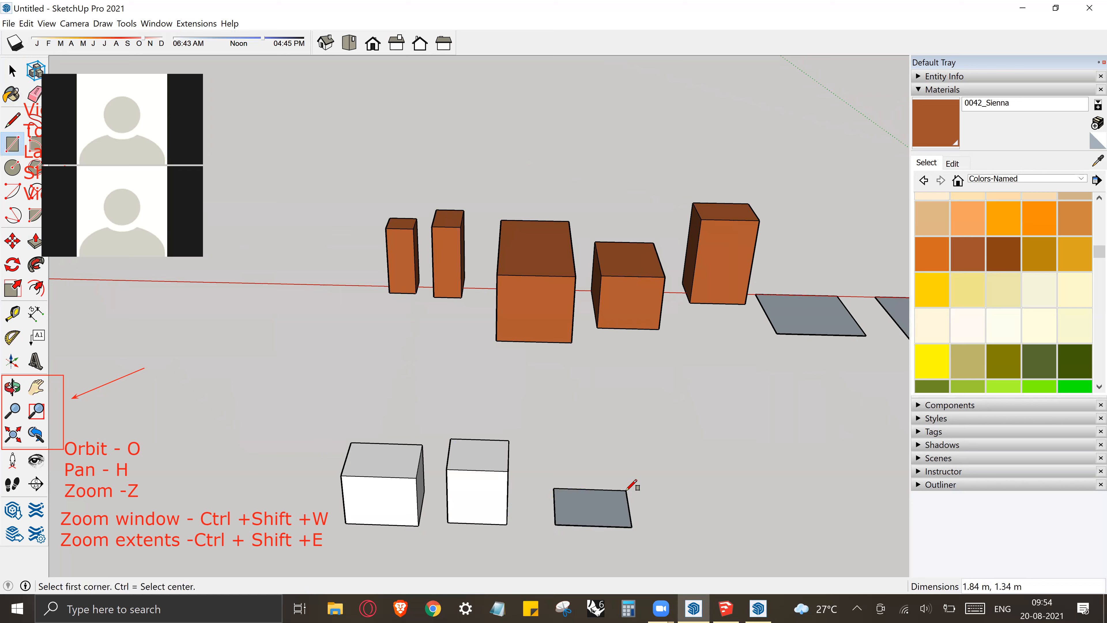
key(space)
key(p)
click(598, 503)
click(592, 456)
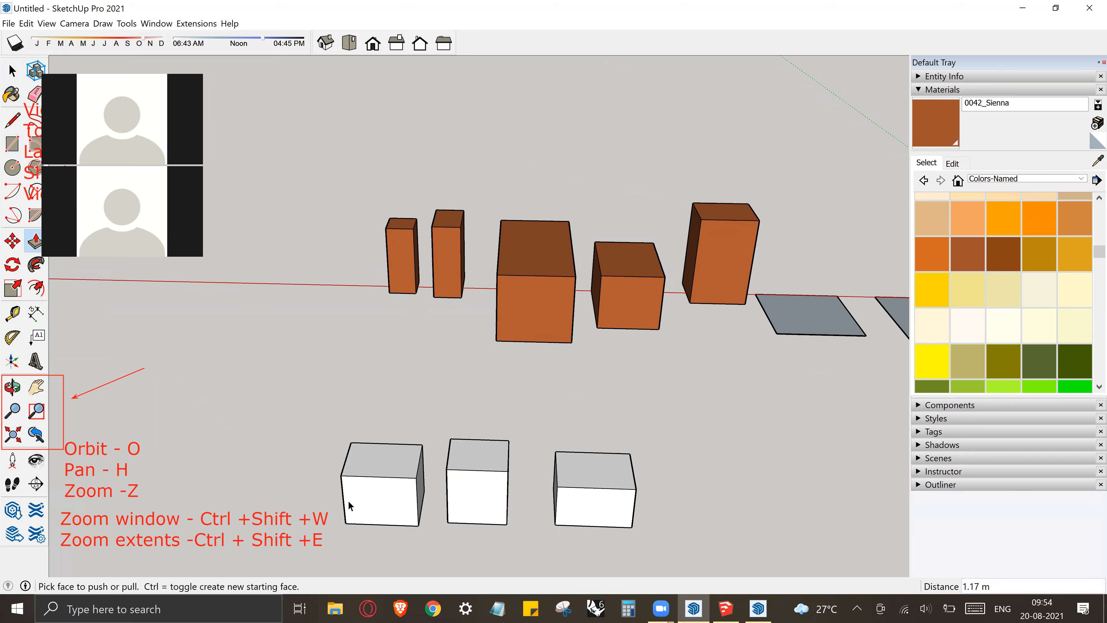
key(space)
Paint only the top face of the first white box in the front row with 0036_BurlyWood
scroll(758, 478, down, 2)
shift+middle_drag(758, 478, 702, 428)
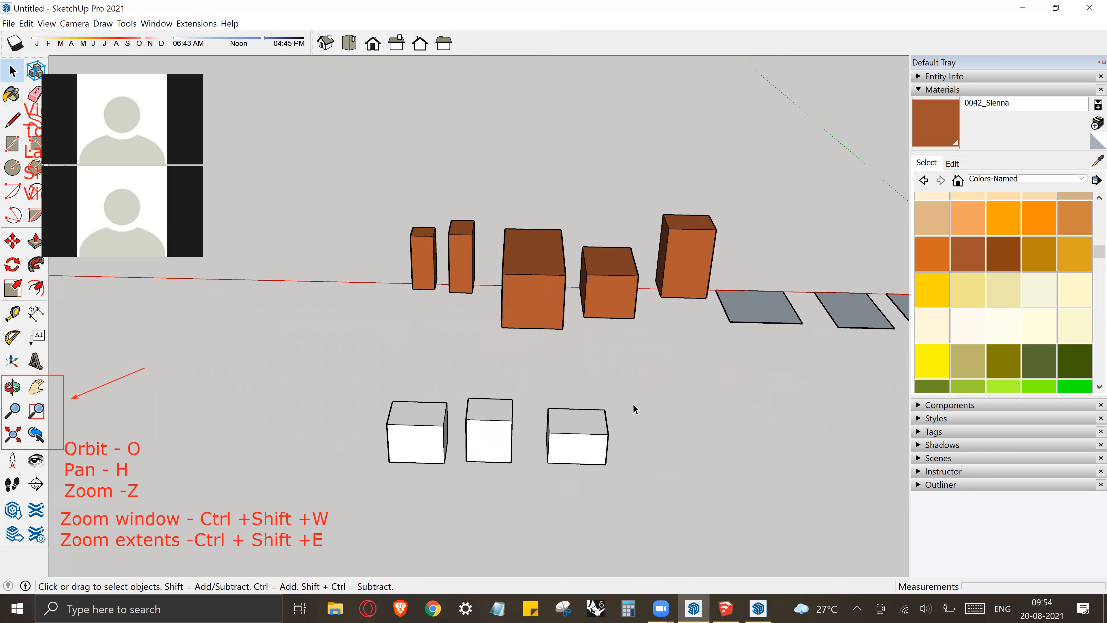
middle_drag(339, 489, 573, 405)
scroll(586, 382, up, 1)
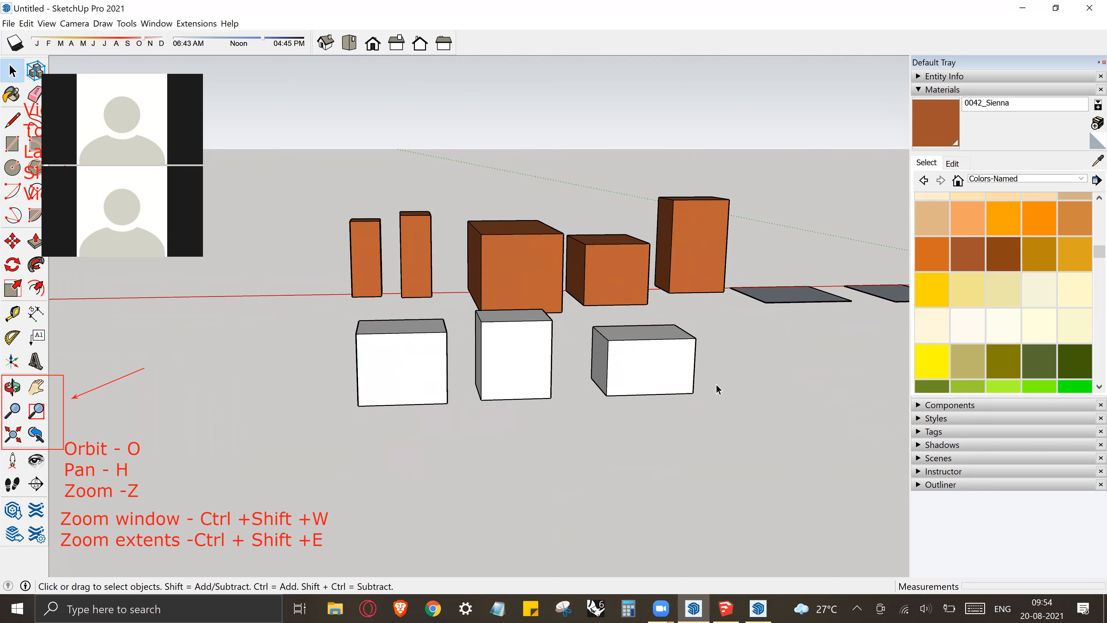
middle_drag(470, 380, 492, 384)
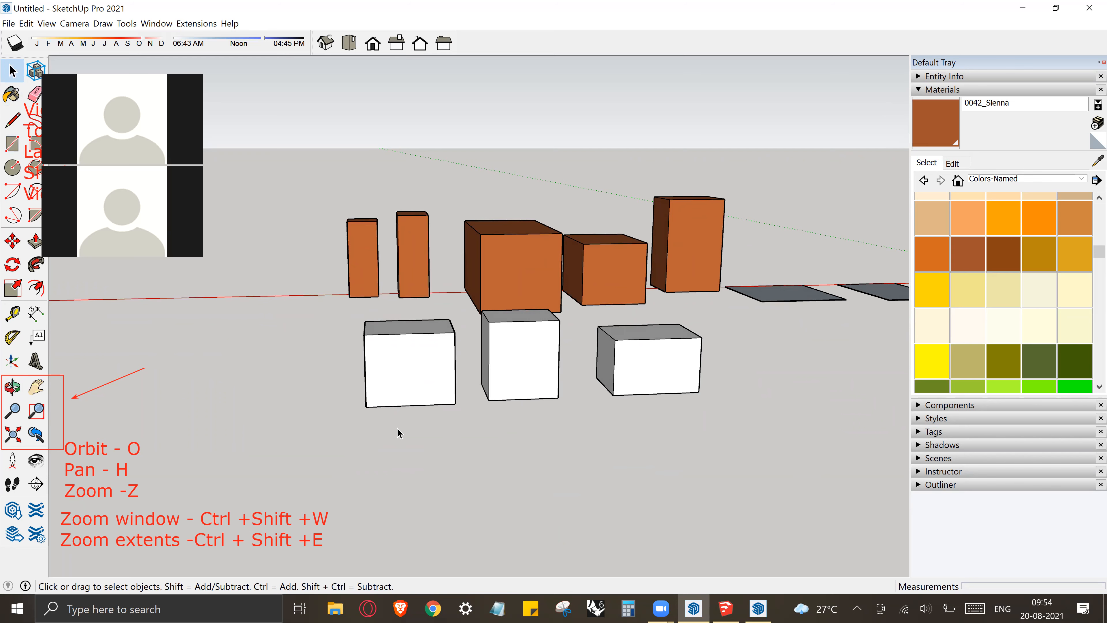
click(936, 214)
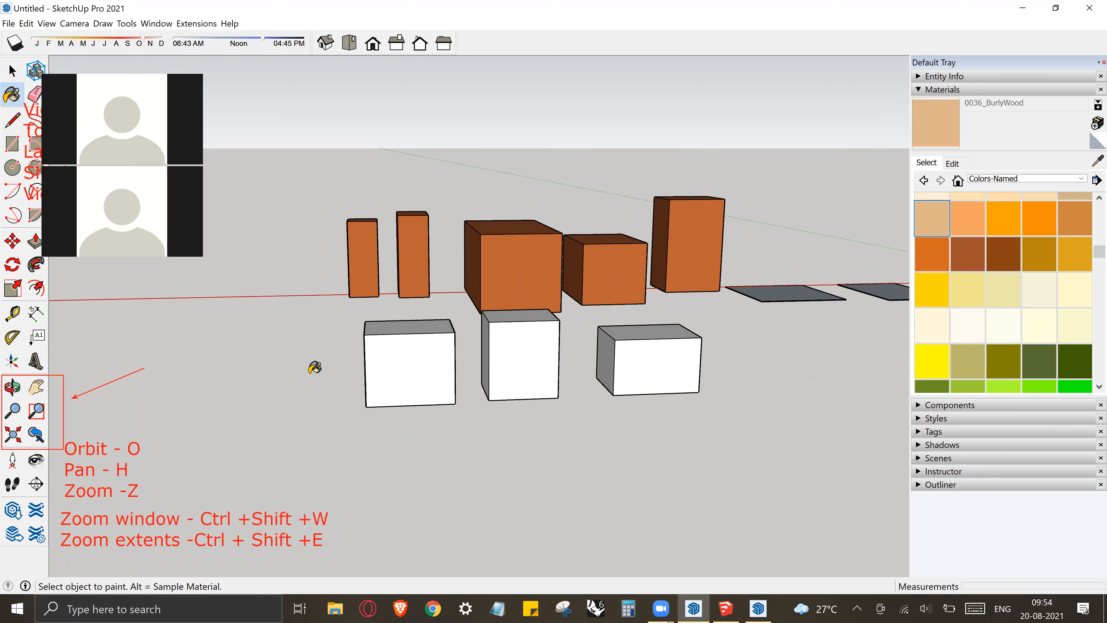
middle_drag(372, 367, 390, 353)
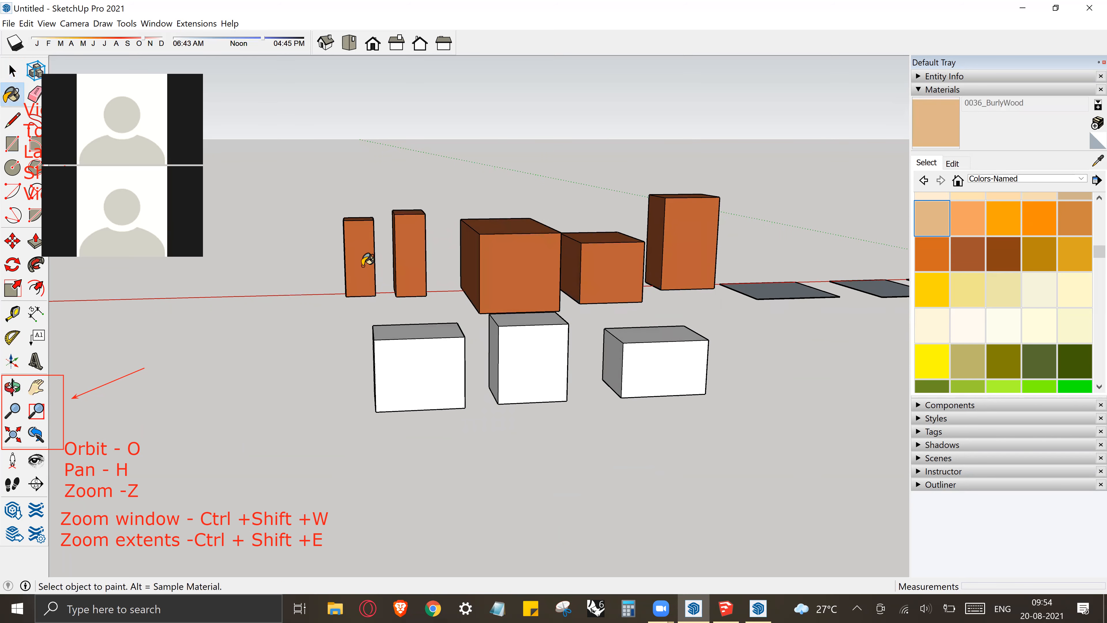
click(402, 369)
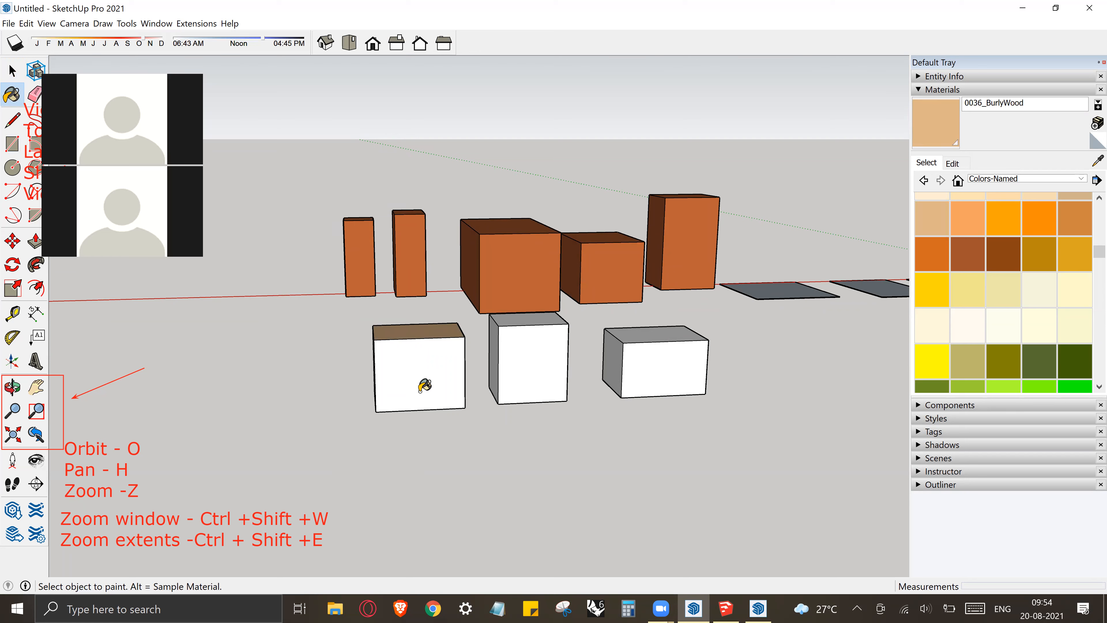
Try 0036_BurlyWood on all matching white faces in the model from the first box's front face, and undo it
key(shift)
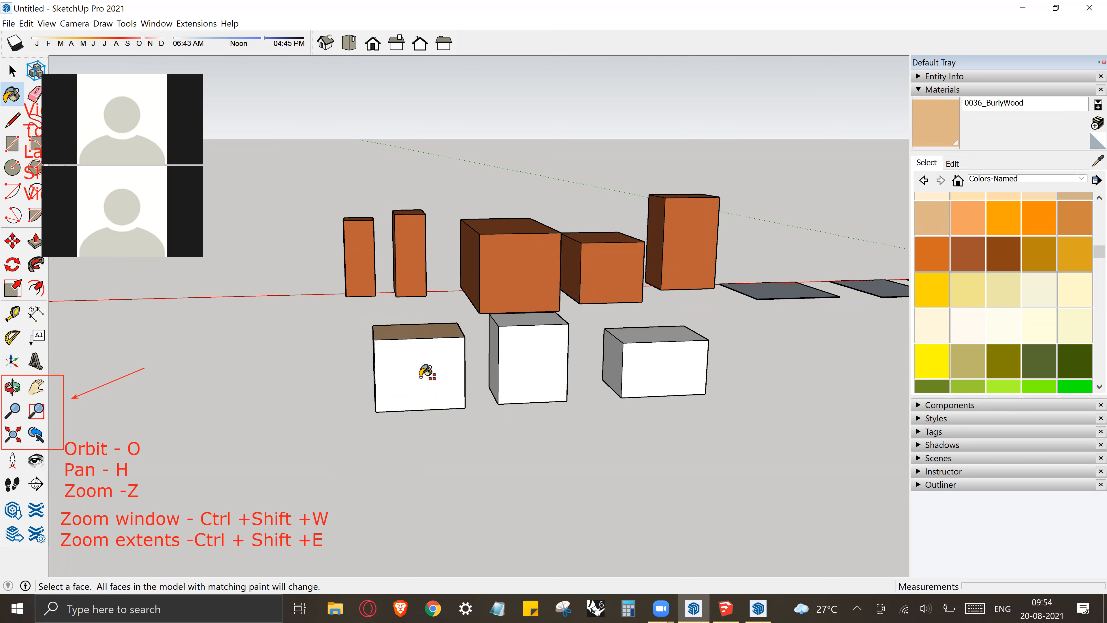
shift+click(425, 373)
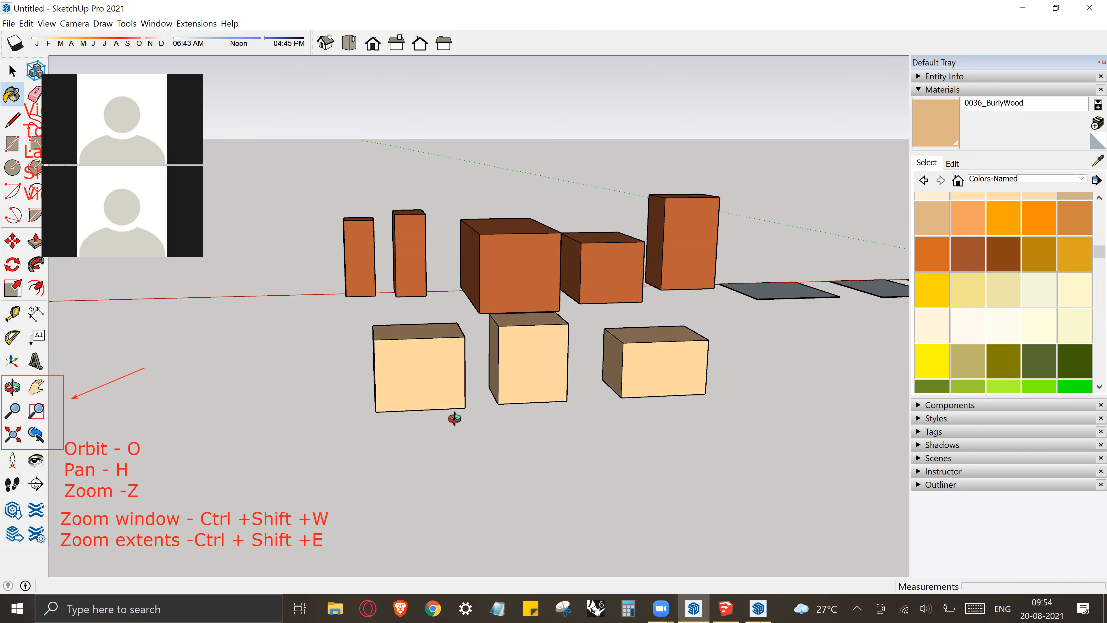
middle_drag(452, 415, 419, 440)
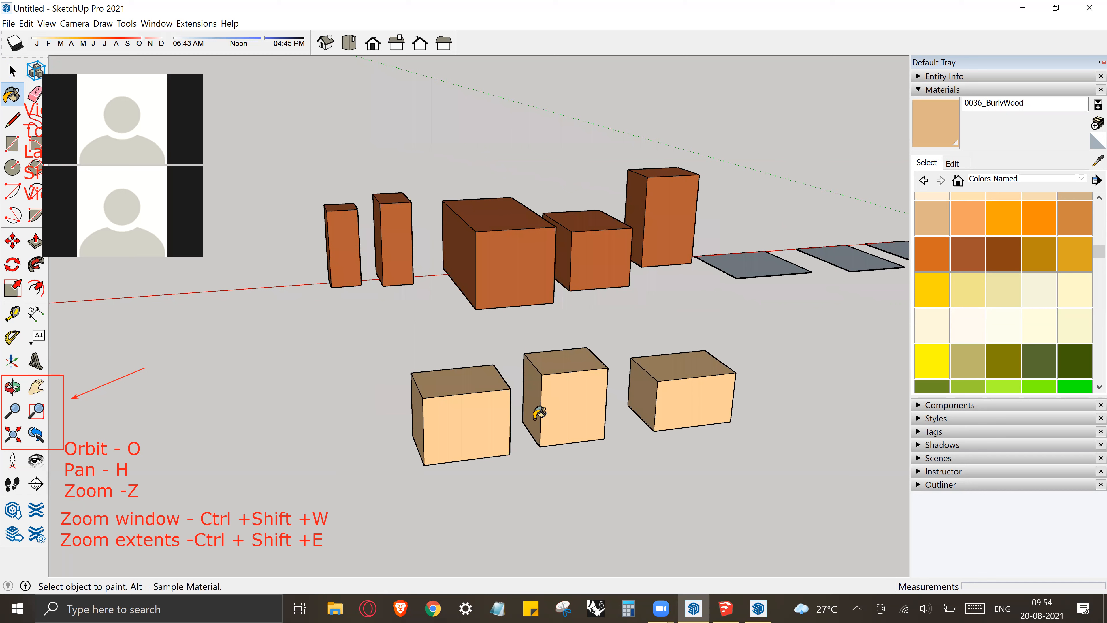
key(ctrl)
key(ctrl+shift)
key(ctrl+z)
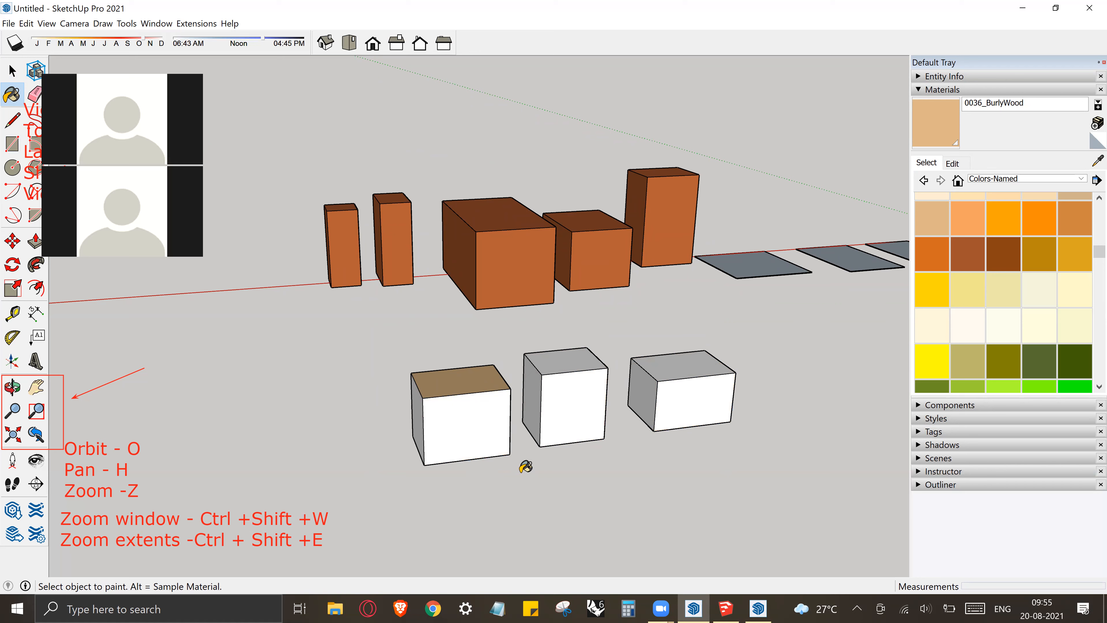
Paint the connected matching faces of the first front-row box with 0036_BurlyWood, leaving the other two boxes white
ctrl+click(474, 418)
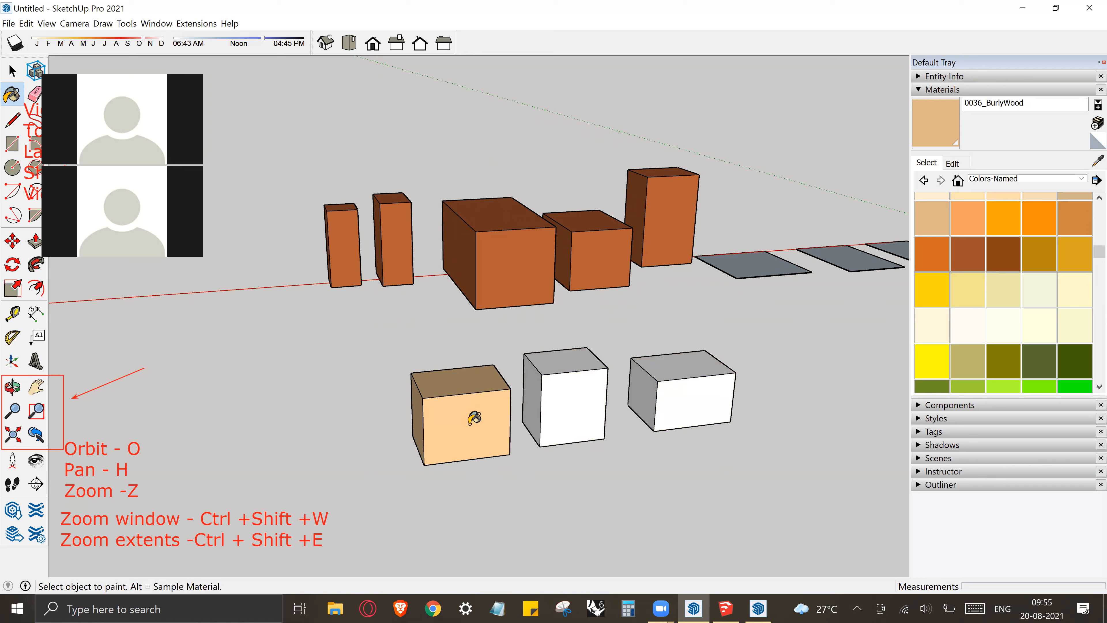
Paint the third front-row box's connected faces with 0036_BurlyWood, then paint the middle box using the all-matching-faces mode
ctrl+click(679, 393)
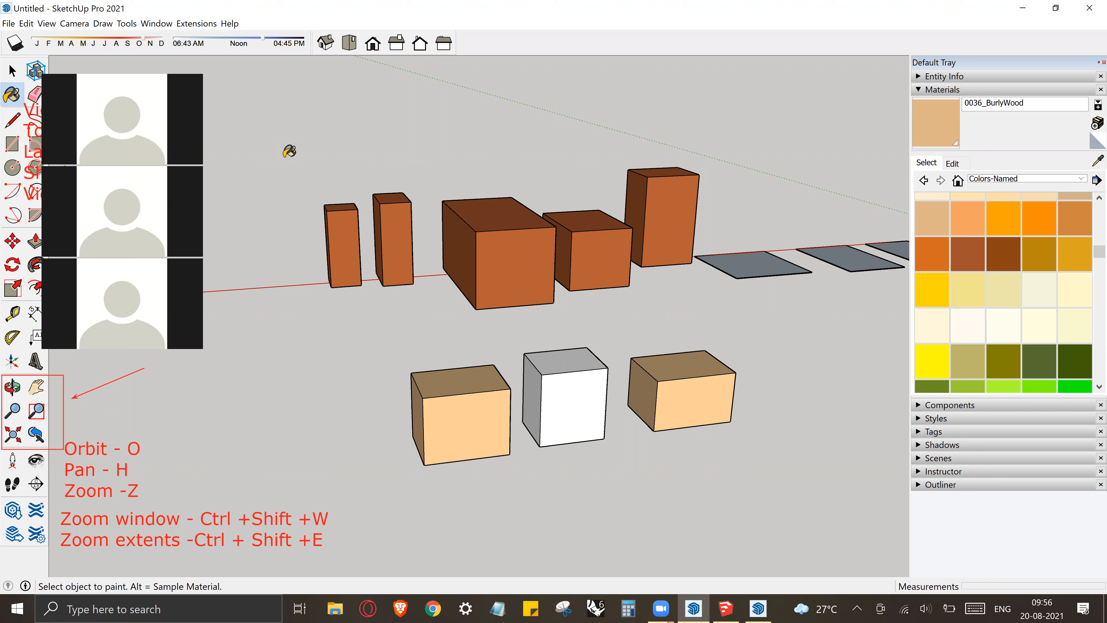
key(shift)
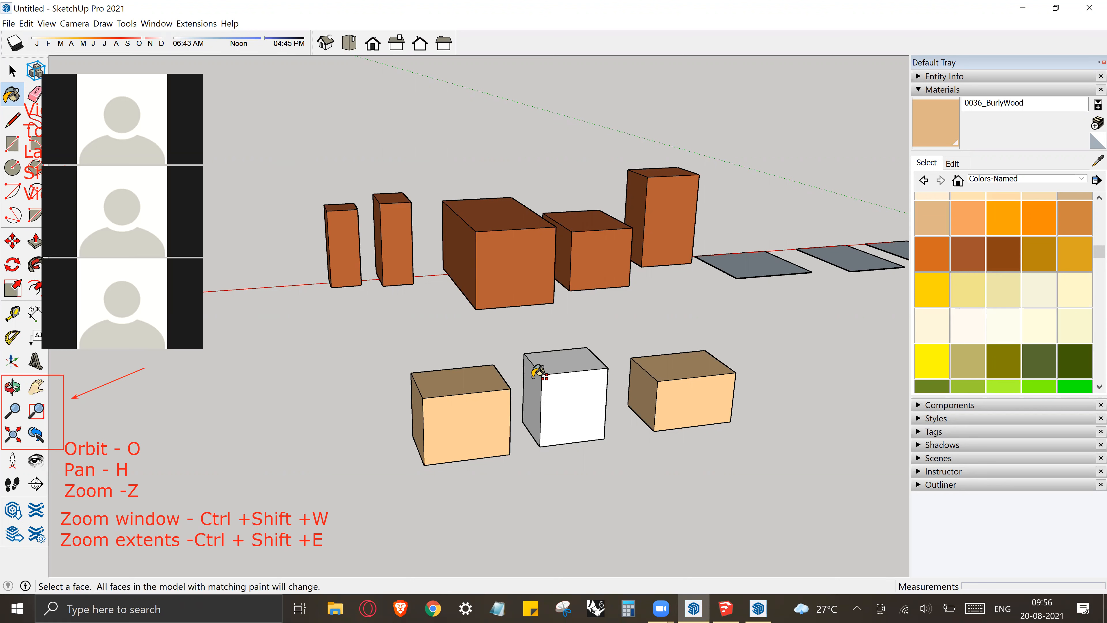
shift+click(562, 392)
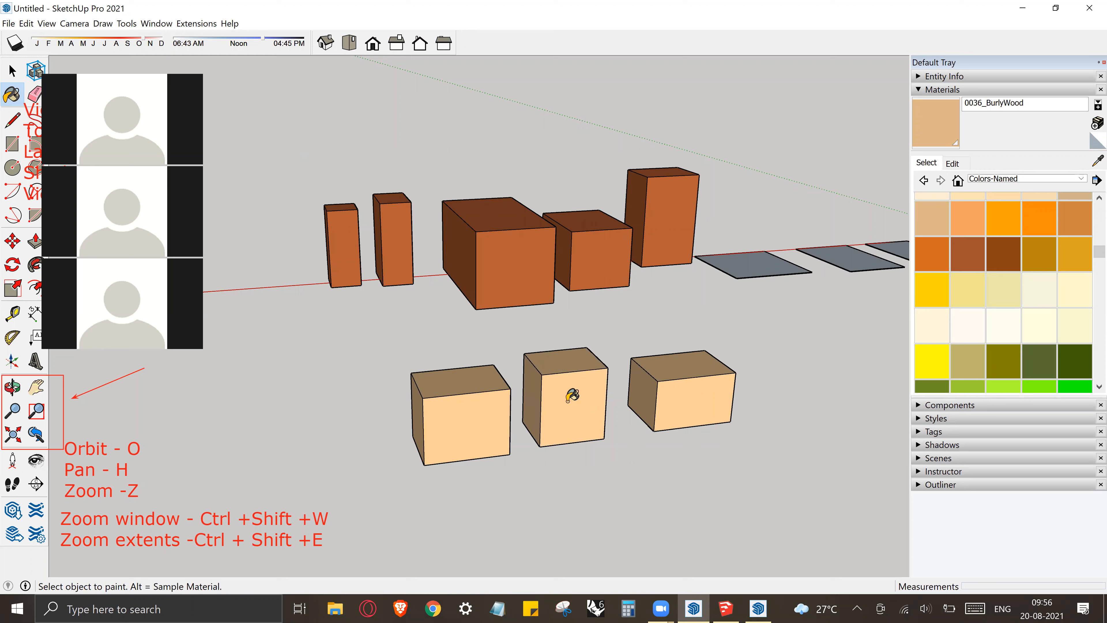
Paint only the connected matching faces of the third front-row box with 0046_Gold
key(ctrl)
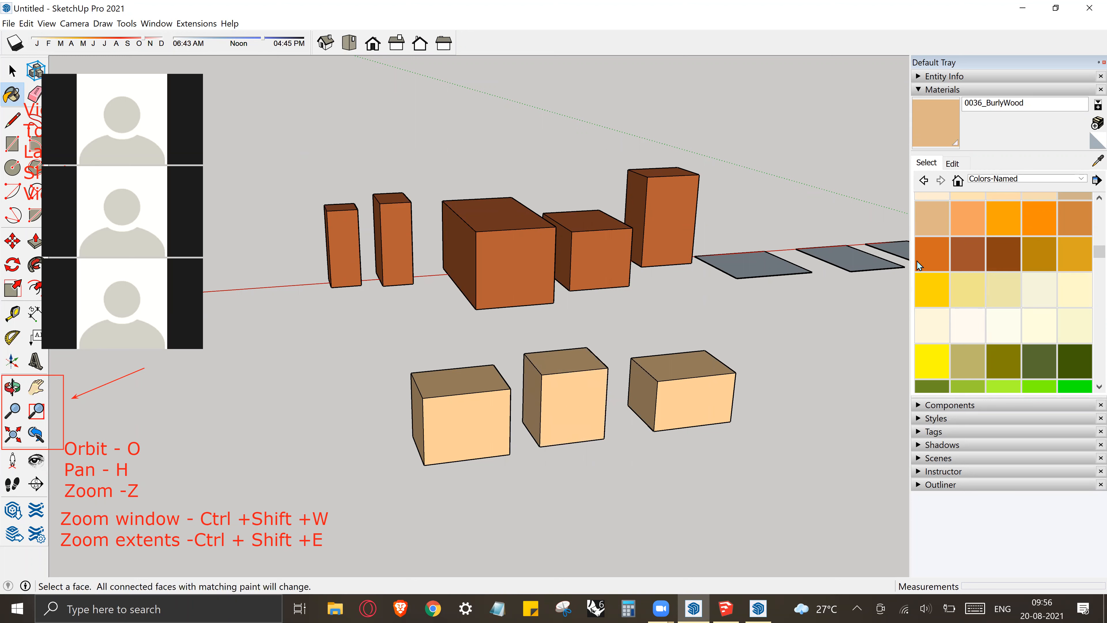
click(931, 289)
ctrl+click(701, 368)
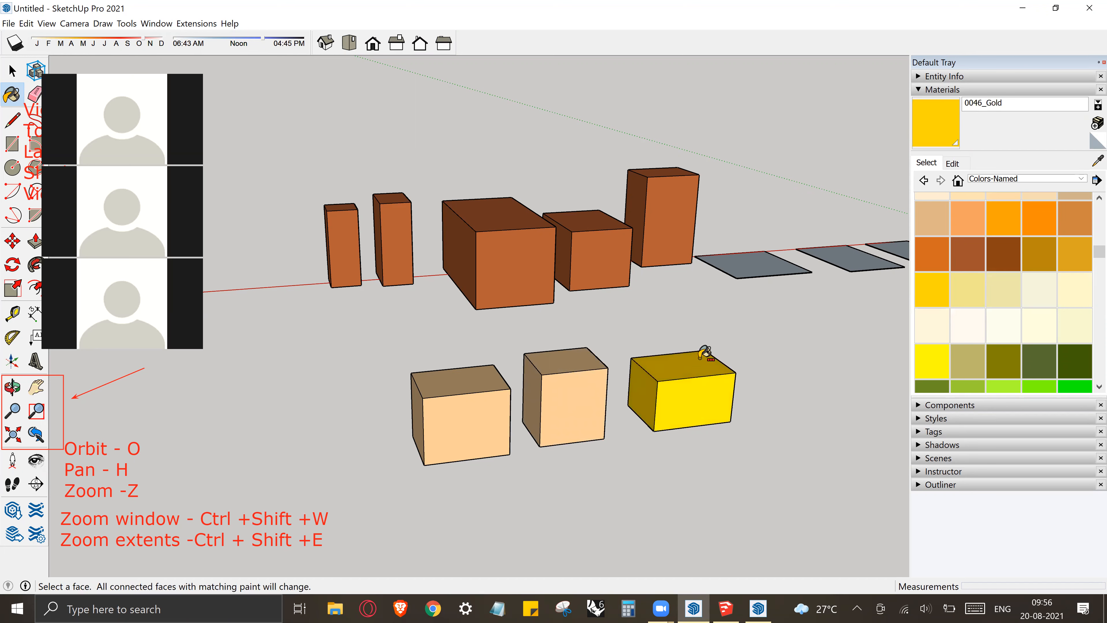
key(shift)
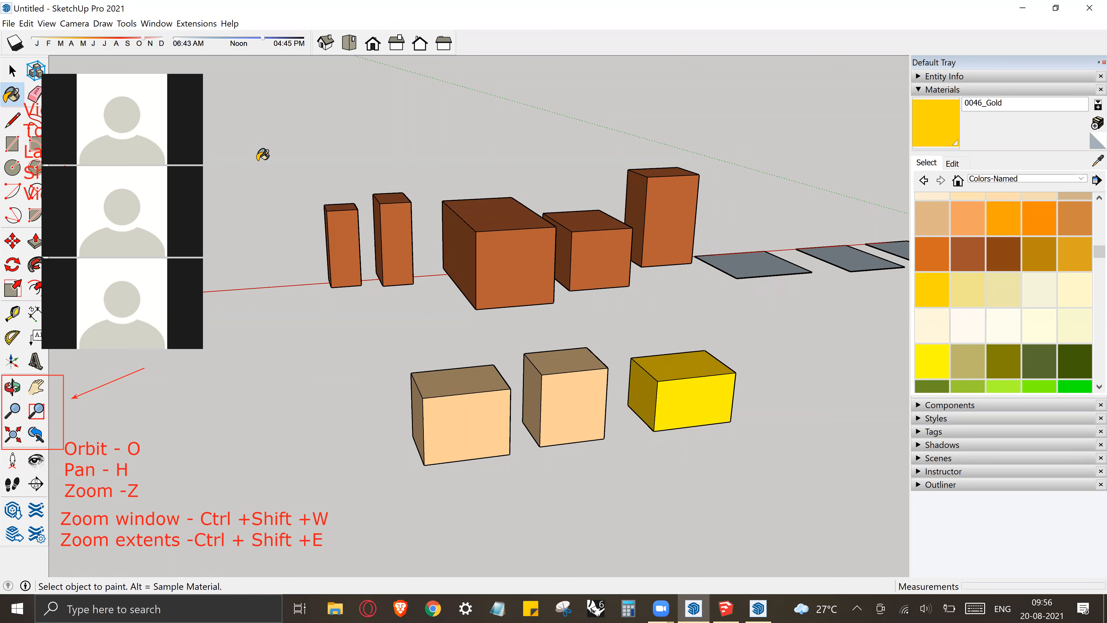
key(space)
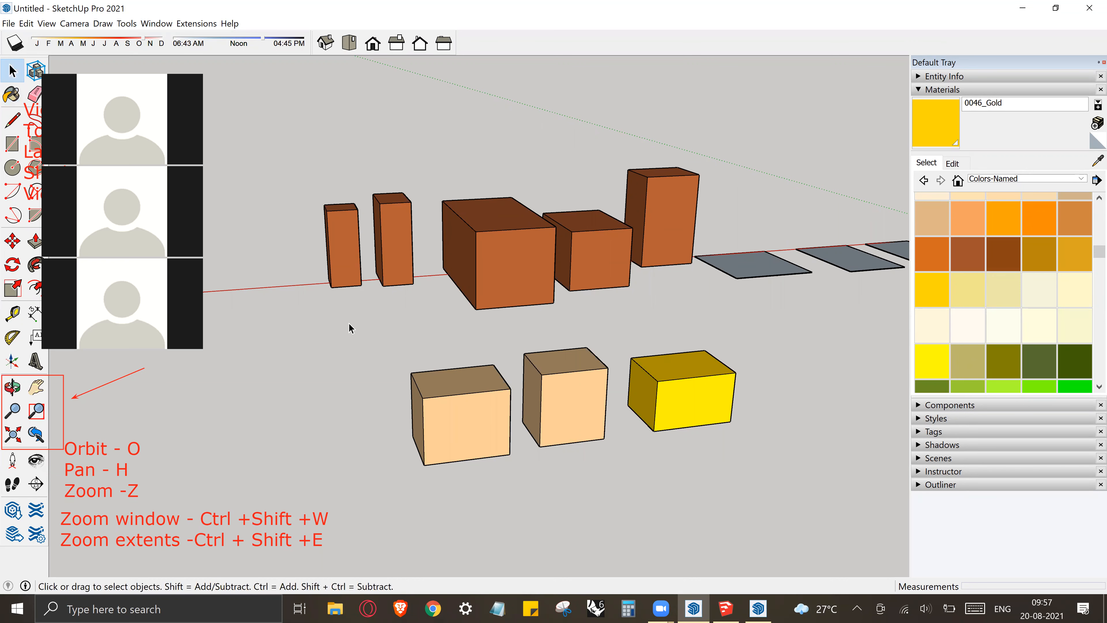
Draw a 5 by 7 m rectangle in an empty area, starting from a corner on the red axis
middle_drag(514, 371, 446, 283)
middle_drag(806, 258, 348, 303)
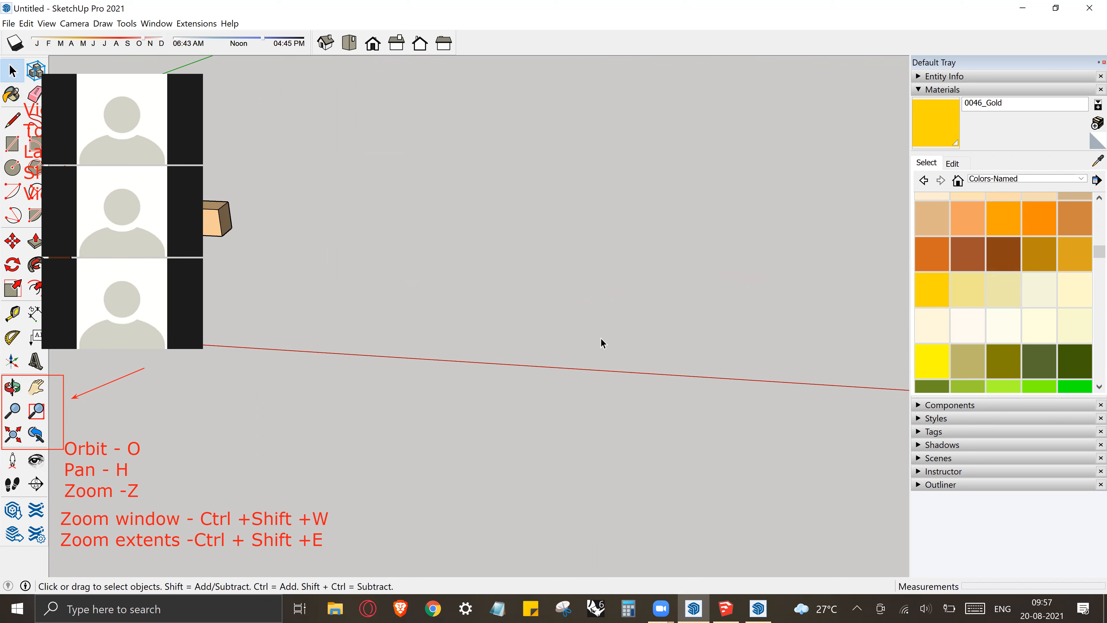
key(r)
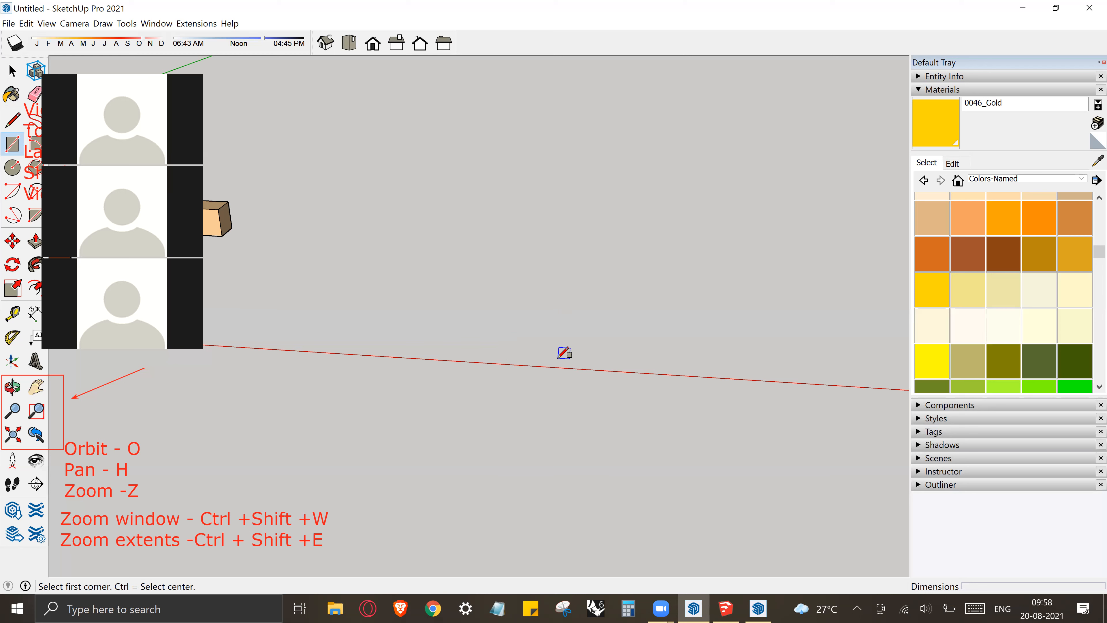
click(548, 367)
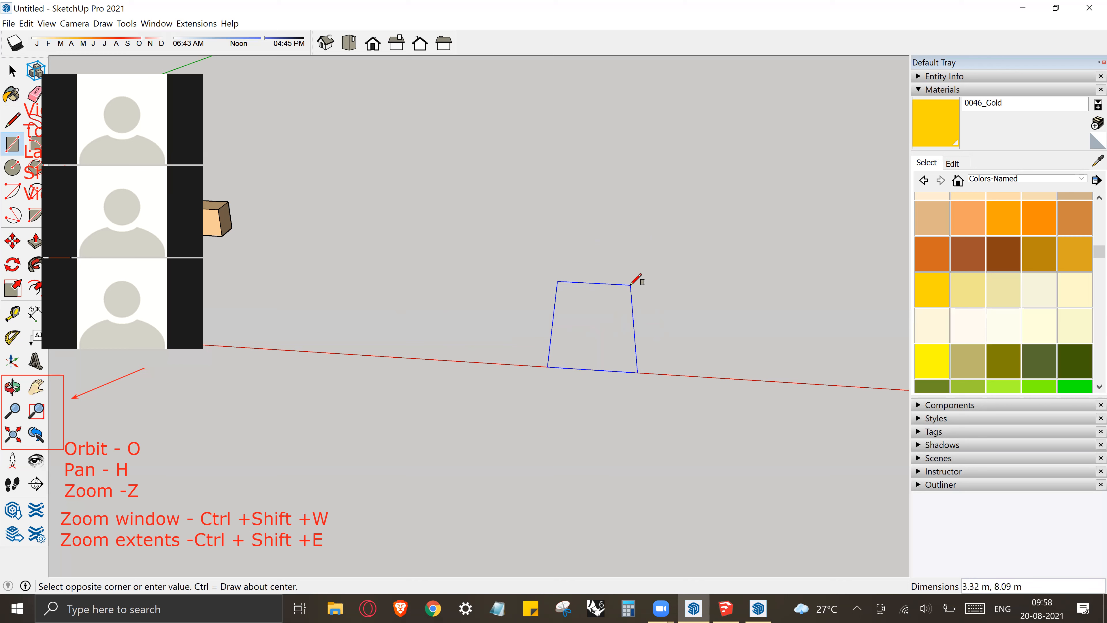
text(5,7)
key(Return)
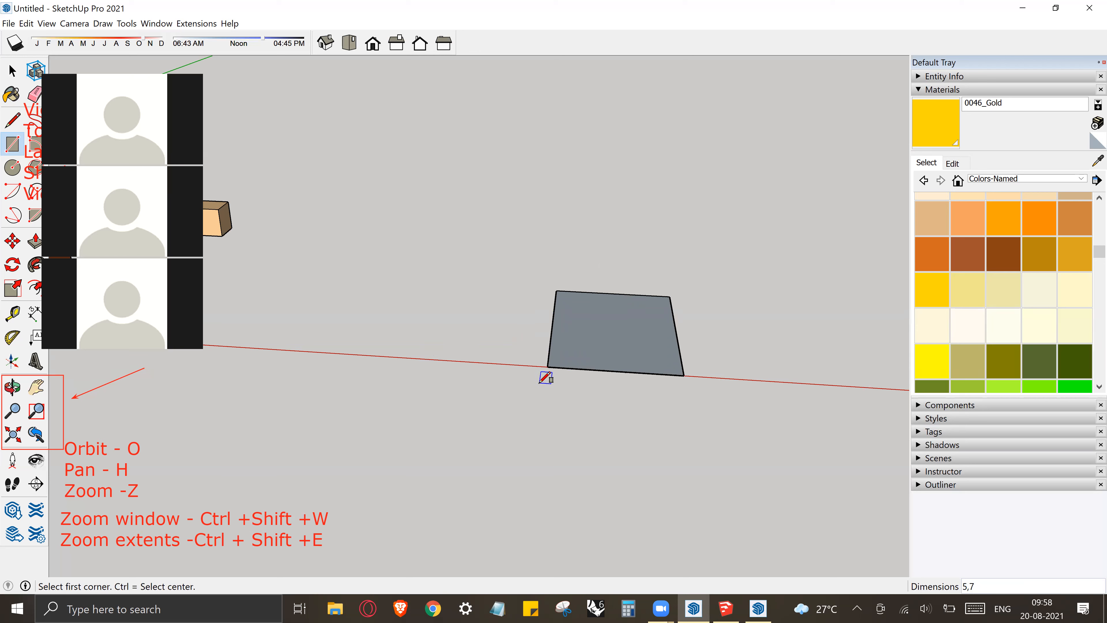
key(space)
Offset the new rectangle's outline inward by 0.23 m to form the wall thickness
middle_drag(554, 379, 558, 380)
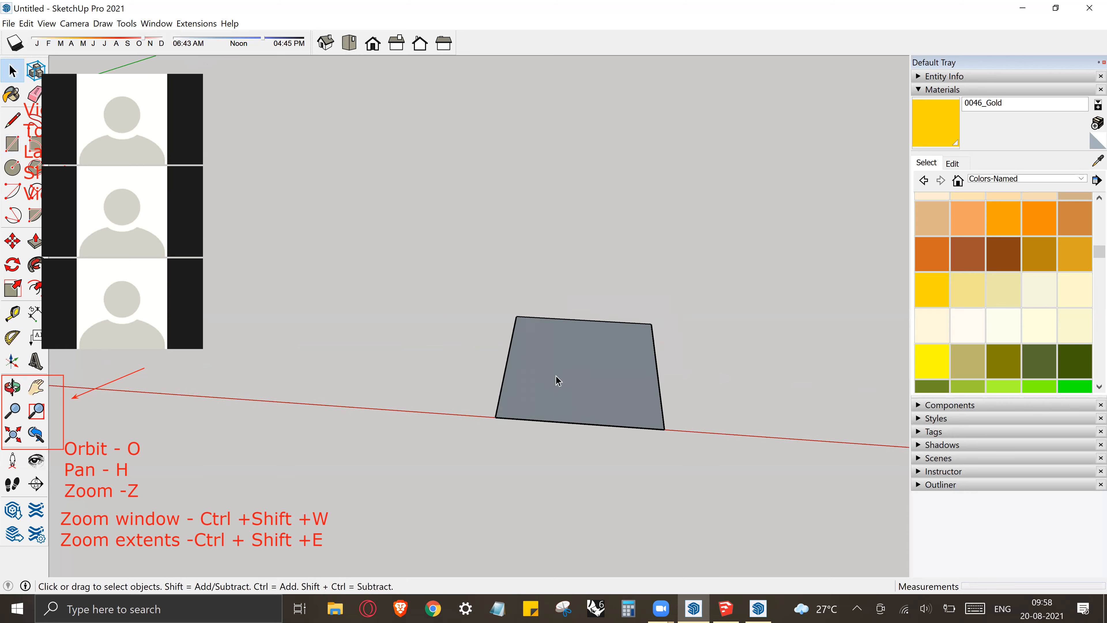
scroll(558, 380, up, 2)
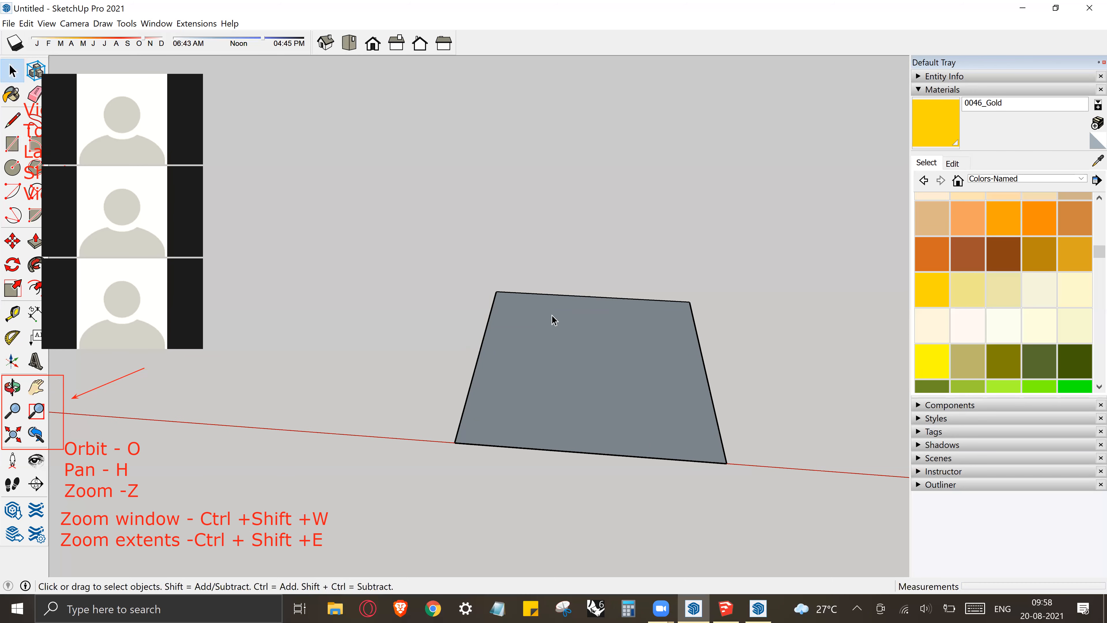
middle_drag(573, 329, 438, 269)
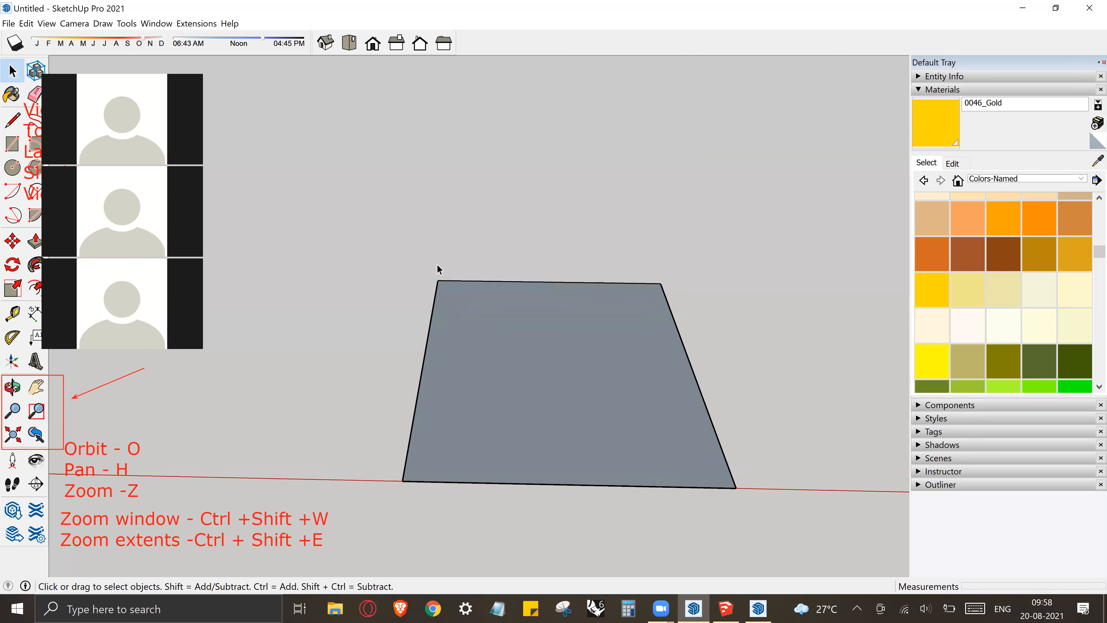
middle_drag(692, 455, 689, 453)
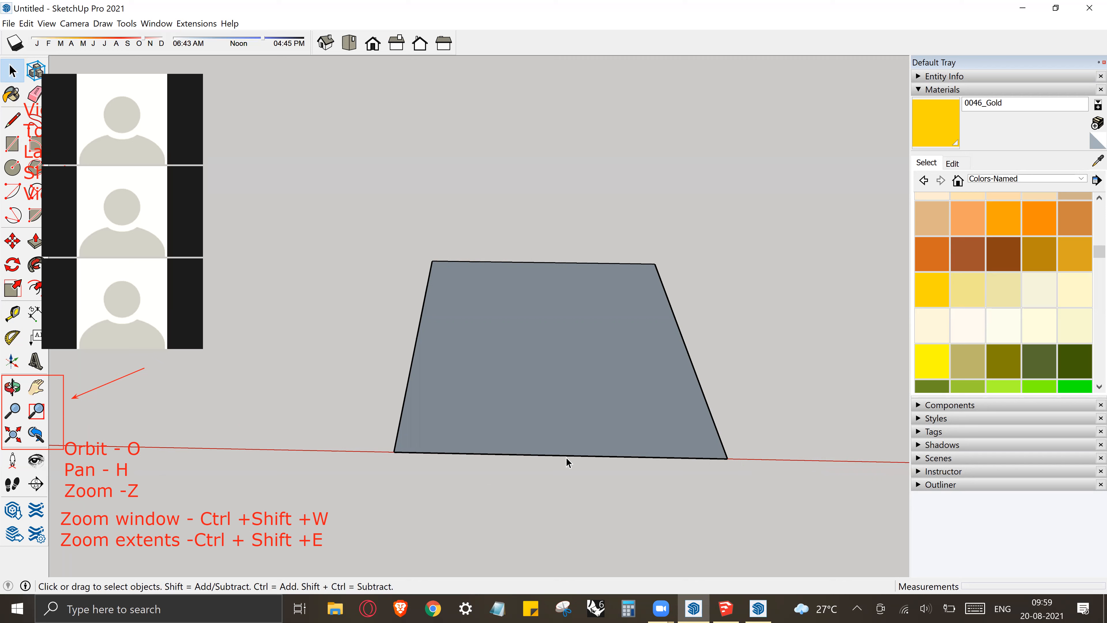
key(f)
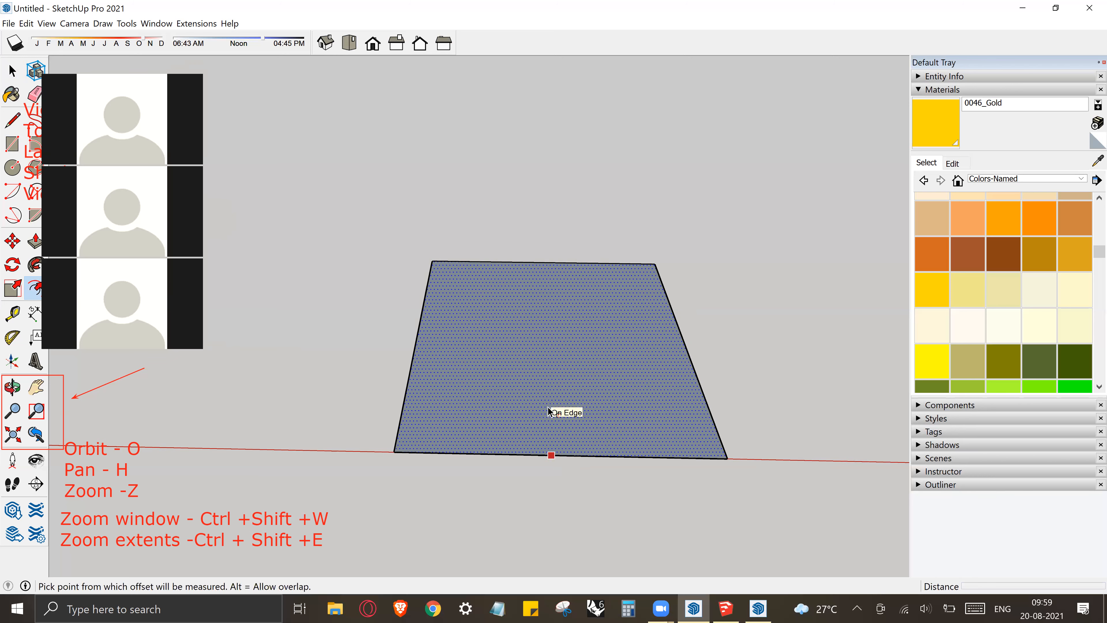
click(552, 434)
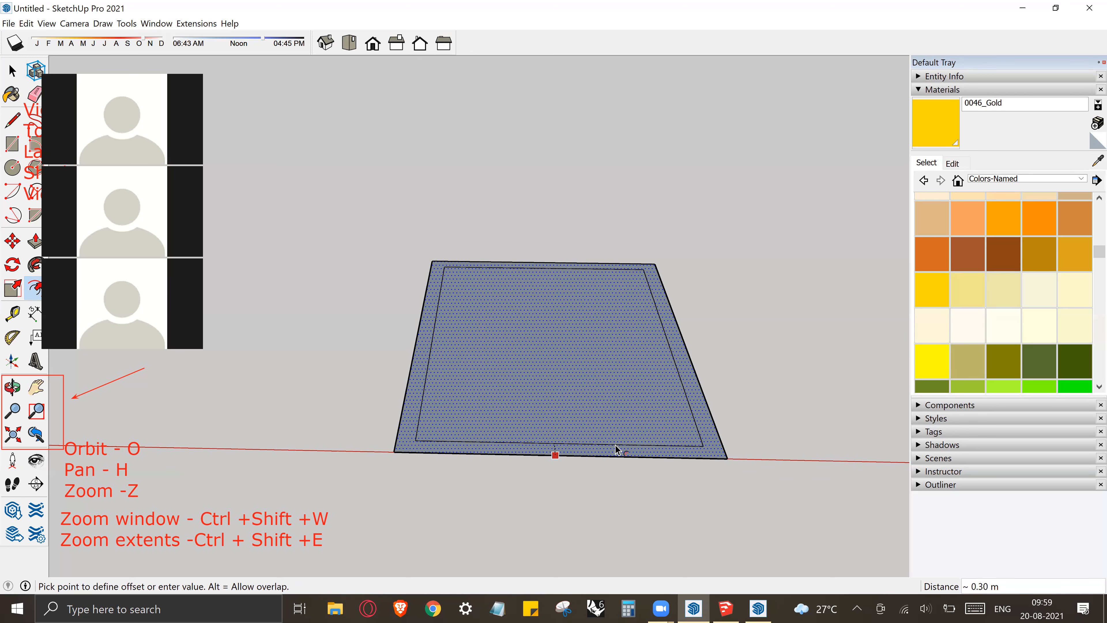
text(.)
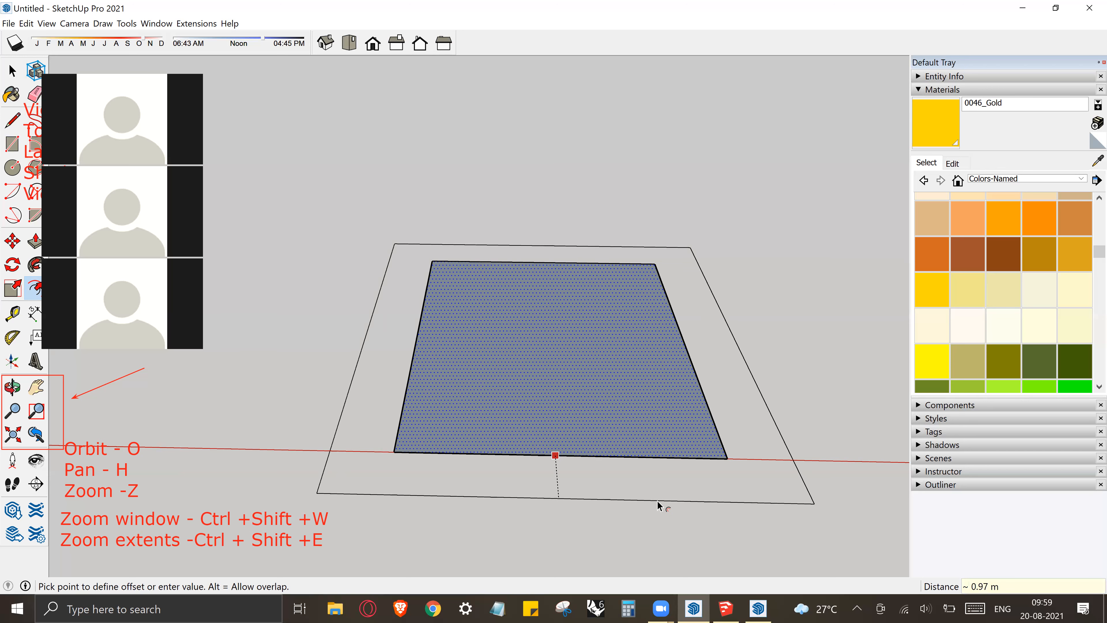
click(625, 421)
text(.23)
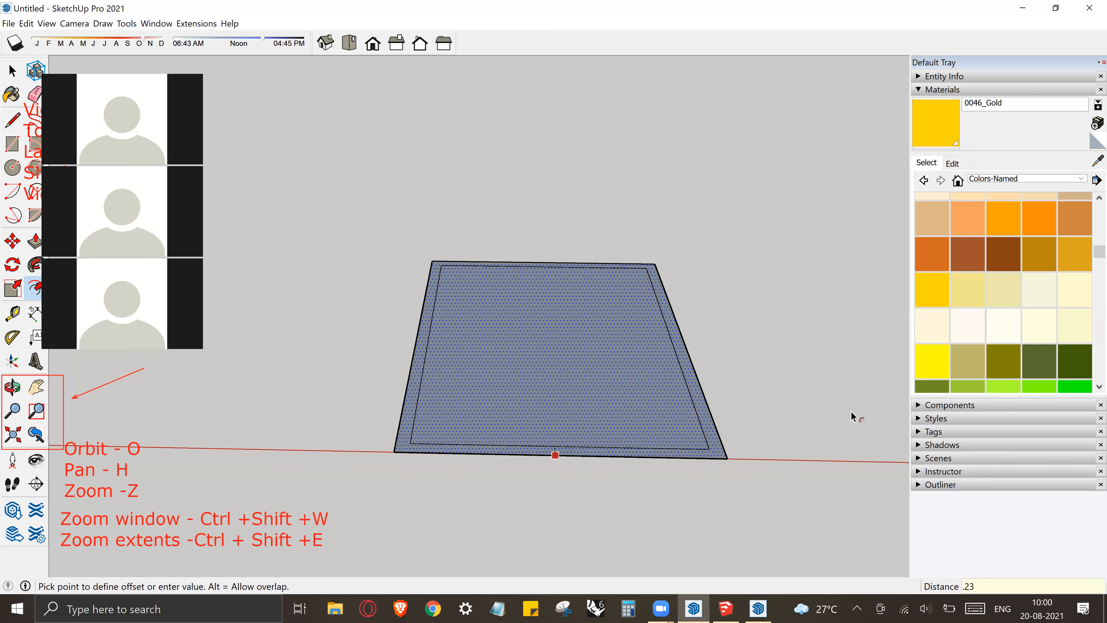
key(Return)
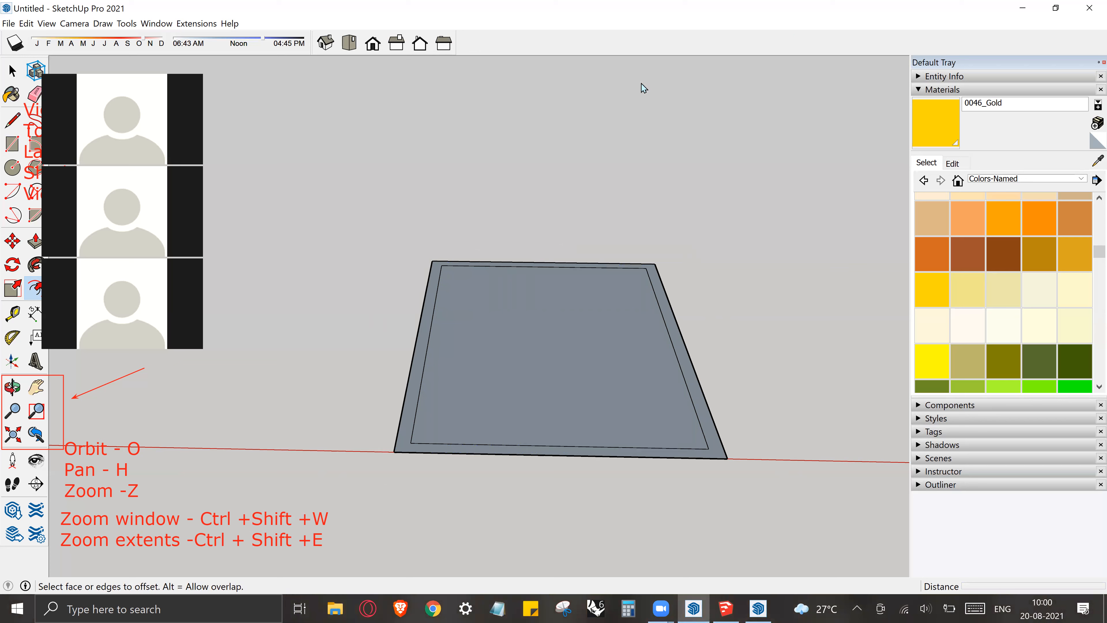
mouse_move(765, 131)
mouse_down()
mouse_move(817, 129)
mouse_move(768, 171)
mouse_move(812, 165)
mouse_move(813, 150)
mouse_move(813, 166)
mouse_up()
mouse_move(787, 131)
mouse_down()
mouse_move(787, 168)
mouse_move(779, 139)
mouse_move(776, 157)
mouse_move(781, 143)
mouse_move(805, 143)
mouse_move(804, 158)
mouse_up()
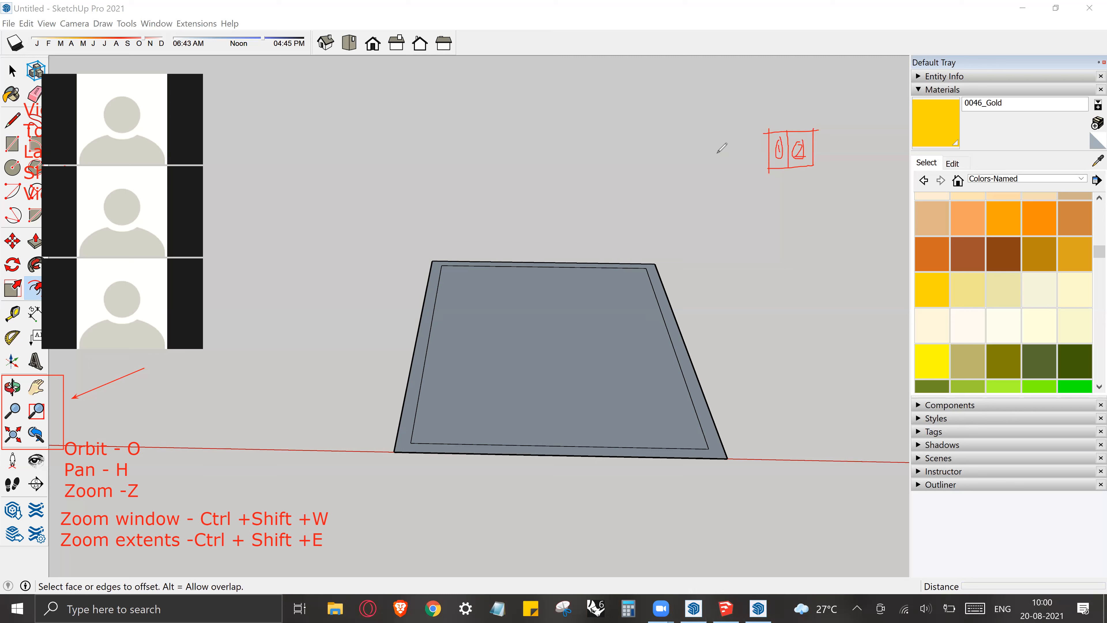
click(706, 117)
mouse_move(760, 148)
mouse_down()
mouse_move(807, 146)
mouse_move(829, 98)
mouse_up()
click(566, 388)
key(Escape)
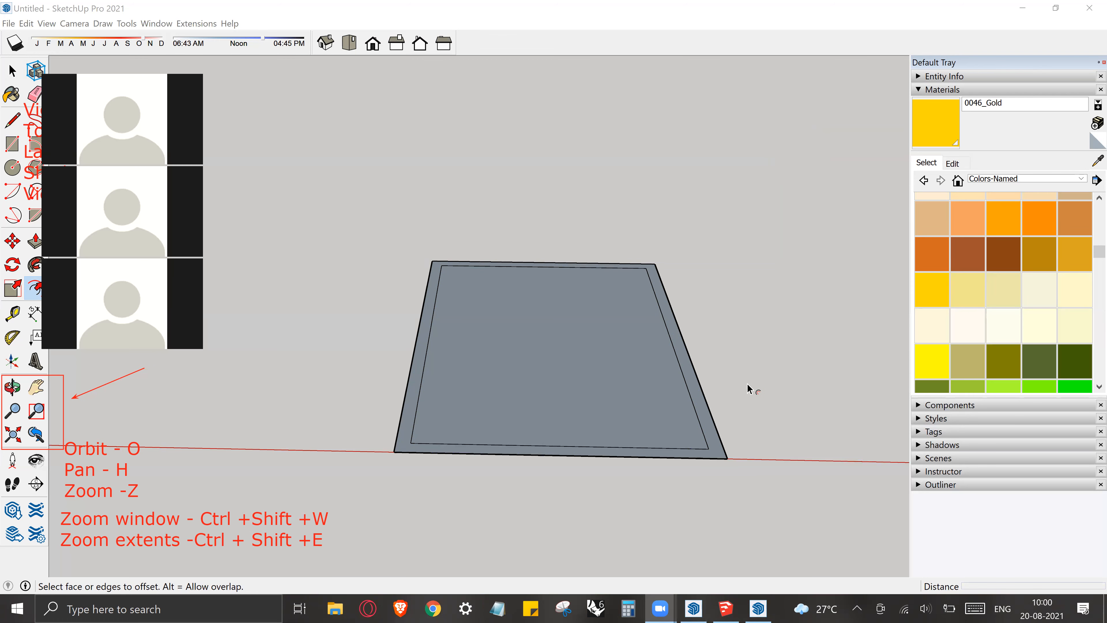
click(671, 405)
scroll(658, 414, up, 3)
click(721, 445)
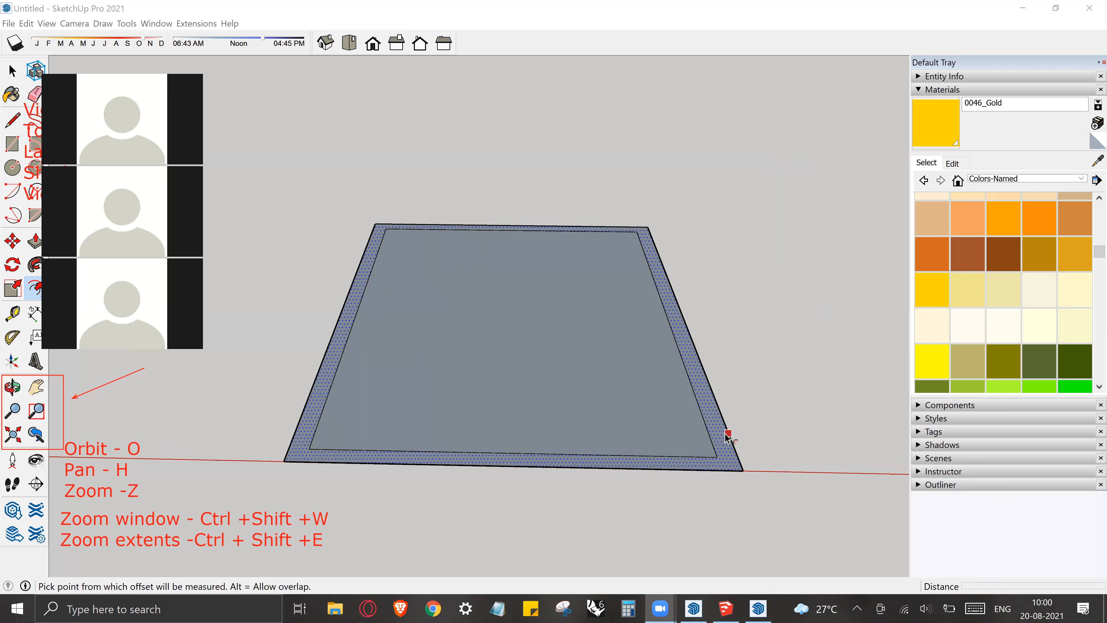
key(Escape)
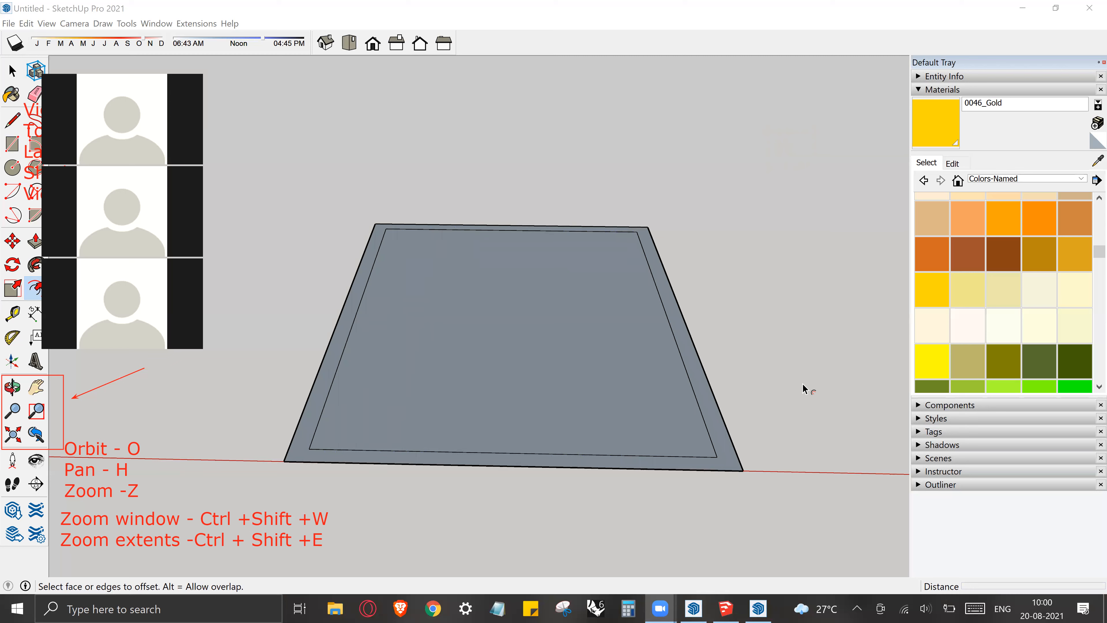
Push/Pull the narrow border face between the two outlines up 3 m to raise the walls
key(o)
drag(787, 403, 786, 410)
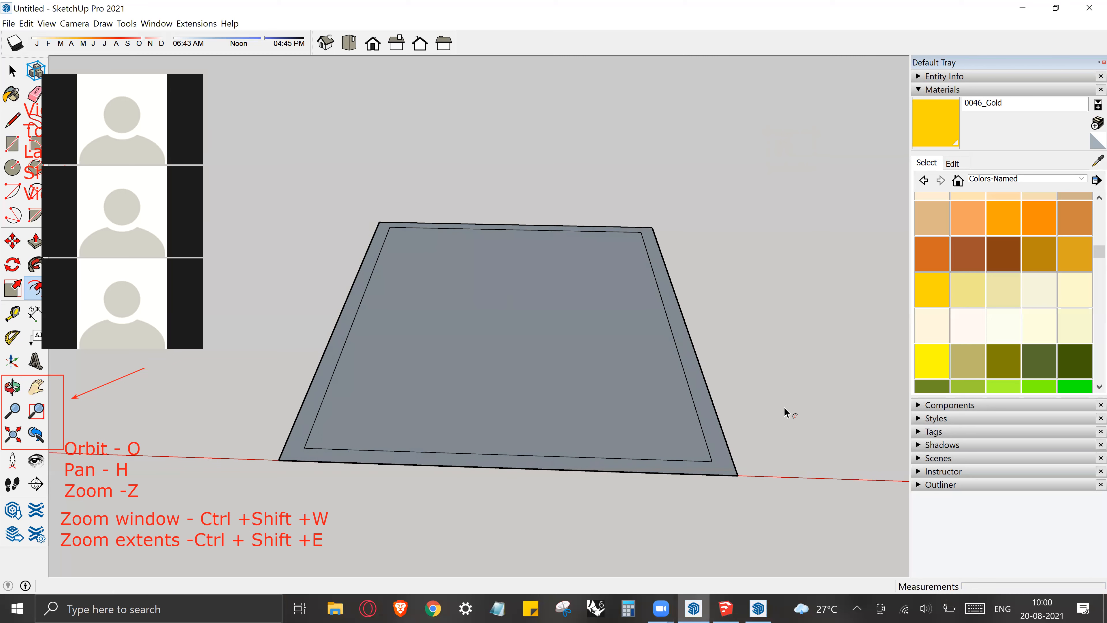
key(p)
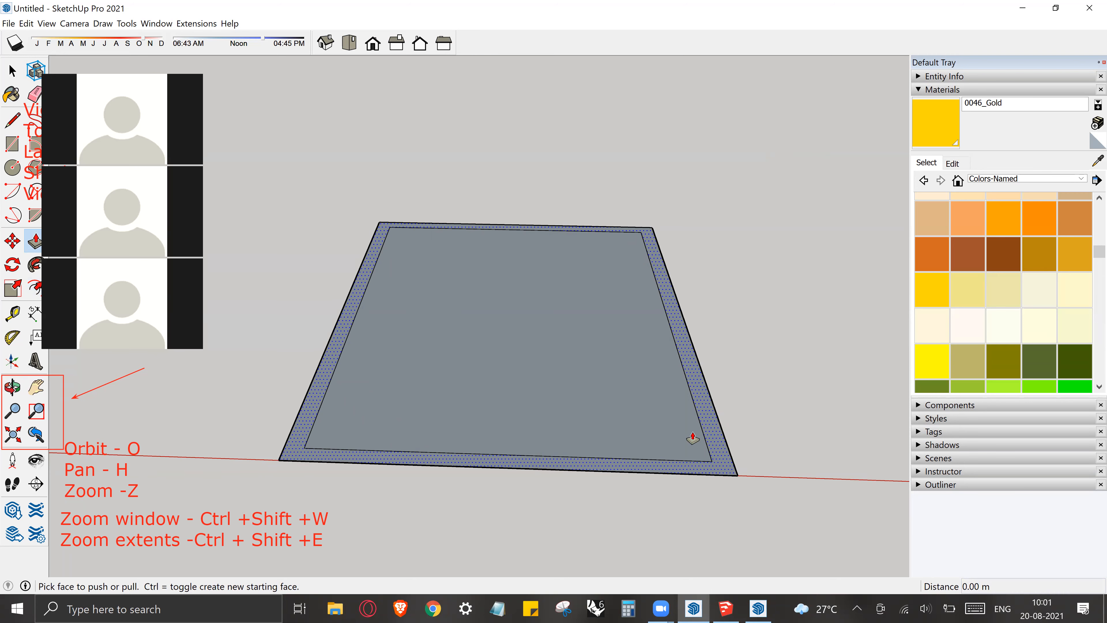
click(717, 461)
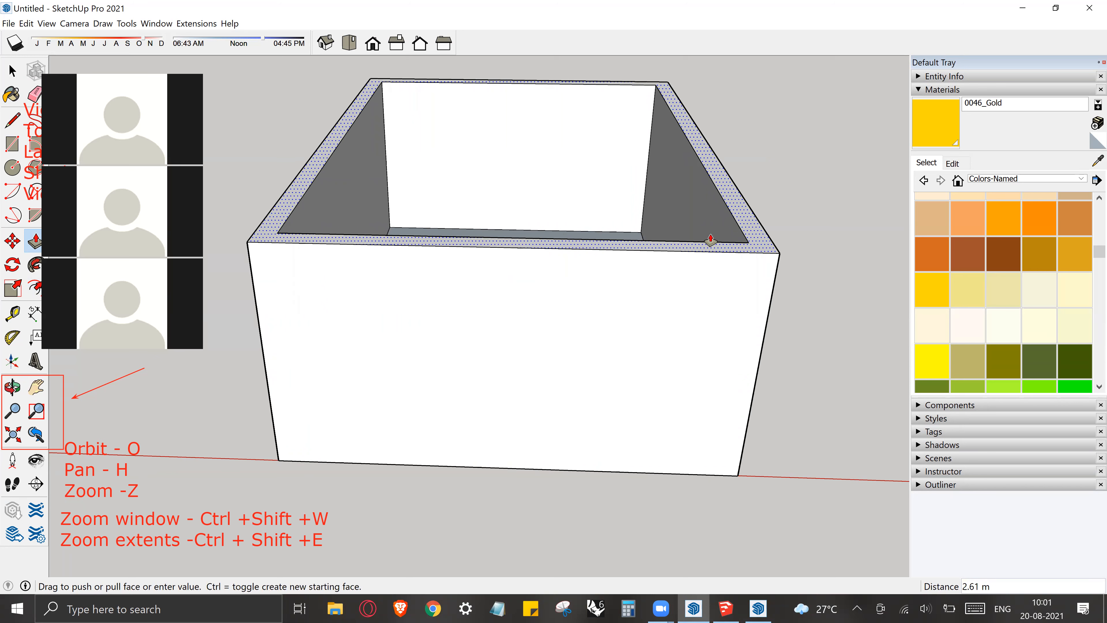
text(3)
key(Return)
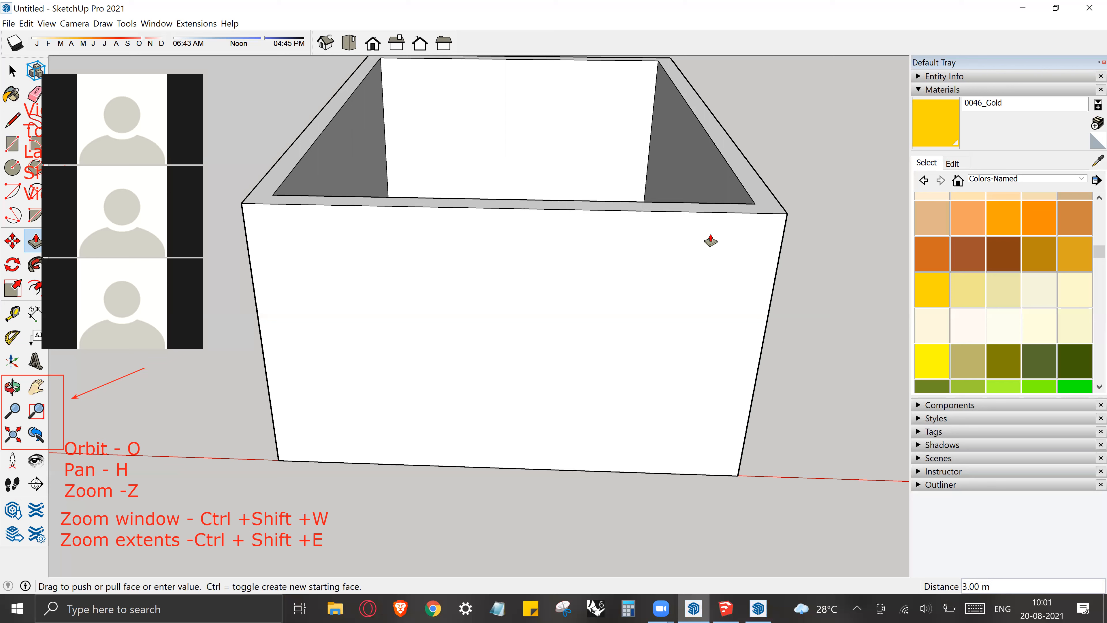
Measure the room's wall height with the Tape Measure, starting from a front upper corner
key(t)
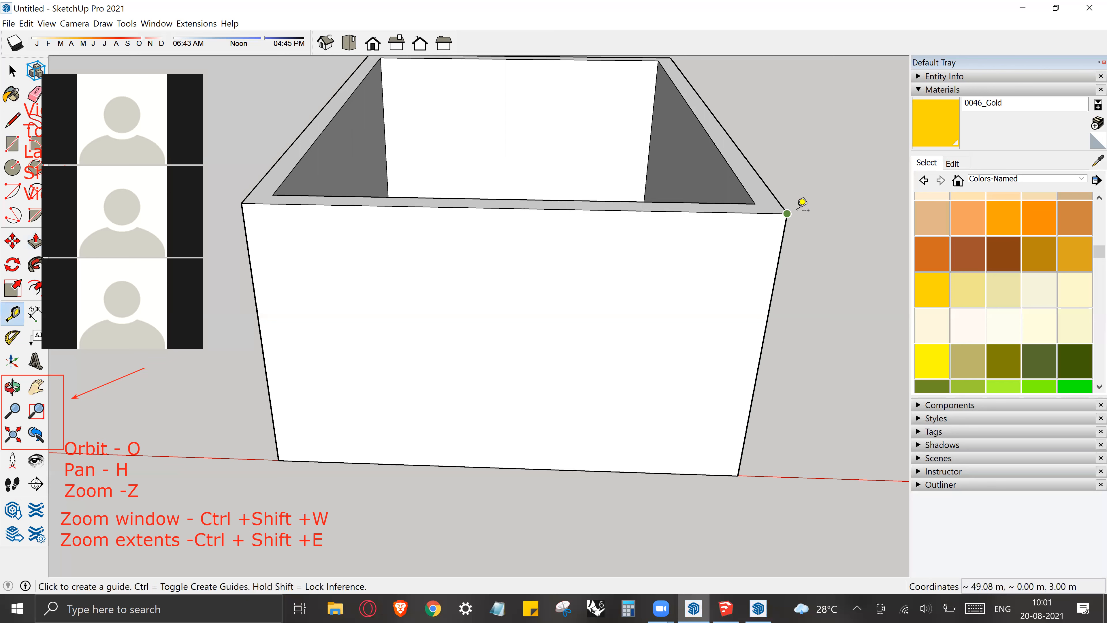
click(786, 213)
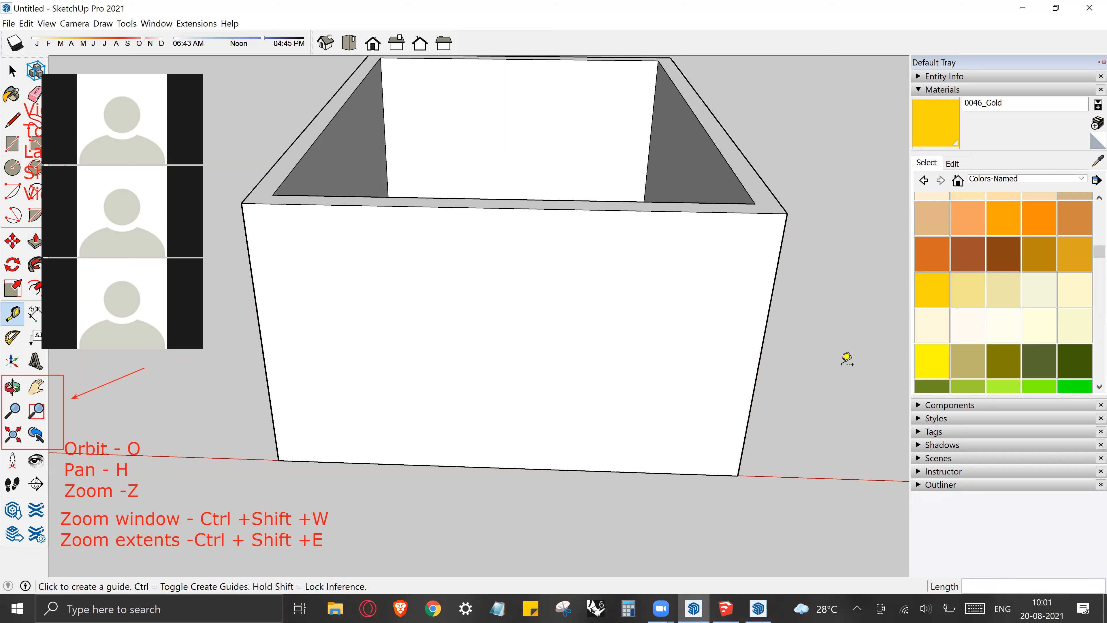
key(space)
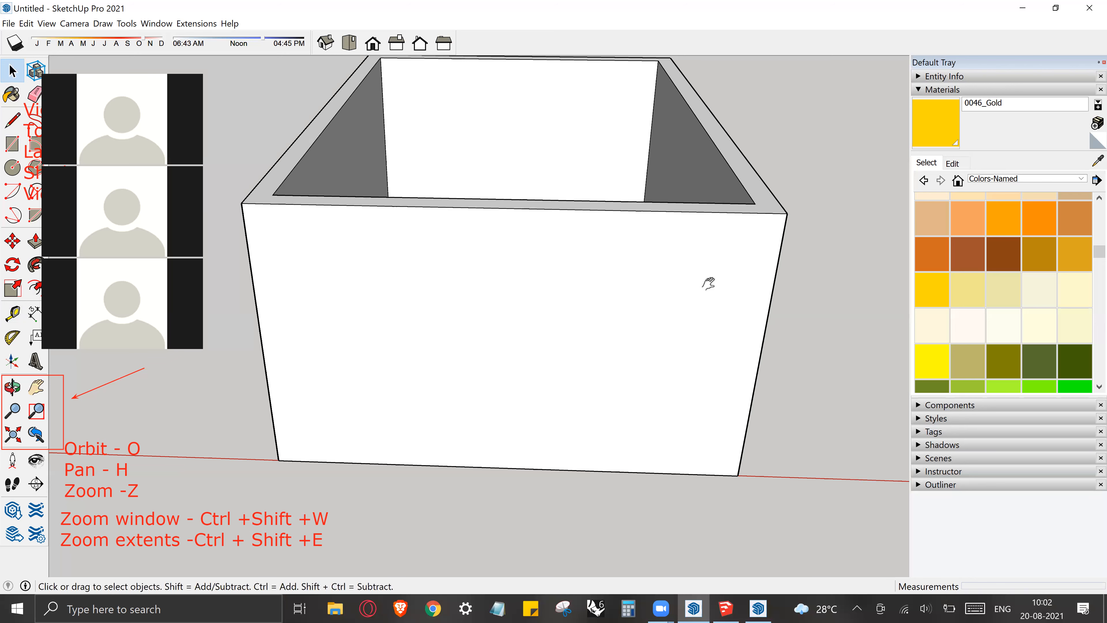
View the walled room from above and outside, and show the Brick, Cladding and Siding material collection
middle_drag(706, 282, 637, 366)
mouse_move(598, 445)
middle_down()
mouse_move(595, 433)
mouse_move(596, 464)
mouse_move(584, 436)
middle_up()
middle_drag(594, 333, 420, 406)
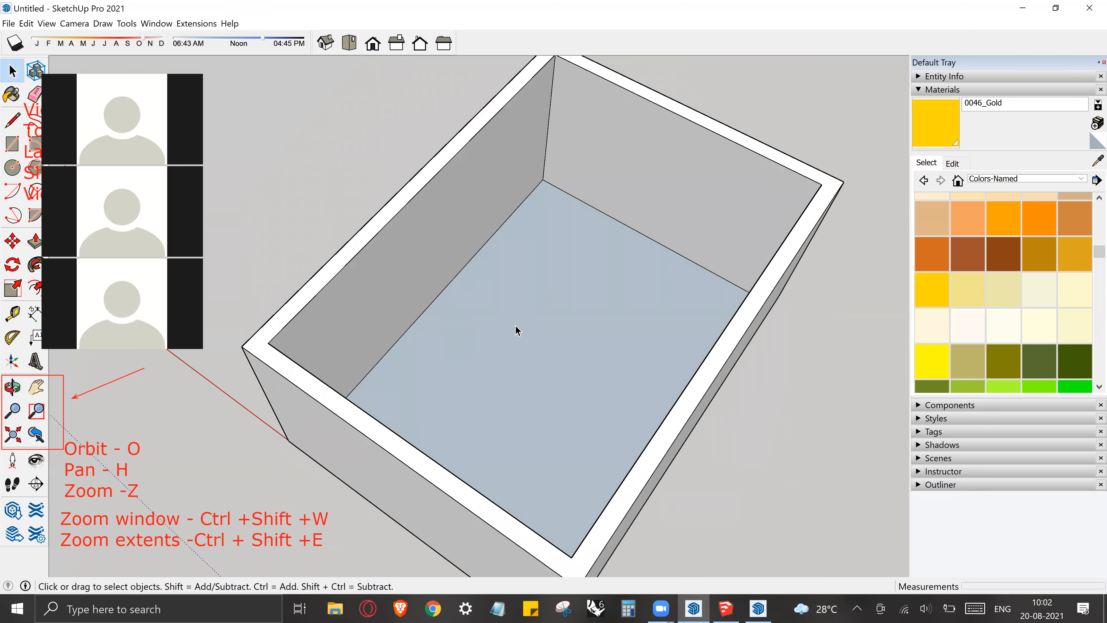
middle_drag(428, 497, 479, 262)
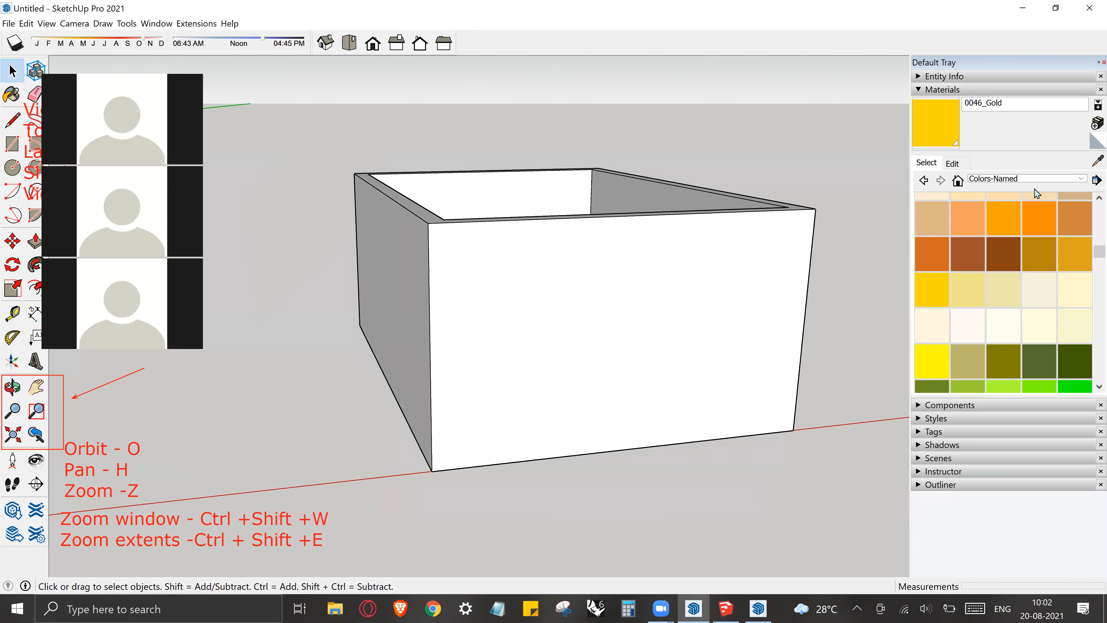
click(1033, 179)
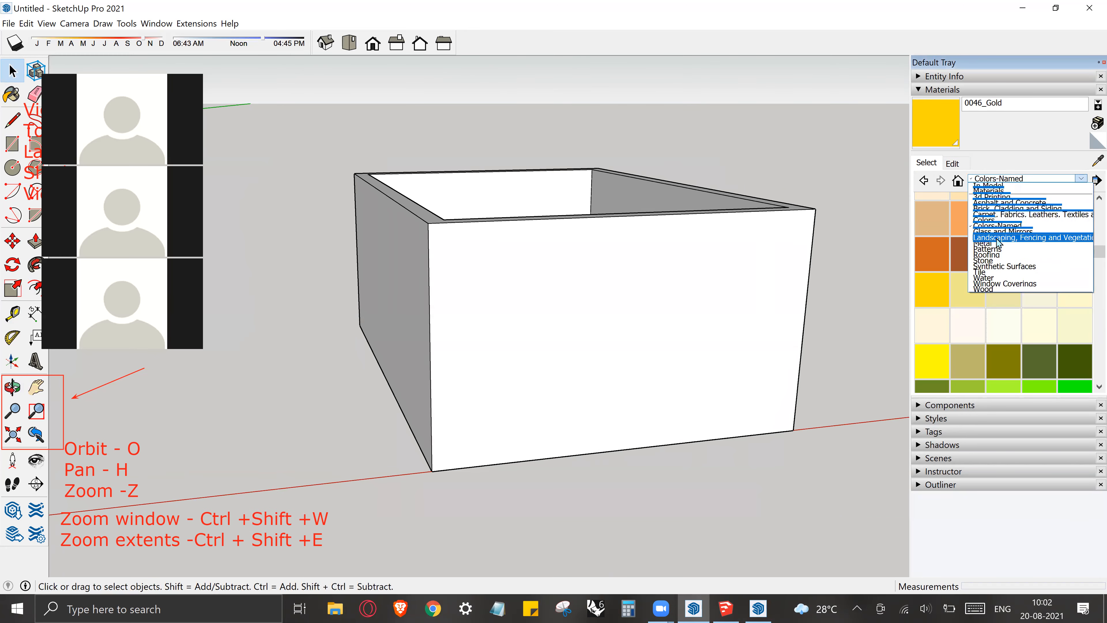
click(1005, 208)
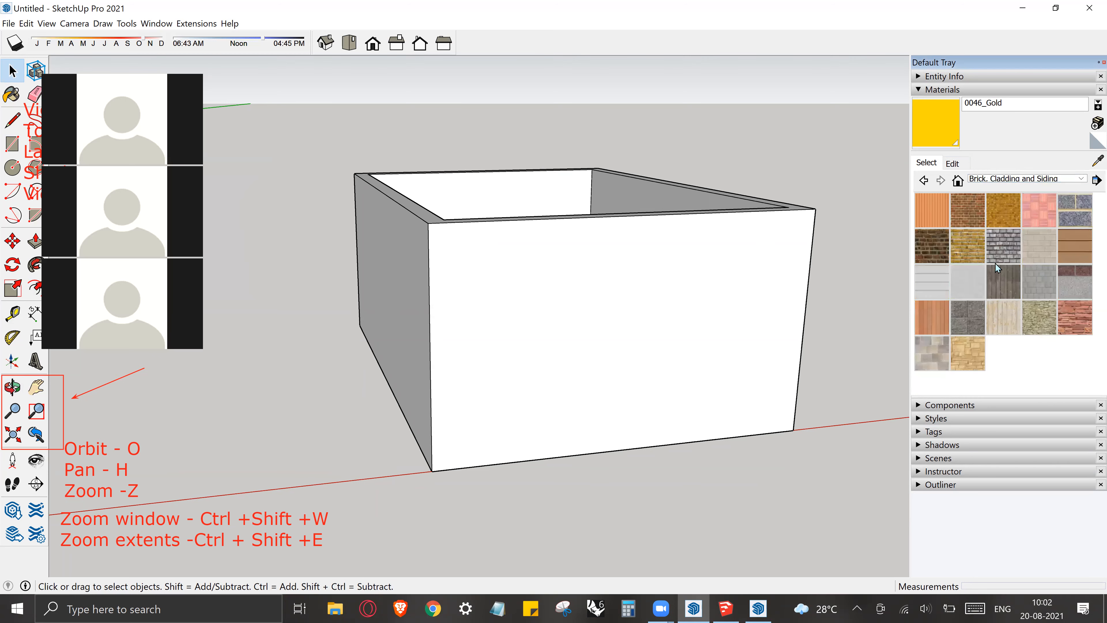
Paint the front outer wall with Brick Antique 01 and extend the material to all connected matching wall faces
click(966, 213)
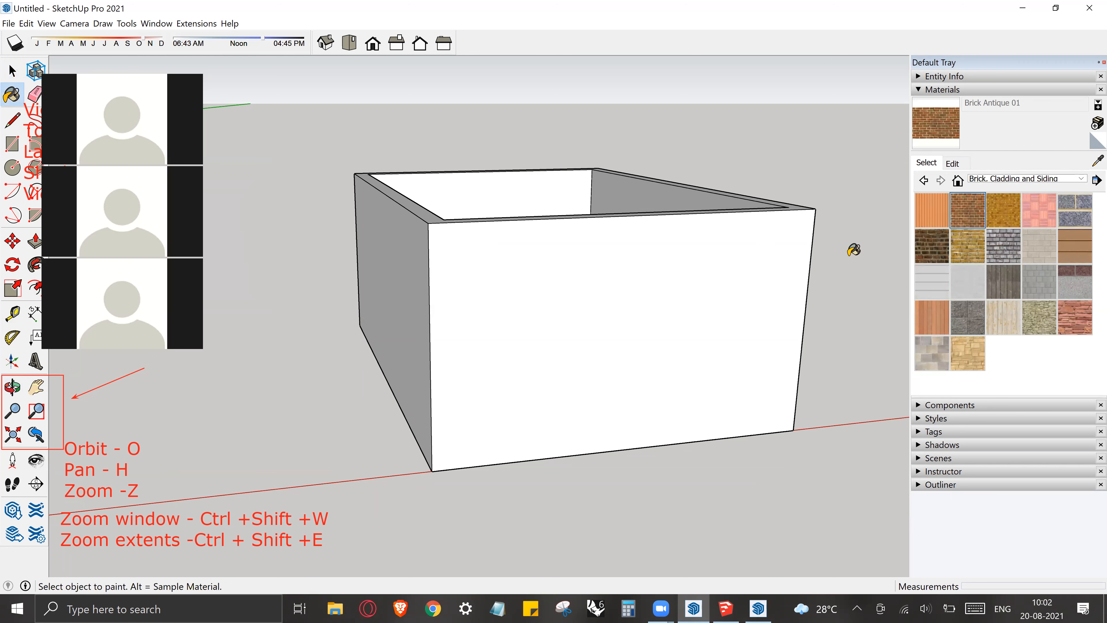
click(615, 282)
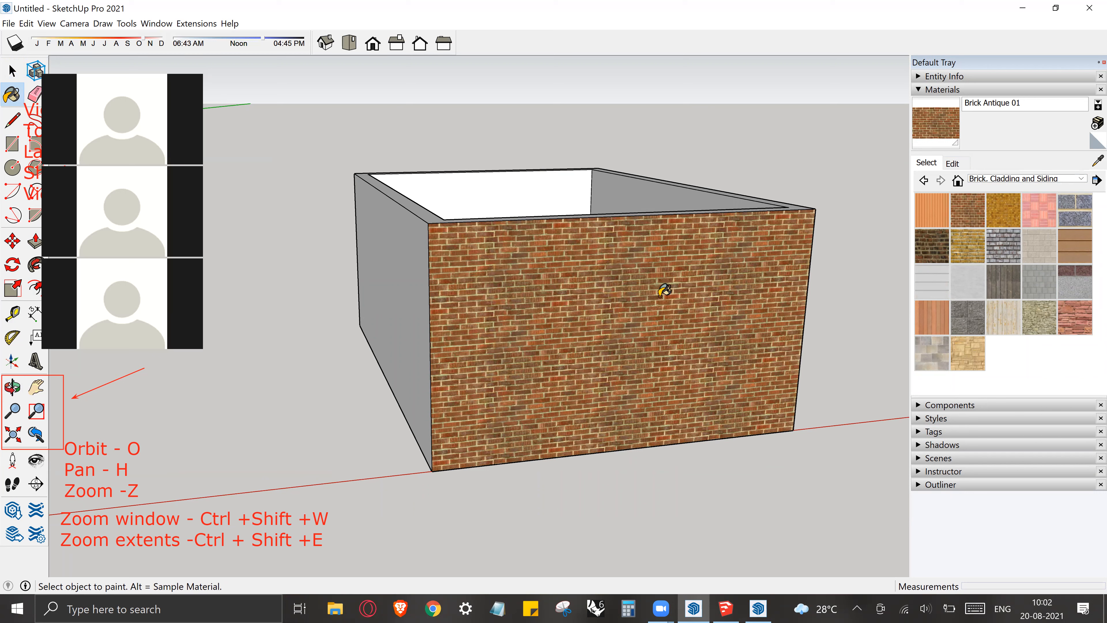
key(ctrl)
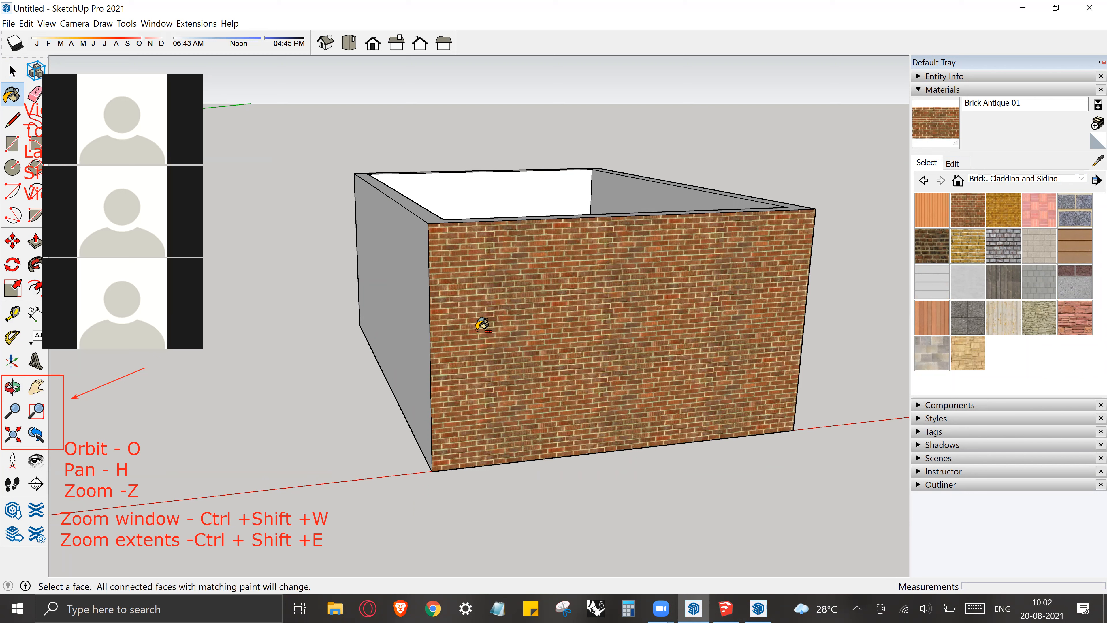
ctrl+click(396, 294)
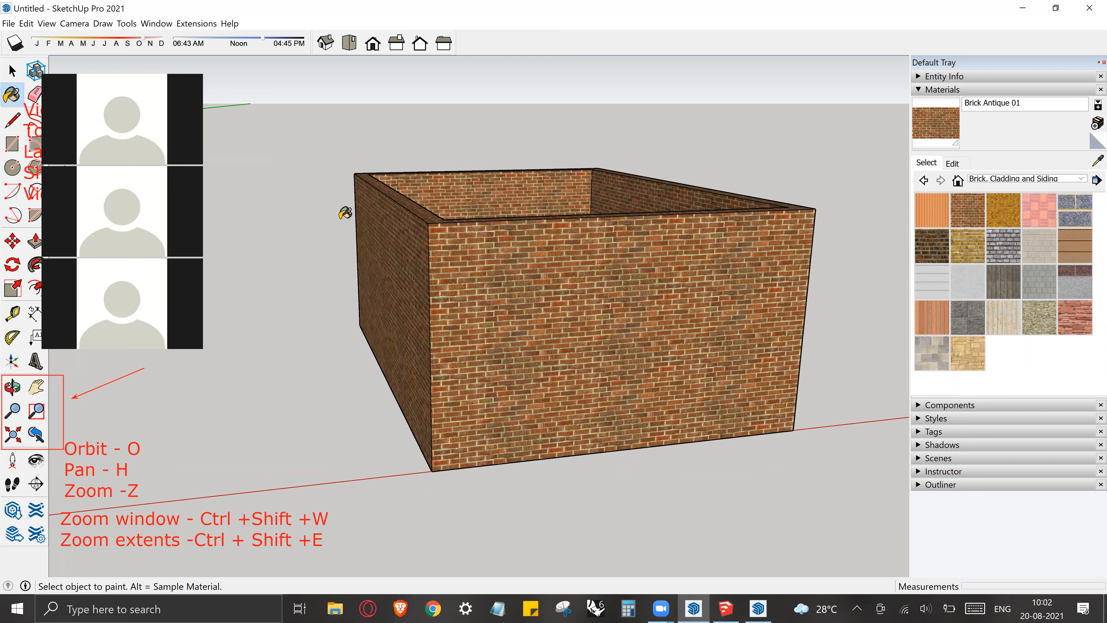
Paint the room's floor with Ornate Tile 01 from the Tile material collection
key(o)
mouse_move(287, 316)
mouse_down()
mouse_move(258, 322)
mouse_move(295, 301)
mouse_move(449, 303)
mouse_move(338, 424)
mouse_move(556, 132)
mouse_up()
key(b)
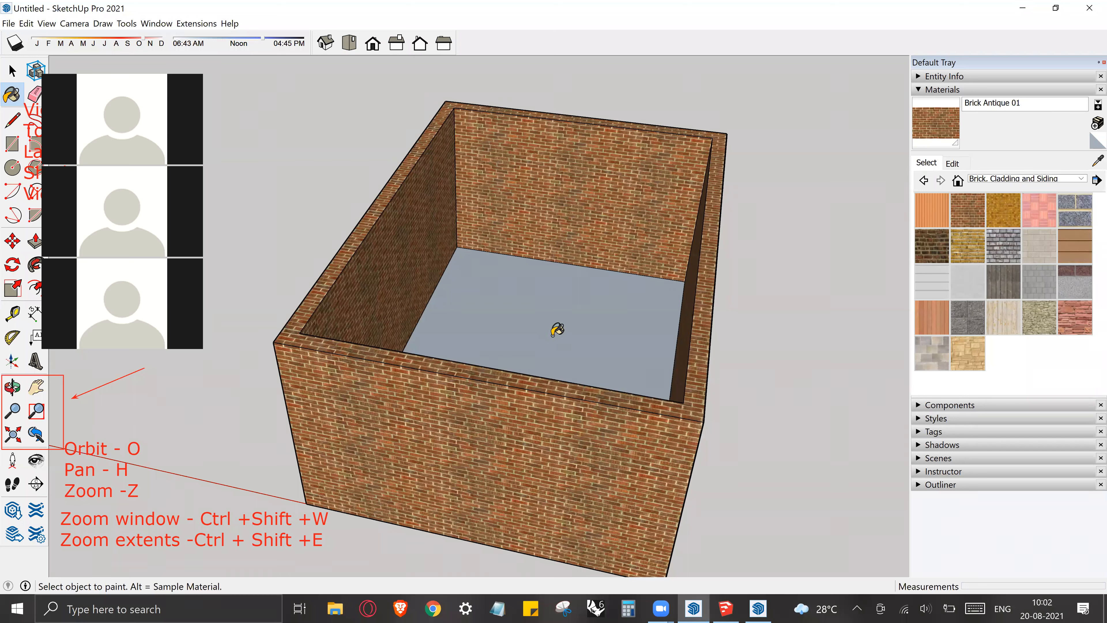
click(1003, 180)
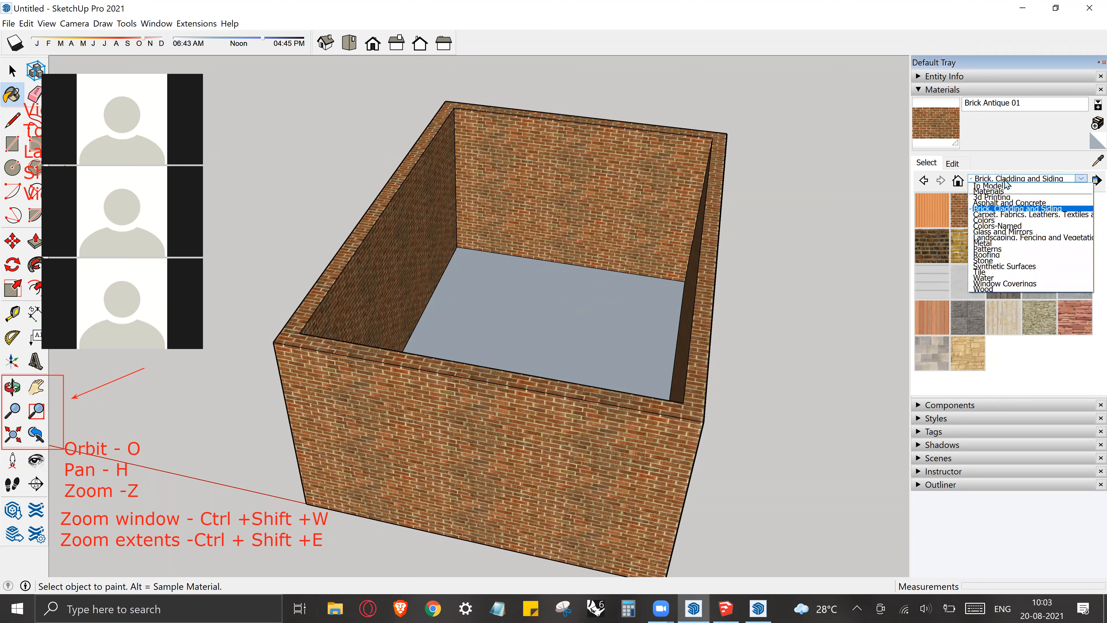
click(979, 274)
click(1039, 282)
click(581, 369)
mouse_move(581, 368)
middle_down()
mouse_move(617, 455)
mouse_move(507, 428)
mouse_move(502, 403)
middle_up()
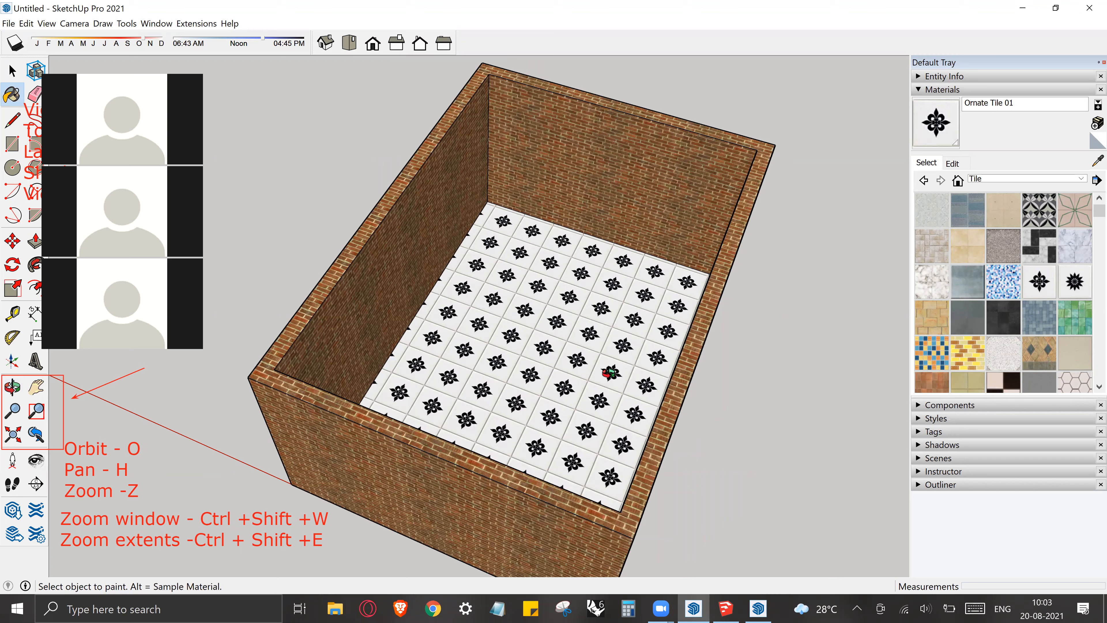
middle_drag(463, 300, 353, 280)
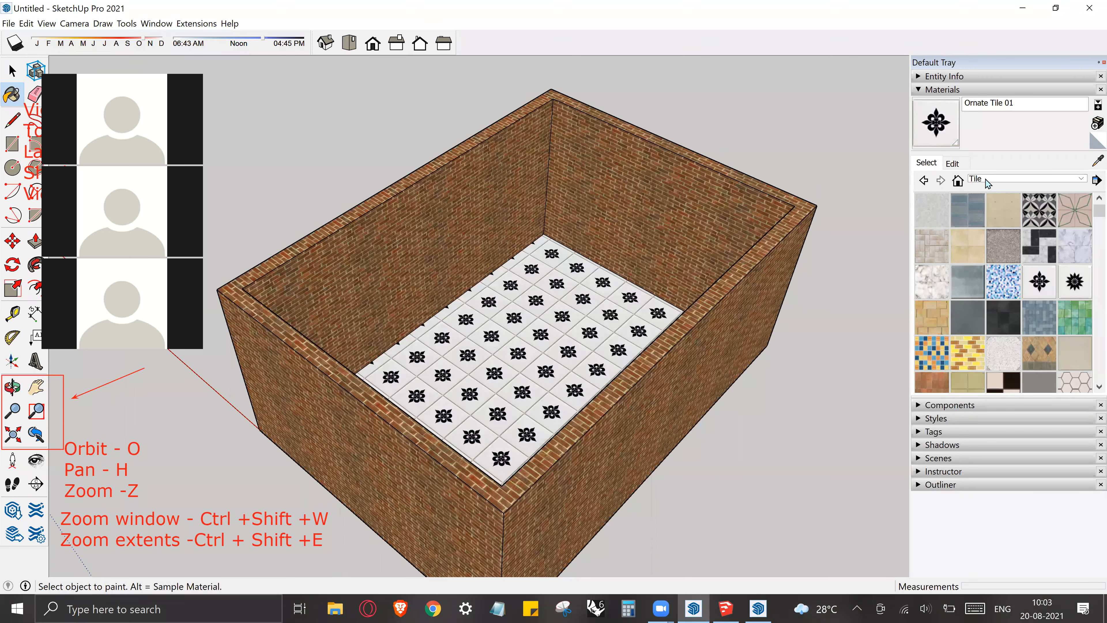
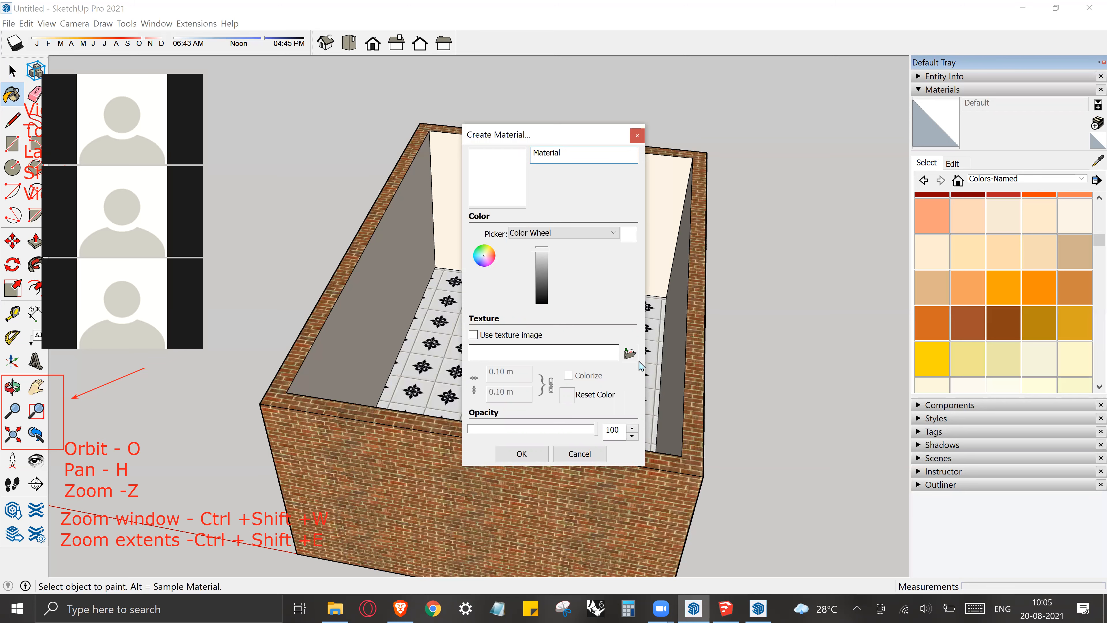
Create the new material using wp6819293.jpg from the Lomos Class 1 Refs + for Assignment folder as its texture image
click(632, 354)
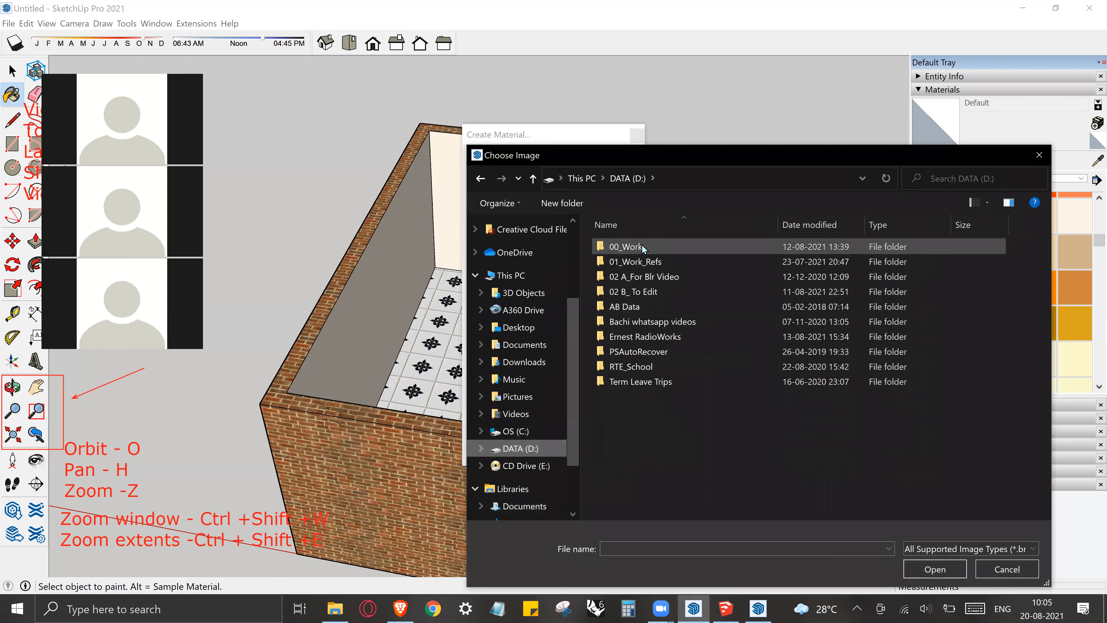
double_click(641, 245)
double_click(641, 245)
double_click(641, 245)
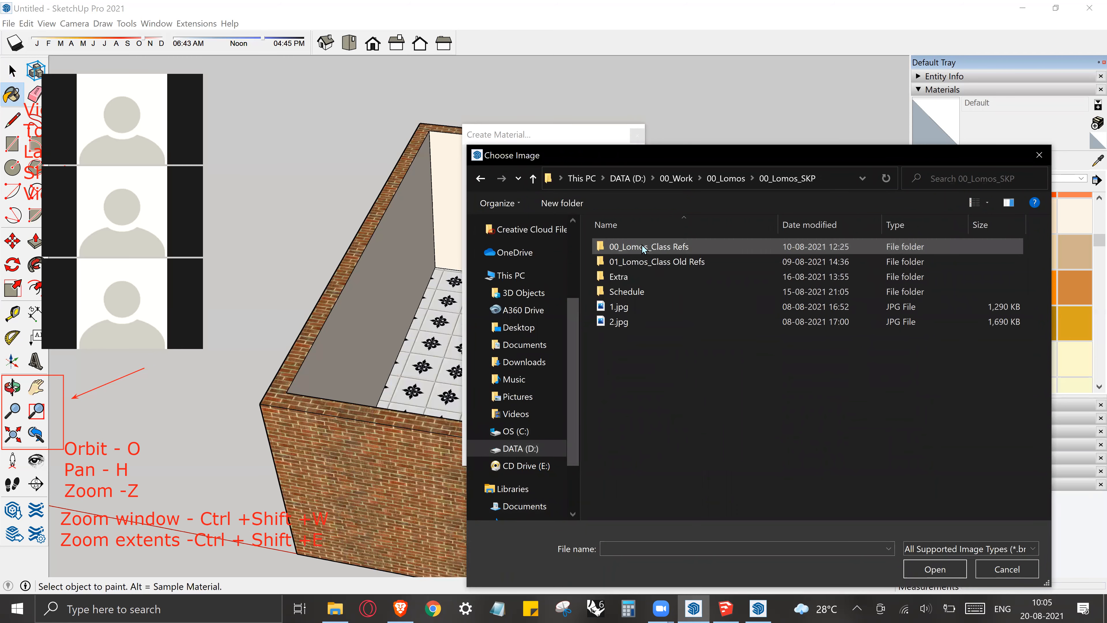
double_click(641, 245)
double_click(641, 245)
click(811, 229)
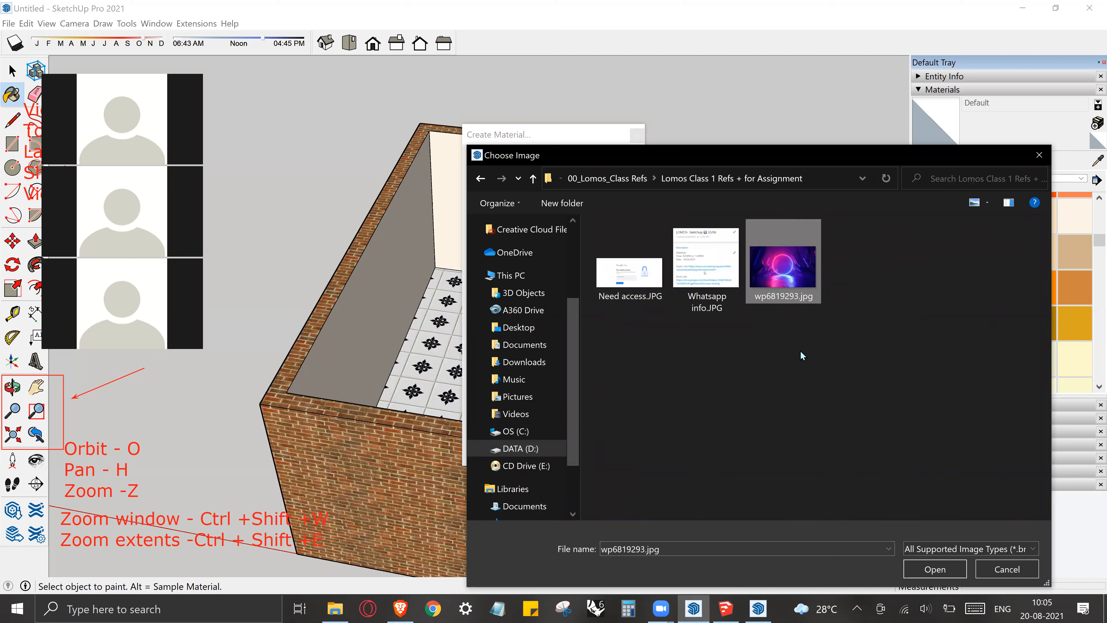
click(934, 569)
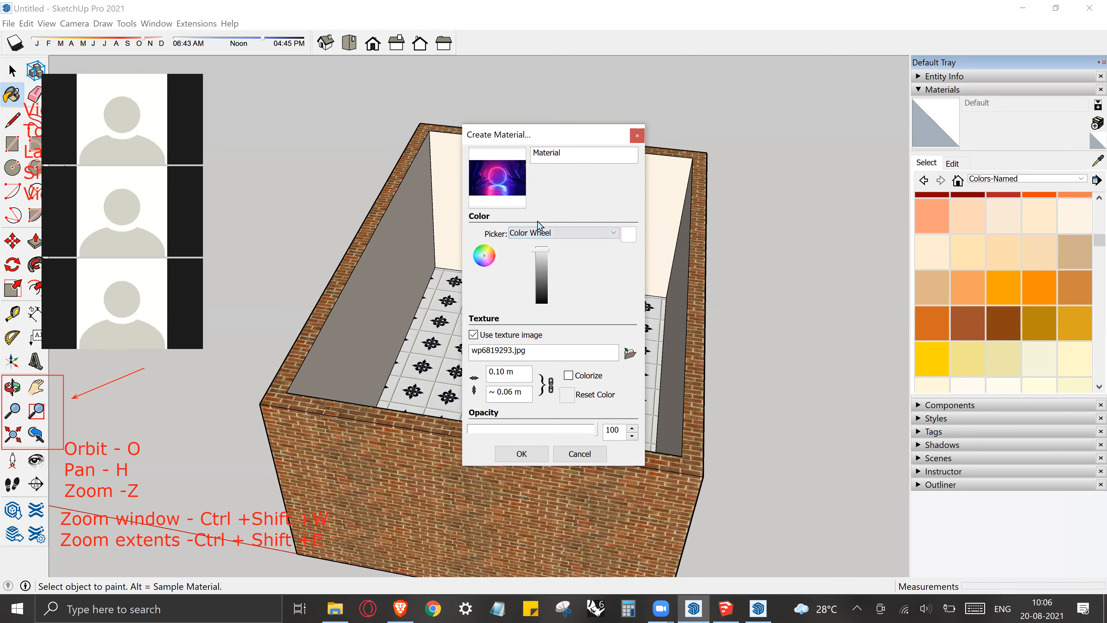
click(521, 454)
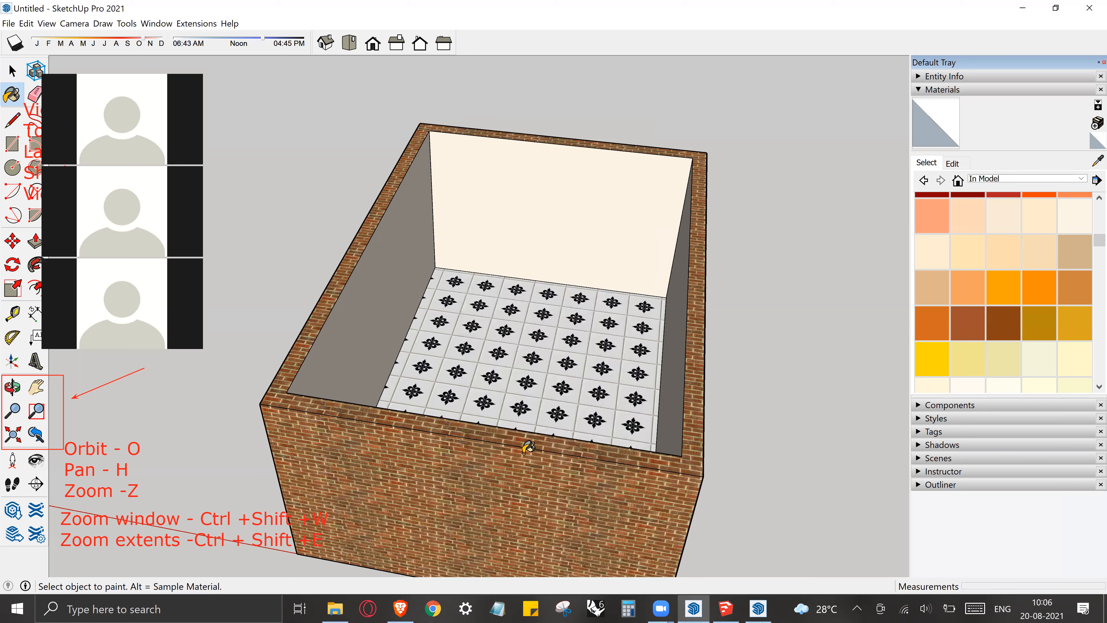
Paint the cream long inner wall with the new image material from the In Model collection
click(1006, 183)
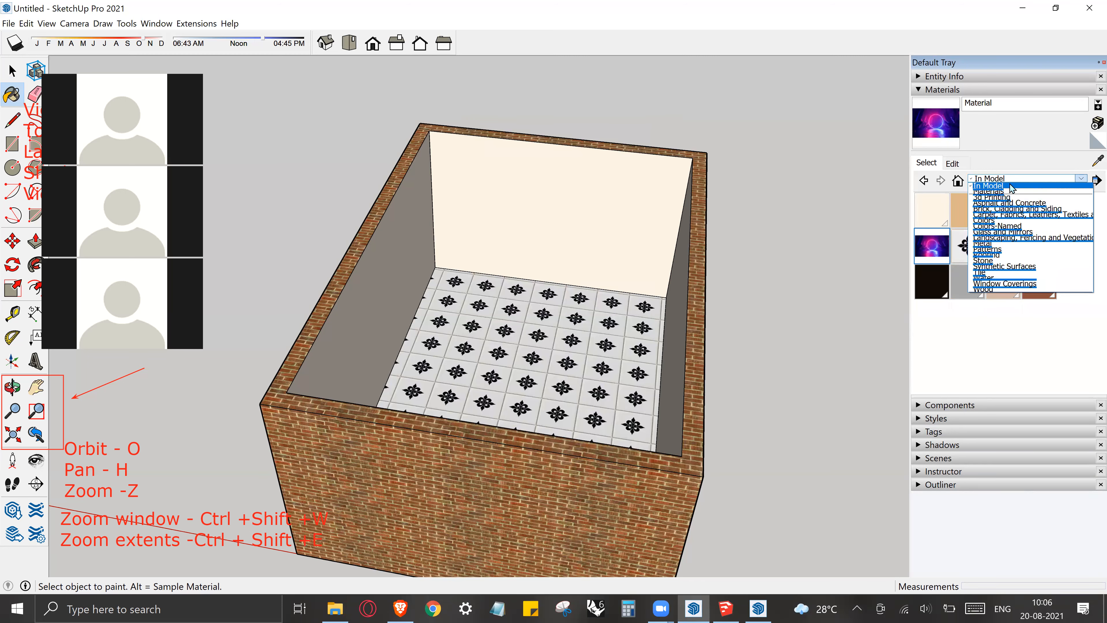
click(964, 377)
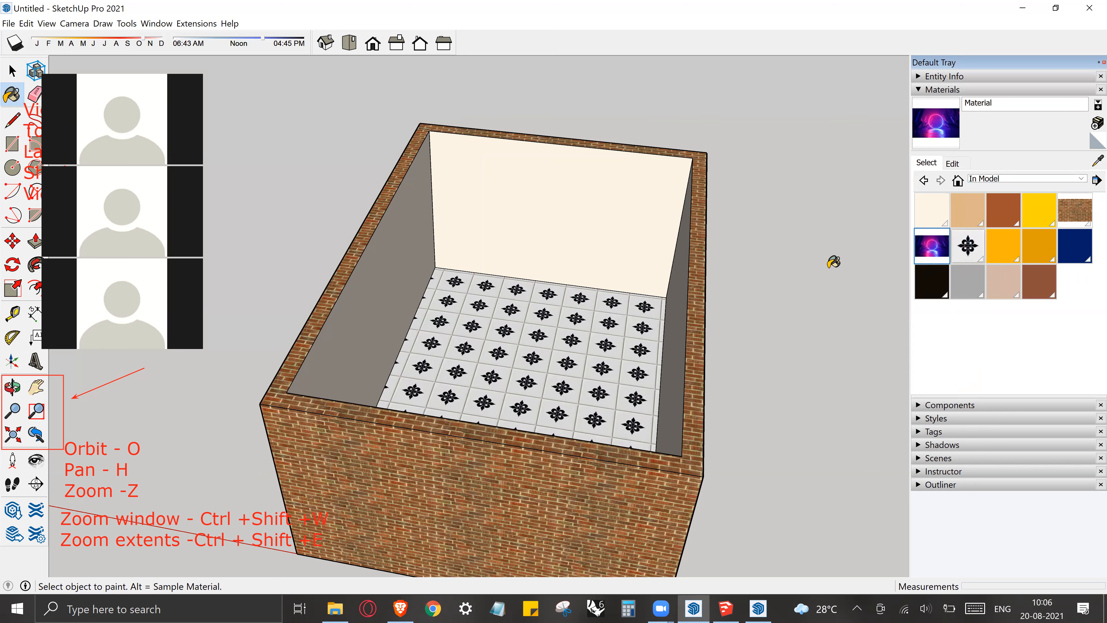
mouse_move(679, 272)
middle_down()
mouse_move(474, 272)
mouse_move(493, 260)
middle_up()
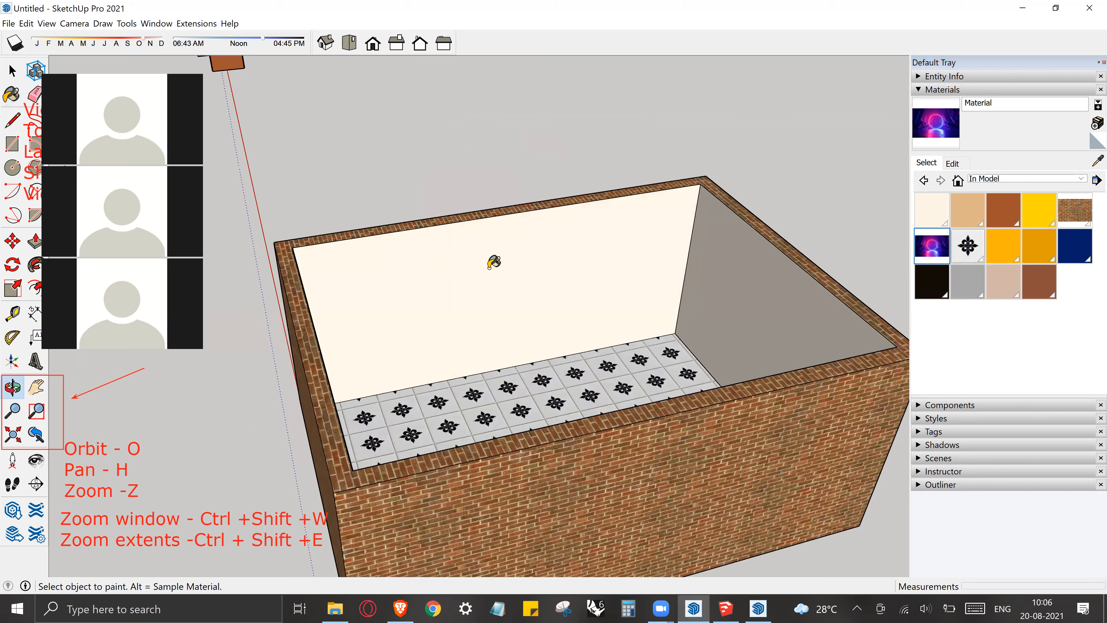
click(495, 262)
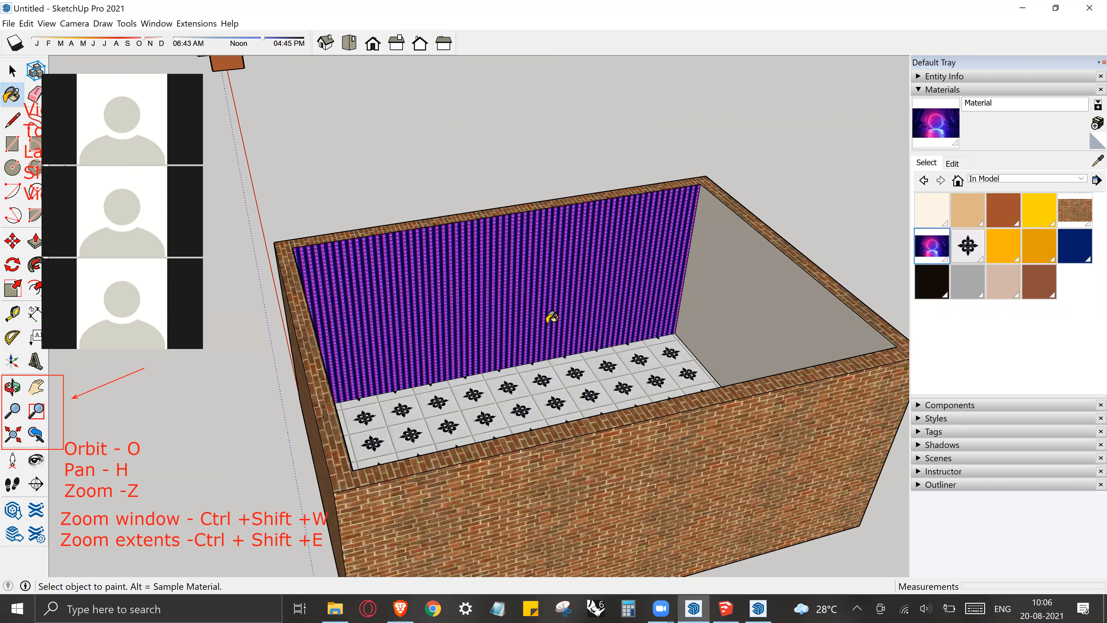
middle_drag(514, 307, 570, 291)
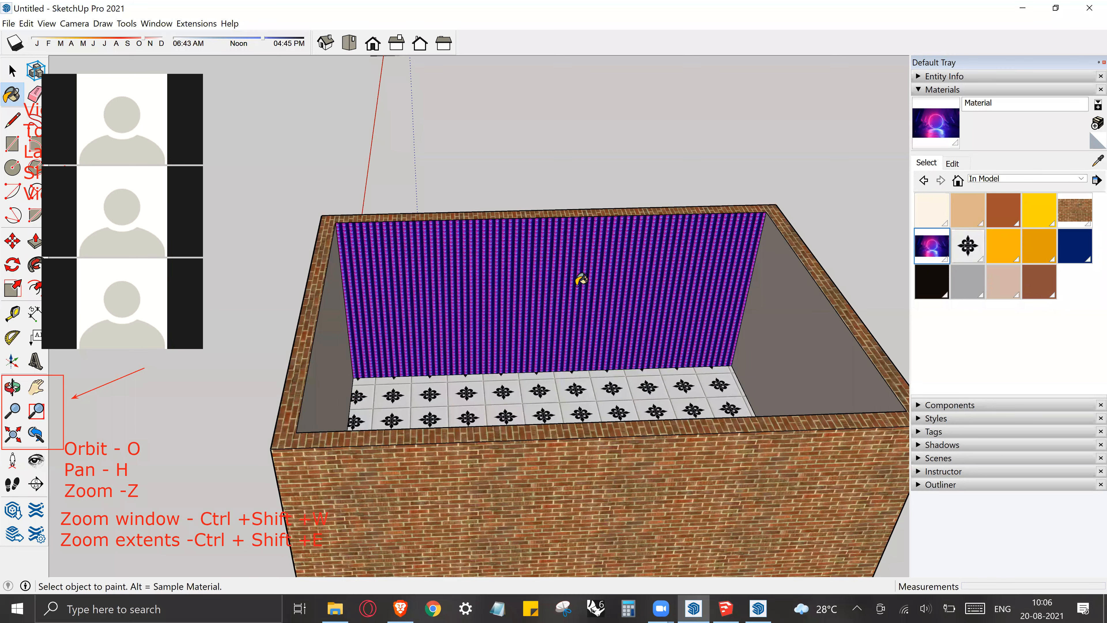
Try selecting the plain inner wall face together with its edges, clear the selection, and select the face alone
key(space)
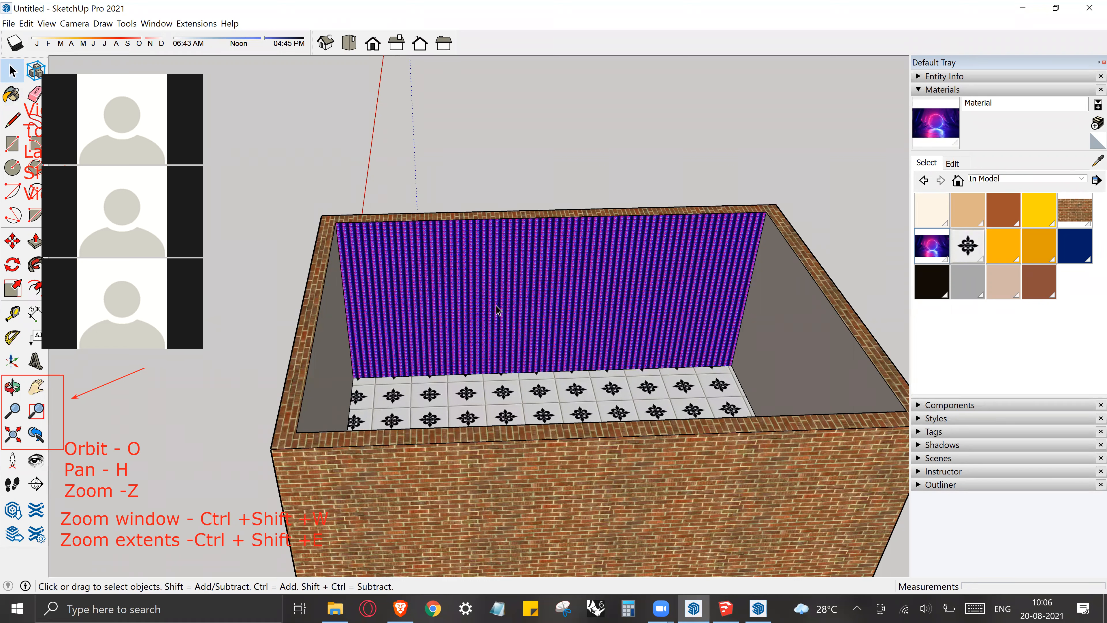
middle_drag(593, 316, 758, 270)
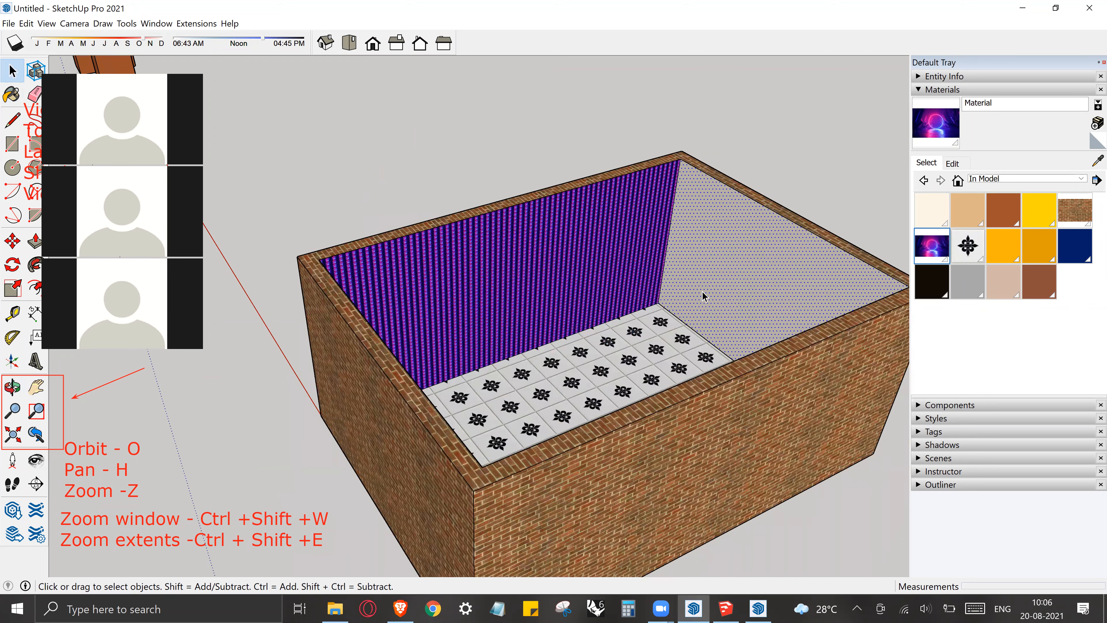
double_click(732, 281)
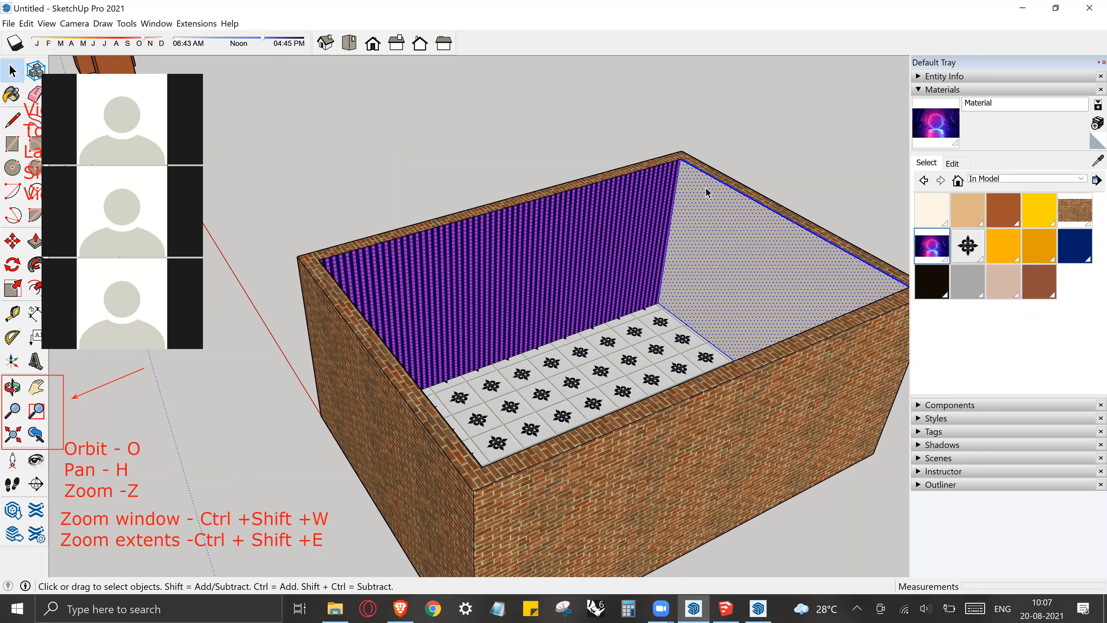
click(736, 130)
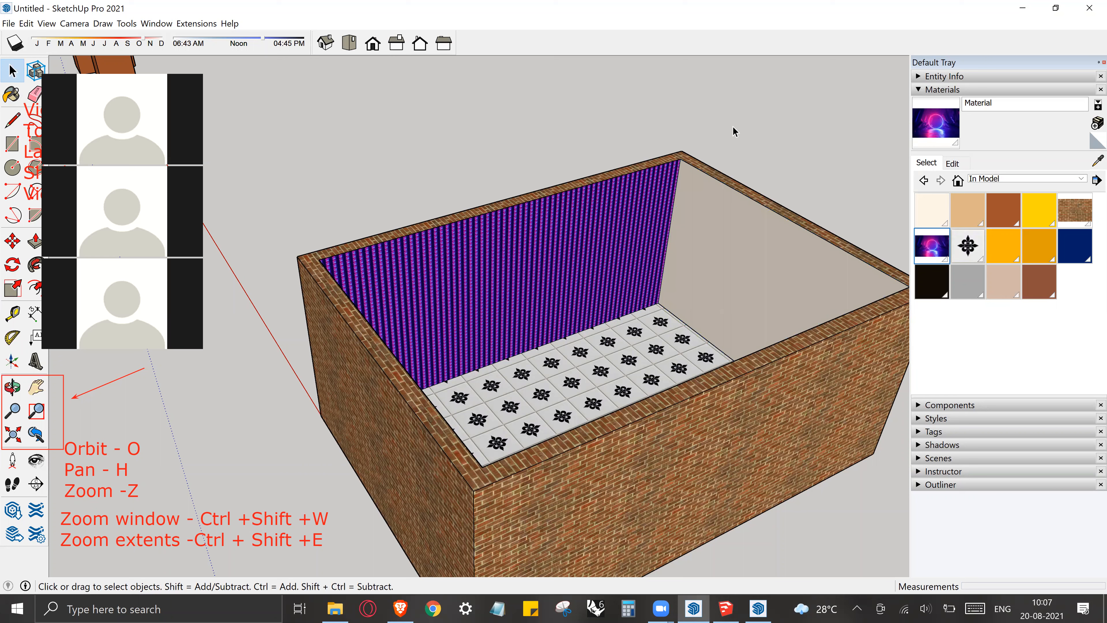
click(766, 273)
middle_drag(553, 218, 401, 255)
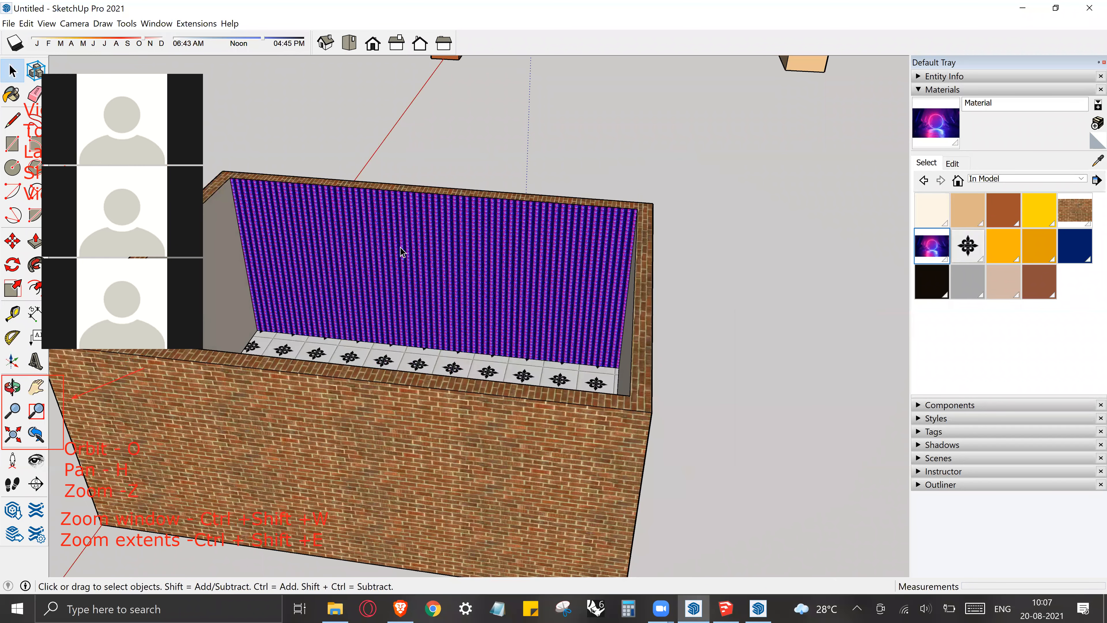
right_click(406, 240)
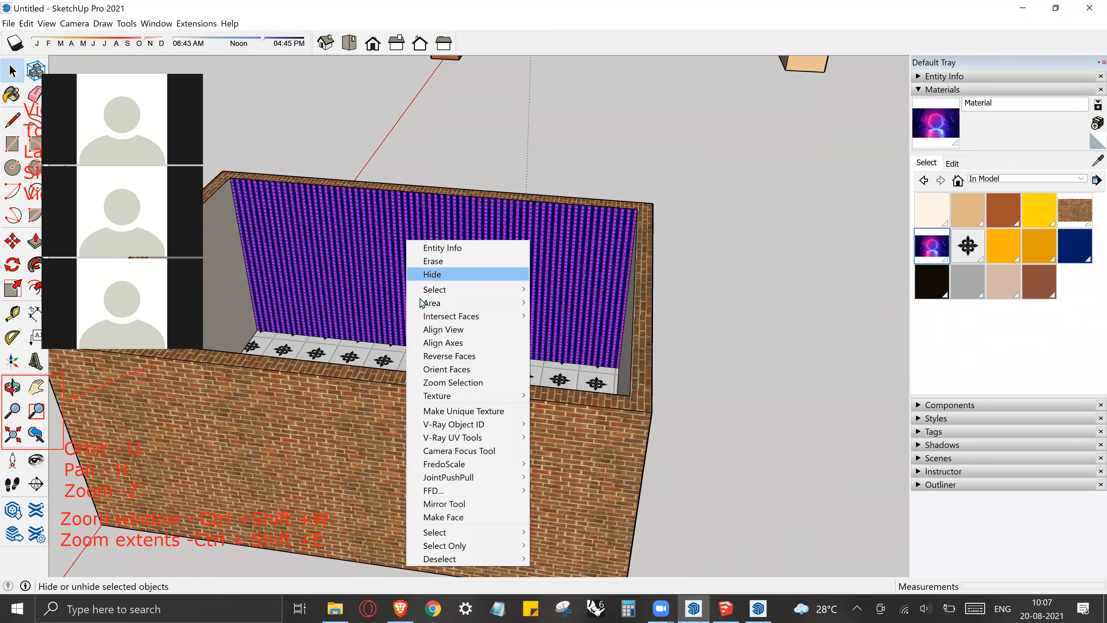
mouse_move(446, 395)
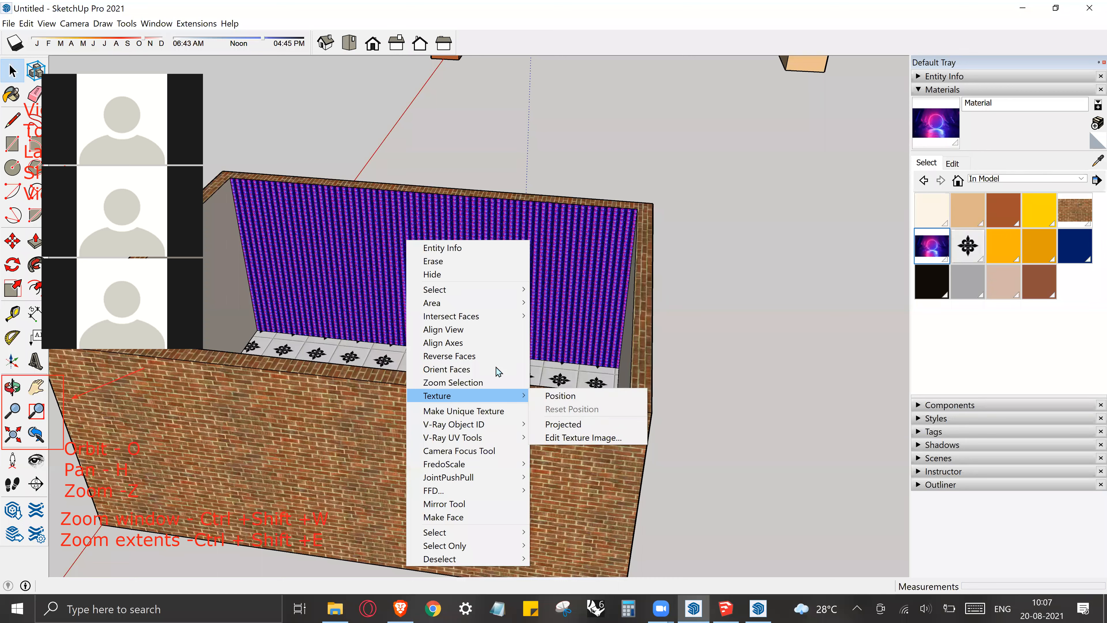
click(561, 226)
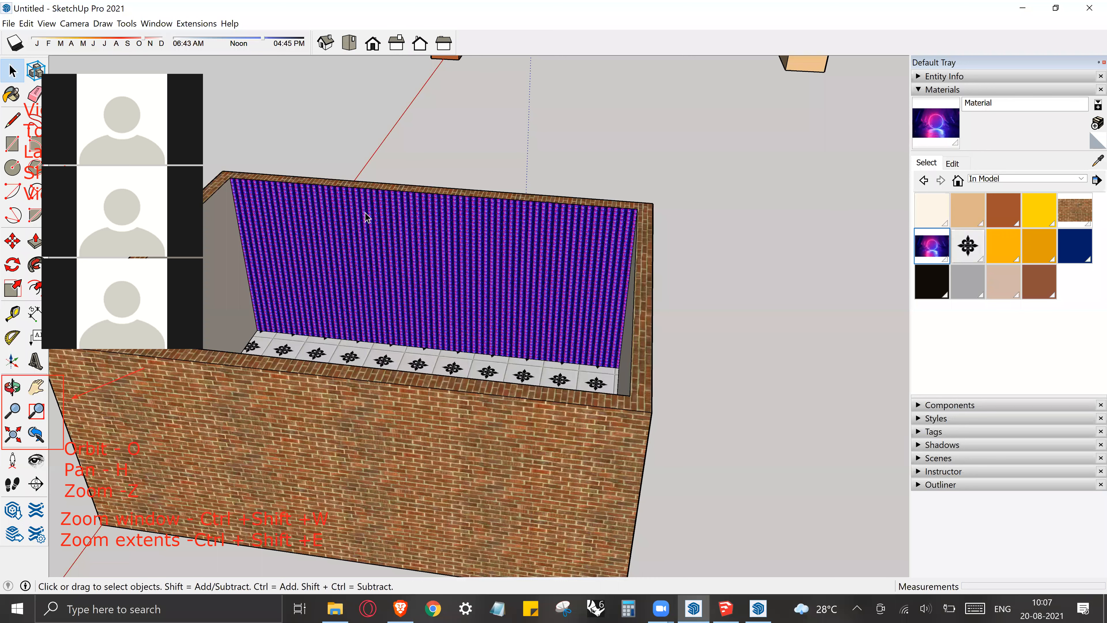
Start Texture Position on the image-covered inner wall and get a close view of its four pins
right_click(352, 228)
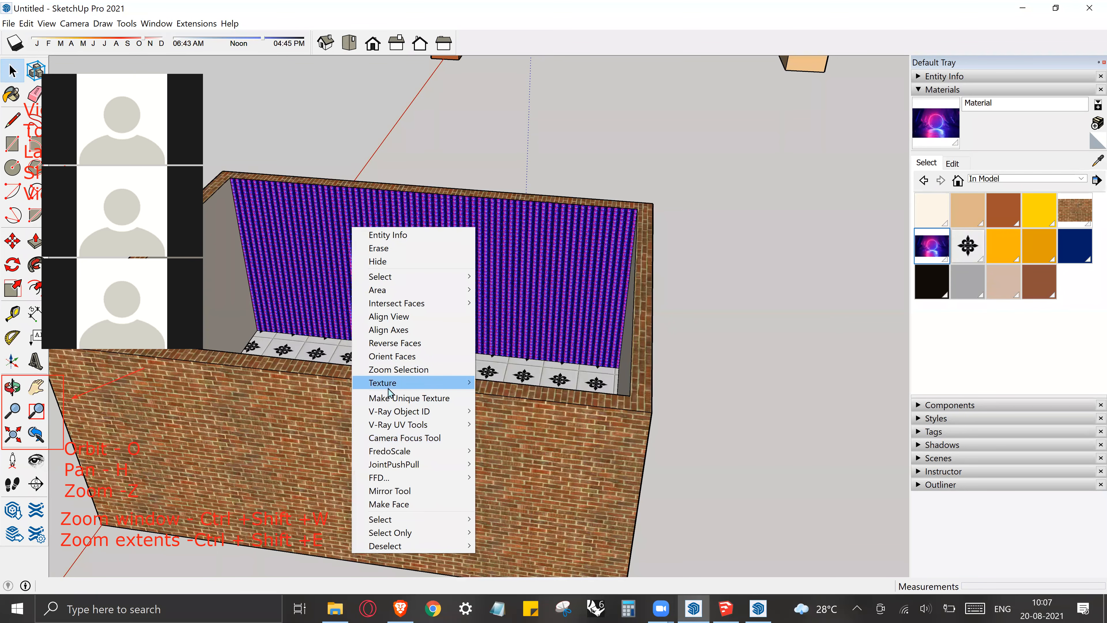
mouse_move(388, 385)
click(506, 384)
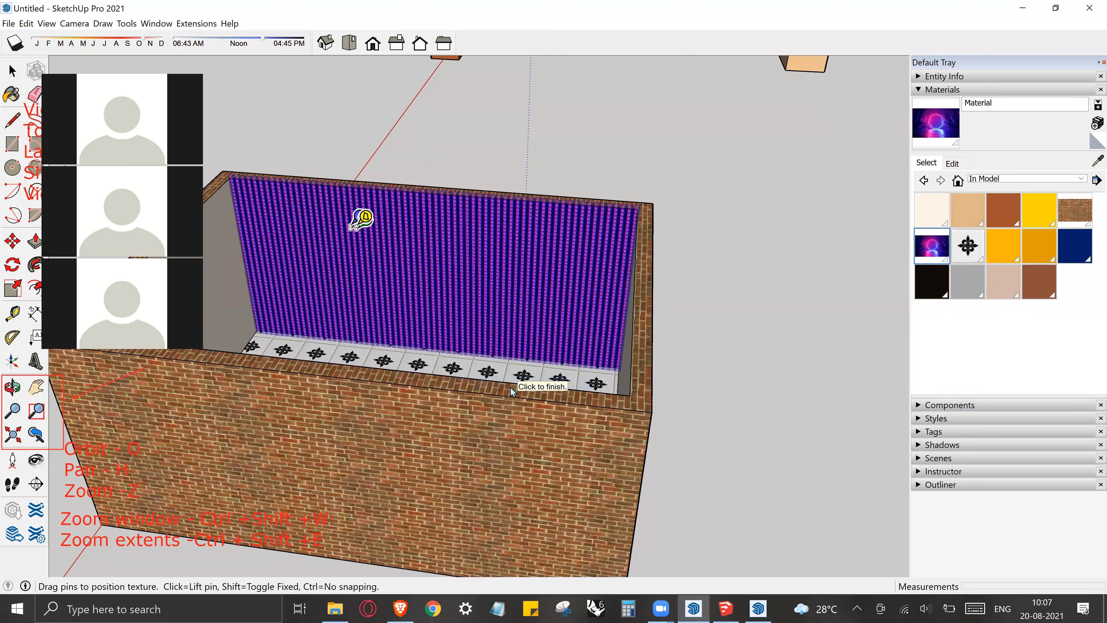
shift+middle_drag(358, 255, 418, 290)
scroll(412, 253, up, 4)
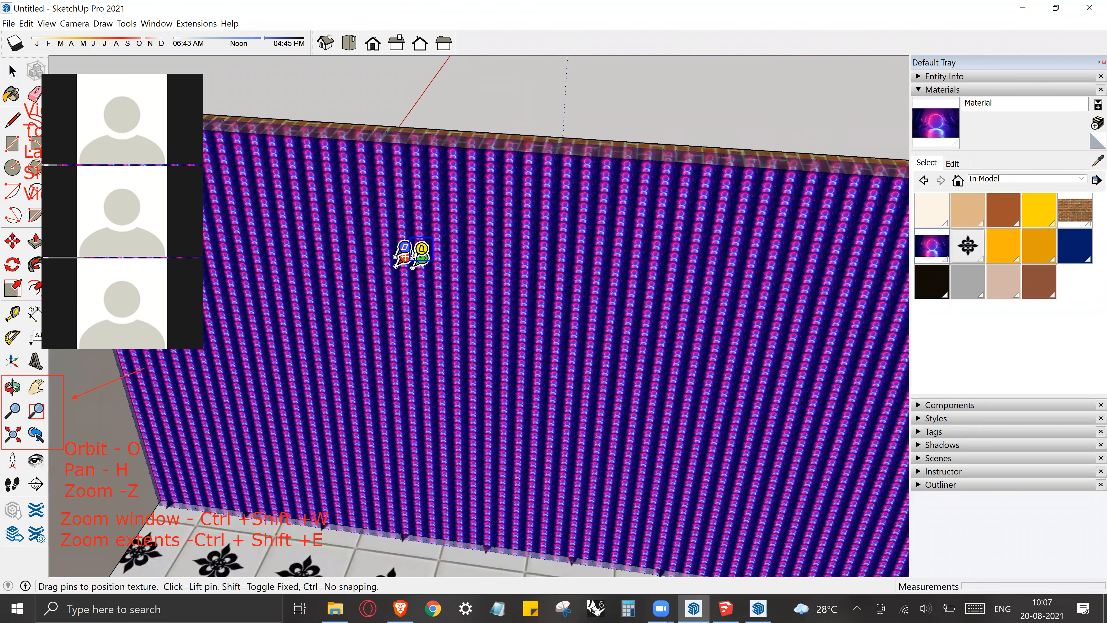
scroll(412, 253, up, 3)
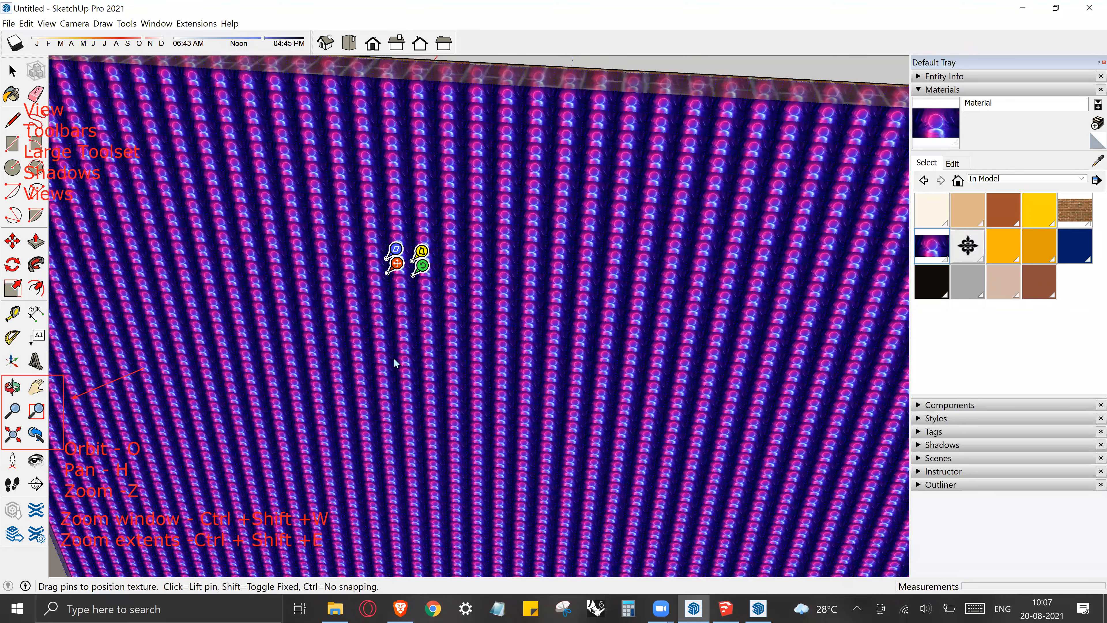
scroll(420, 264, up, 1)
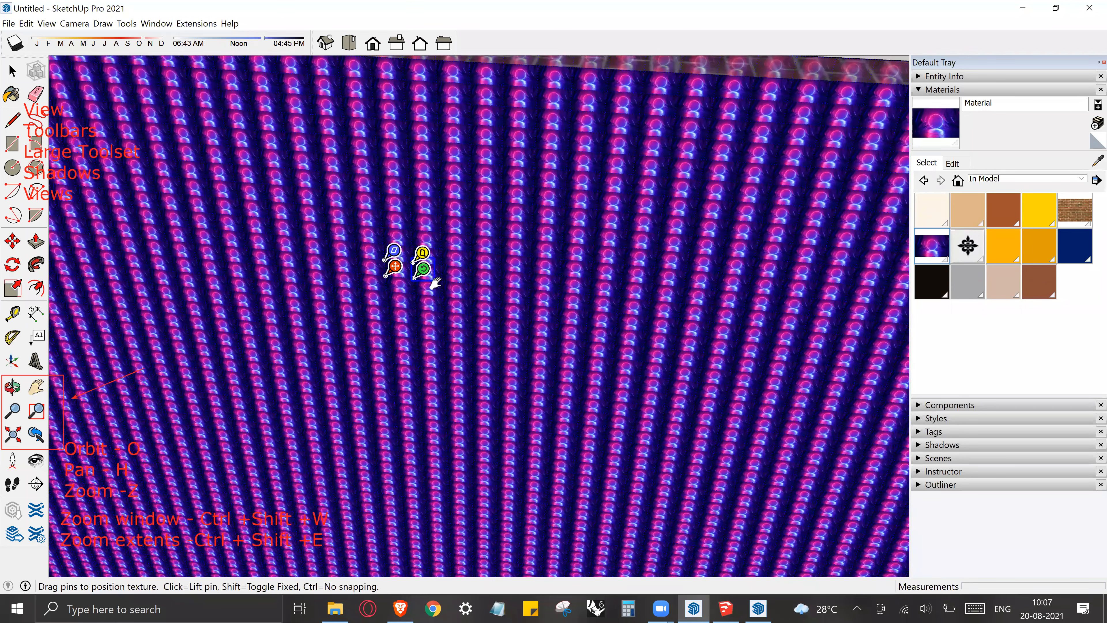
middle_drag(431, 279, 433, 309)
scroll(432, 308, up, 2)
scroll(444, 304, up, 2)
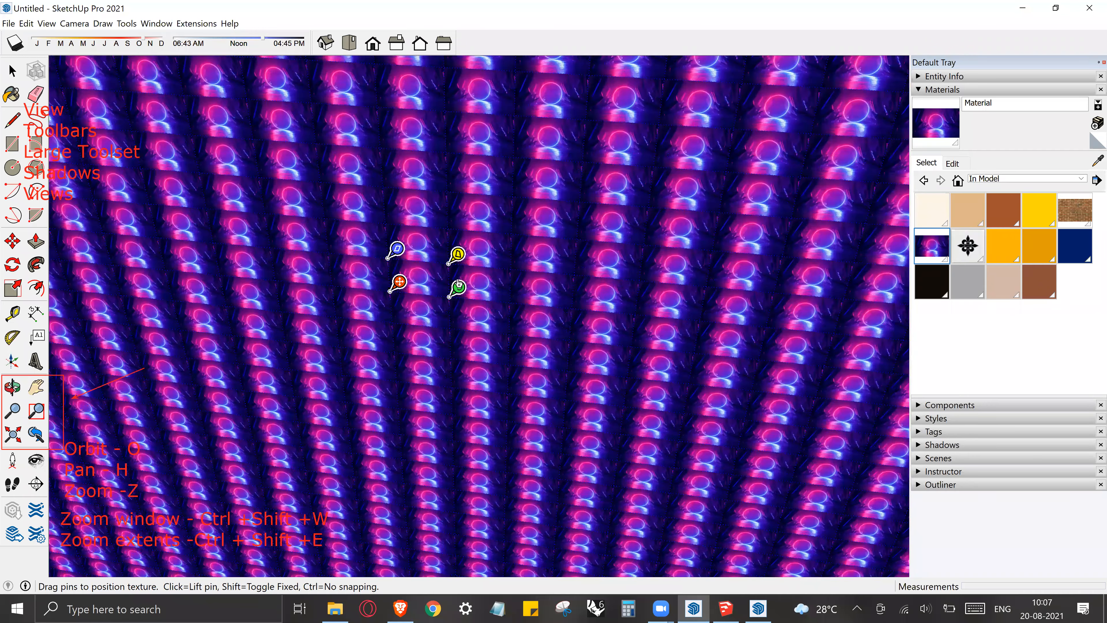
Enlarge the image texture on the long inner wall with the green scale/rotate pin
drag(457, 288, 544, 328)
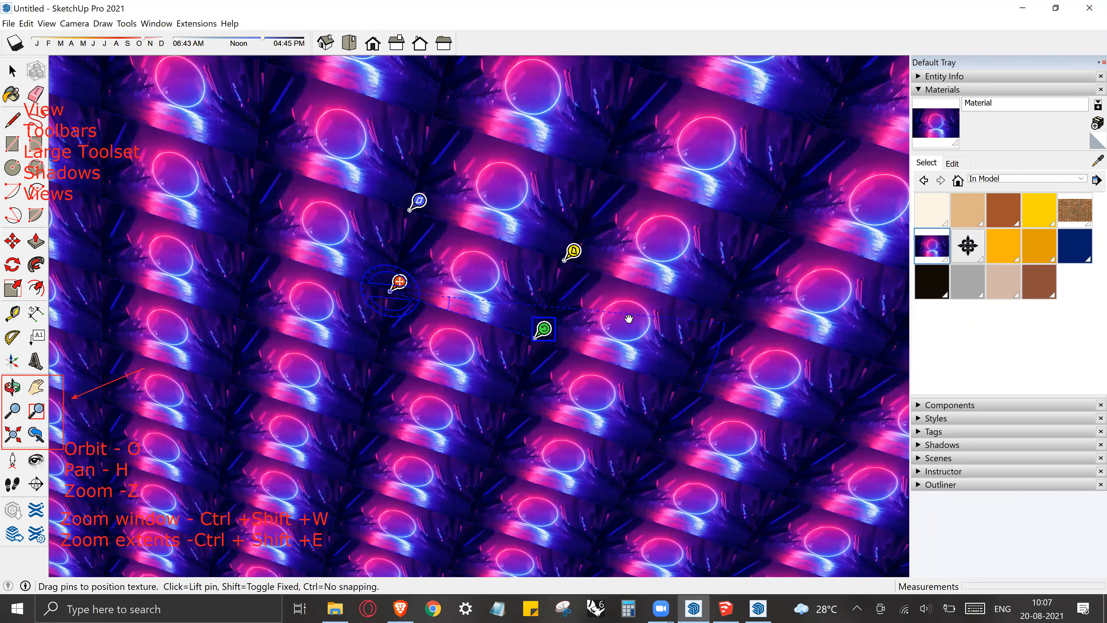
drag(813, 314, 544, 314)
middle_drag(545, 314, 448, 269)
key(ctrl+z)
middle_drag(379, 314, 383, 313)
key(ctrl+z)
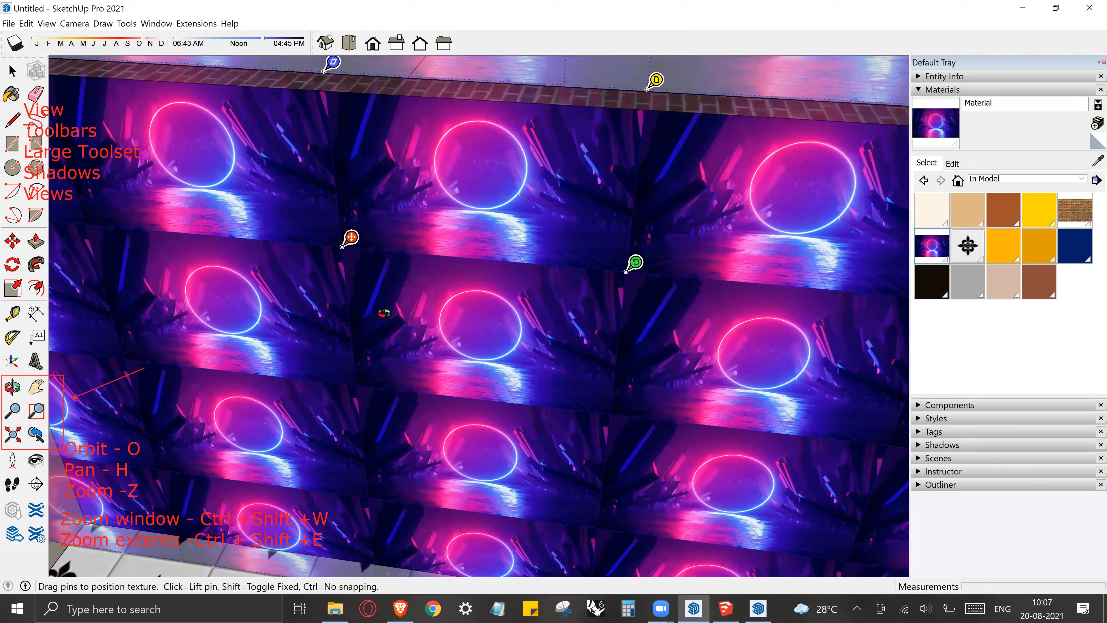
key(ctrl+z)
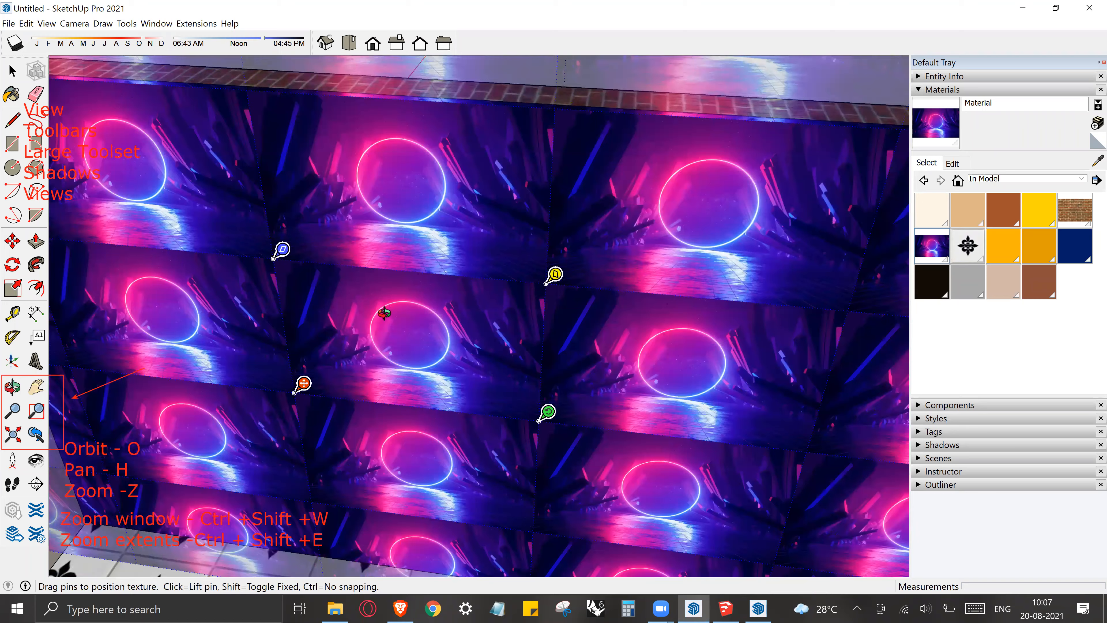
middle_drag(383, 313, 483, 257)
scroll(483, 256, up, 2)
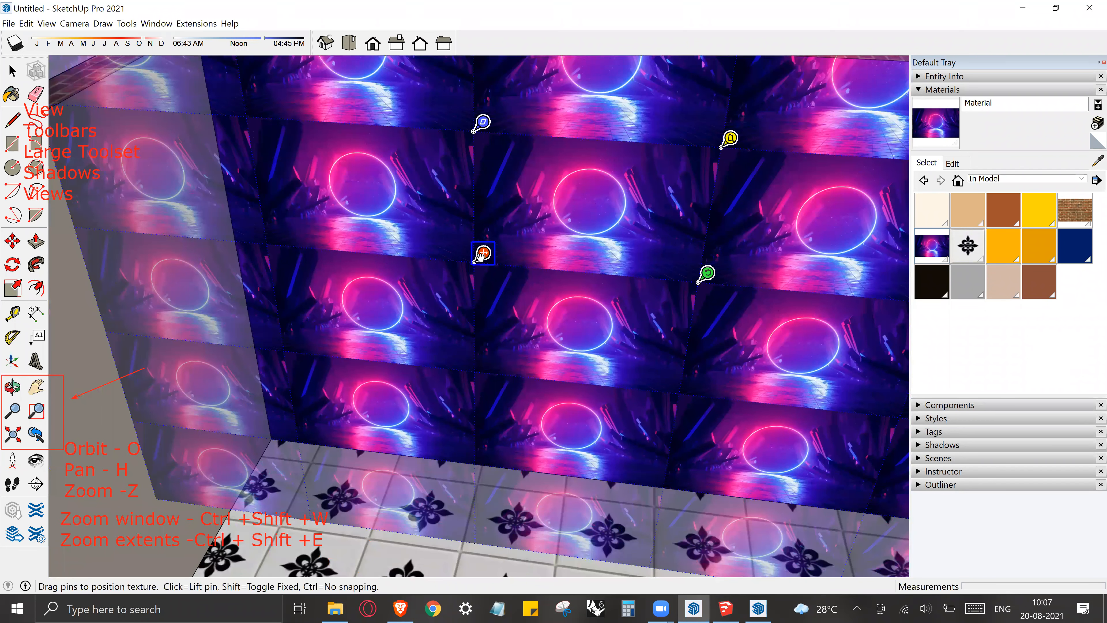
shift+middle_drag(393, 323, 393, 331)
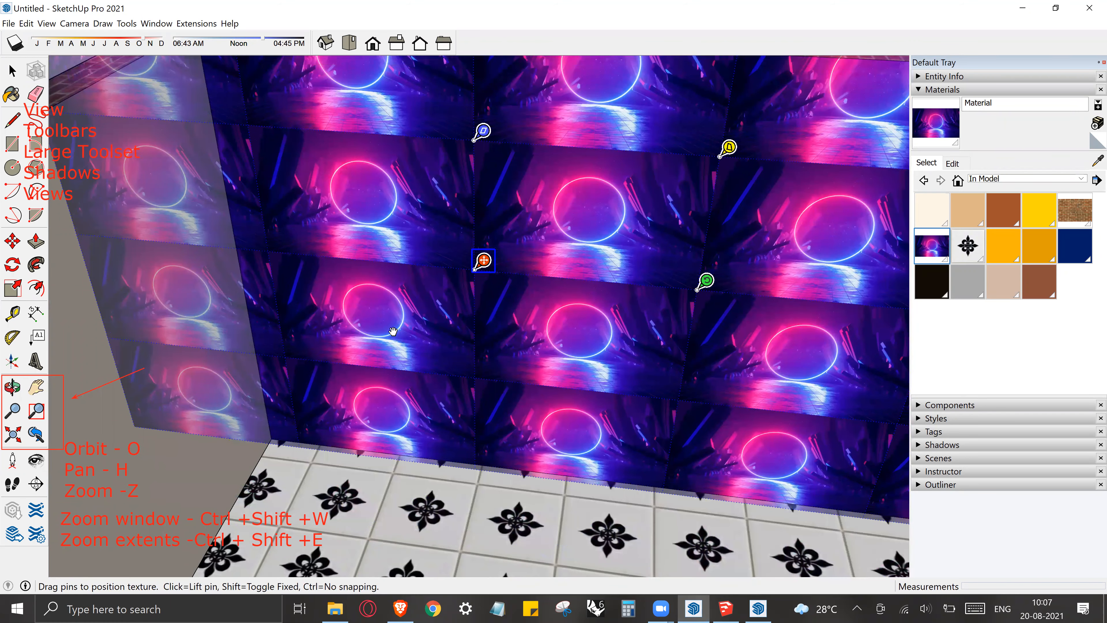
Move the texture's red pin to the wall's lower corner and enlarge the image along the floor edge with the green pin
drag(392, 332, 617, 158)
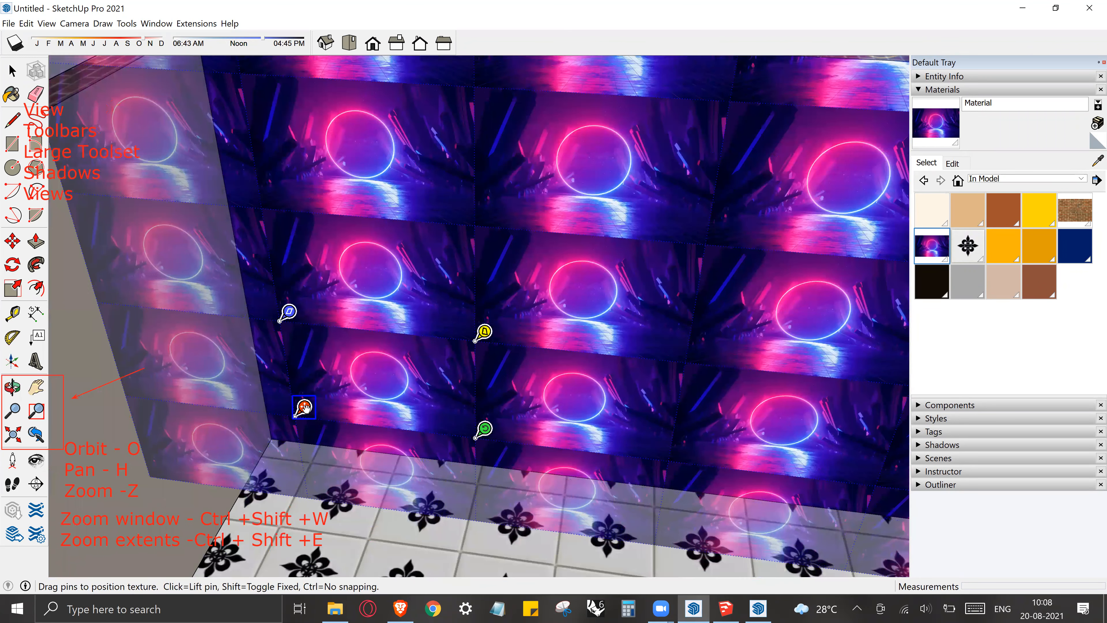
drag(300, 410, 286, 430)
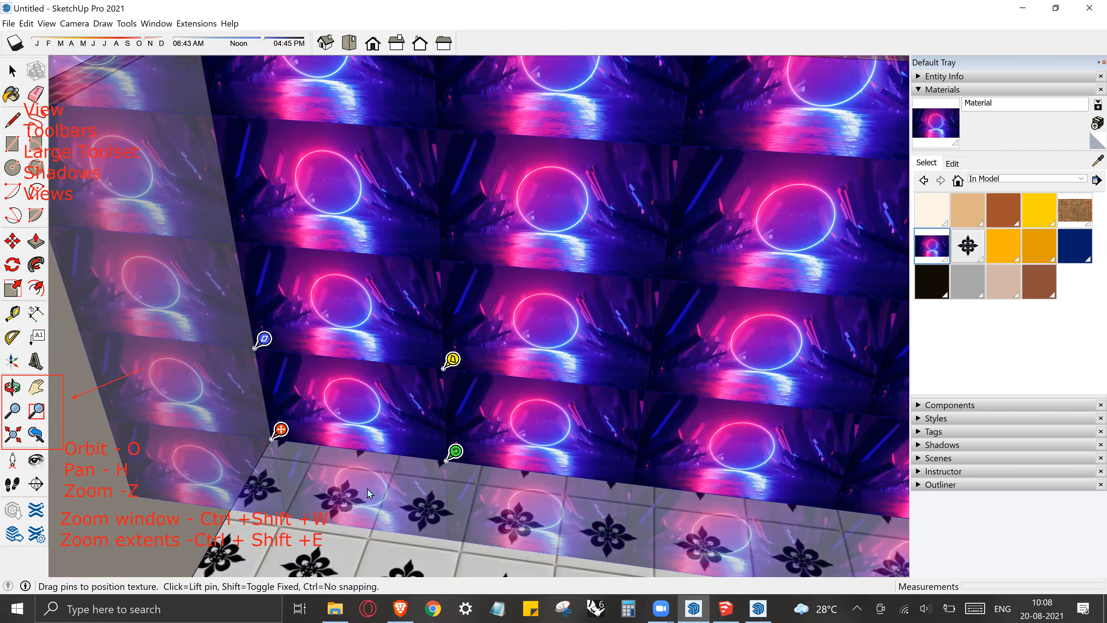
drag(453, 451, 660, 477)
drag(661, 412, 693, 481)
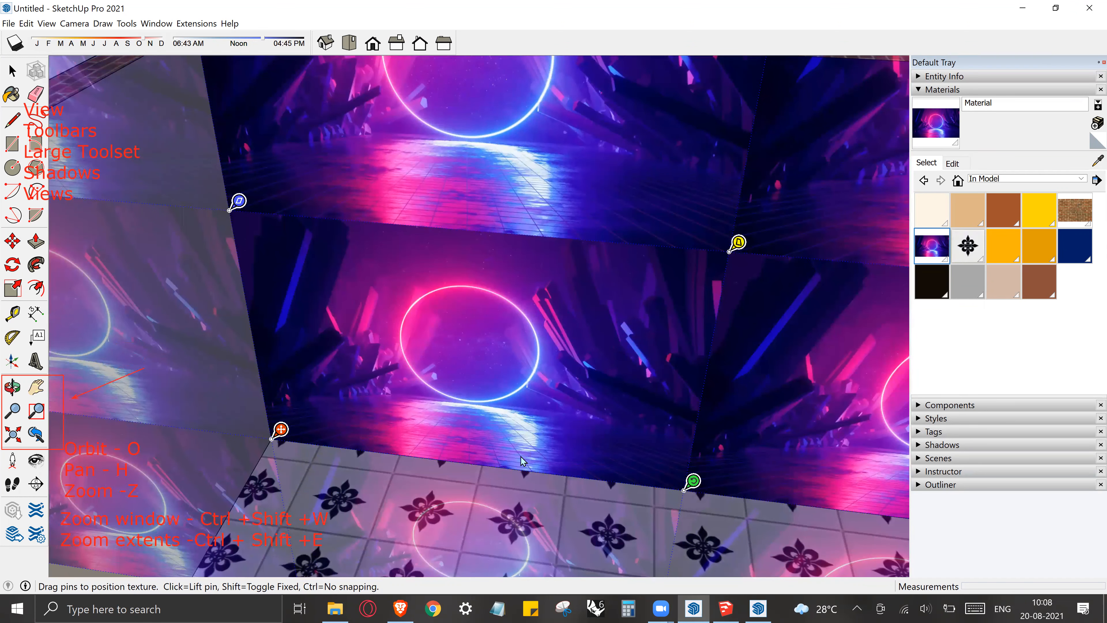
Try stretching the image towards the wall's upper edge with the yellow and blue texture pins
scroll(634, 426, down, 5)
scroll(597, 332, up, 4)
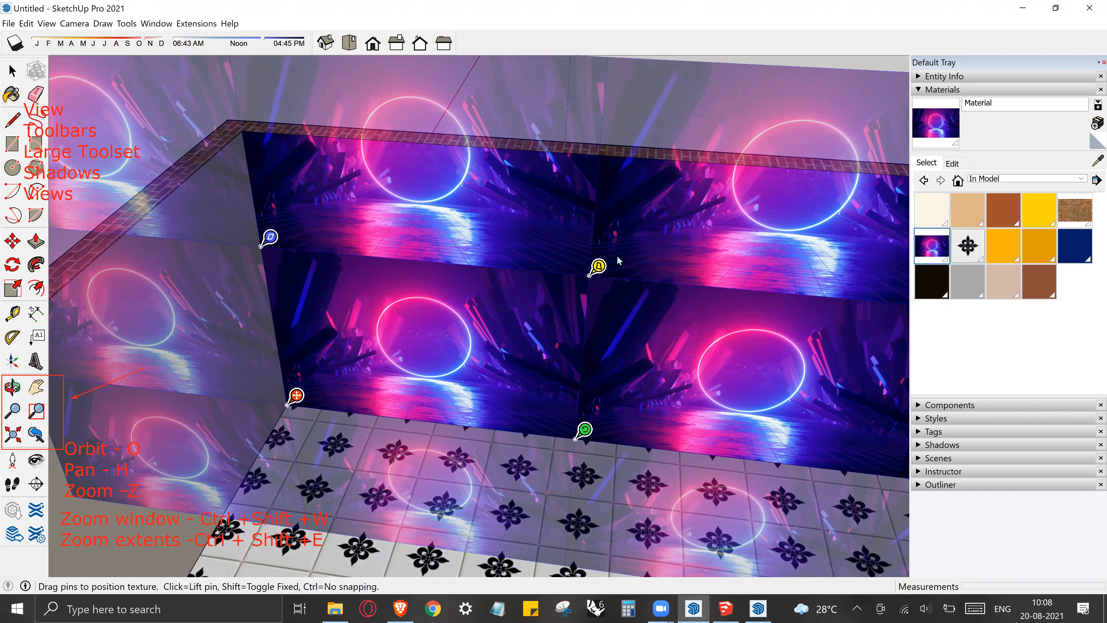
drag(599, 264, 660, 272)
drag(612, 231, 597, 267)
drag(270, 237, 274, 261)
drag(261, 193, 255, 227)
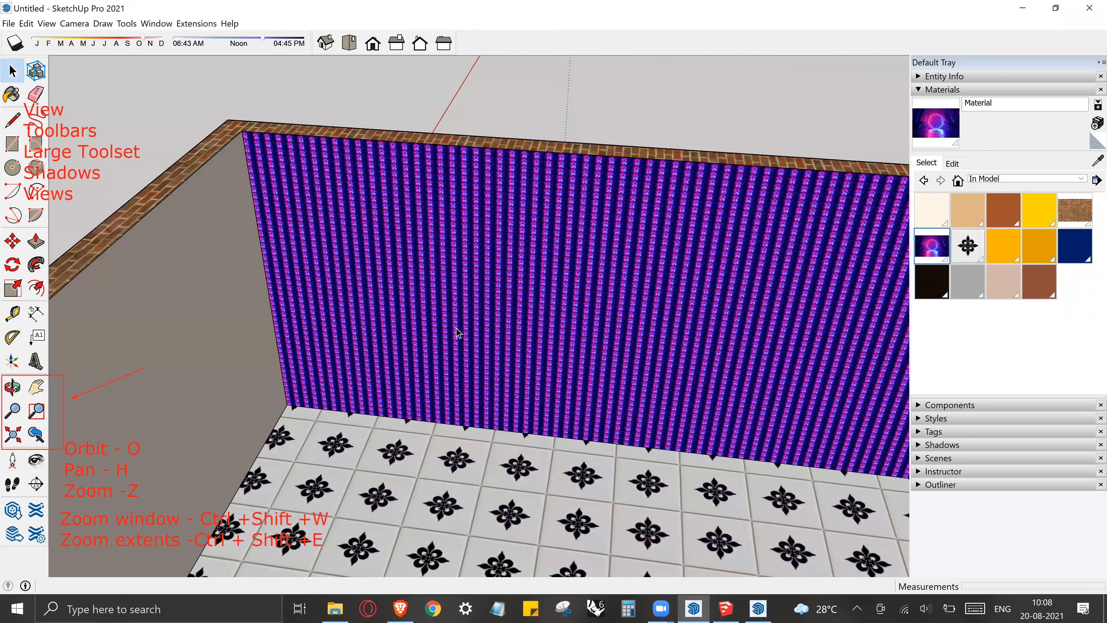
Undo the image paint on the long inner wall and the creation of its material
scroll(529, 294, down, 5)
middle_drag(633, 253, 637, 264)
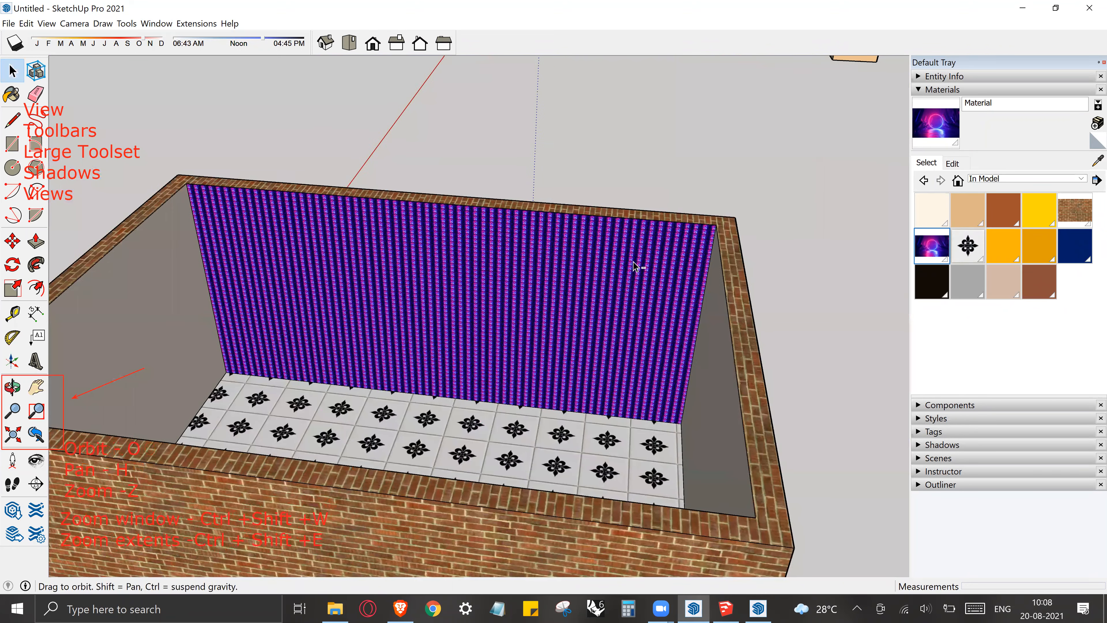
key(ctrl+z)
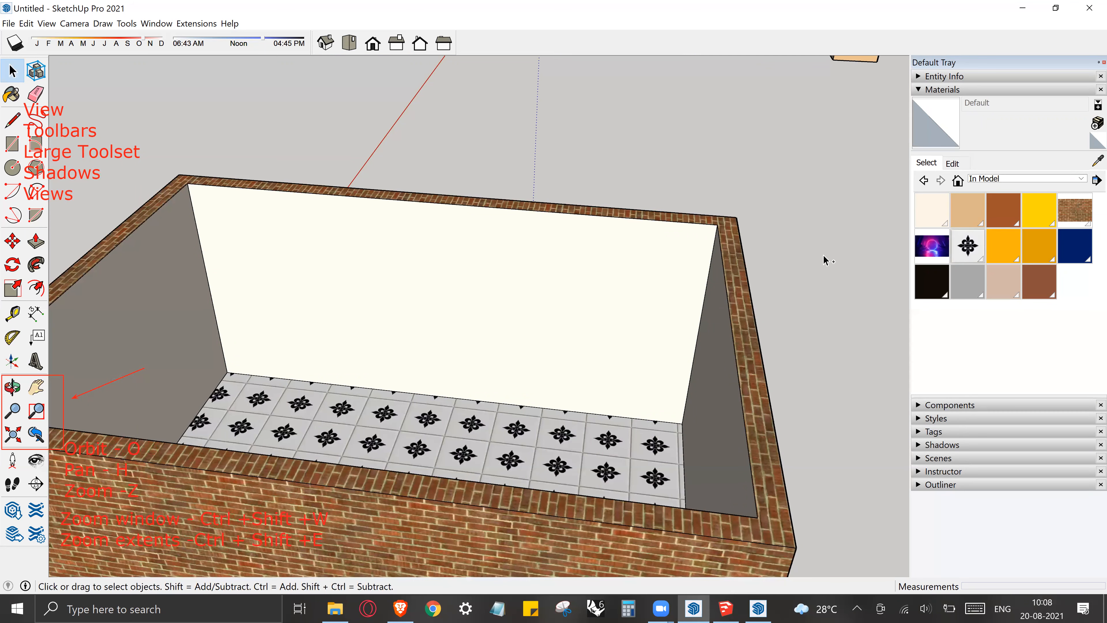
Create a new material with wp6819293.jpg as its texture image and paint the cream long inner wall with it
key(b)
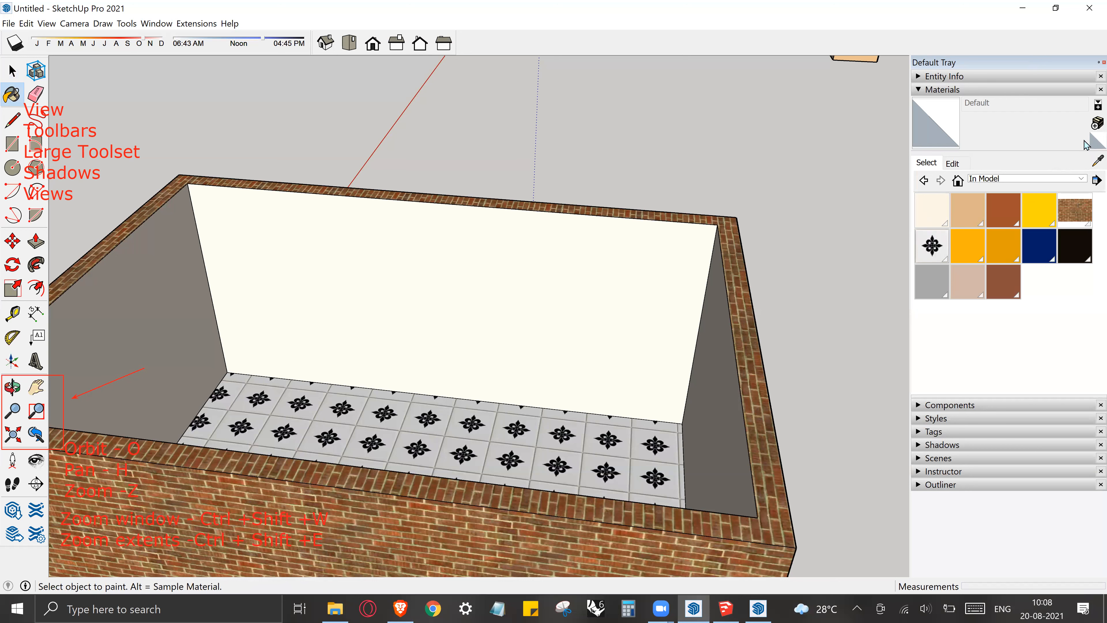
click(1093, 123)
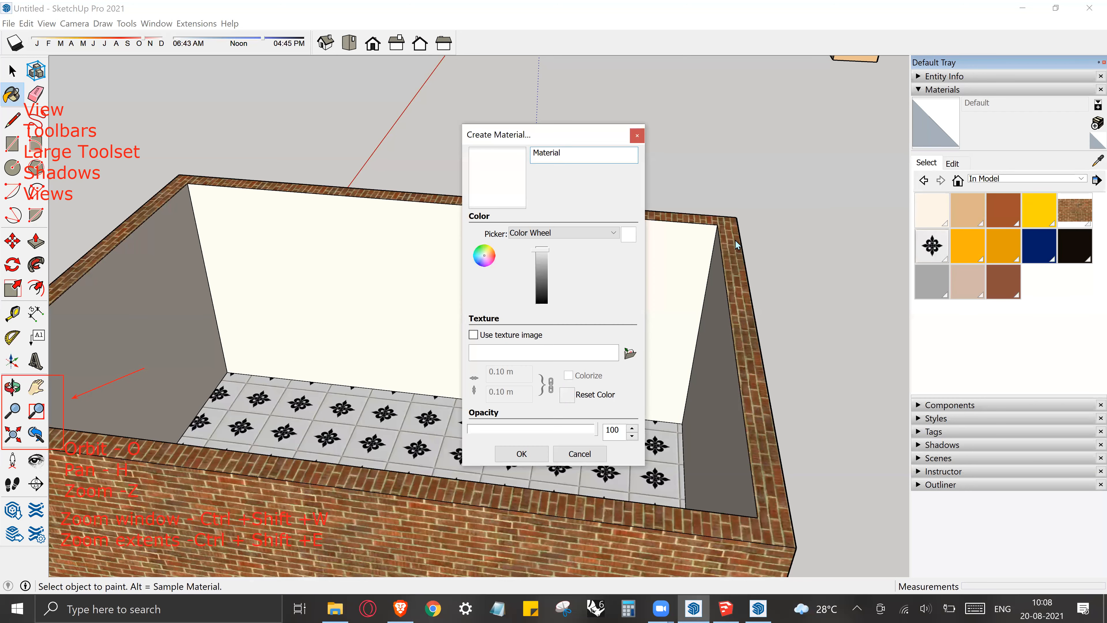
click(630, 353)
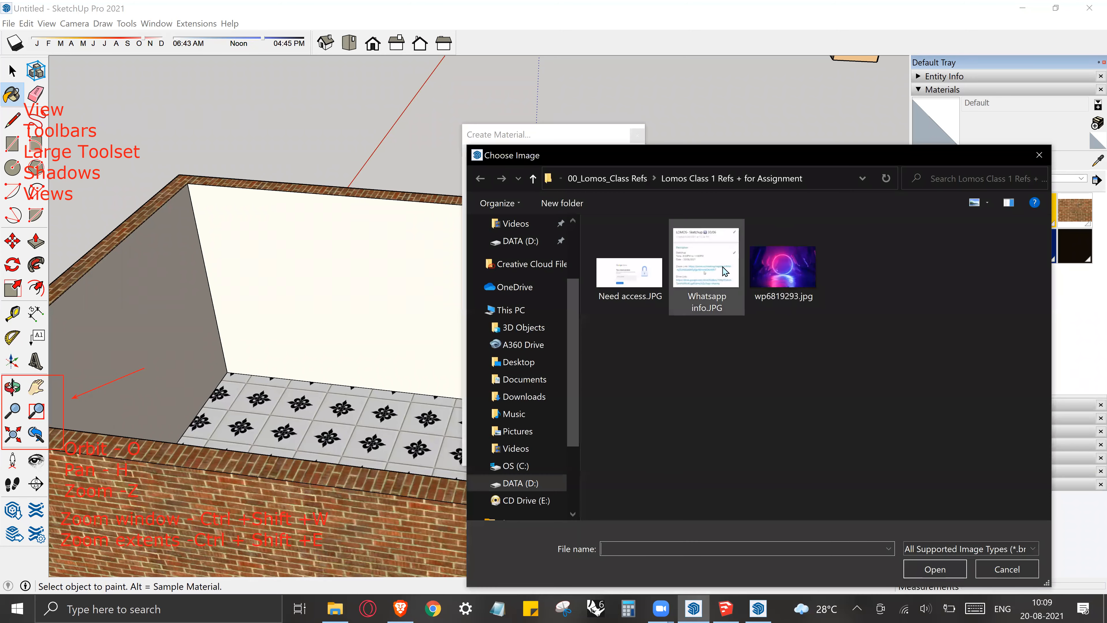
click(783, 266)
click(923, 573)
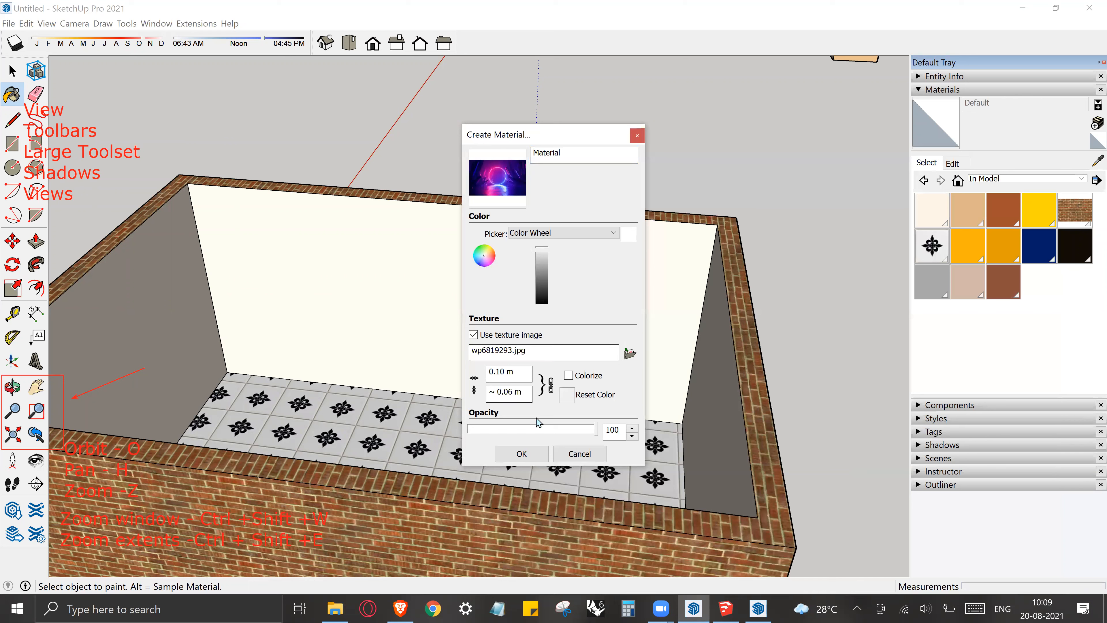
click(521, 454)
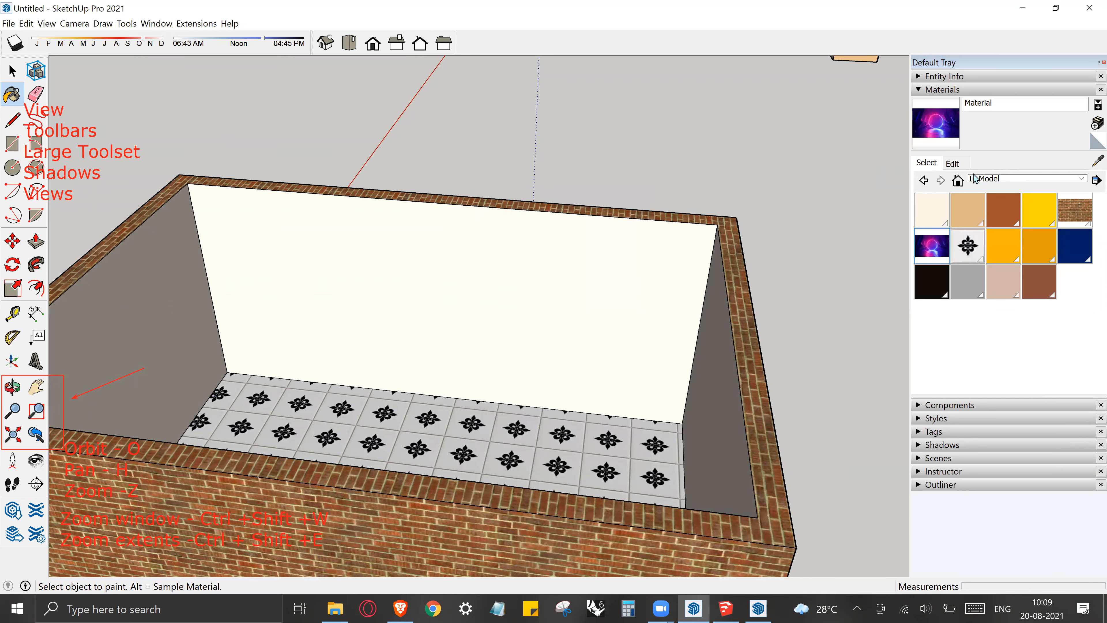
click(442, 246)
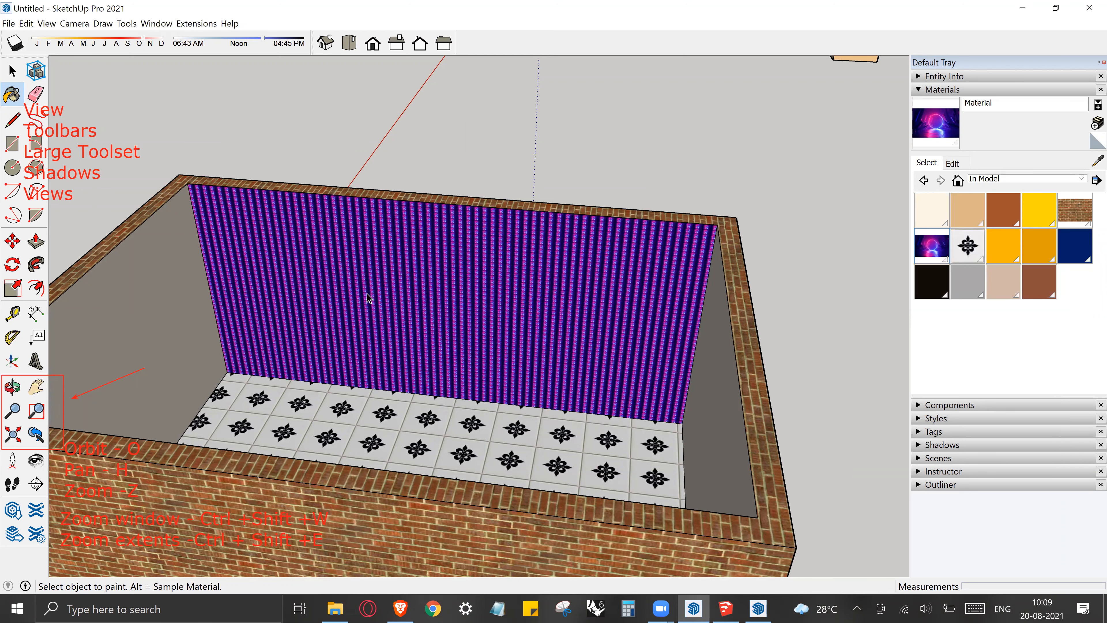
Start Texture Position on the image-covered long wall and enlarge the image tiles with the green scale/rotate pin
key(space)
shift+middle_drag(222, 419, 313, 441)
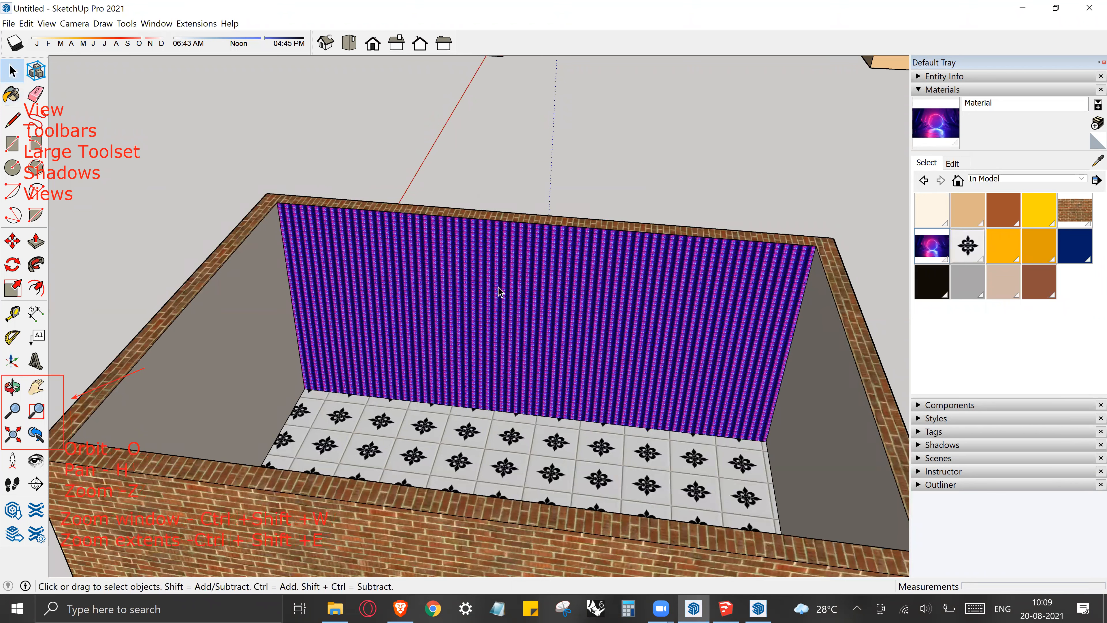
right_click(450, 264)
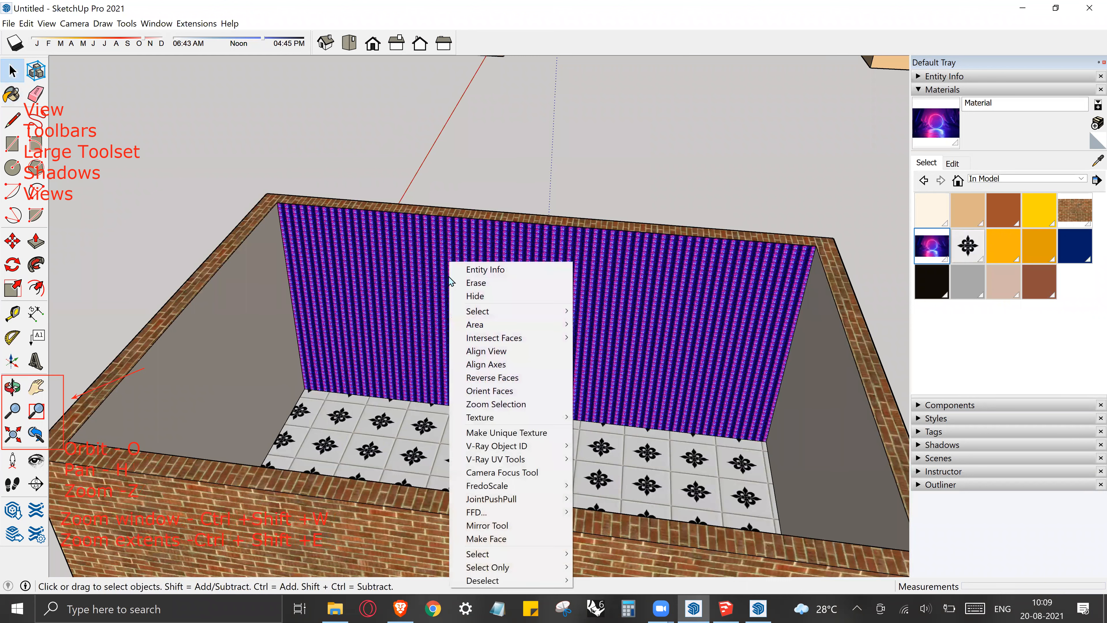
mouse_move(482, 419)
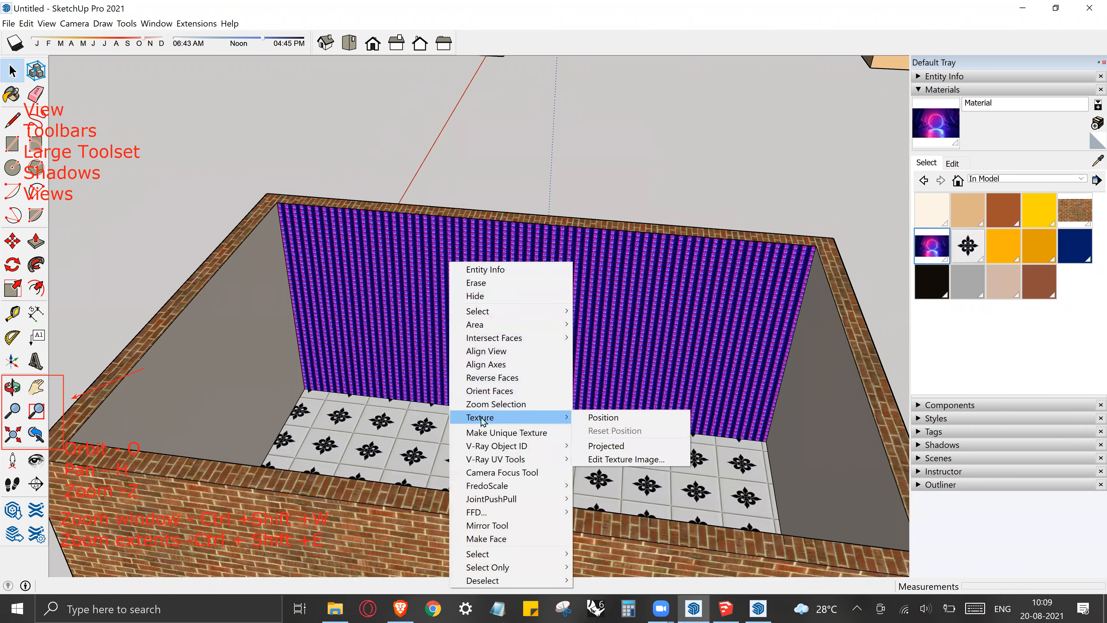
click(623, 418)
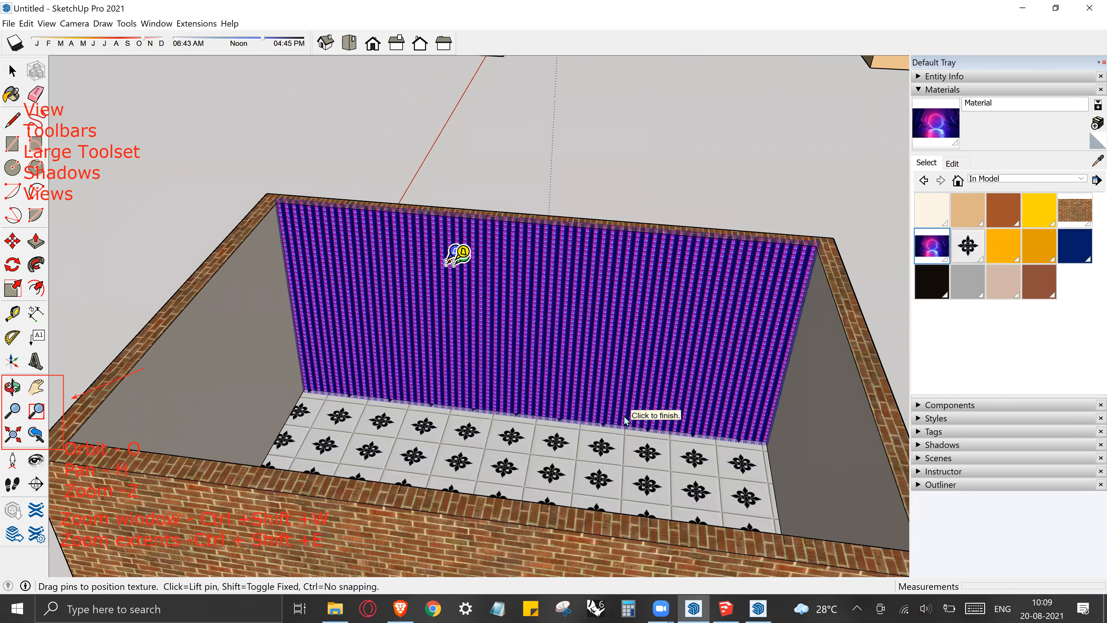
scroll(453, 257, up, 4)
scroll(458, 273, up, 3)
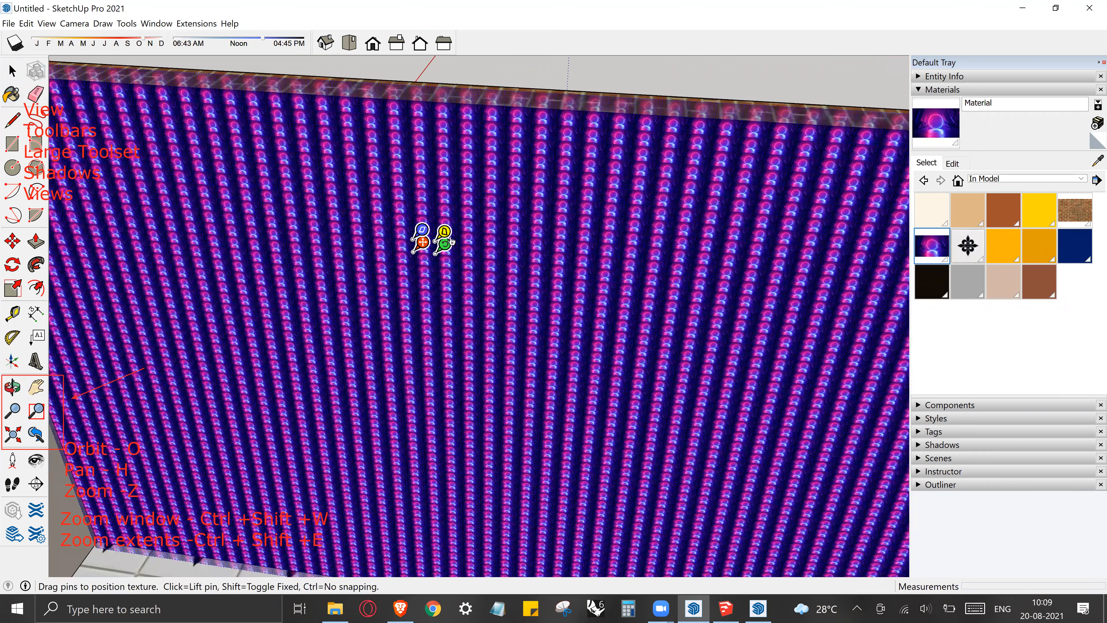
drag(444, 247, 520, 252)
drag(710, 256, 710, 258)
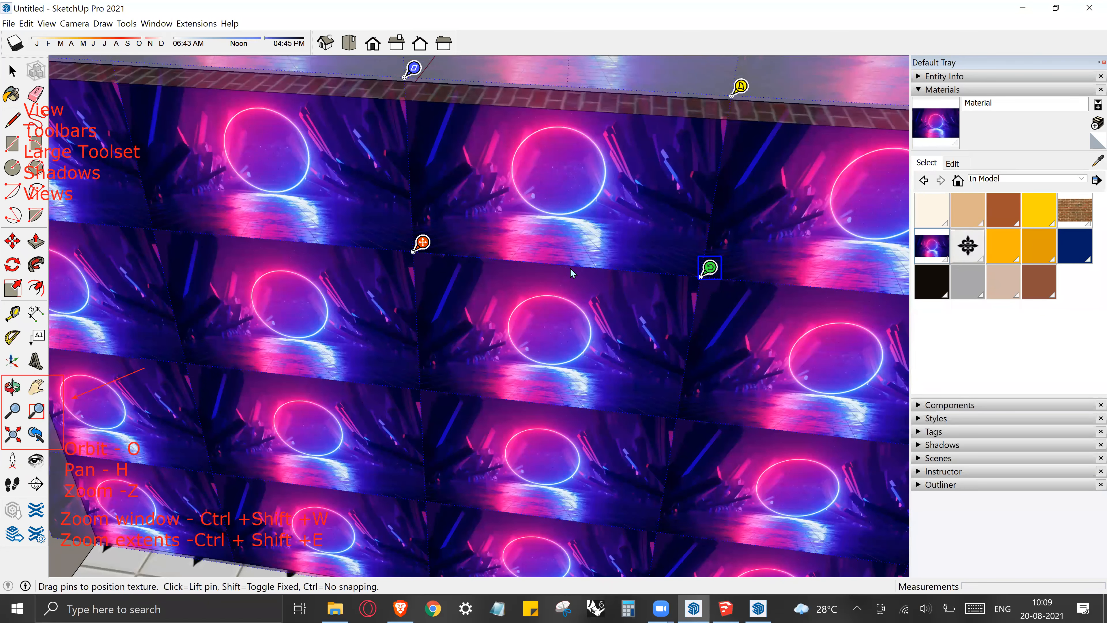
mouse_move(710, 262)
mouse_down()
mouse_move(717, 224)
mouse_move(724, 279)
mouse_move(703, 264)
mouse_up()
Place the red pin at the wall's lower corner and scale the image up along the floor edge with the green pin
shift+middle_drag(436, 306, 554, 237)
drag(542, 176, 224, 469)
middle_drag(414, 334, 425, 360)
drag(406, 442, 763, 487)
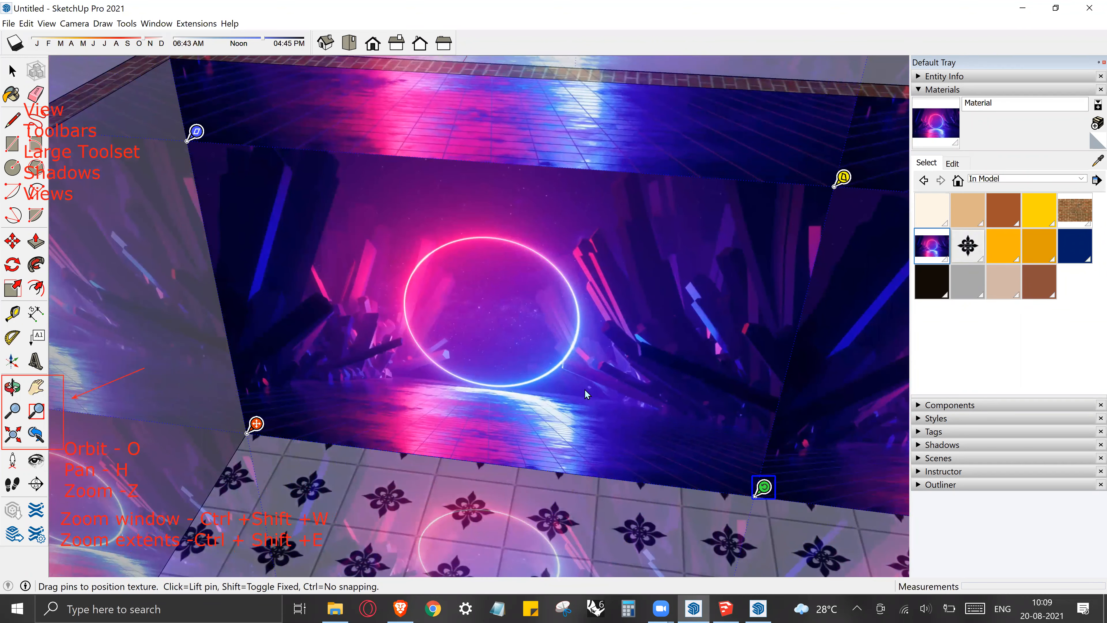
Stretch the image to the wall's upper edge with the yellow and blue pins and finish positioning the texture
shift+scroll(582, 393, down, 3)
drag(748, 262, 760, 218)
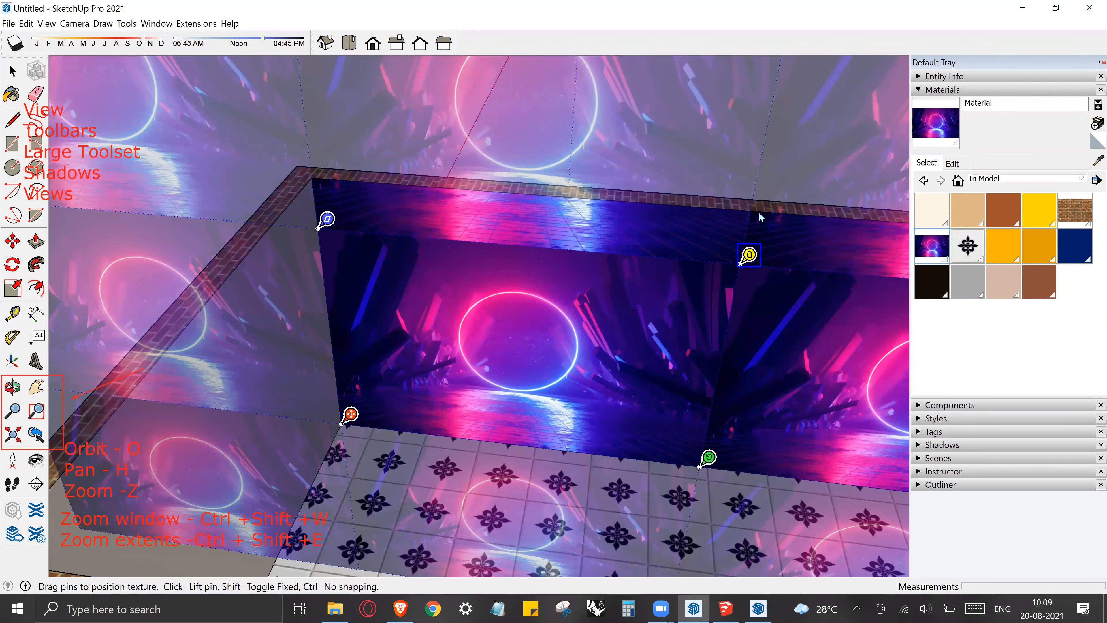
drag(780, 257, 772, 276)
scroll(321, 313, down, 3)
drag(569, 400, 608, 391)
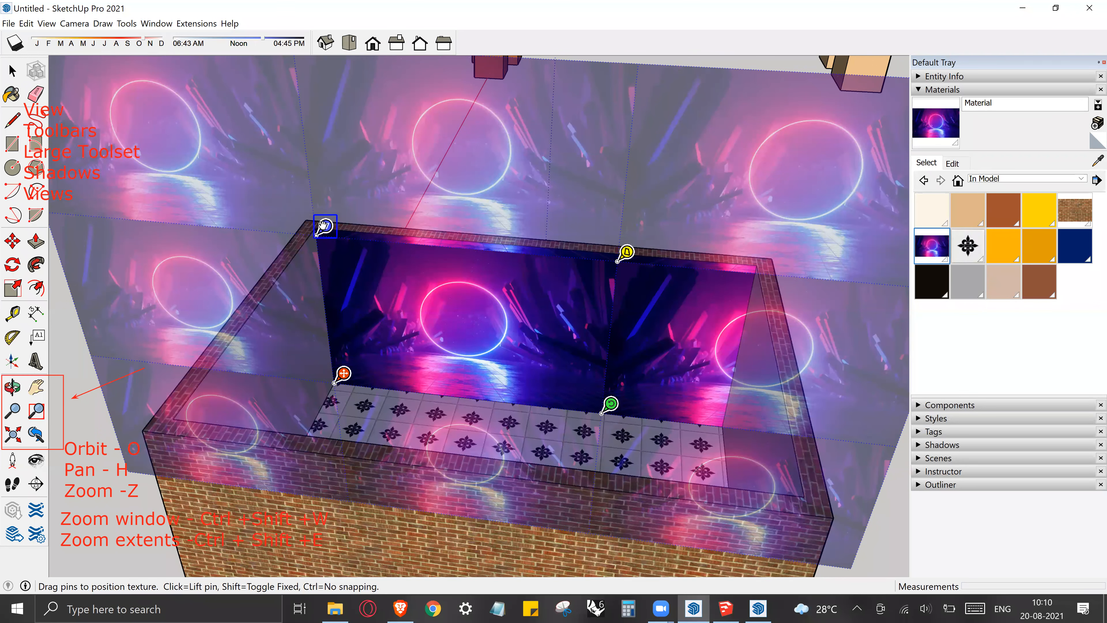
drag(322, 225, 319, 219)
right_click(447, 288)
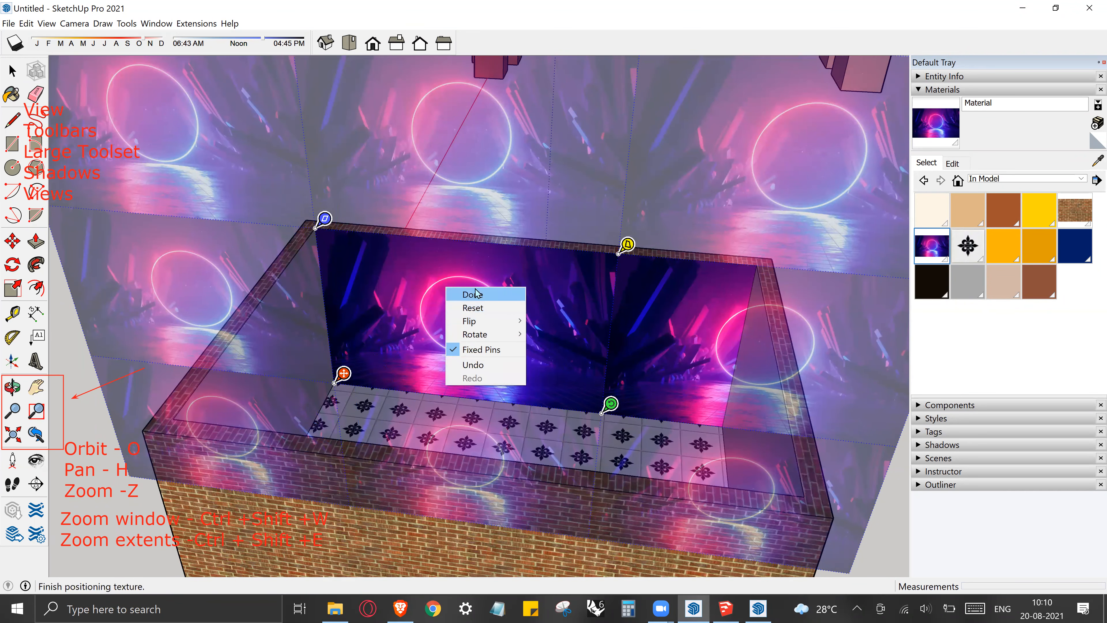
click(411, 312)
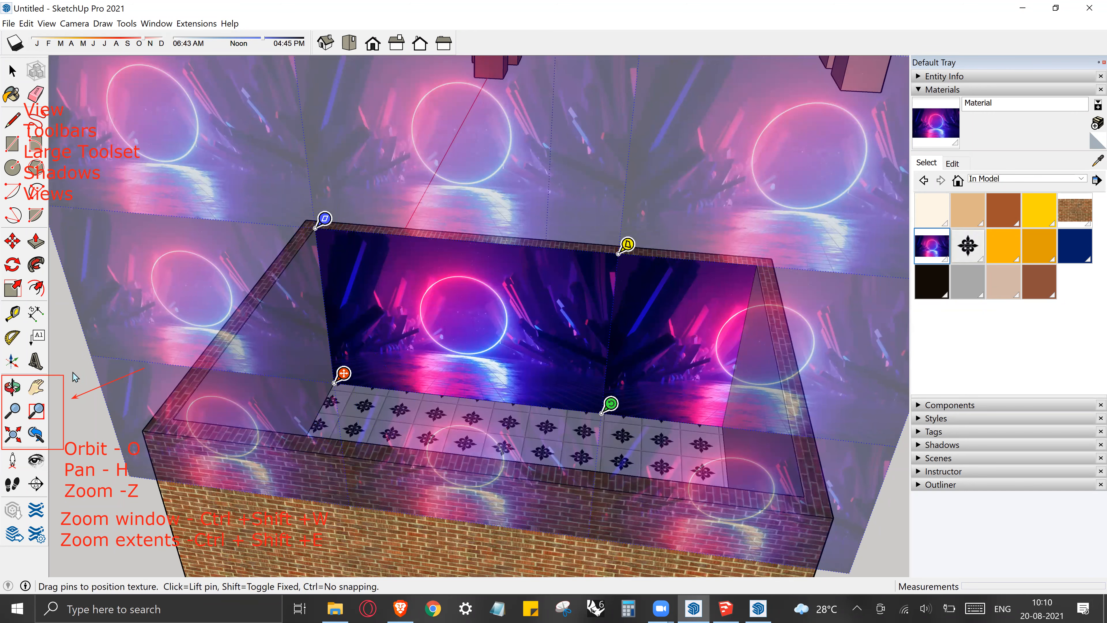
right_click(420, 270)
click(436, 279)
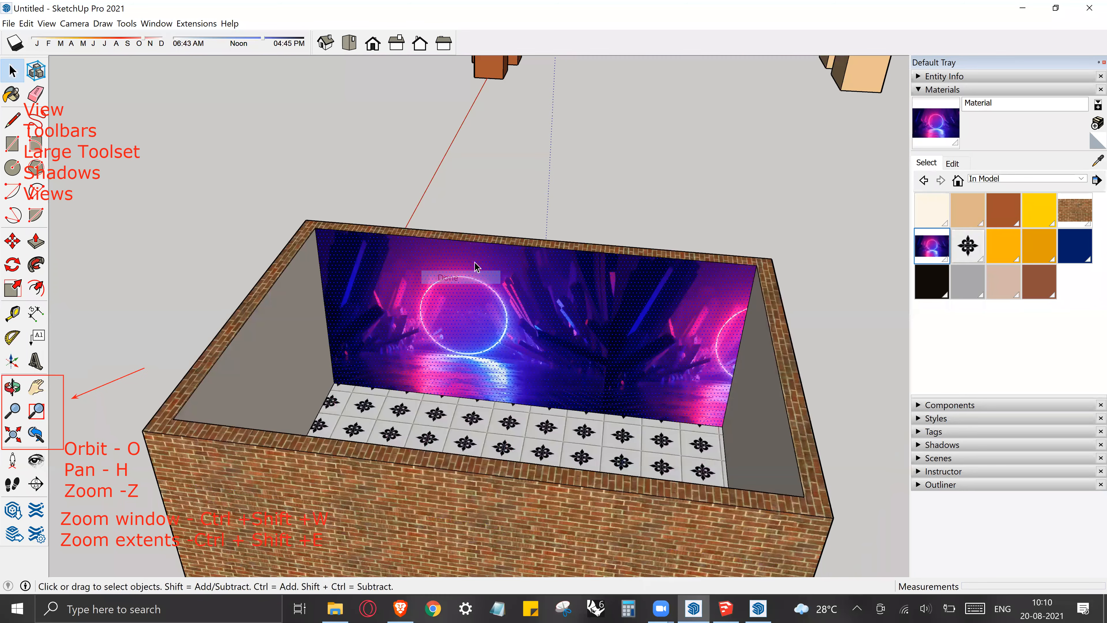
Paint the plain short inner wall with the same image material
scroll(595, 250, down, 3)
middle_drag(595, 251, 474, 301)
middle_drag(299, 329, 418, 352)
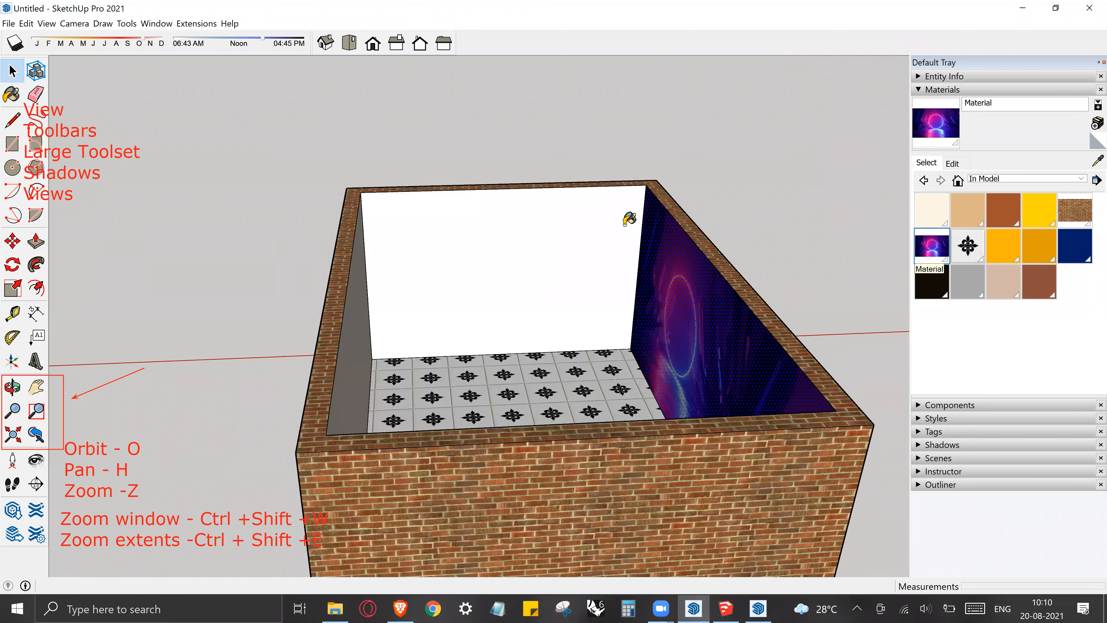
key(b)
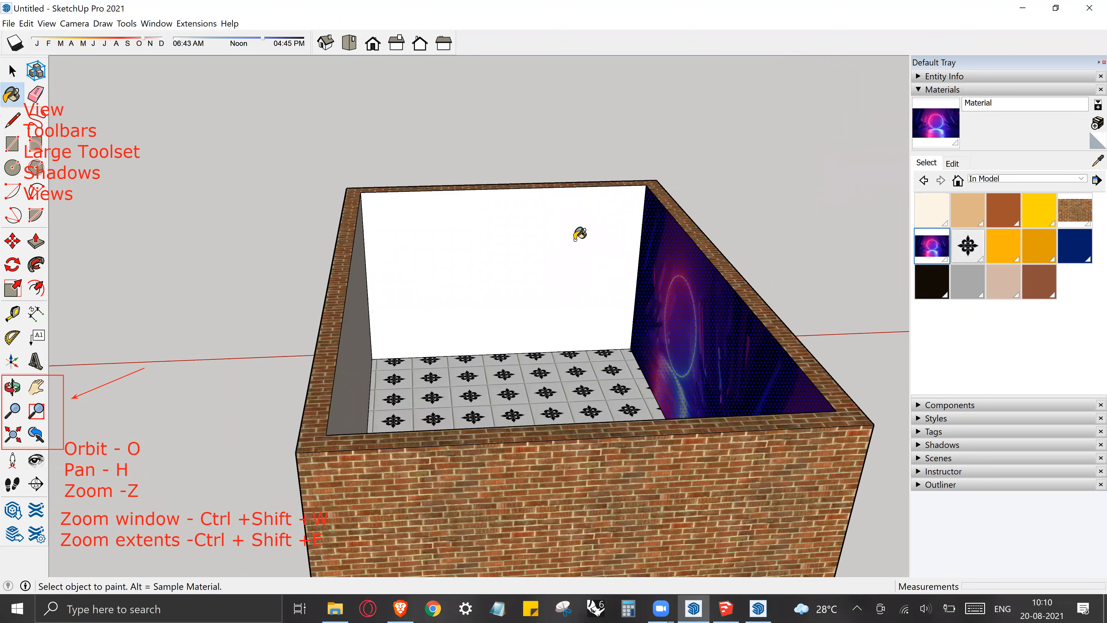
click(575, 238)
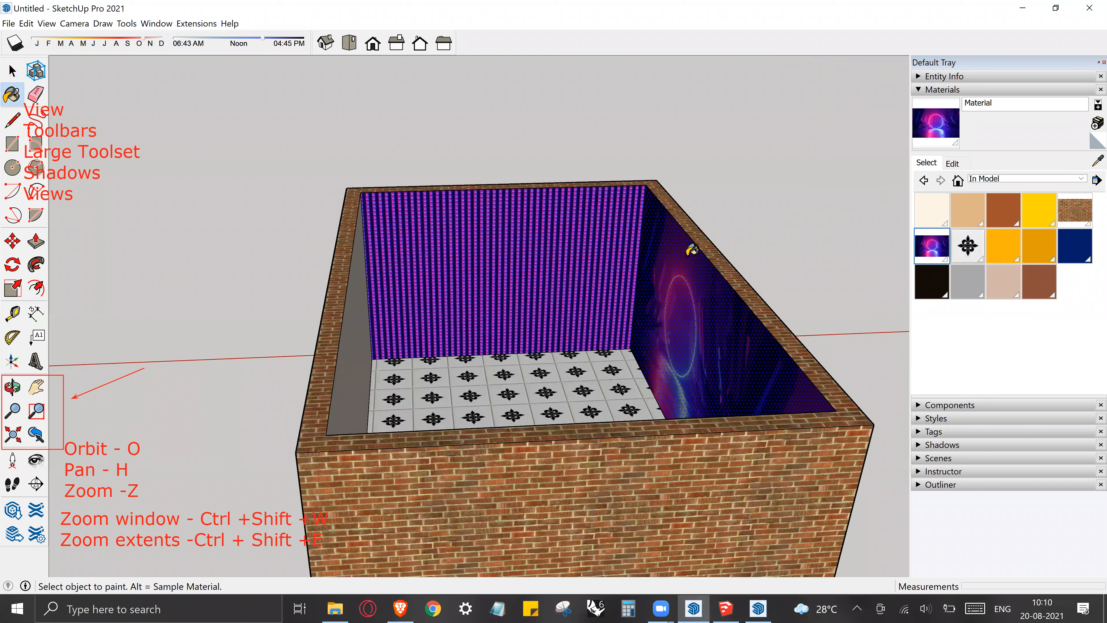
Undo the image paint on the short inner wall
key(space)
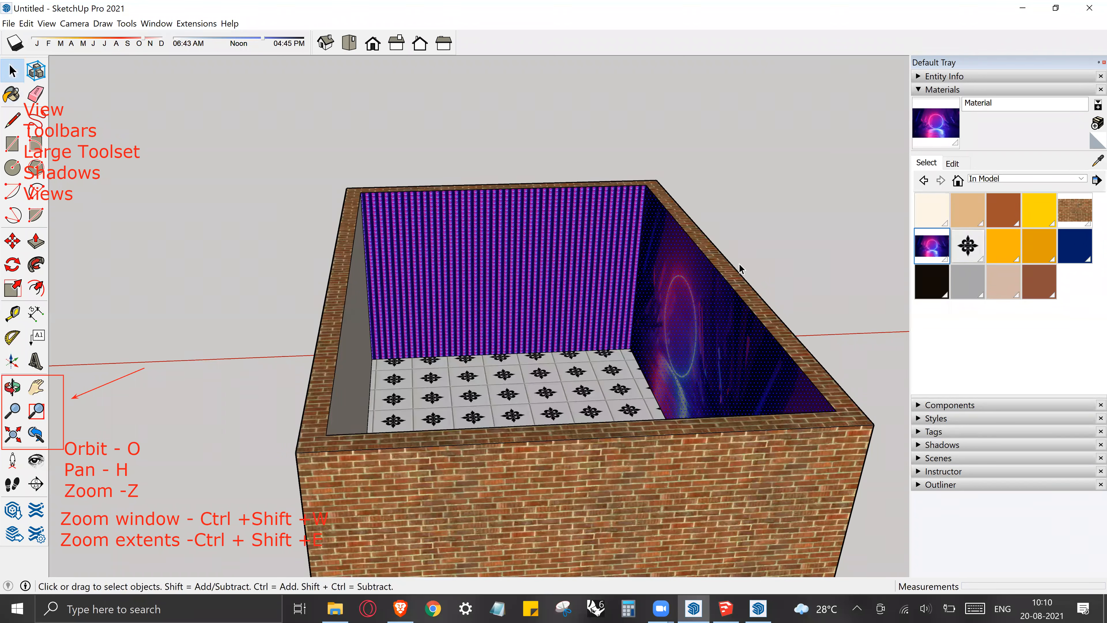
key(ctrl+z)
key(o)
drag(625, 290, 658, 340)
key(space)
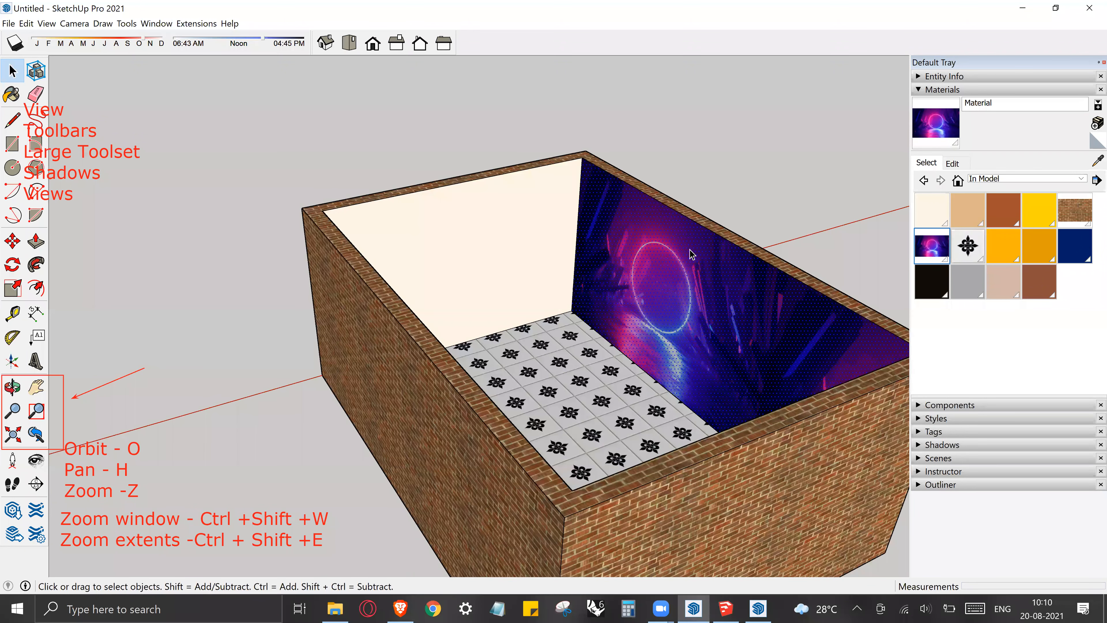
Sample the positioned image texture from the long inner wall and paint it onto the plain short inner wall
key(o)
drag(680, 259, 632, 283)
key(space)
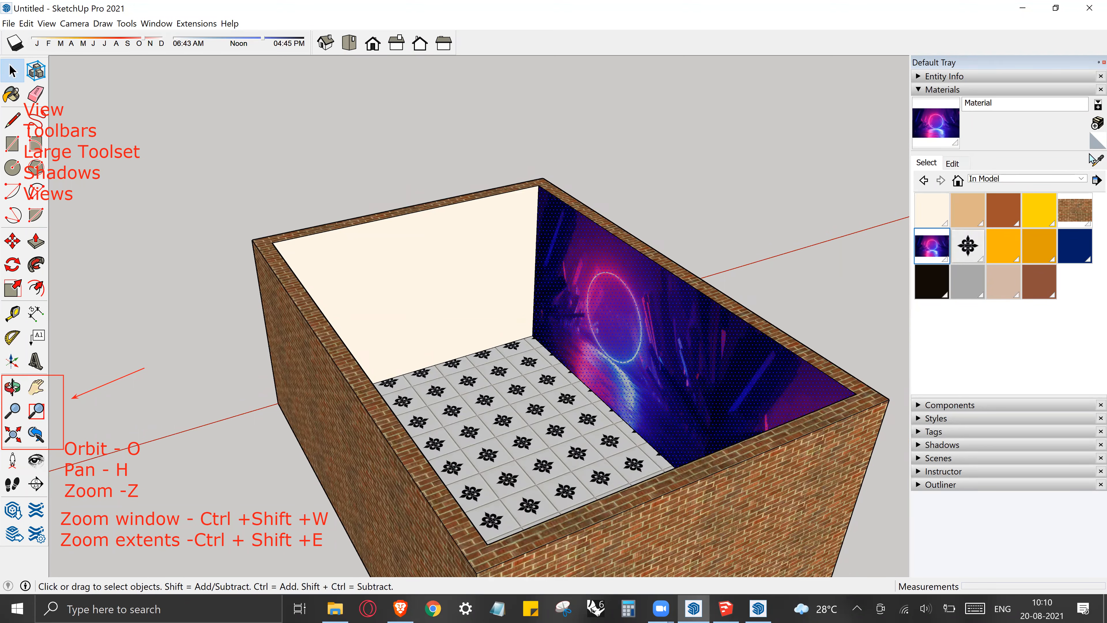
click(1095, 160)
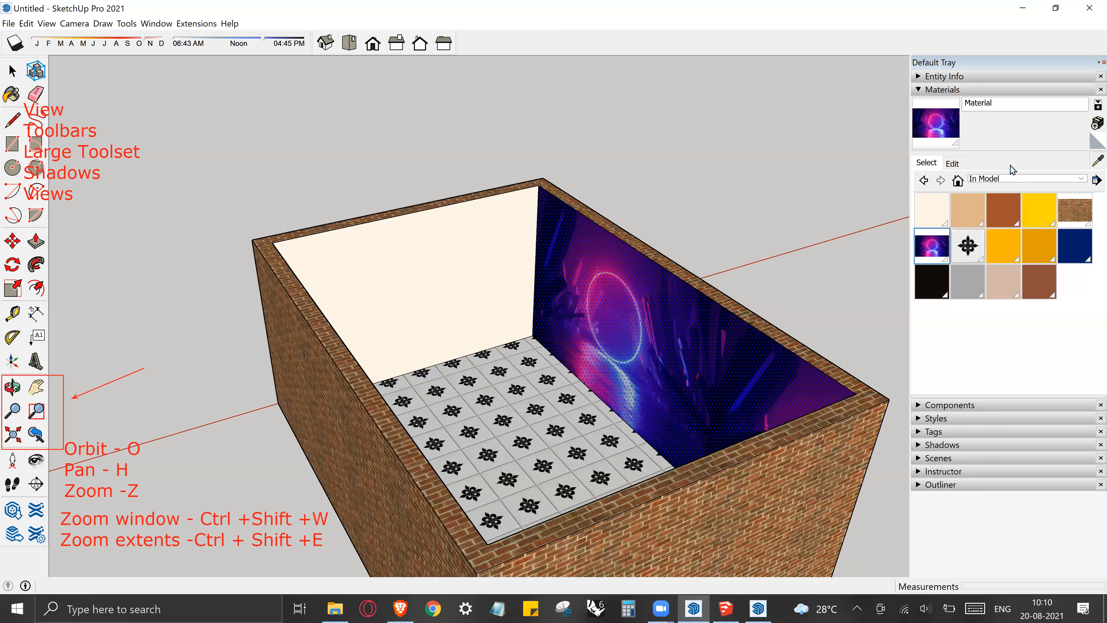
click(666, 329)
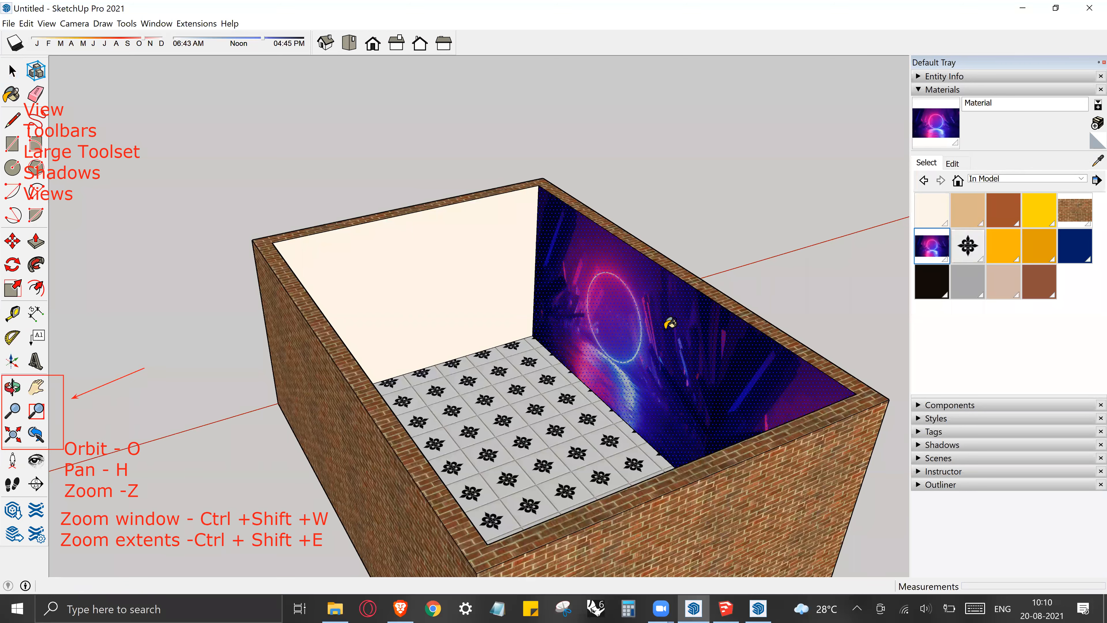
click(476, 277)
middle_drag(548, 291, 449, 277)
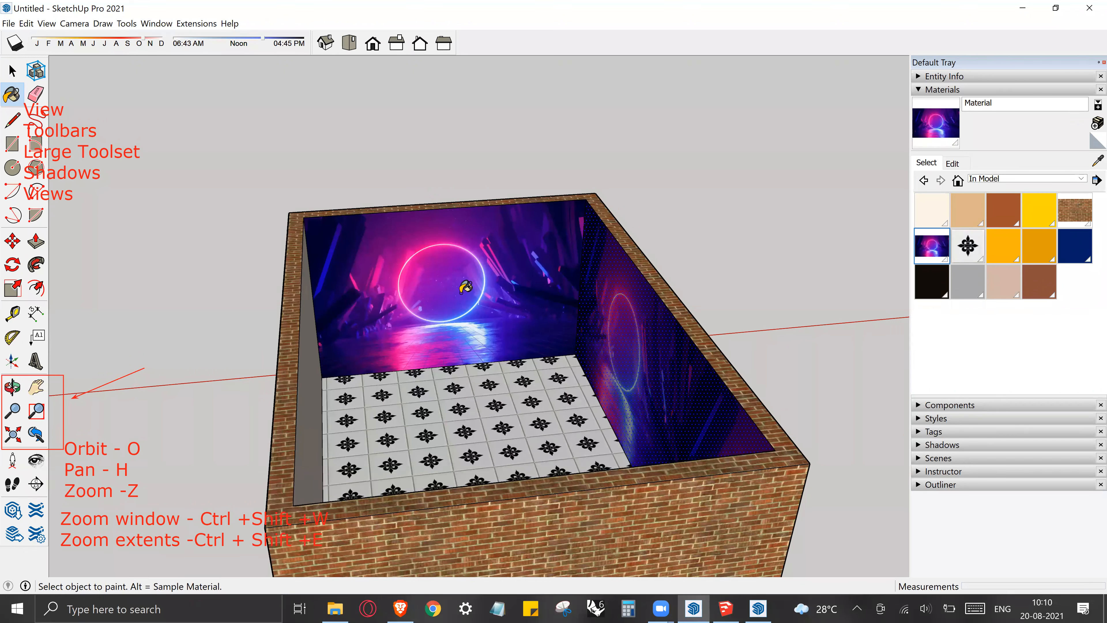
middle_drag(610, 292, 529, 286)
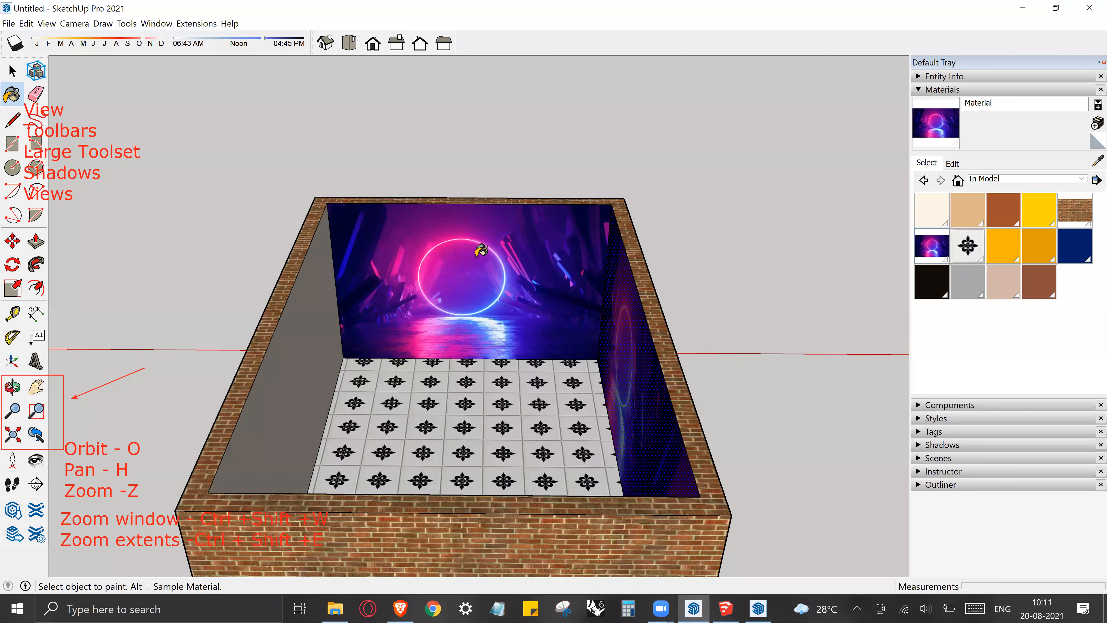
Sample the 0030_OldLace material from the opposite inner wall and paint the long image-covered wall with it
mouse_move(477, 250)
middle_down()
mouse_move(378, 247)
mouse_move(395, 291)
middle_up()
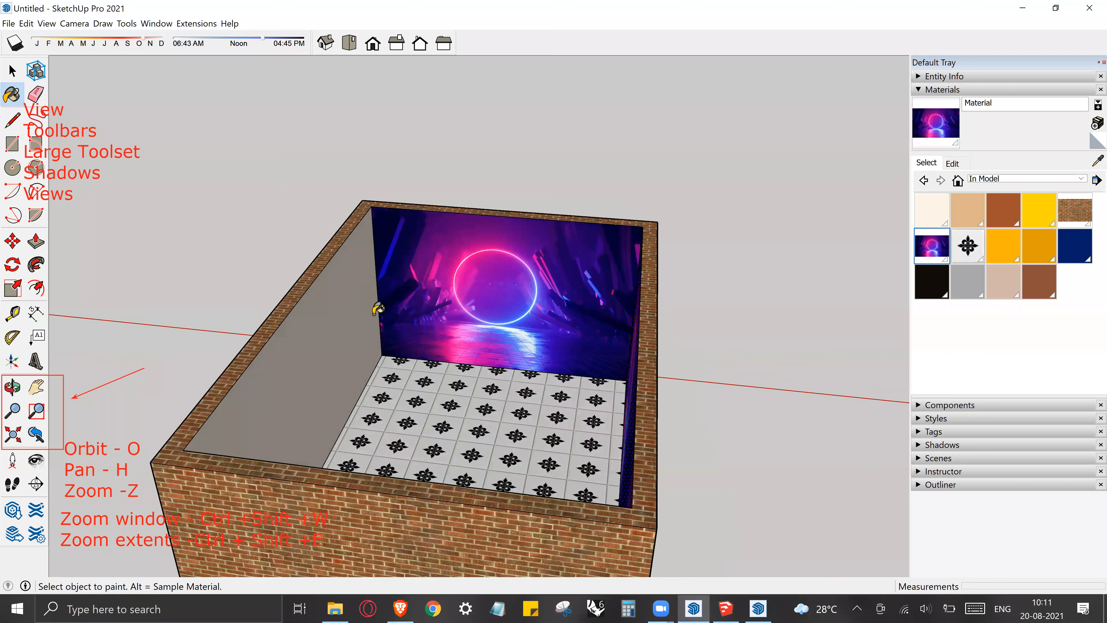
key(alt)
key(alt)
alt+click(340, 329)
mouse_move(340, 329)
middle_down()
mouse_move(659, 374)
mouse_move(665, 340)
middle_up()
click(664, 340)
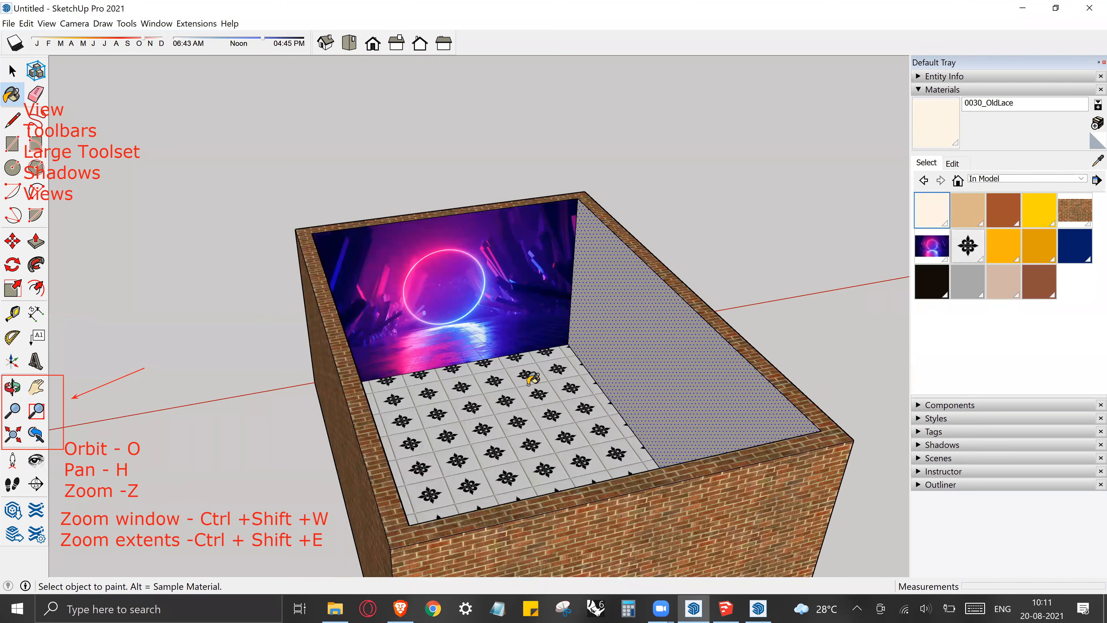
mouse_move(484, 378)
middle_down()
mouse_move(399, 377)
mouse_move(531, 363)
middle_up()
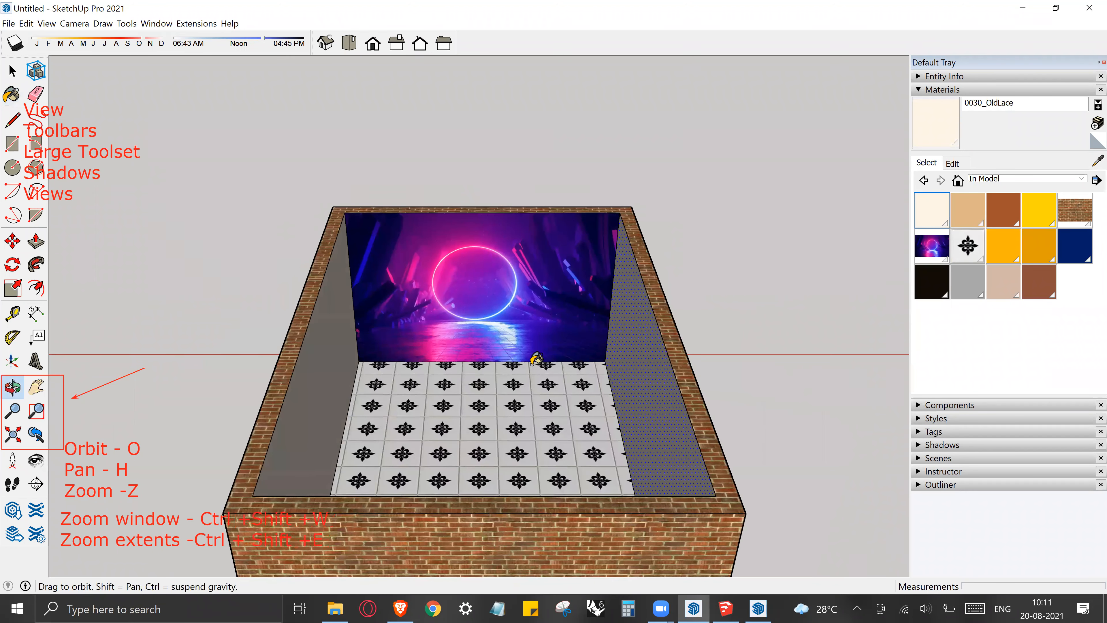
key(space)
Examine the painted room from several angles, checking the image wall, plain walls, tiled floor and brick exterior
middle_drag(581, 408, 693, 441)
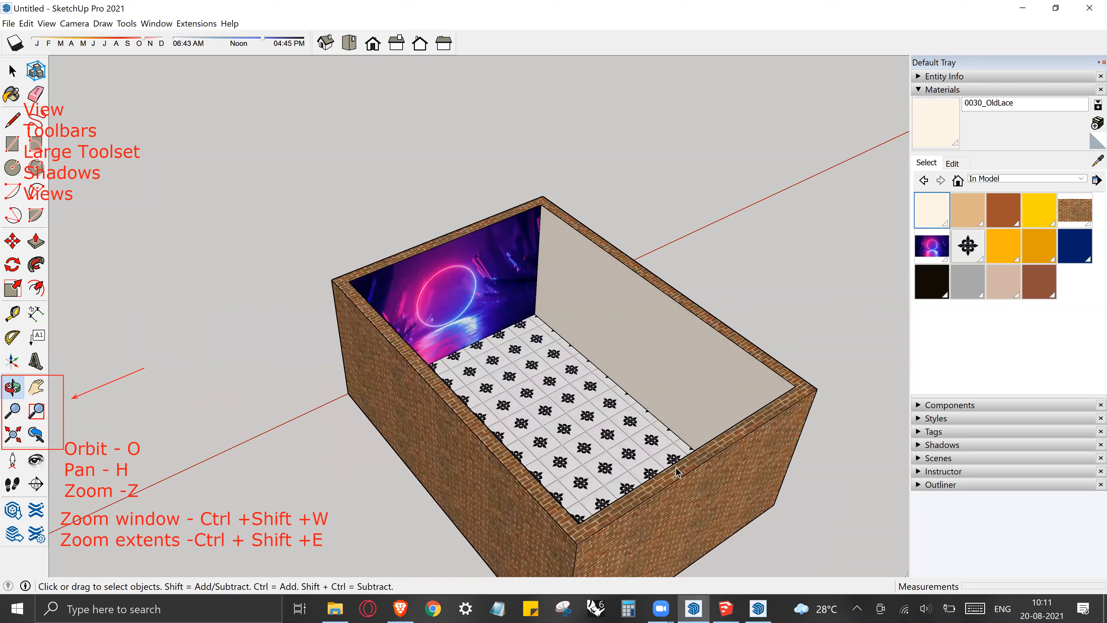
key(o)
middle_drag(416, 365, 364, 311)
key(space)
middle_drag(406, 433, 494, 444)
middle_drag(443, 389, 505, 295)
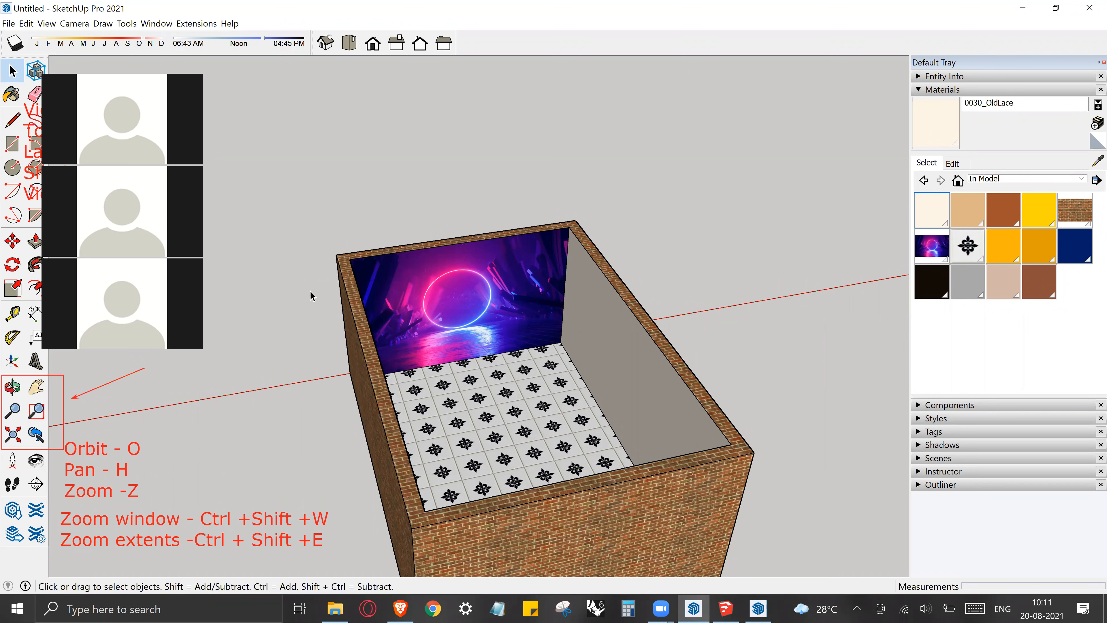
middle_drag(335, 338, 325, 297)
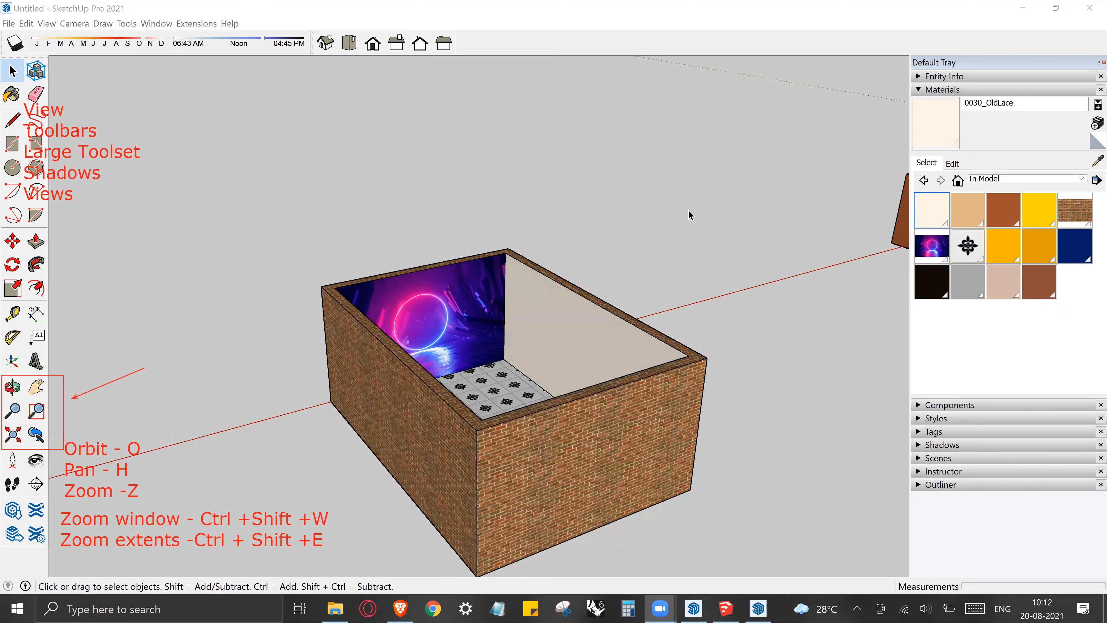
middle_drag(650, 361, 480, 414)
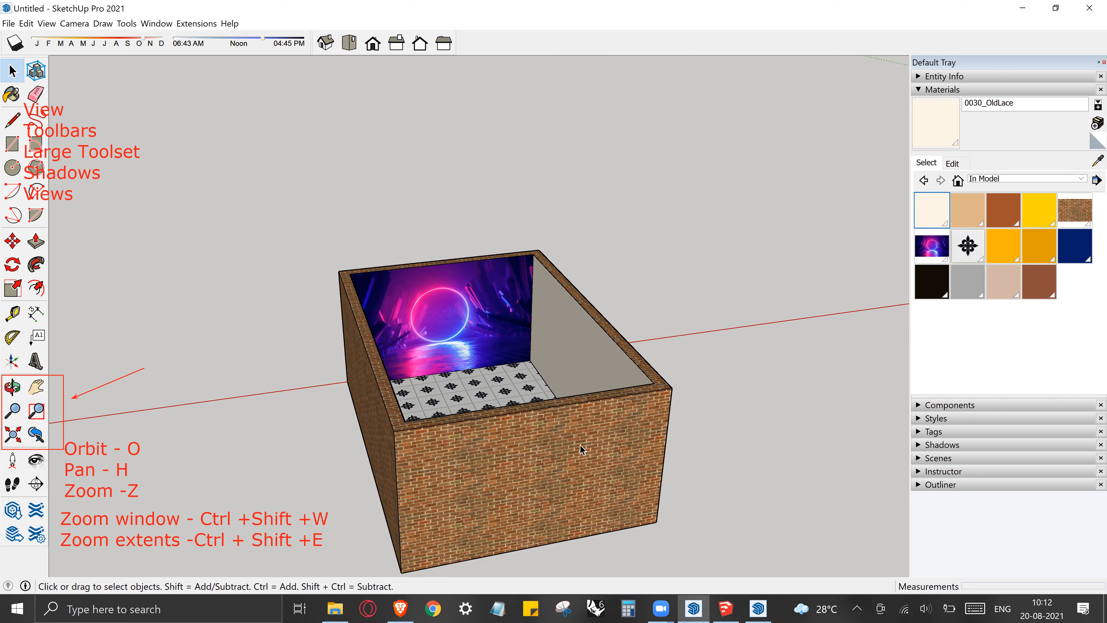
middle_drag(581, 437, 471, 441)
key(o)
drag(471, 441, 756, 411)
key(space)
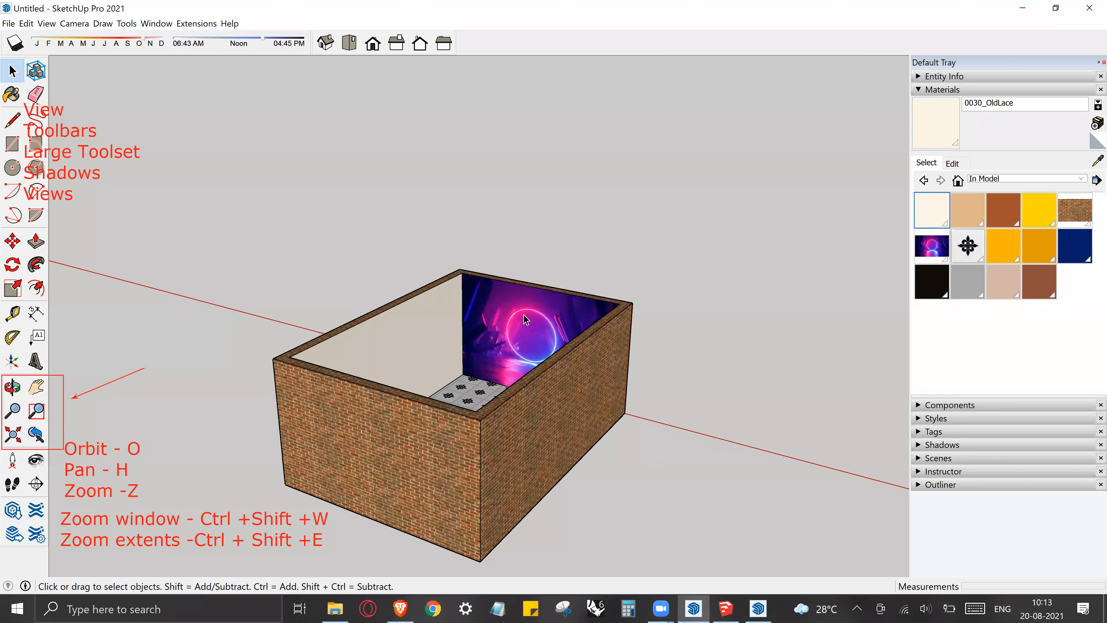
Capture a rectangular snip of the room model with Snipping Tool, then close the snip without saving it
shift+middle_drag(545, 358, 766, 260)
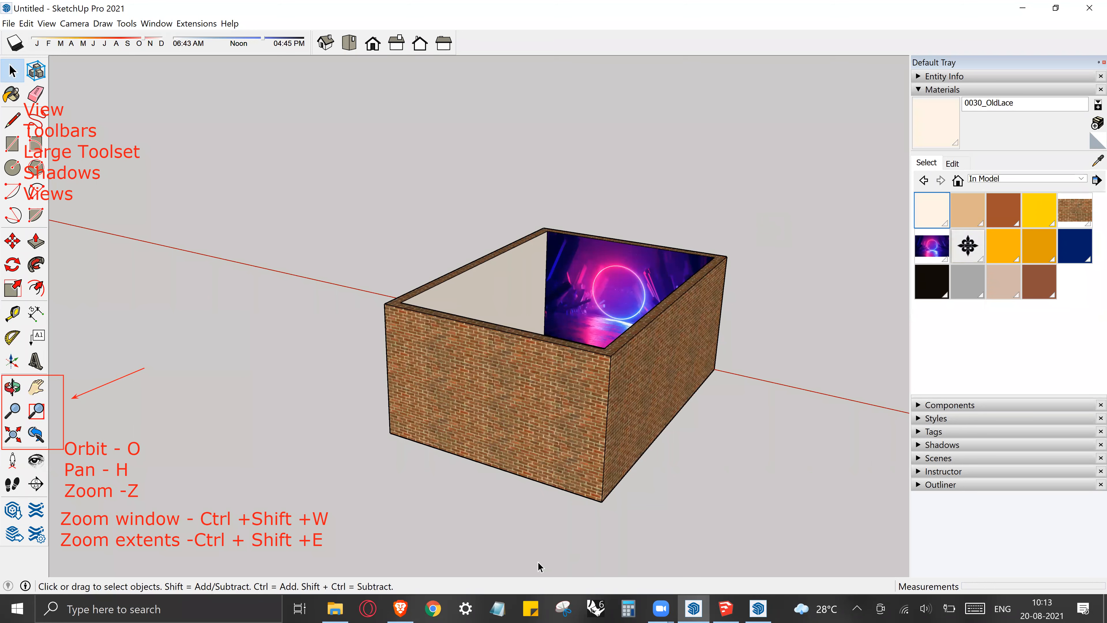
click(564, 608)
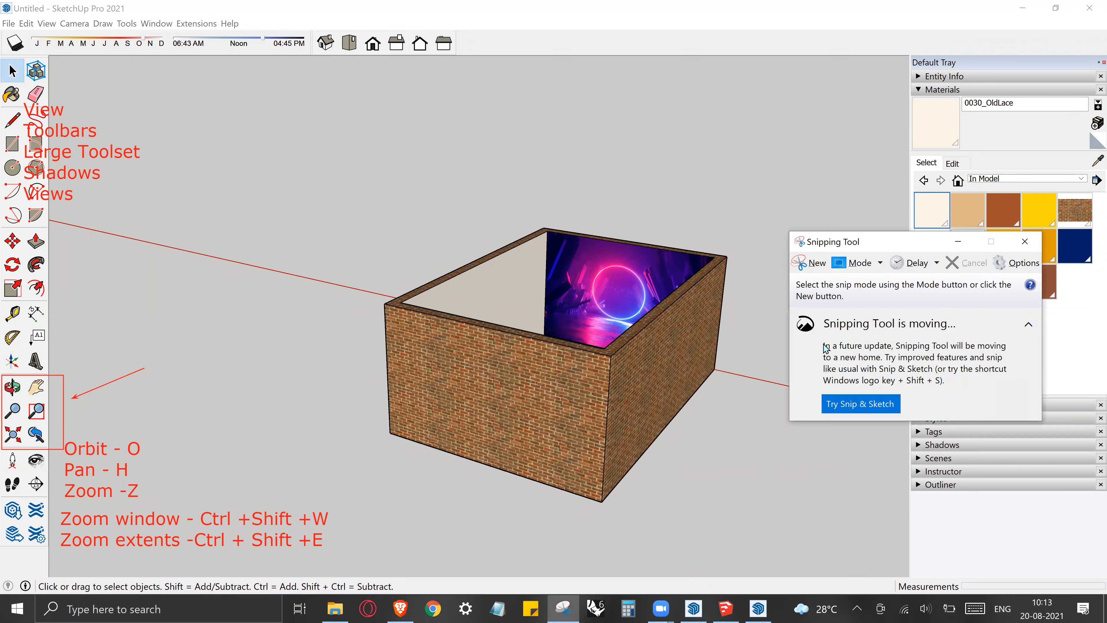
click(810, 262)
mouse_move(253, 93)
mouse_down()
mouse_move(583, 462)
mouse_move(795, 575)
mouse_move(860, 569)
mouse_up()
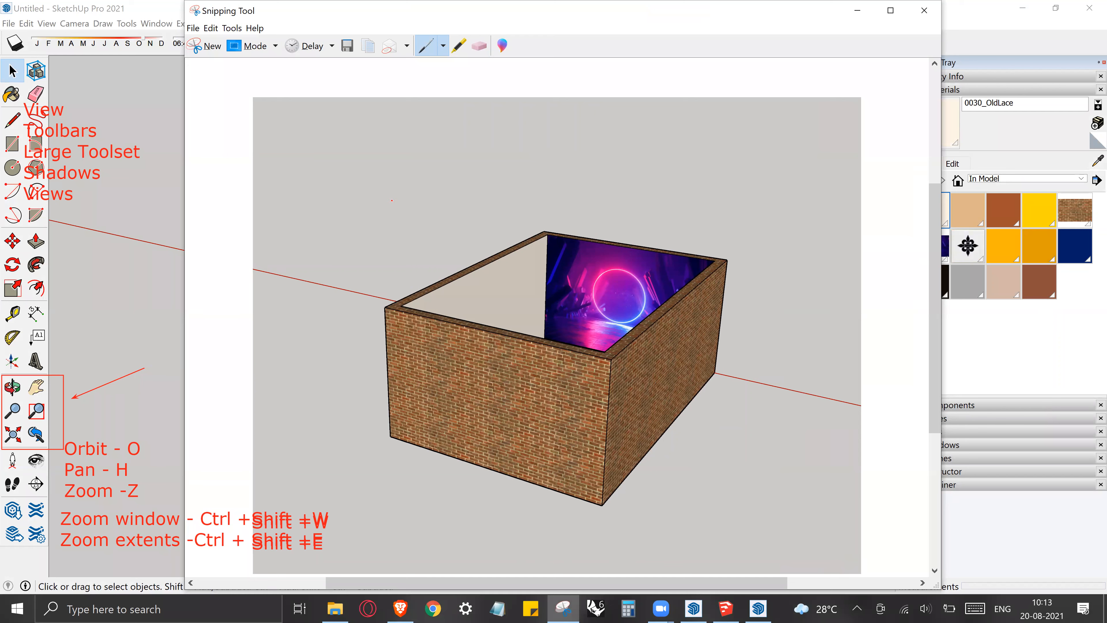
click(923, 10)
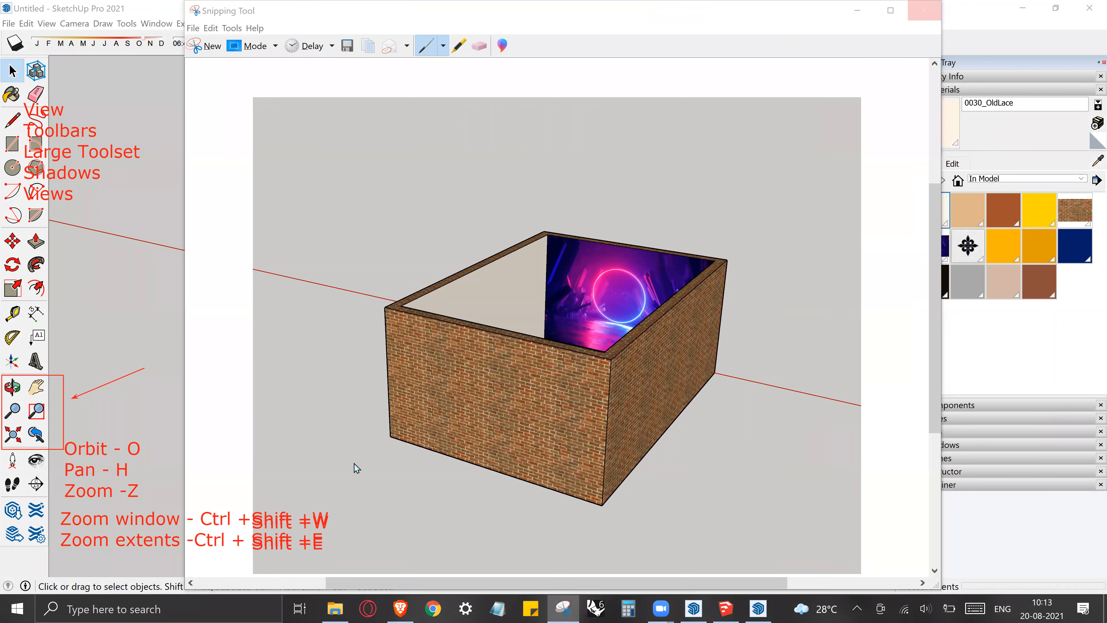
click(644, 312)
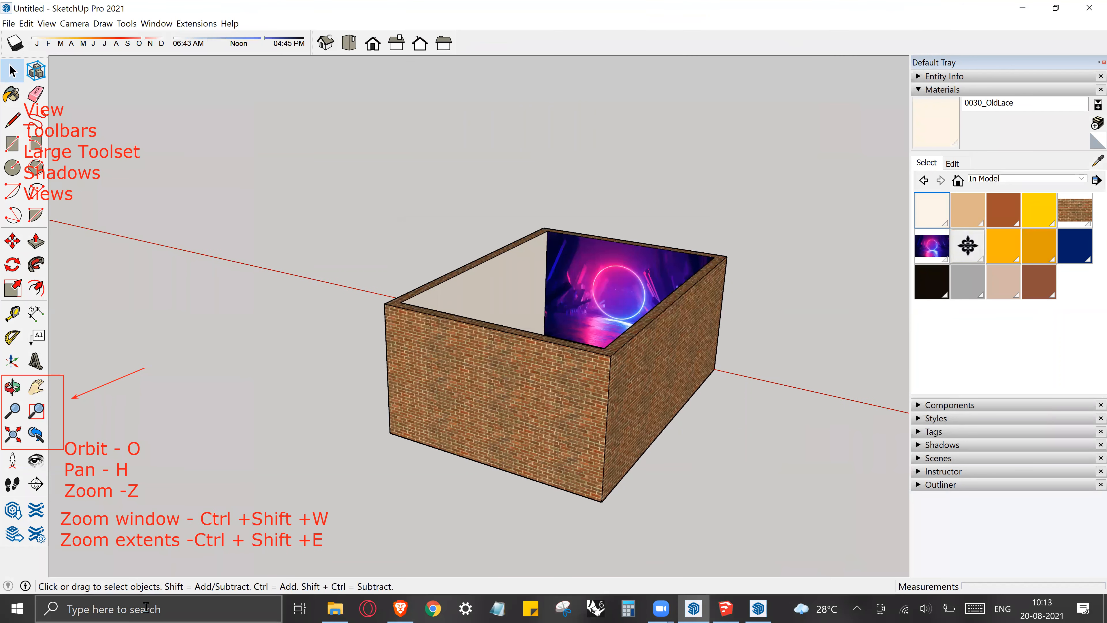
Search Windows for "snipp" to locate the Snipping Tool app, then dismiss the search
click(145, 607)
text(snipp)
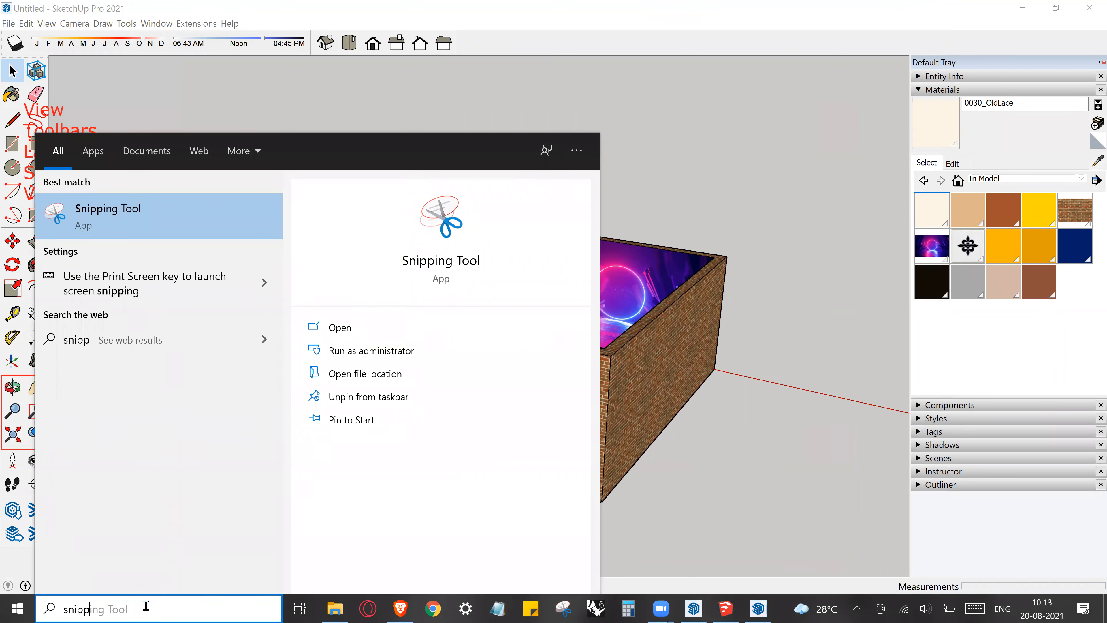
key(Escape)
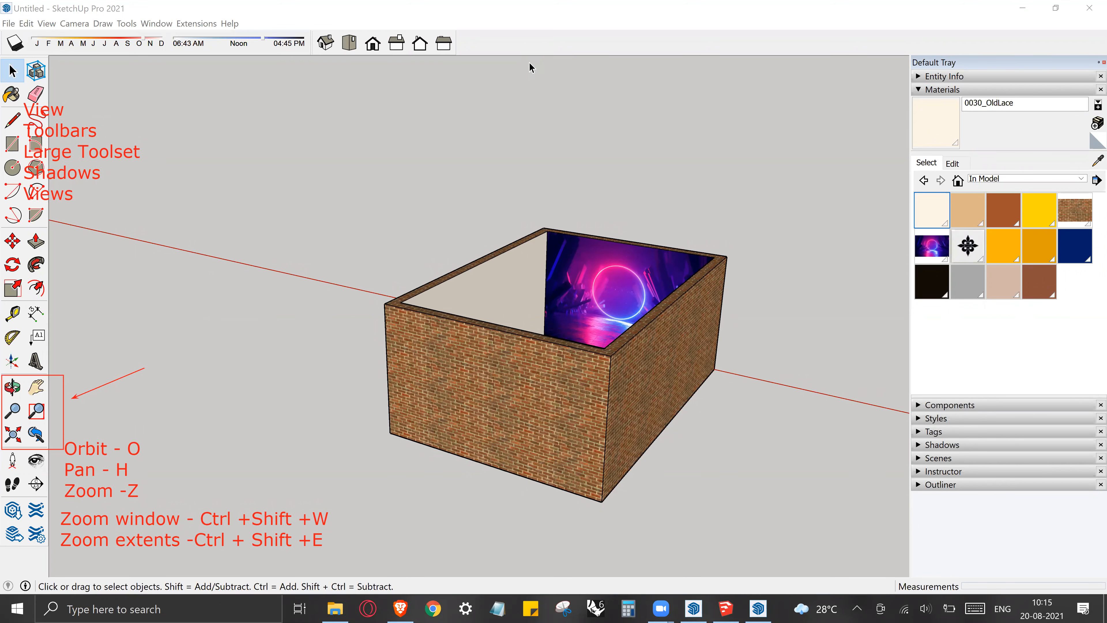
Switch to the Brave browser and check the open Google Drive folders, including the shared "Tutor's work and Portfolio" folder
click(400, 608)
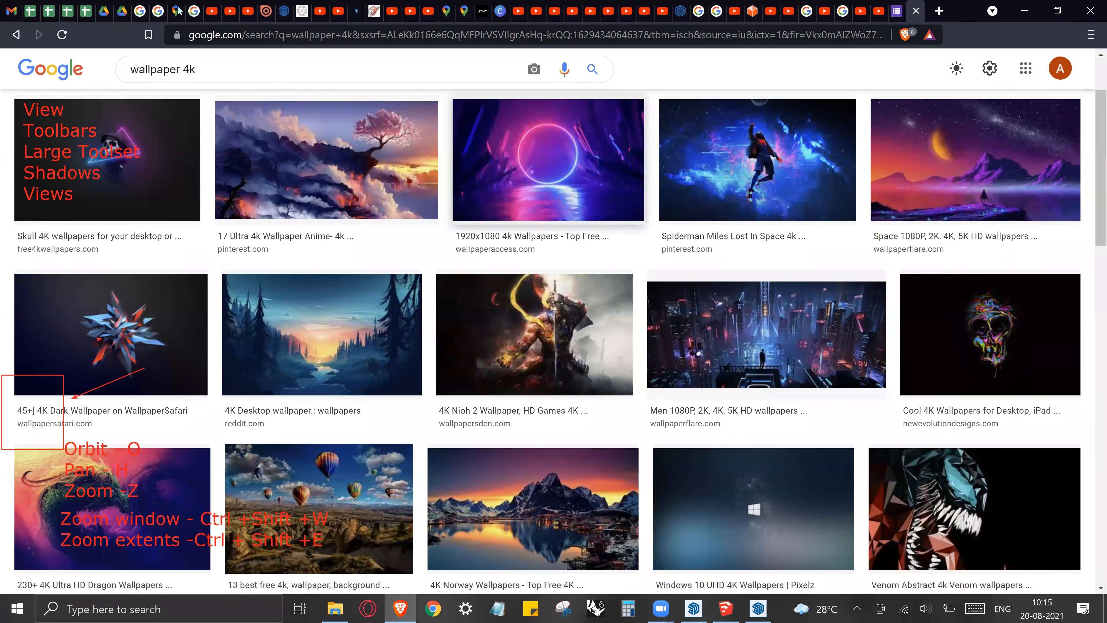
click(123, 10)
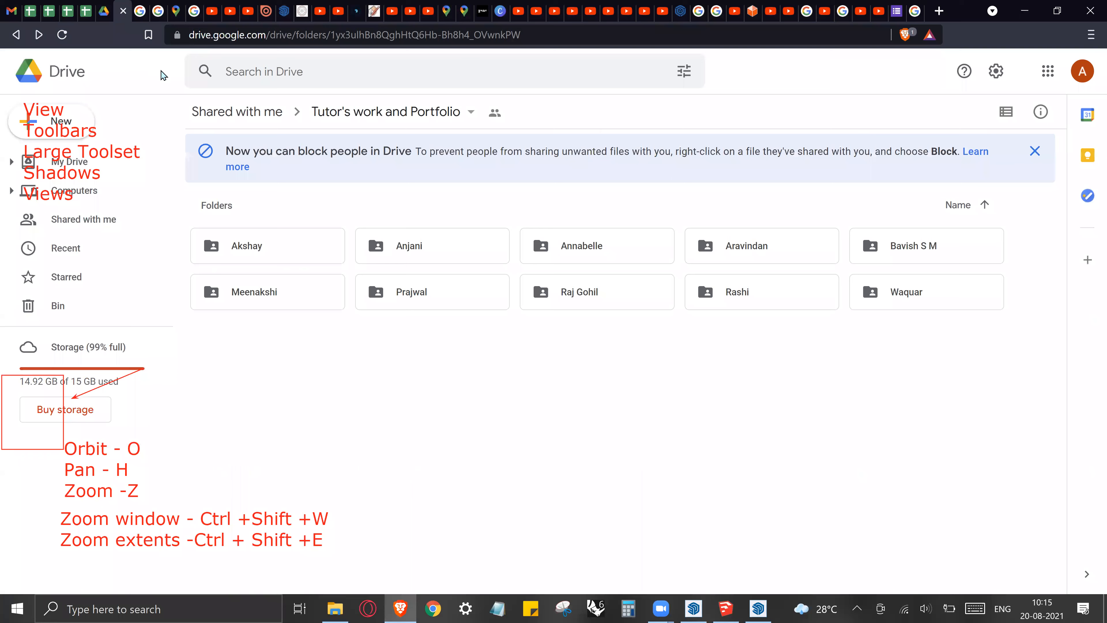
click(103, 10)
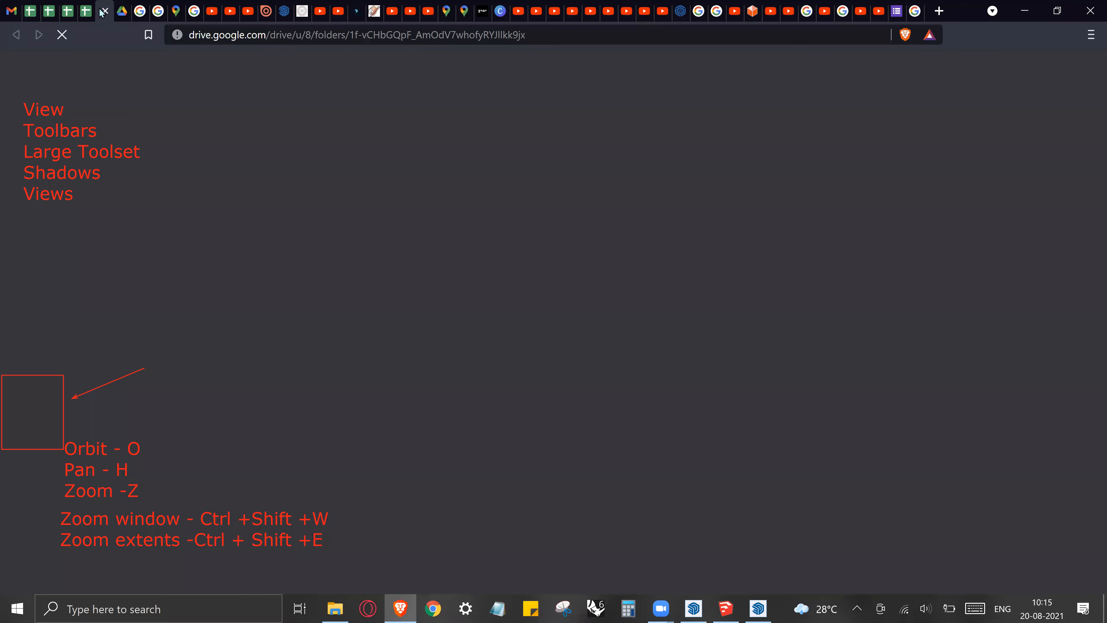
click(122, 9)
In File Explorer, browse from DATA (D:) through 00_Work and 00_Lomos to "Lomos Class 1 Refs + for Assignment" and select Need access.JPG
click(344, 608)
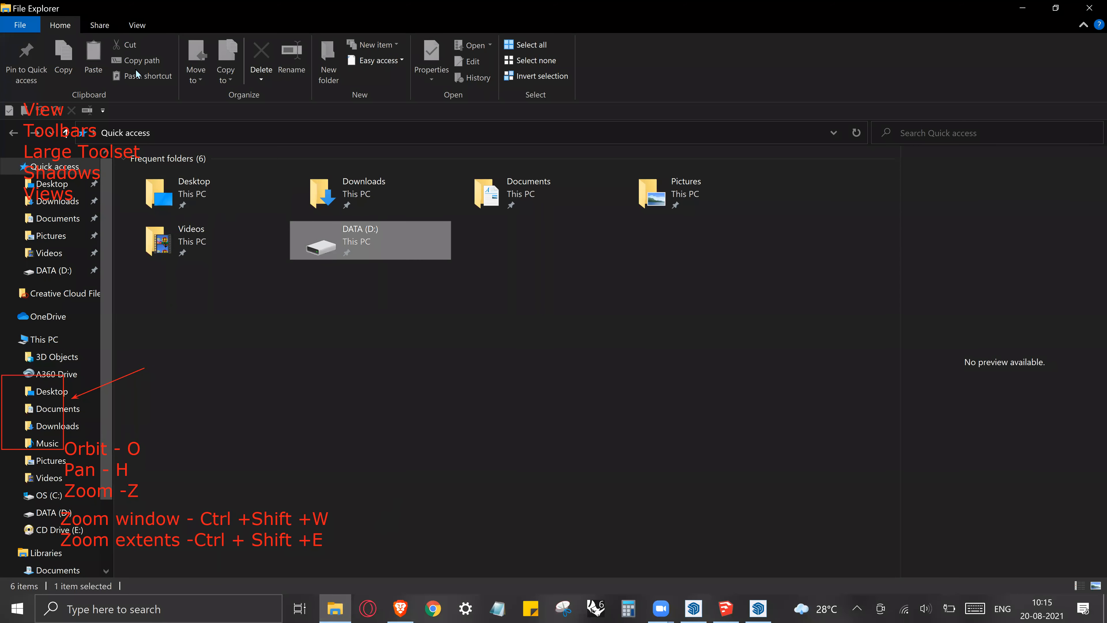
key(Return)
key(Return)
key(Return)
key(Return)
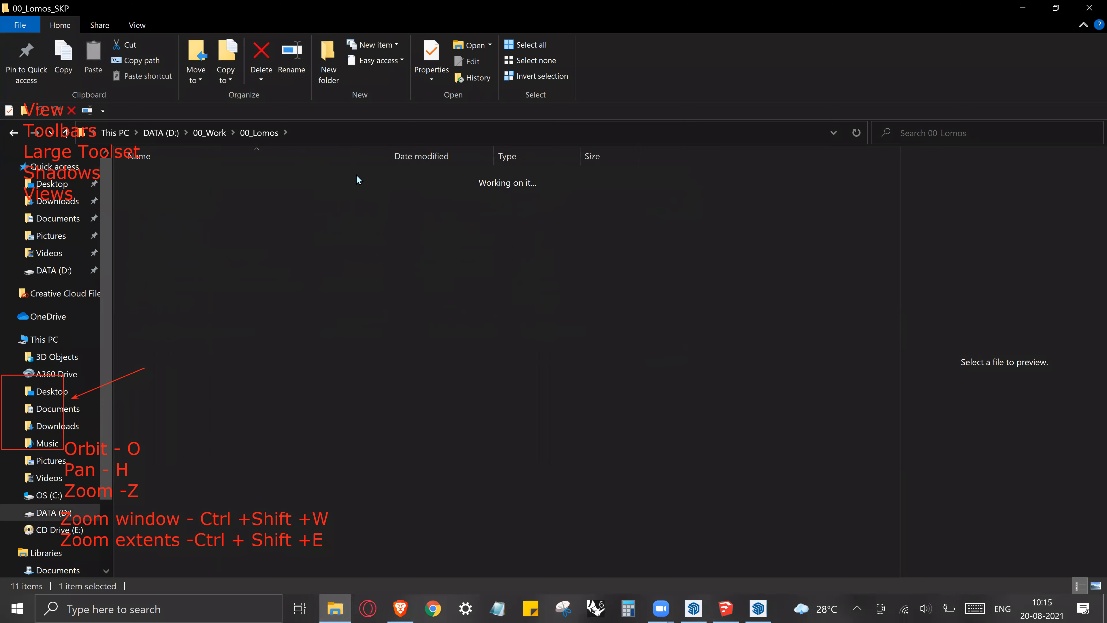
key(Return)
key(Return)
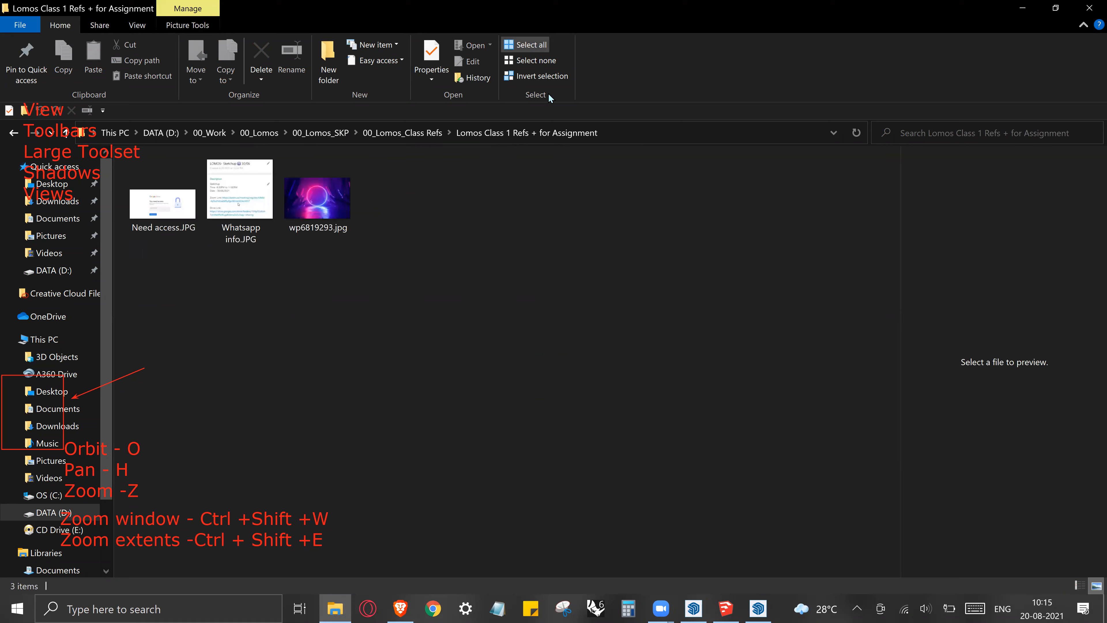
click(566, 244)
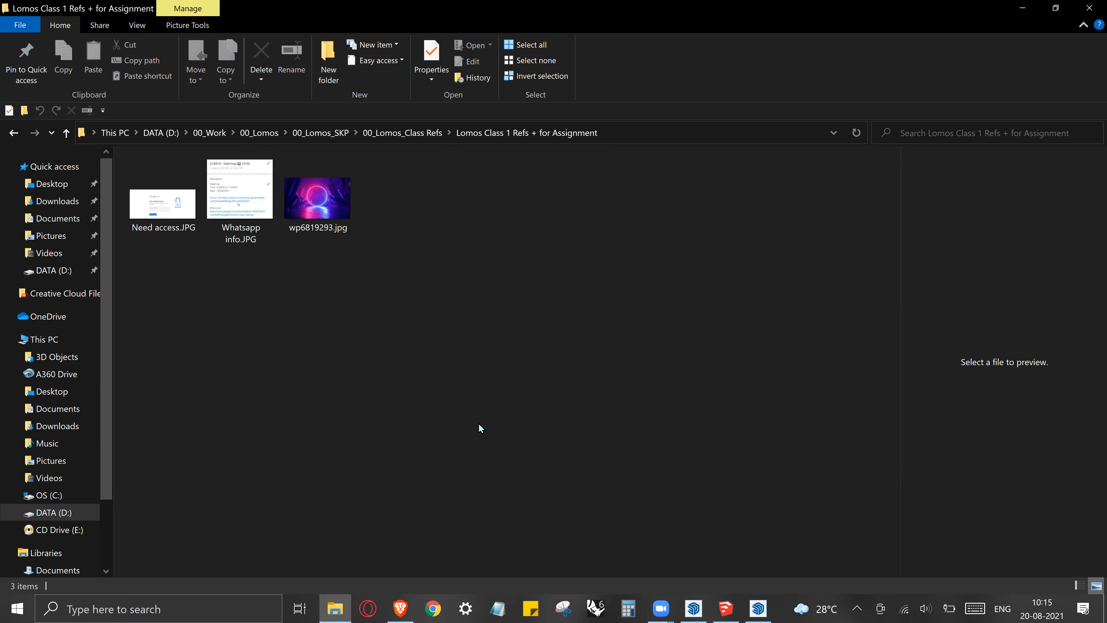
click(163, 203)
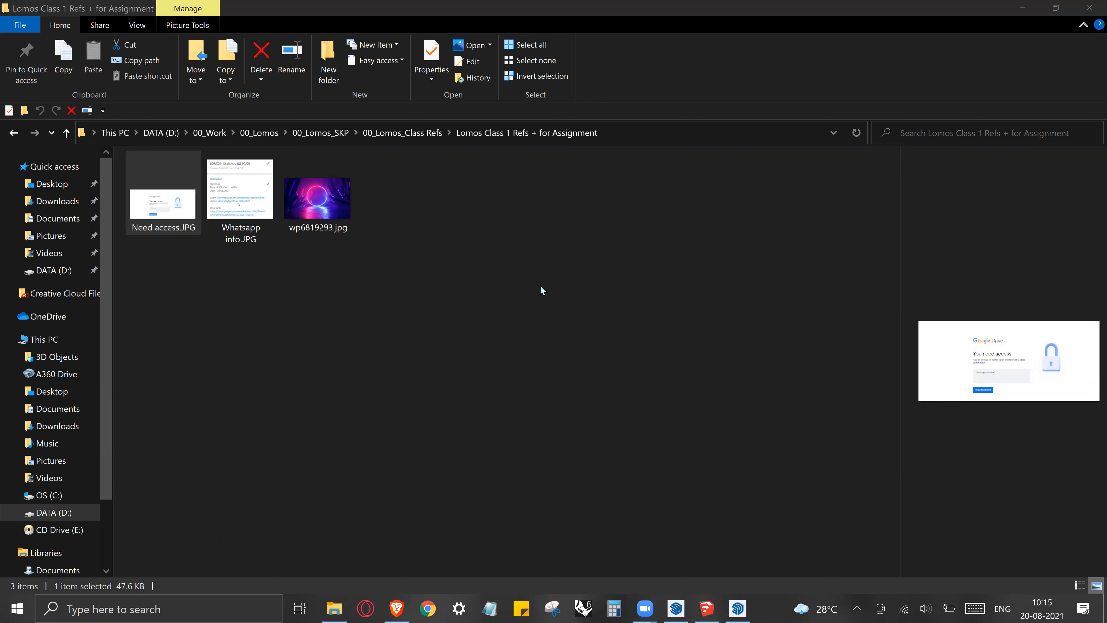
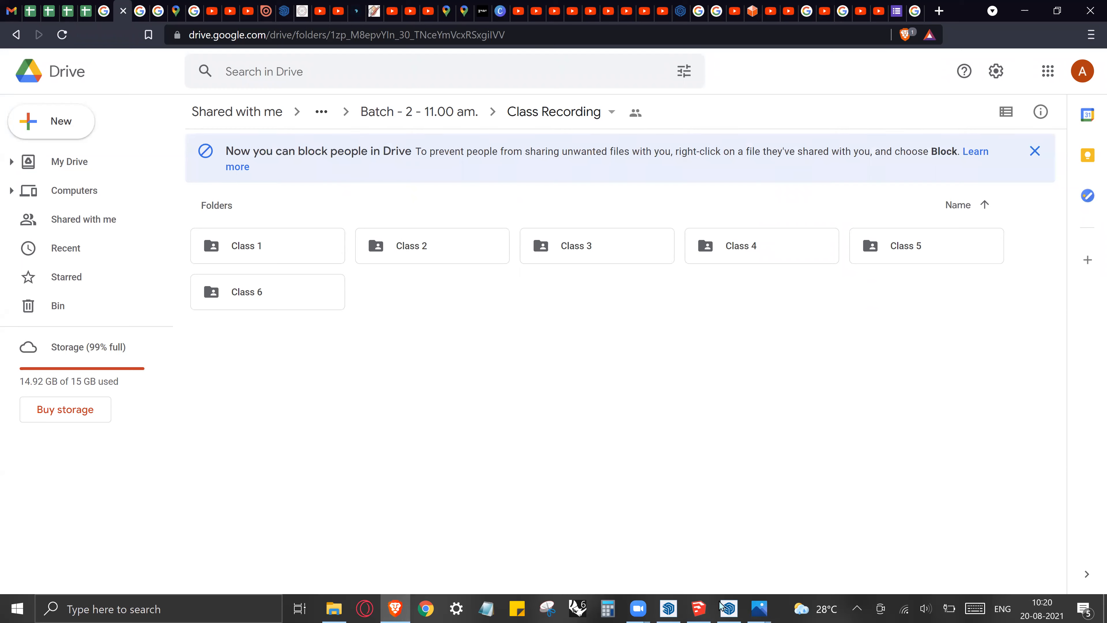
Switch back to SketchUp and inspect the brick room from above its front corner
click(668, 608)
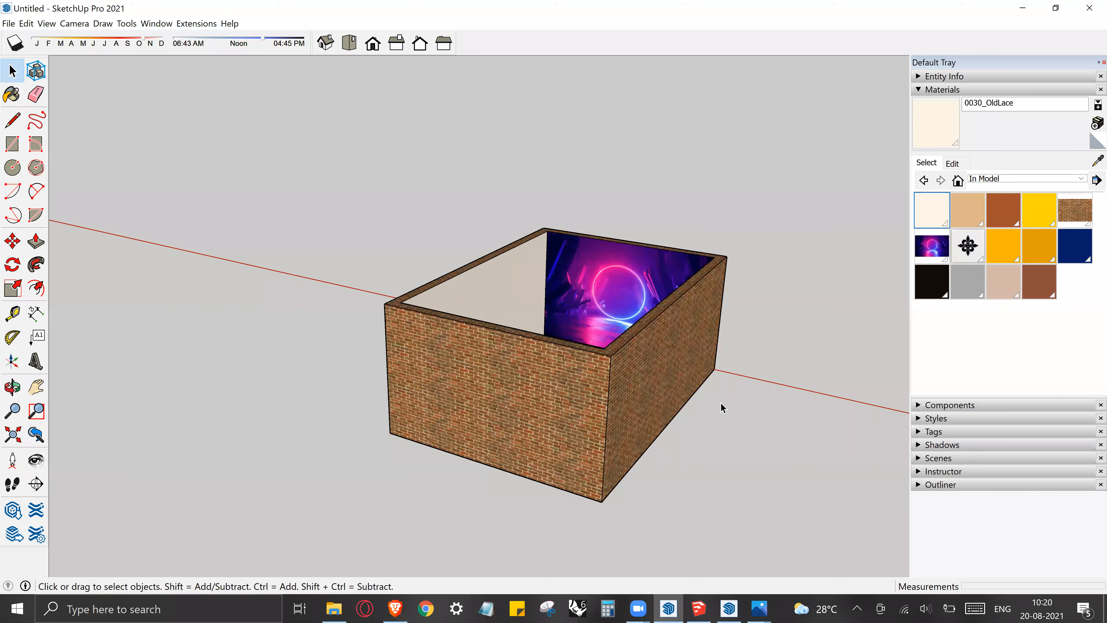
middle_drag(628, 437, 690, 455)
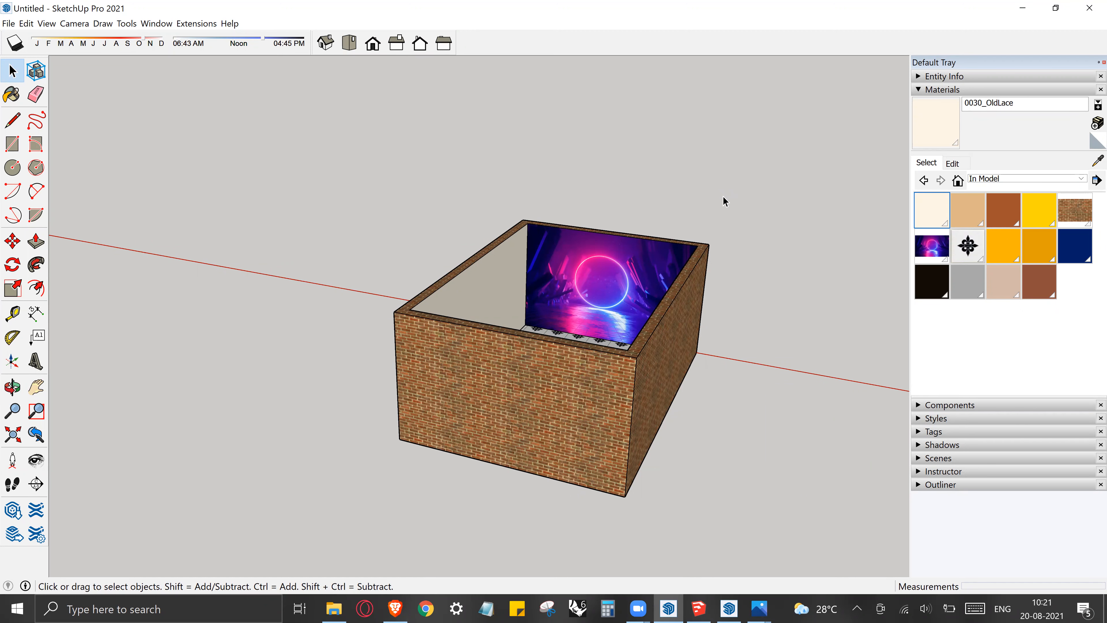
middle_drag(560, 255, 582, 303)
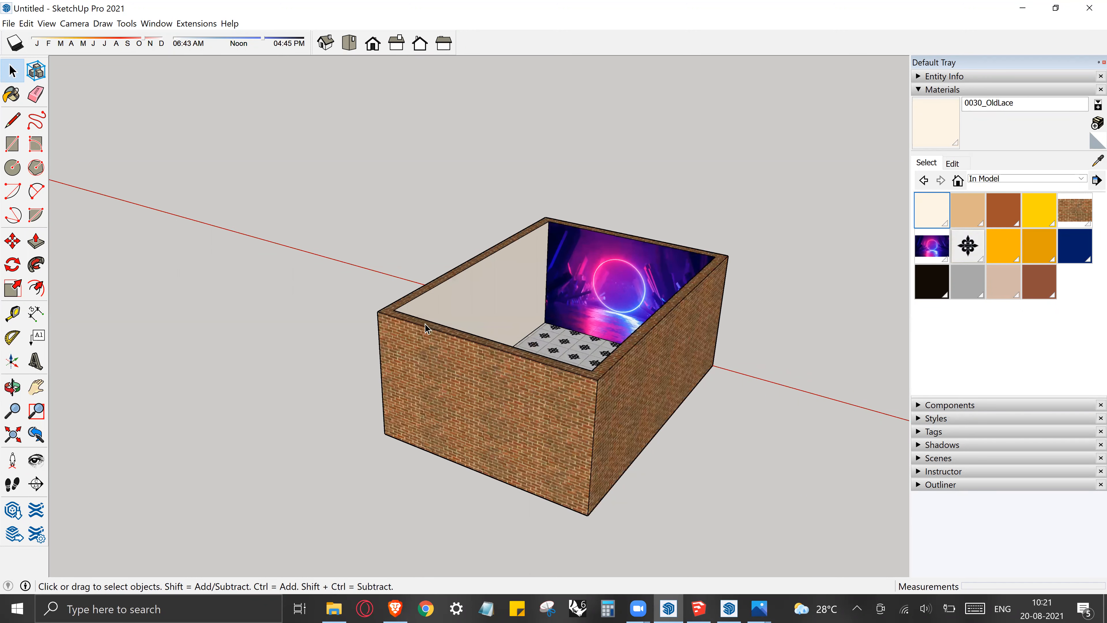